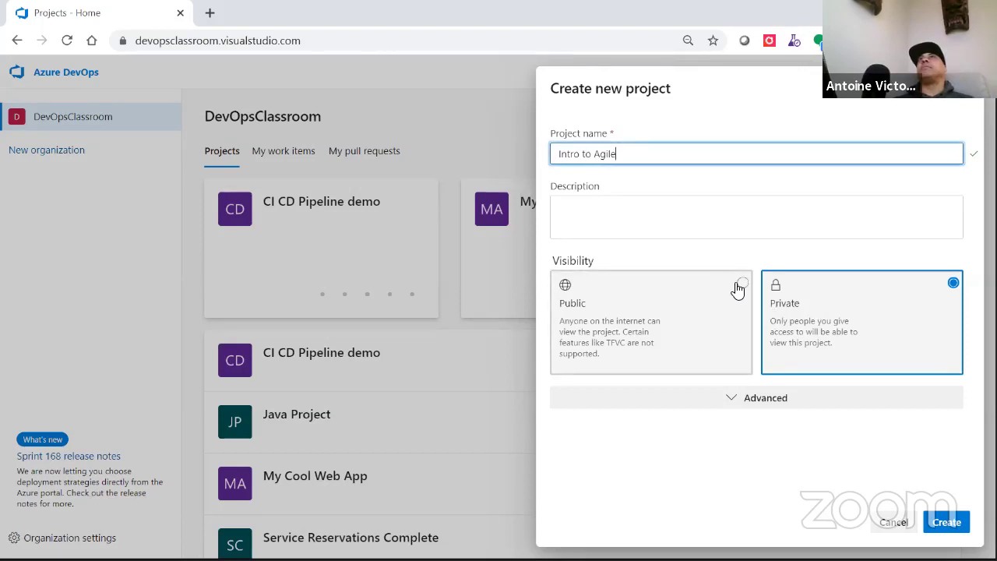
Create the Intro to Agile project with private visibility and Team Foundation Version Control as its version control
click(743, 284)
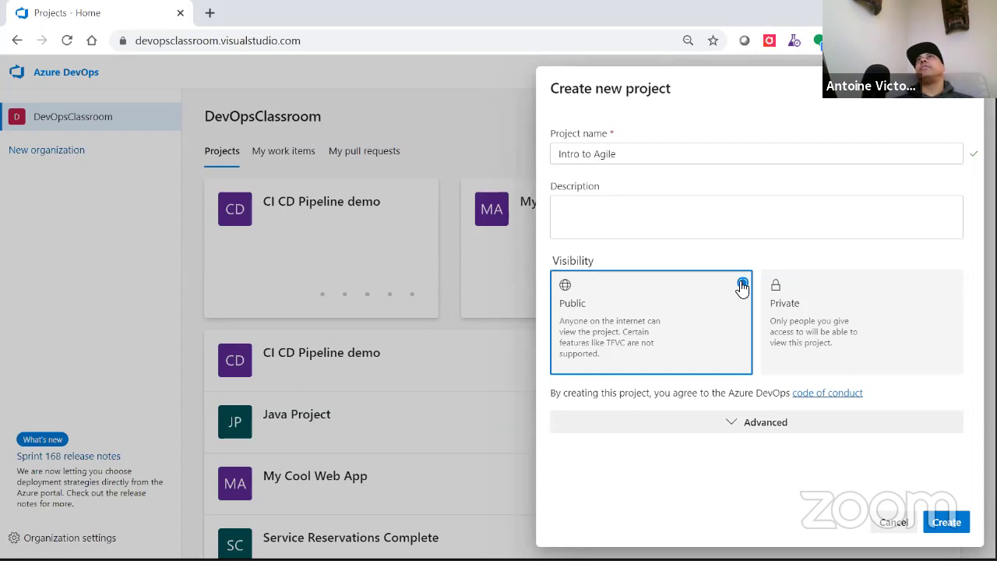
click(775, 287)
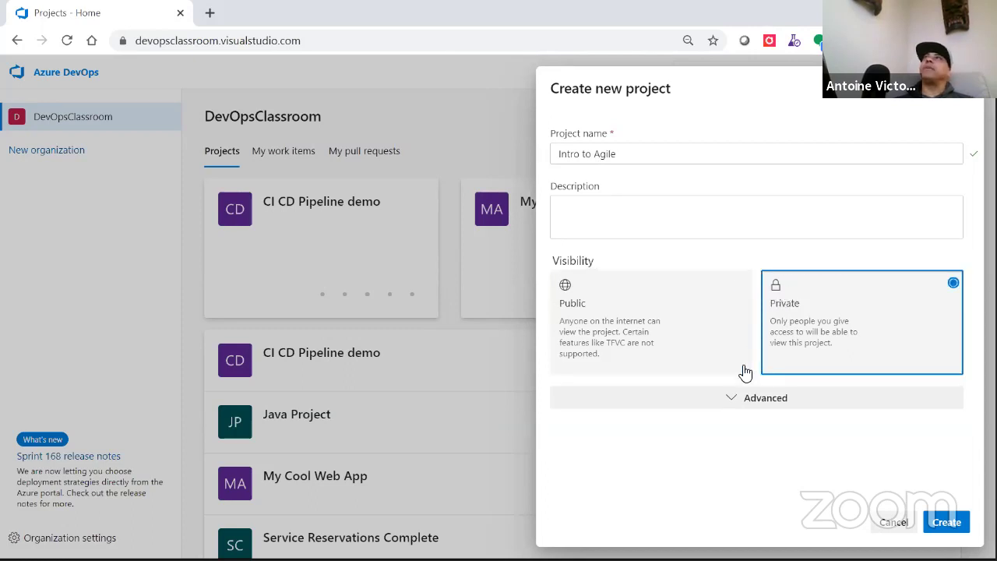
click(730, 410)
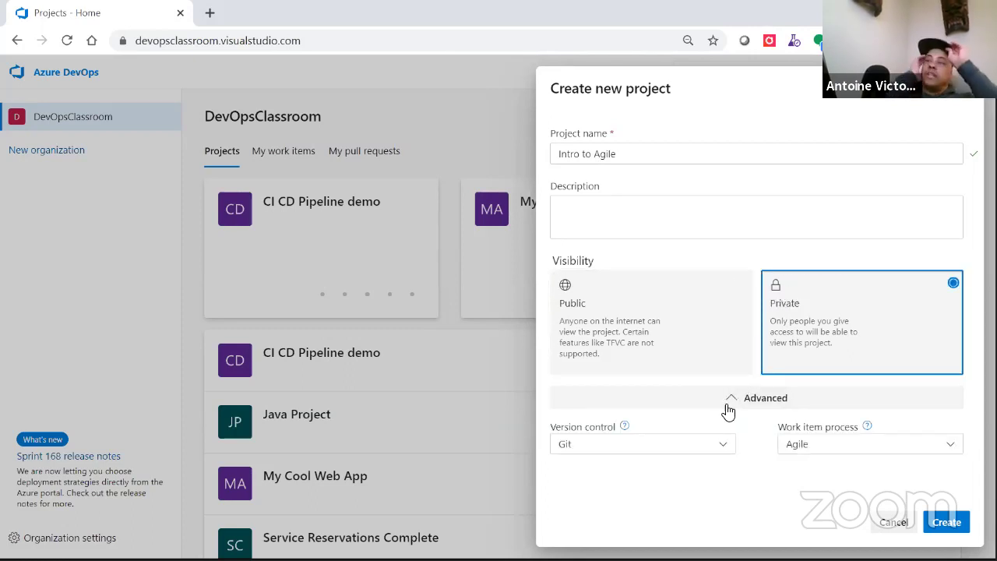
click(723, 449)
click(617, 497)
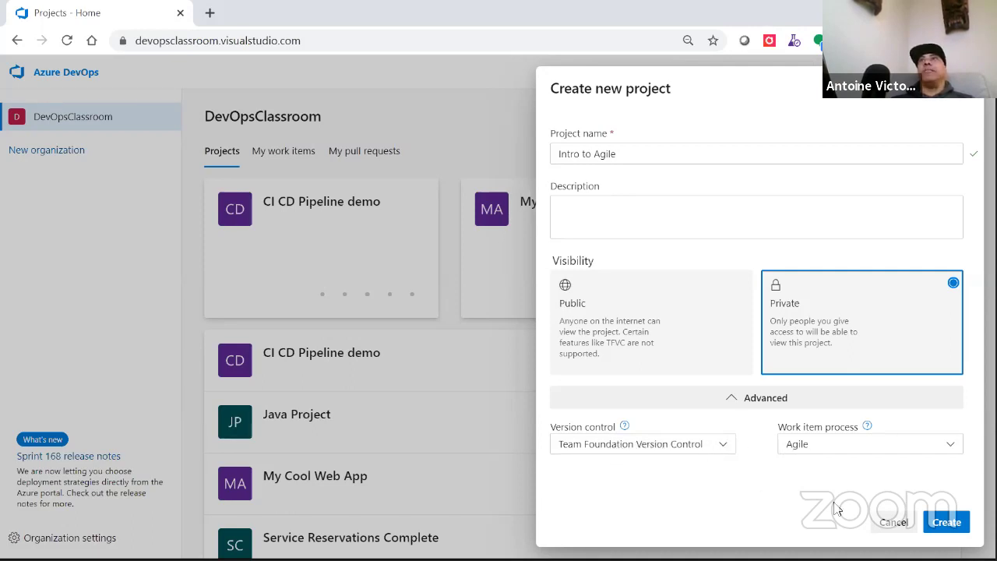
click(943, 525)
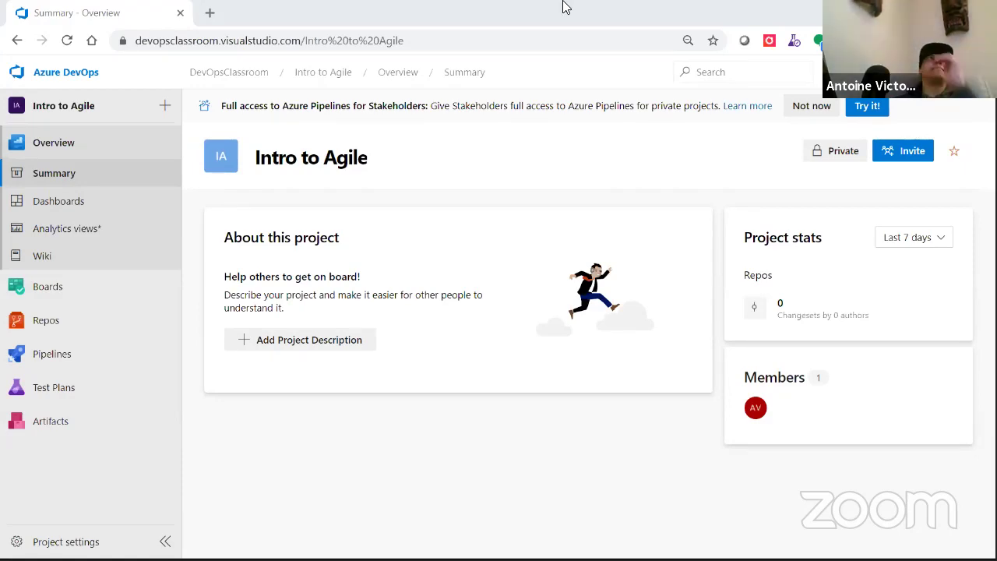
Switch to Visual Studio and start creating a new project
key(alt+Tab)
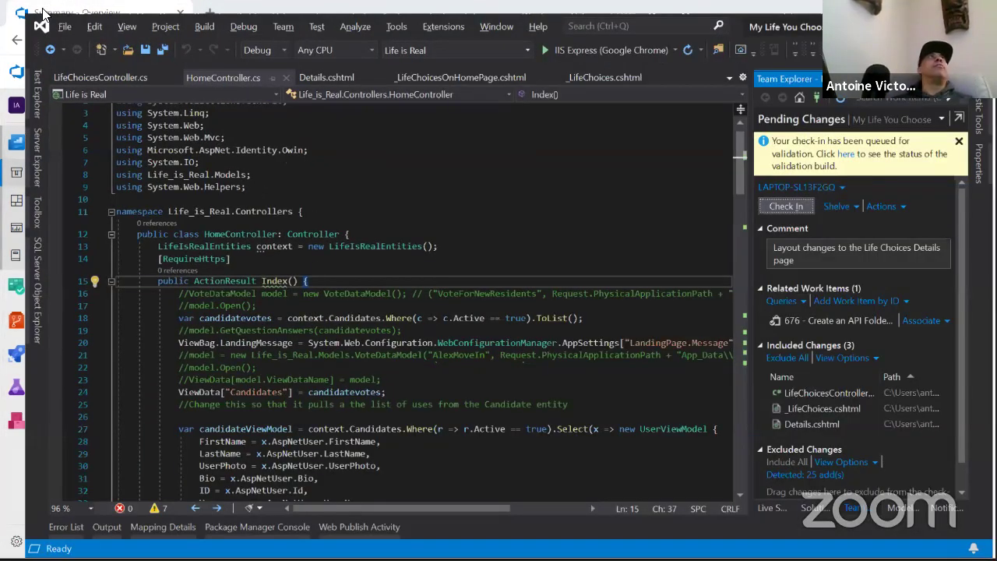
click(41, 12)
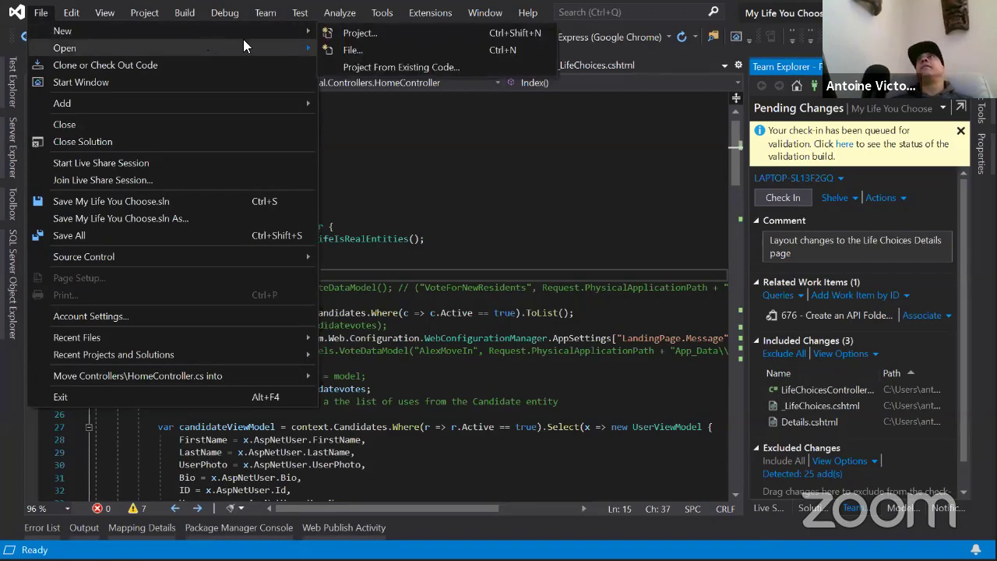
mouse_move(306, 35)
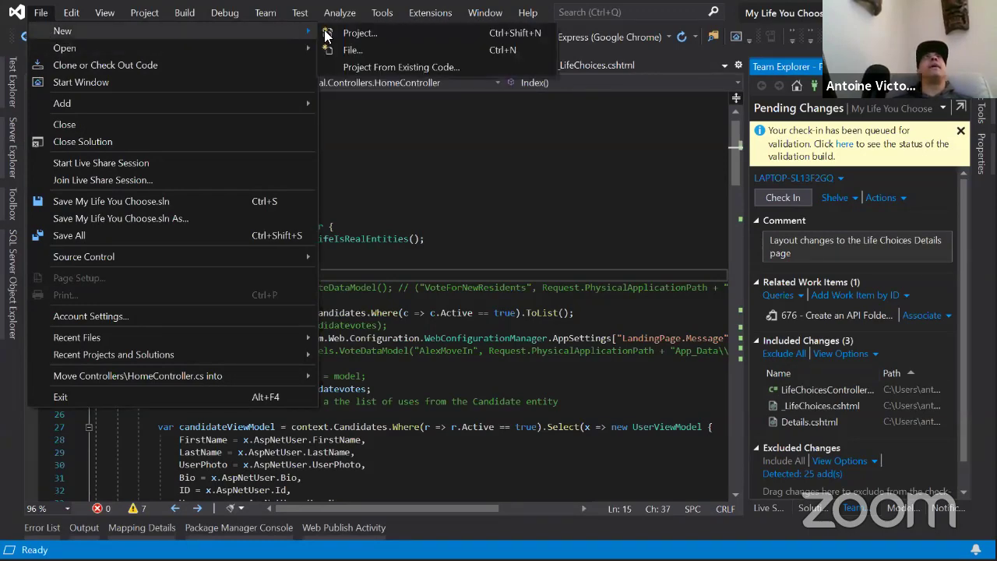
click(355, 34)
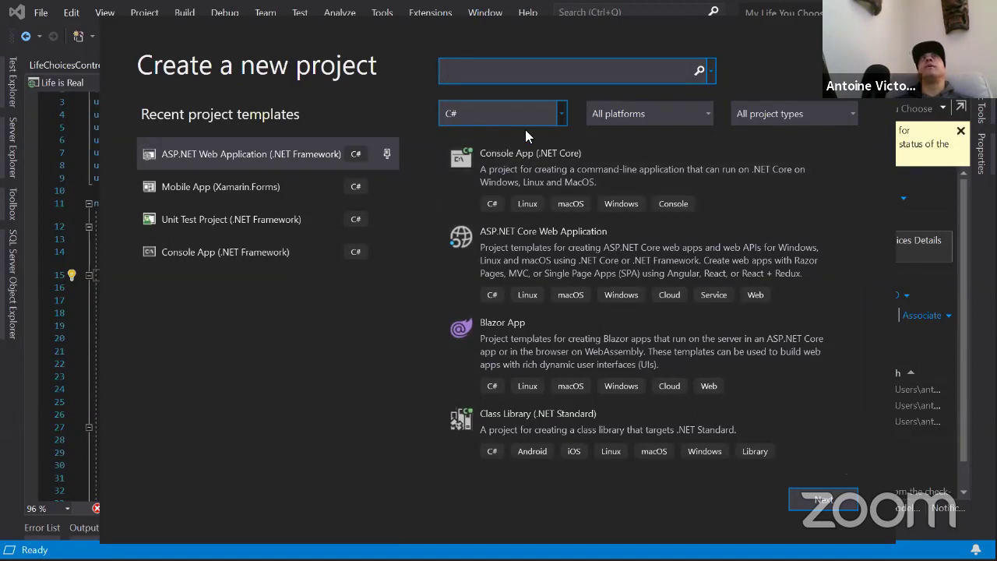
Filter the C# project templates to the Windows platform and the Web project type
click(707, 115)
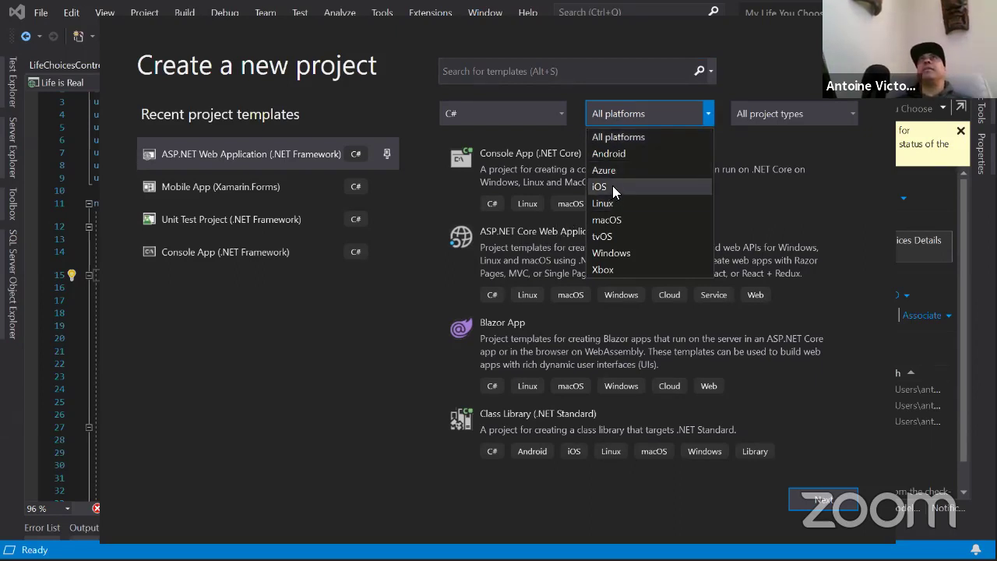
click(623, 253)
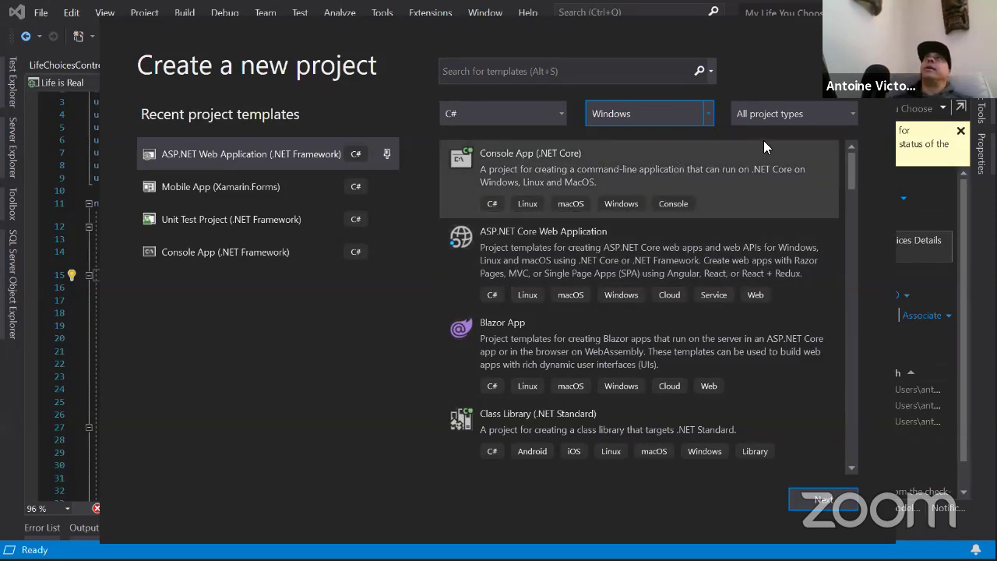
click(852, 115)
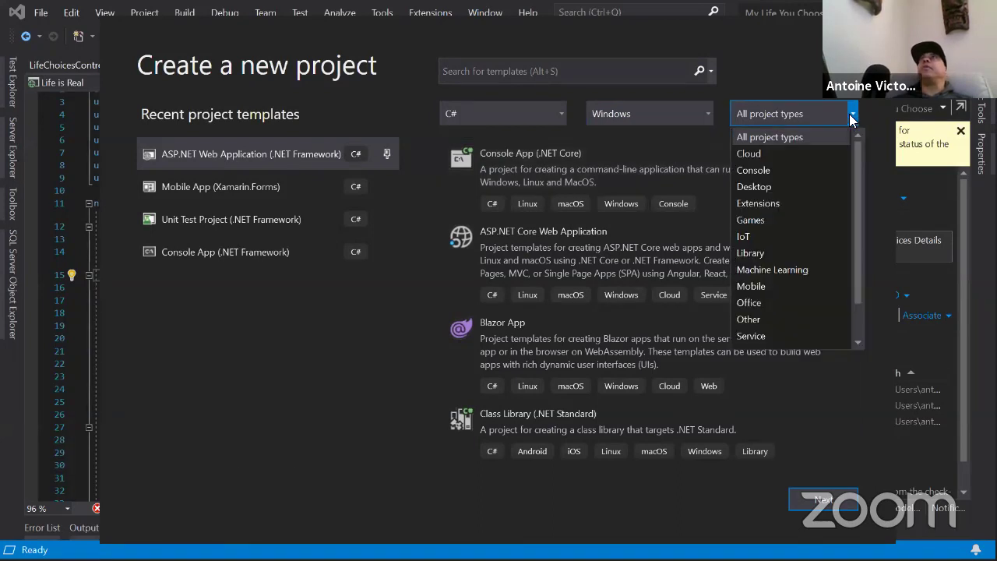
scroll(789, 242, down, 1)
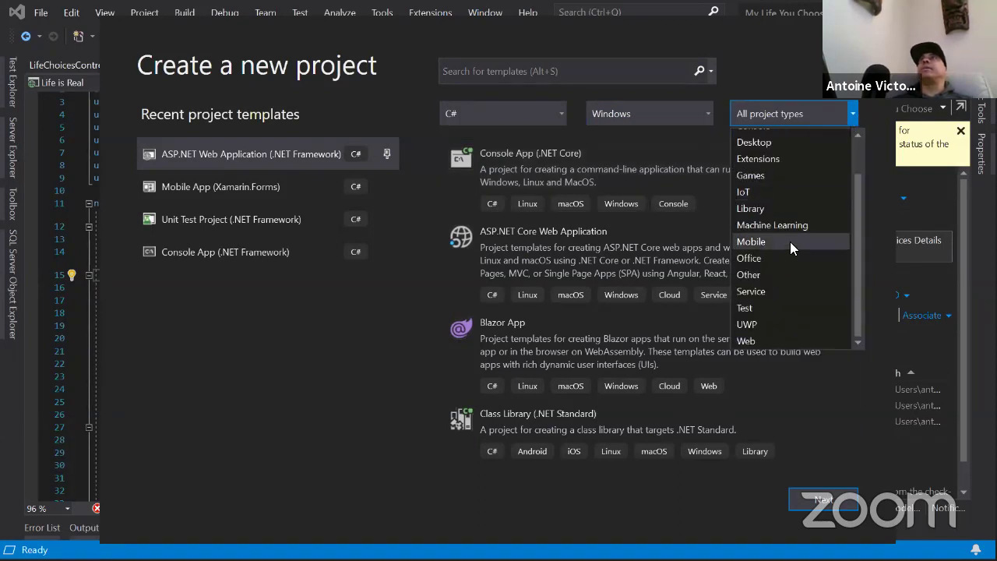
click(748, 338)
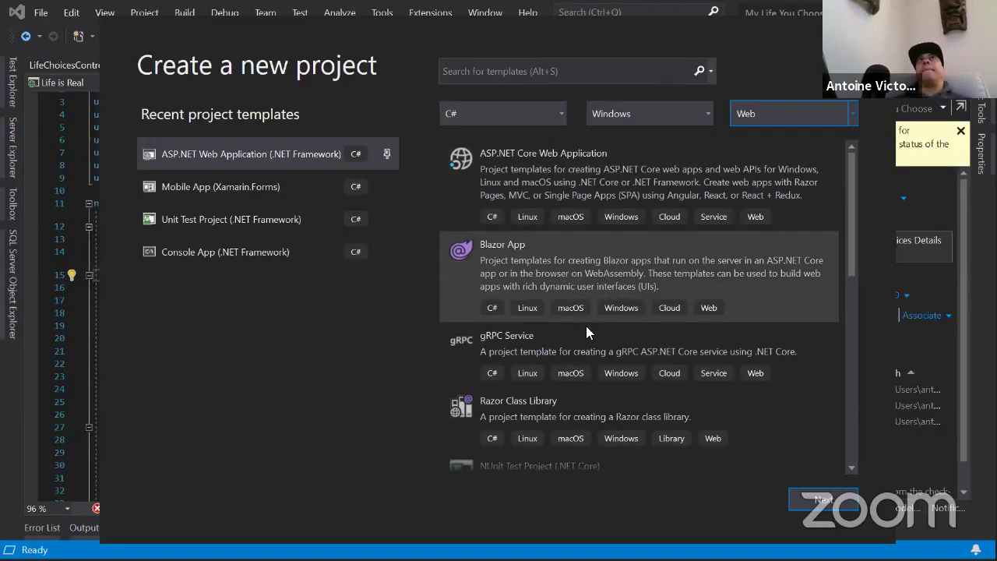
Choose the ASP.NET Web Application (.NET Framework) template and proceed to the project configuration
scroll(574, 355, down, 10)
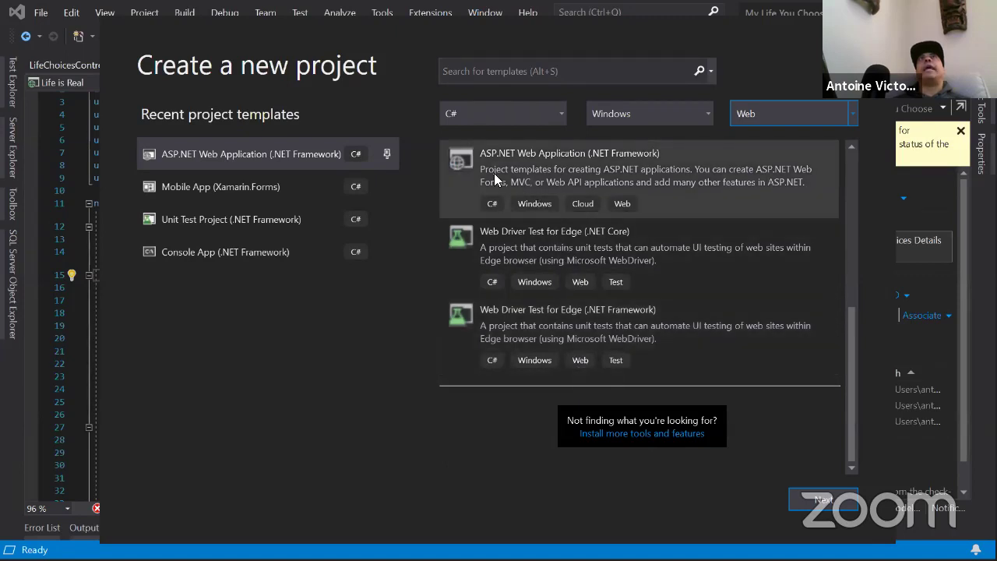
click(499, 173)
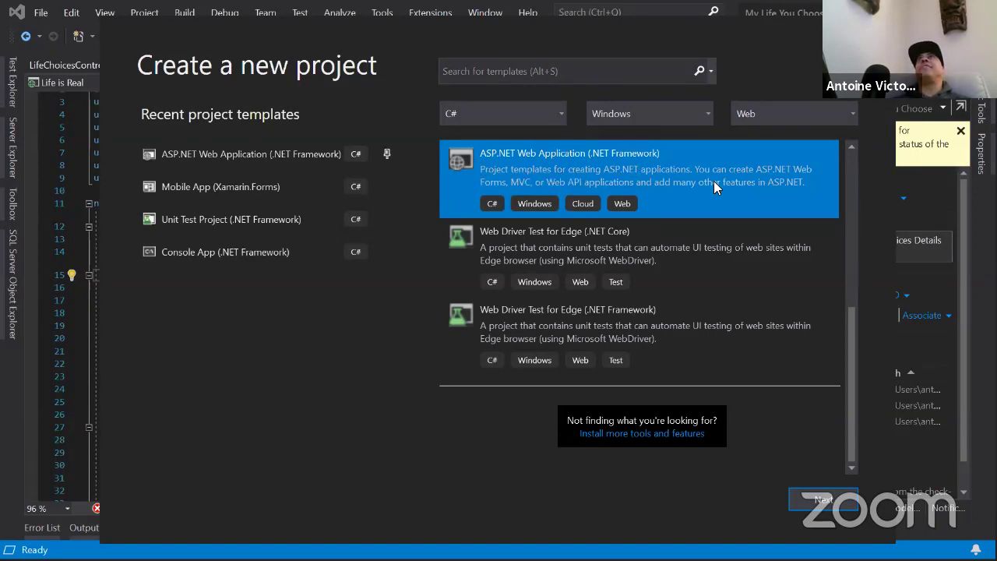
scroll(713, 181, up, 10)
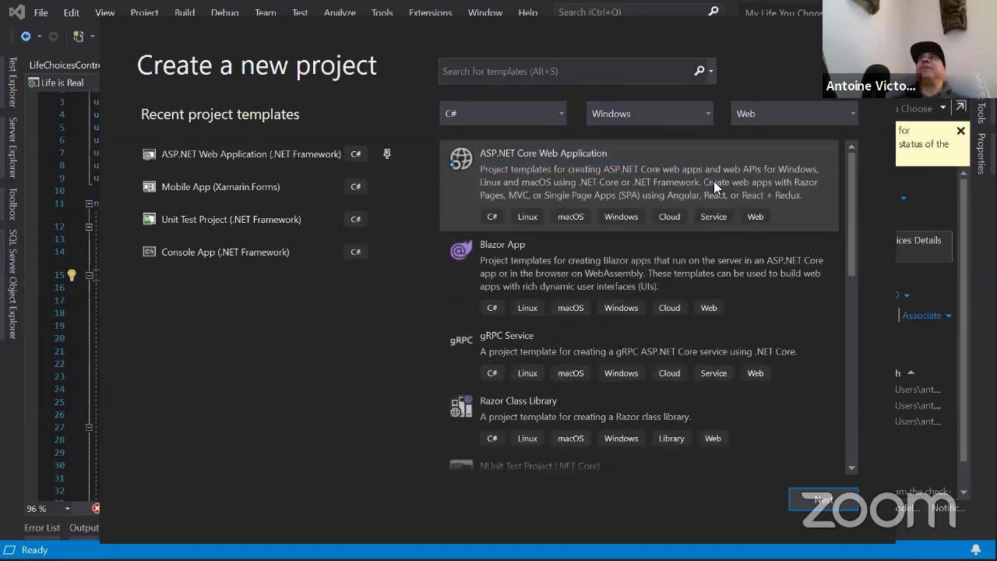
click(811, 501)
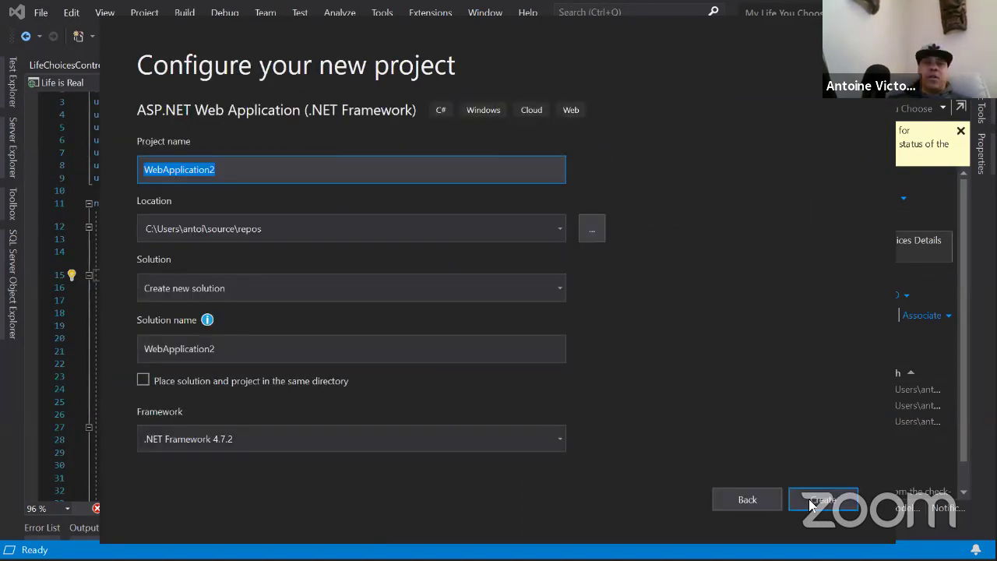
Name the new project Intro to Agile App
text(In)
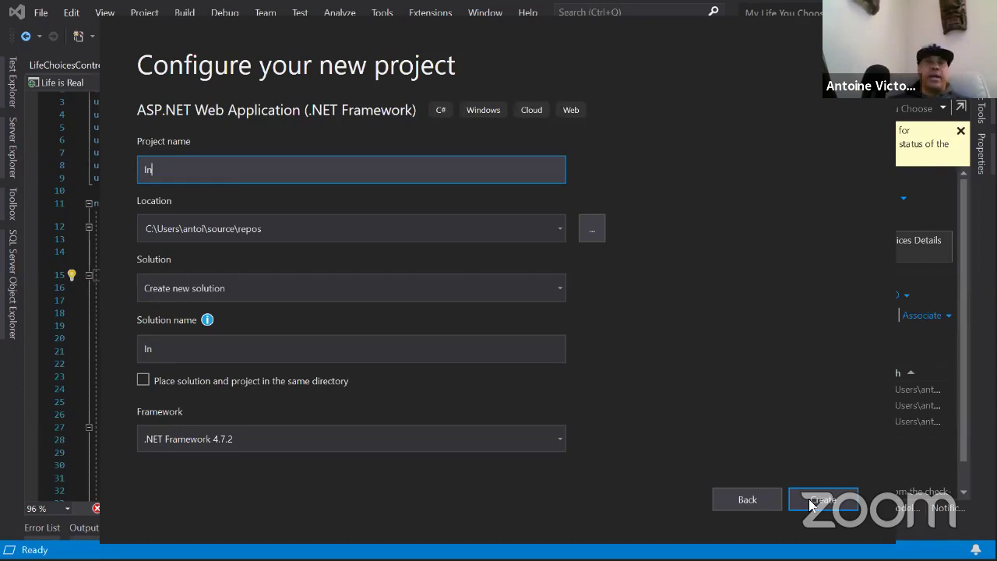
text(tro Ap)
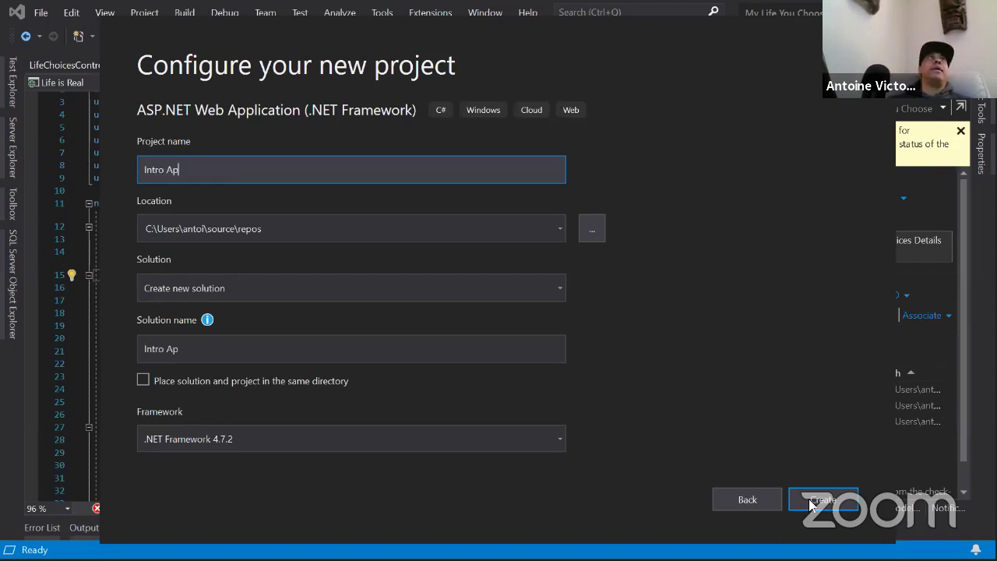
key(BackSpace)
key(BackSpace)
text(to Agile)
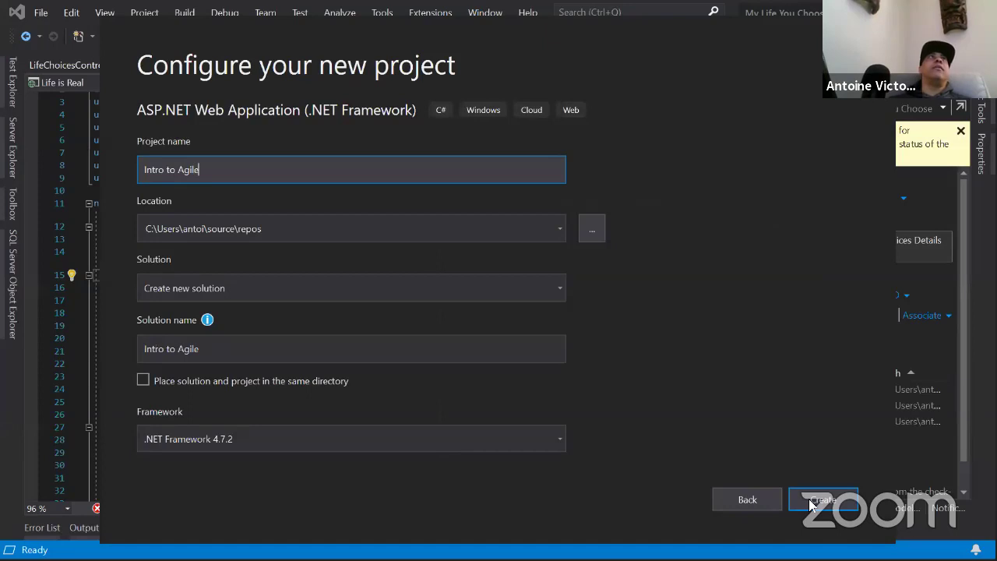
text( App)
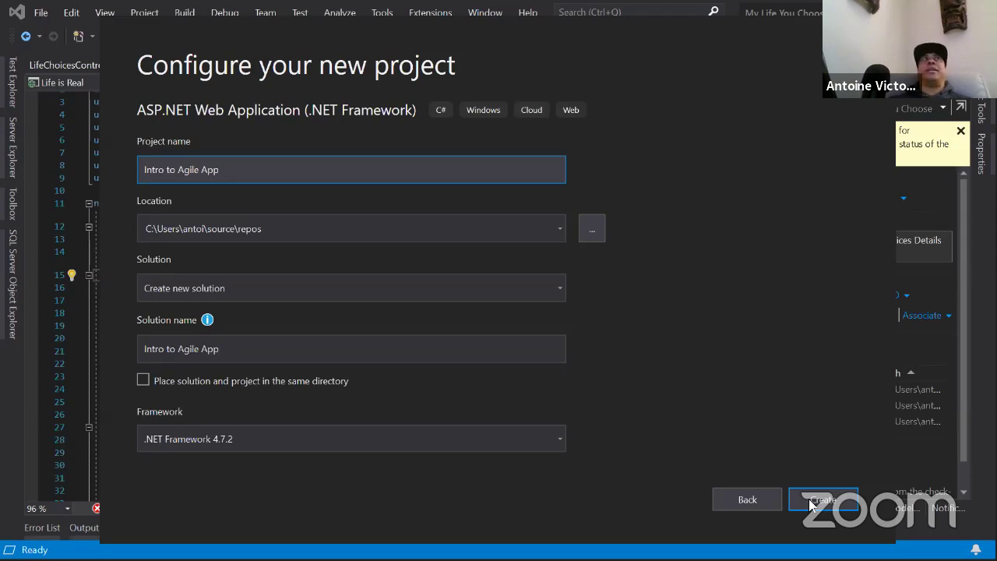
Check the project's summary page in Azure DevOps, then extend the Visual Studio project name to Intro to Agile App Web UI
key(alt)
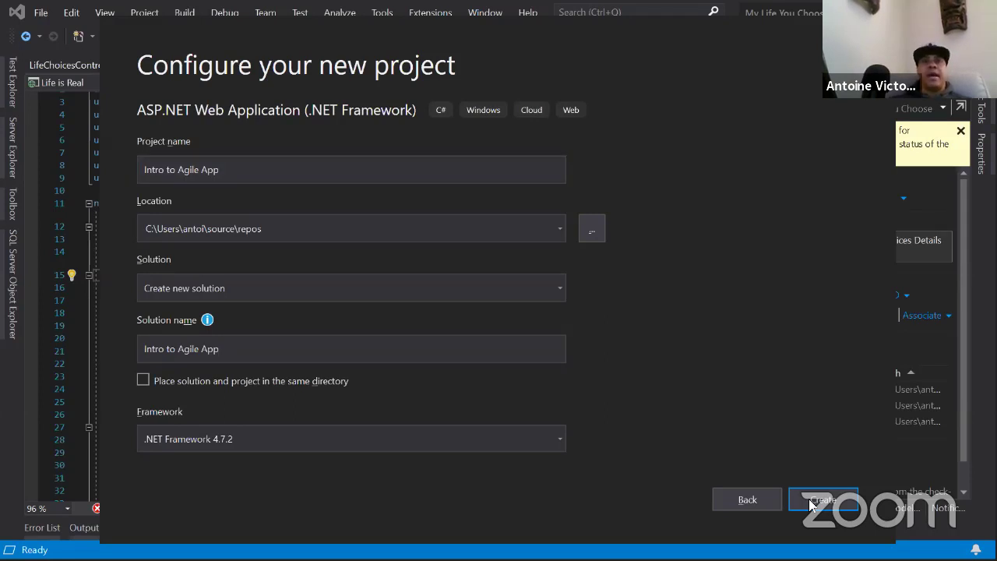
key(alt+Tab)
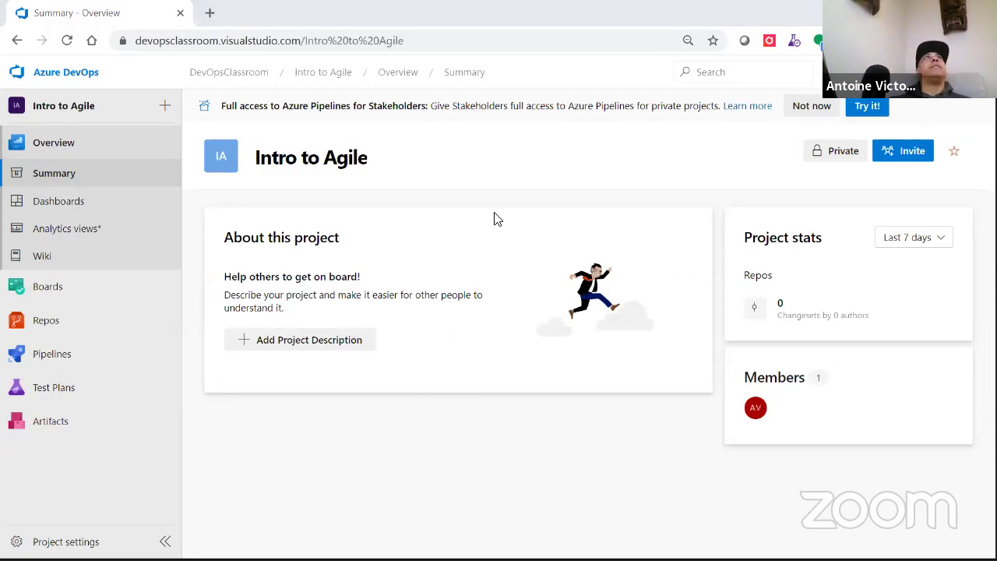
key(alt+Tab)
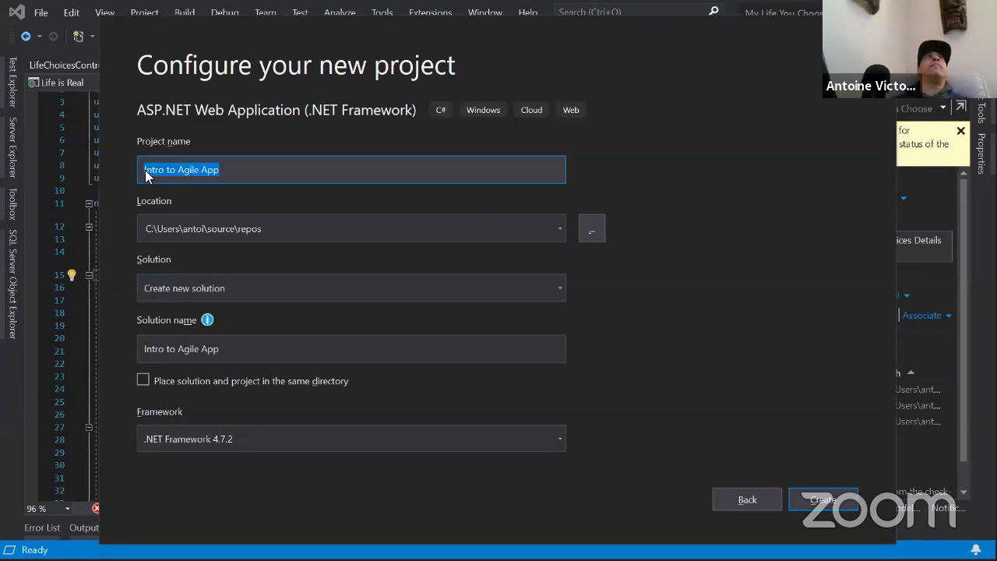
click(236, 172)
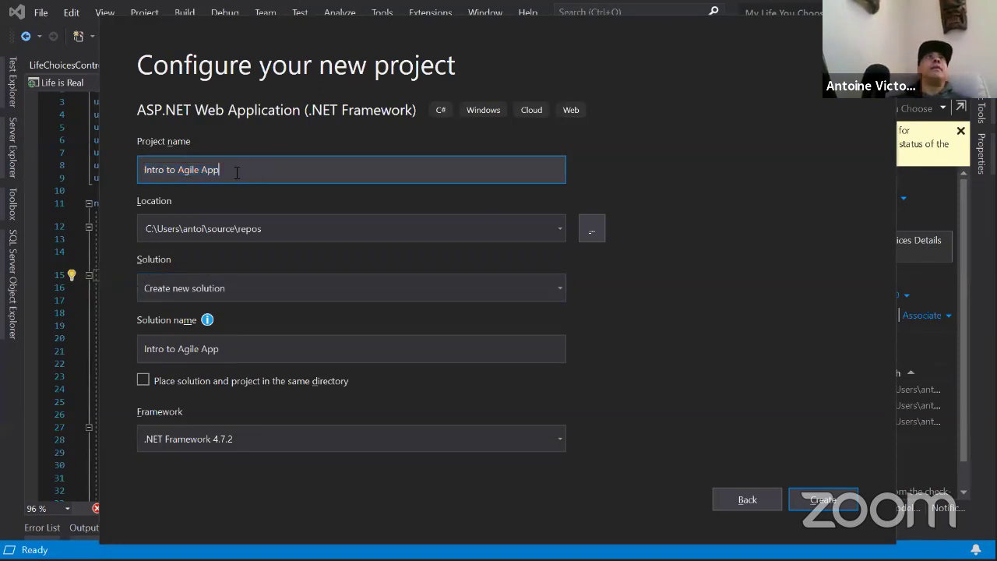
text(Web)
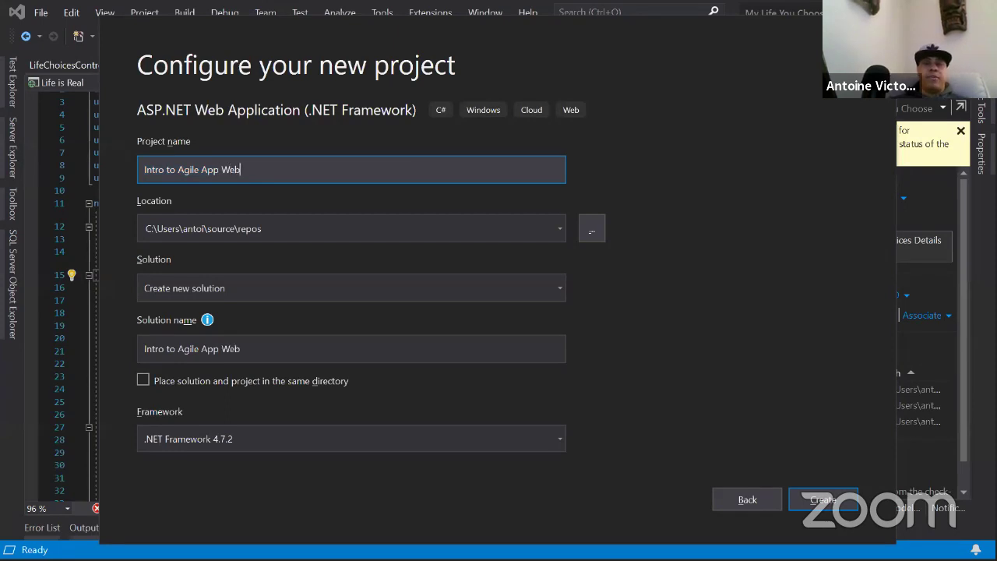
text( UI)
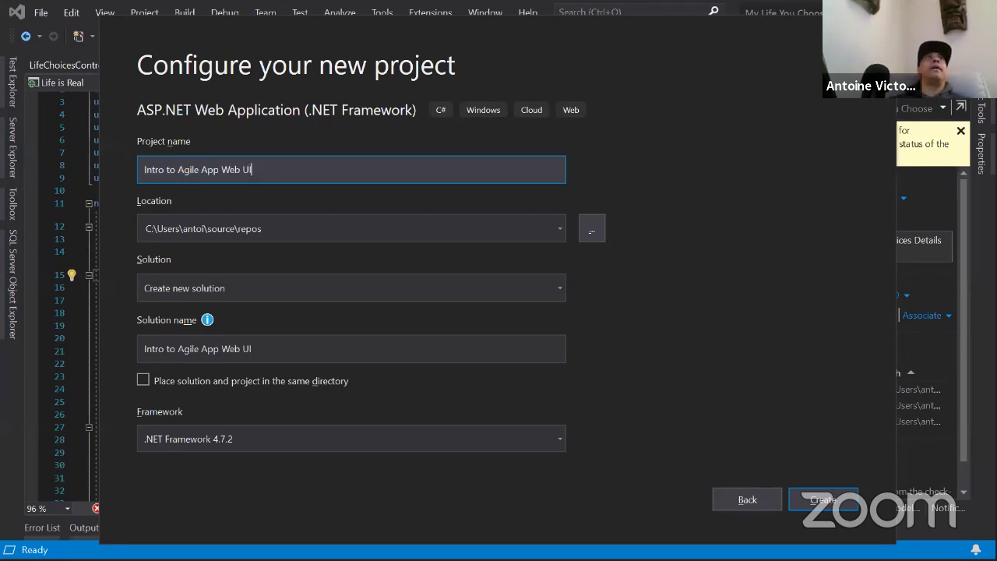
Shorten the solution name to Intro to Agile App and accept the project configuration
click(279, 349)
key(BackSpace)
key(BackSpace)
key(BackSpace)
key(BackSpace)
key(BackSpace)
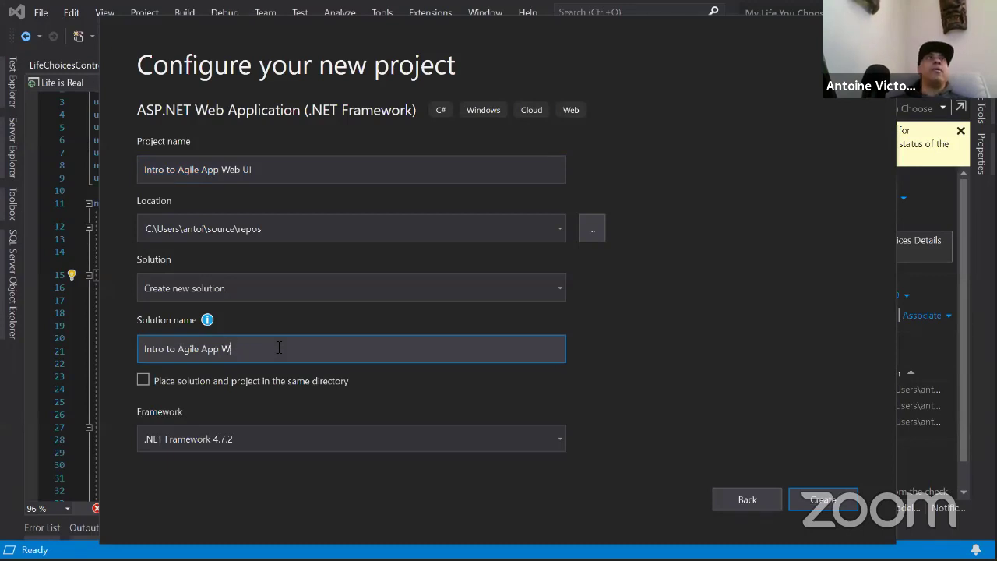
key(BackSpace)
key(BackSpace)
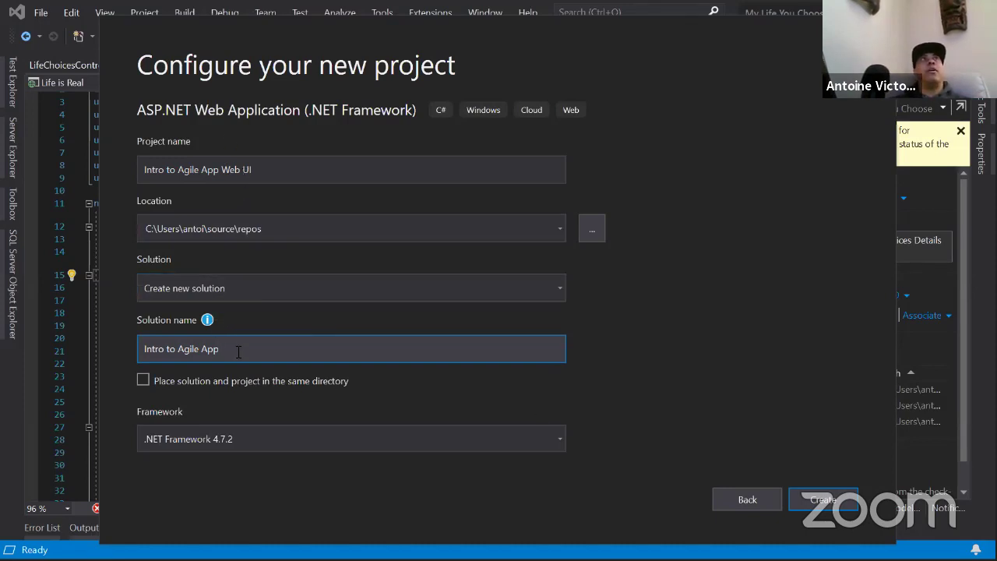
click(835, 501)
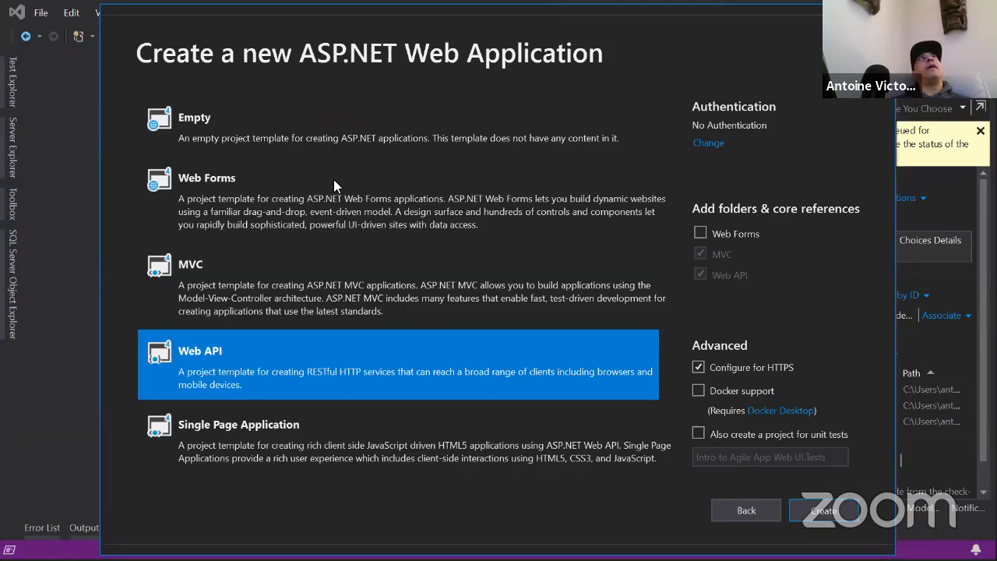
Select the MVC template for the web application and set its authentication to Individual User Accounts
click(259, 288)
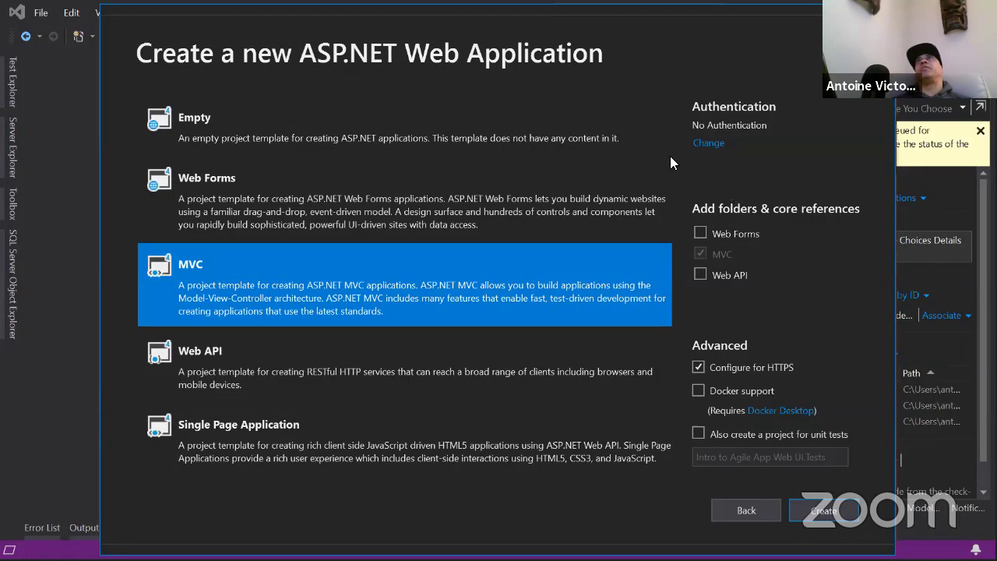
click(704, 144)
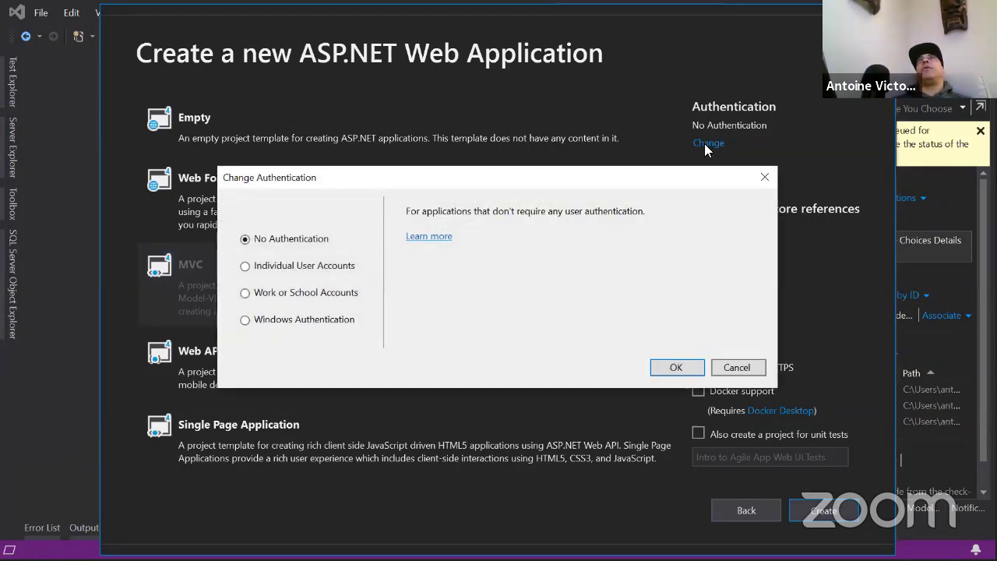
click(245, 267)
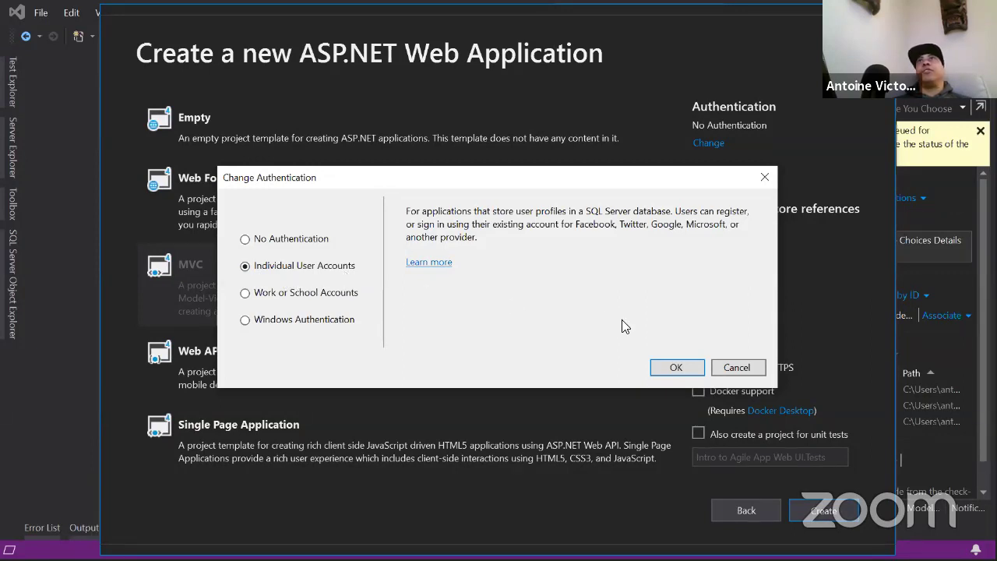
click(674, 369)
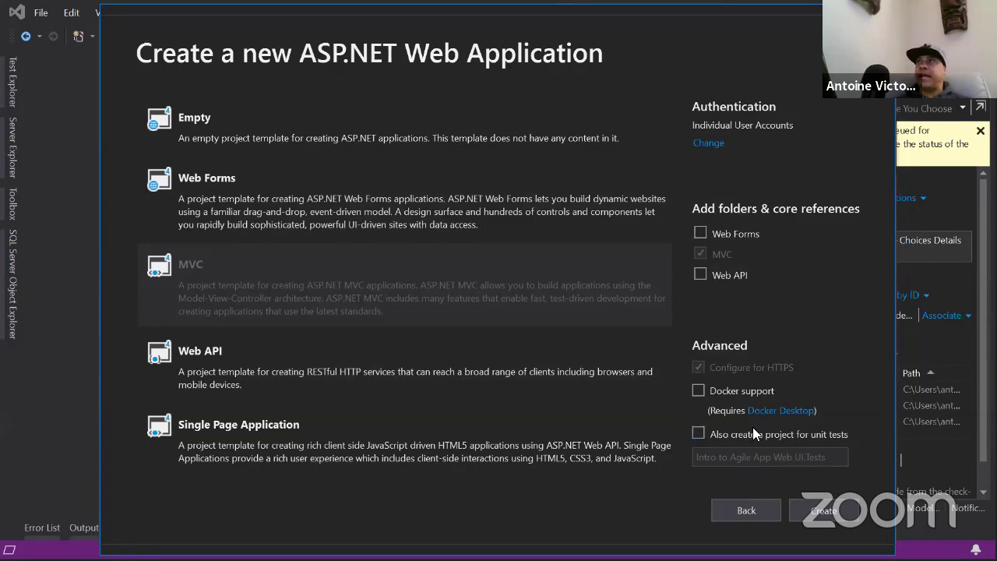
Include the unit test project Intro to Agile App Web UI.Tests and create the web application
click(697, 433)
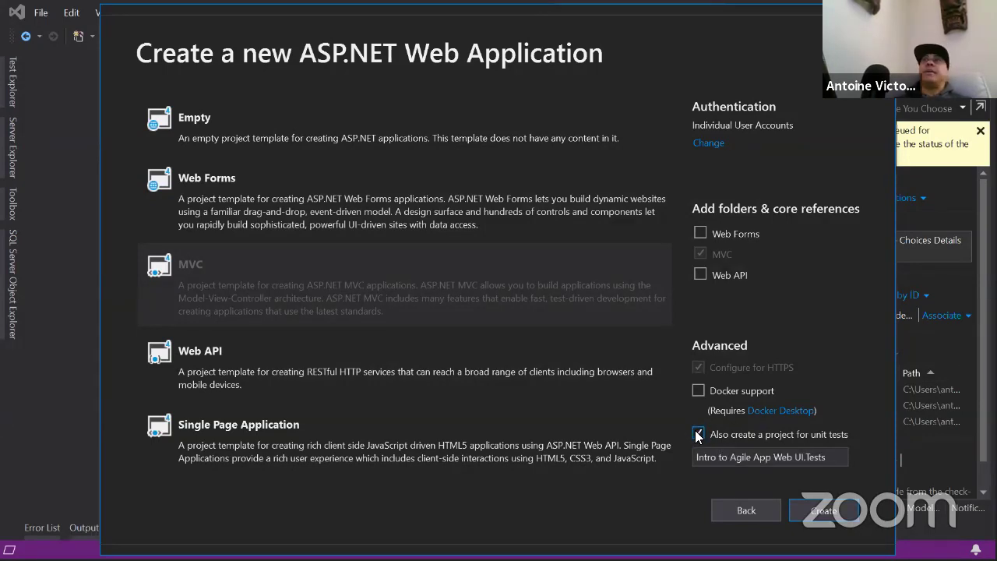
click(814, 511)
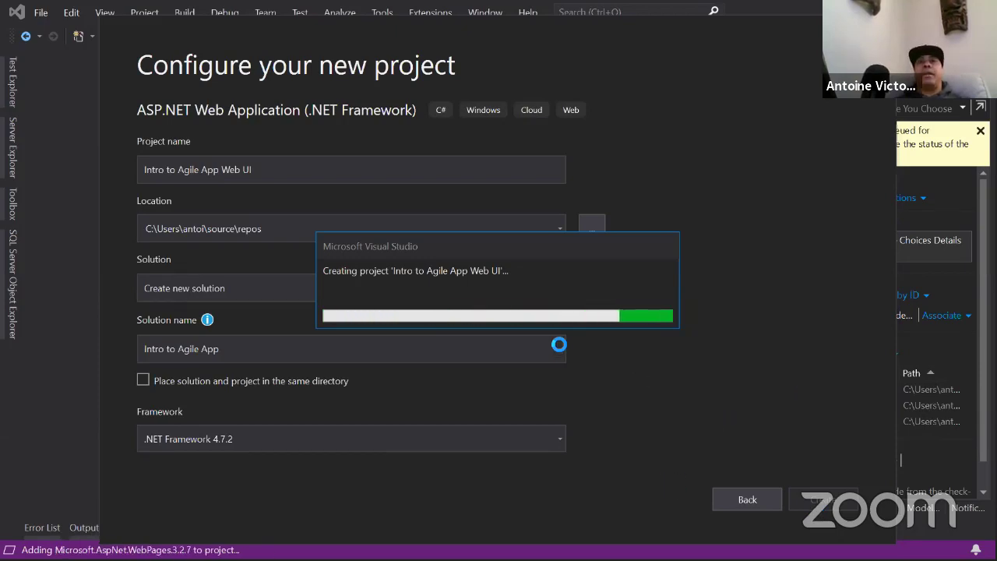
Switch to Azure DevOps and open the Intro to Agile project's backlog
key(alt+Tab)
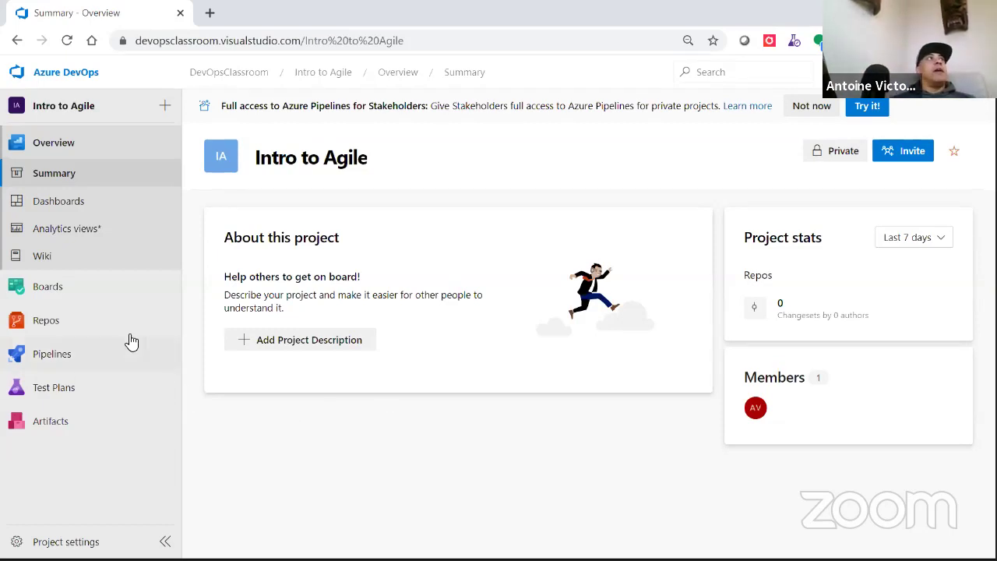
click(57, 288)
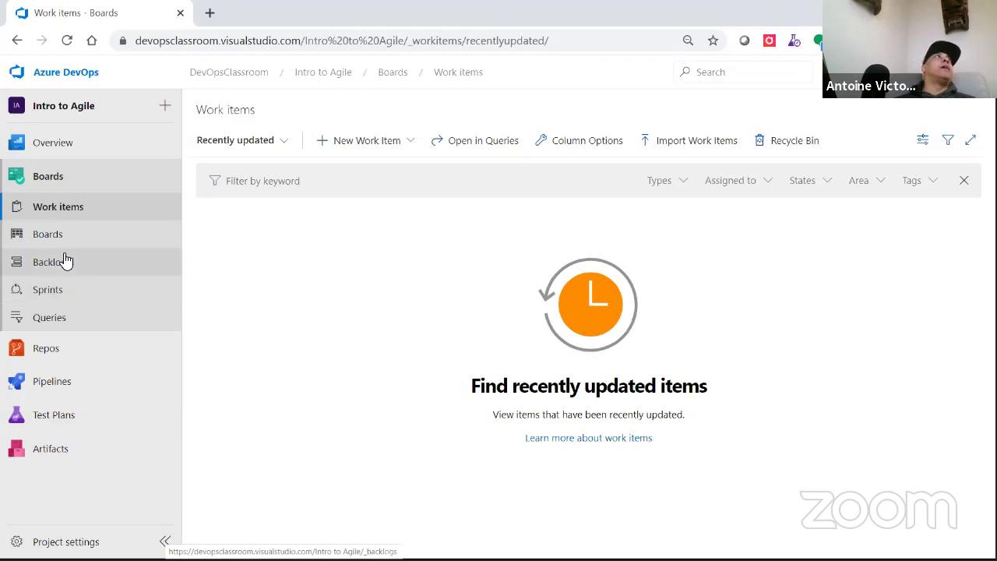
click(69, 262)
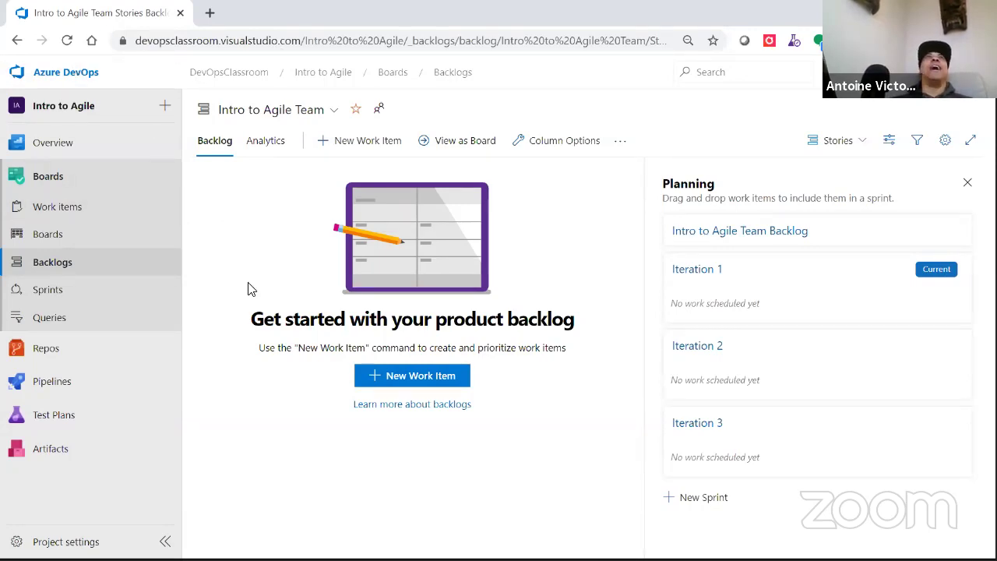
Begin a new user story in the backlog titled "As a new user I need to register my account so that I can"
click(437, 377)
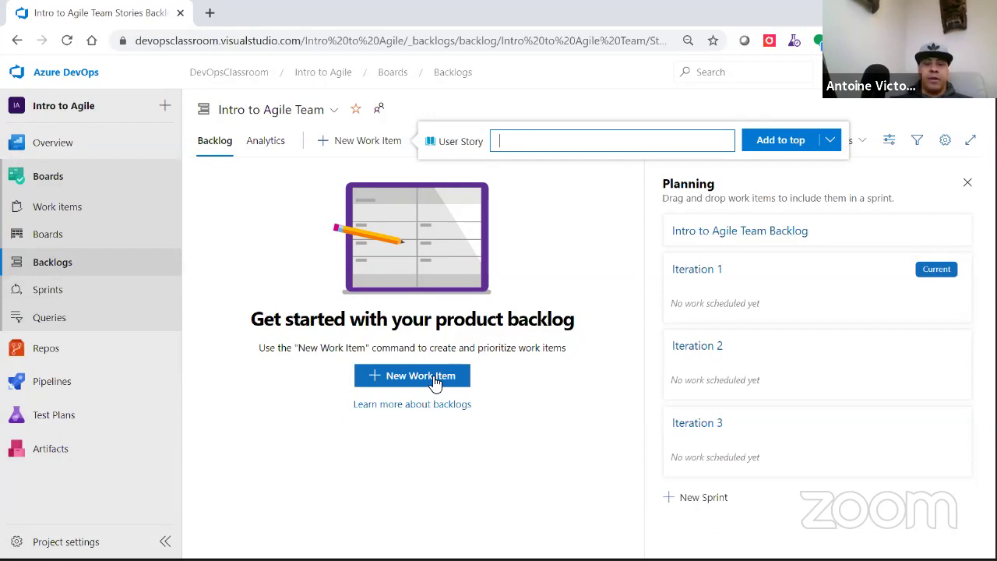
text(As a )
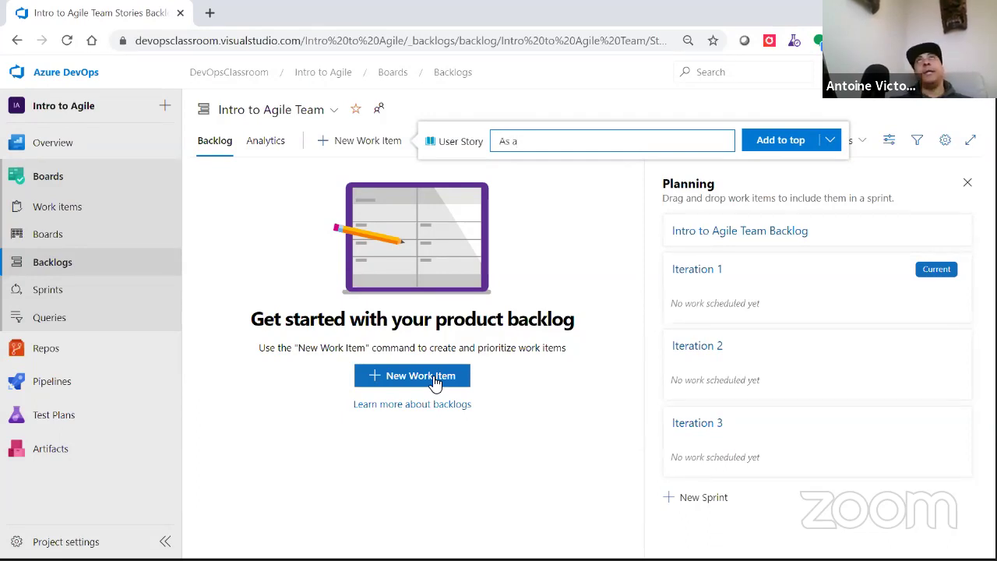
text(new user )
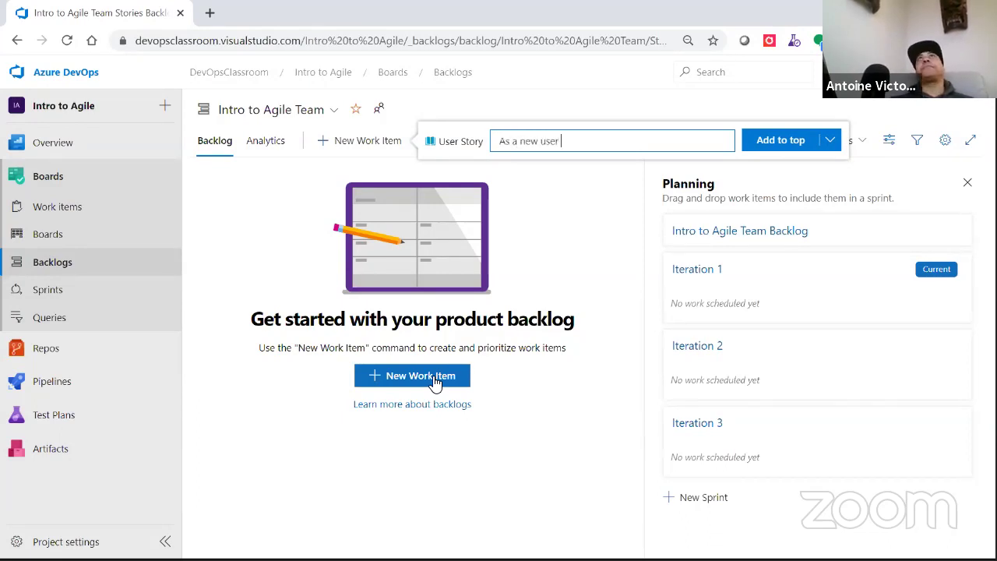
text(I)
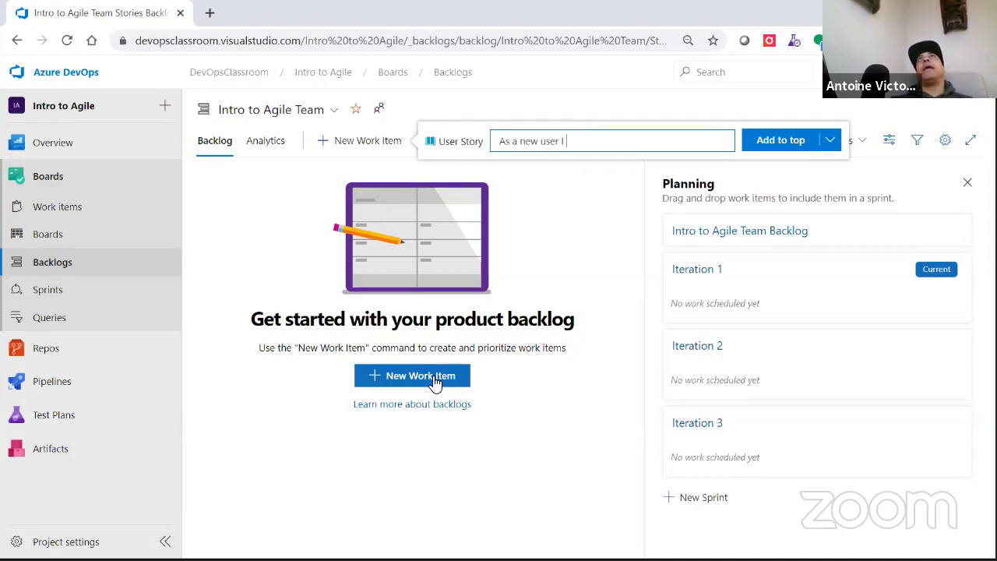
text( need to )
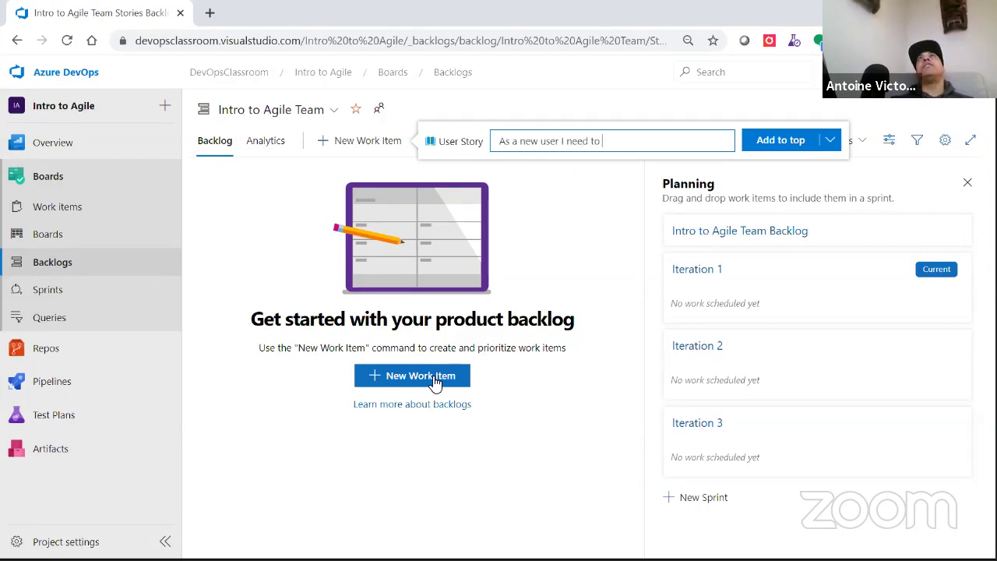
text(req)
text(er)
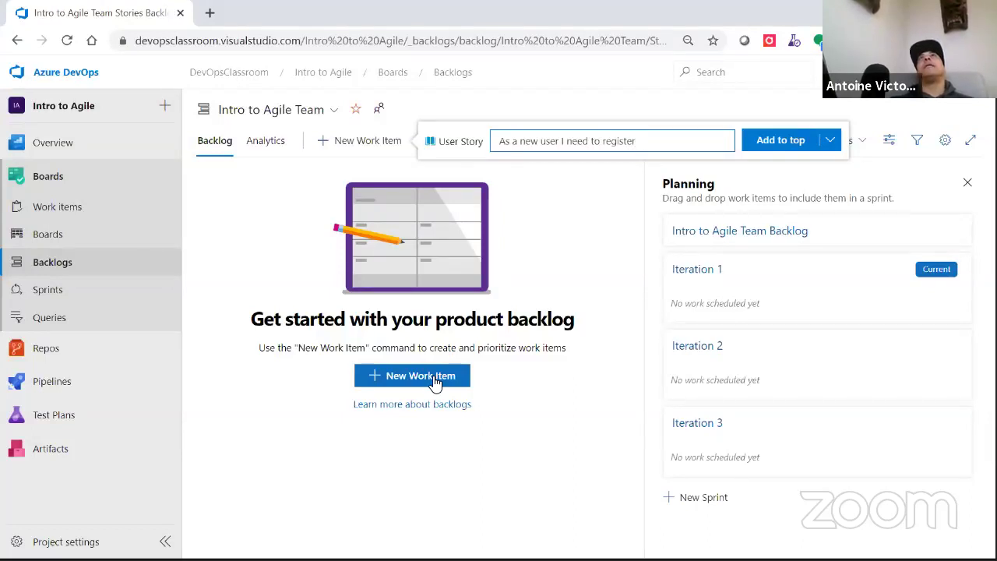
text( my account )
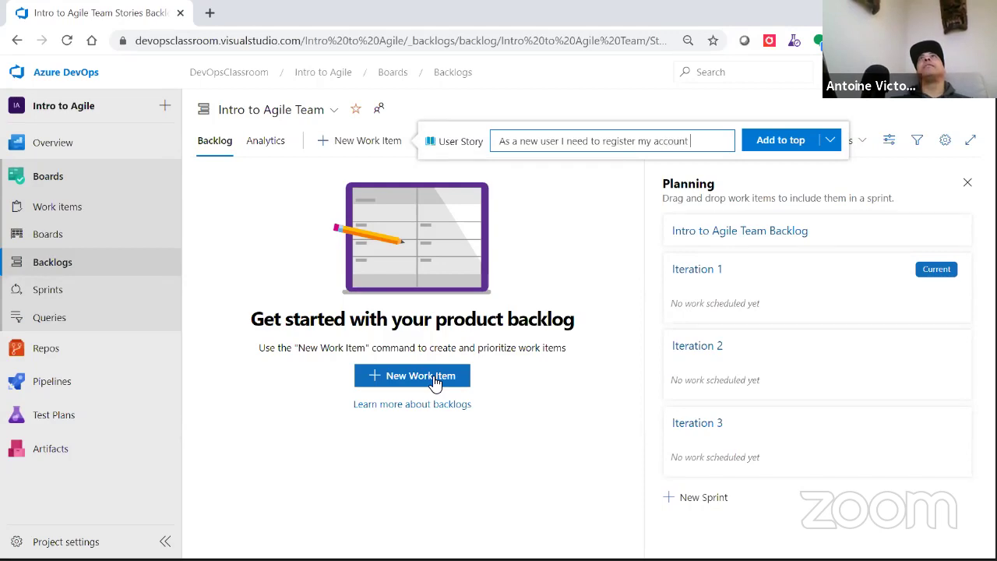
text(so that I can)
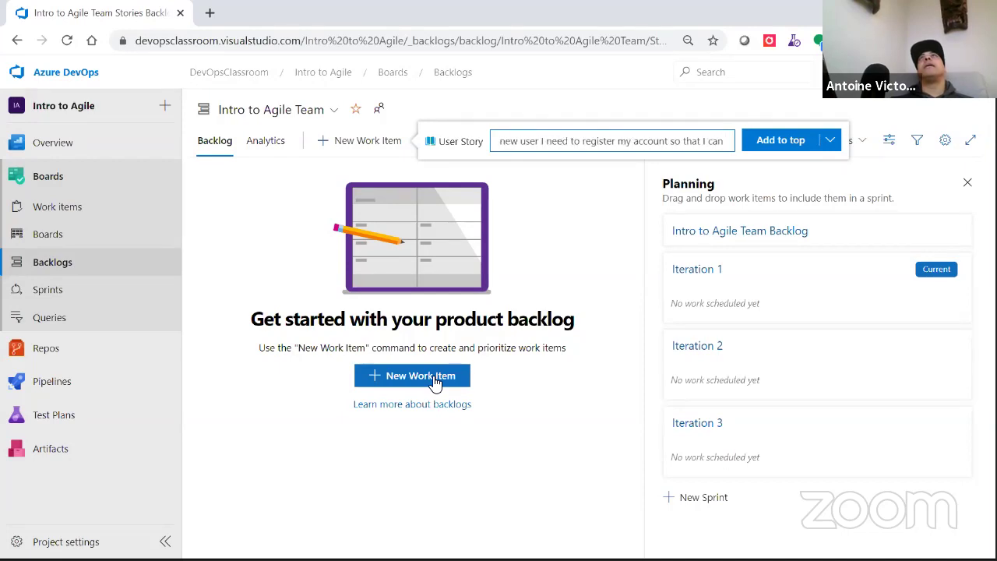
Complete the user story title with "login and access members only content" and add the story to the backlog
text( login and ac)
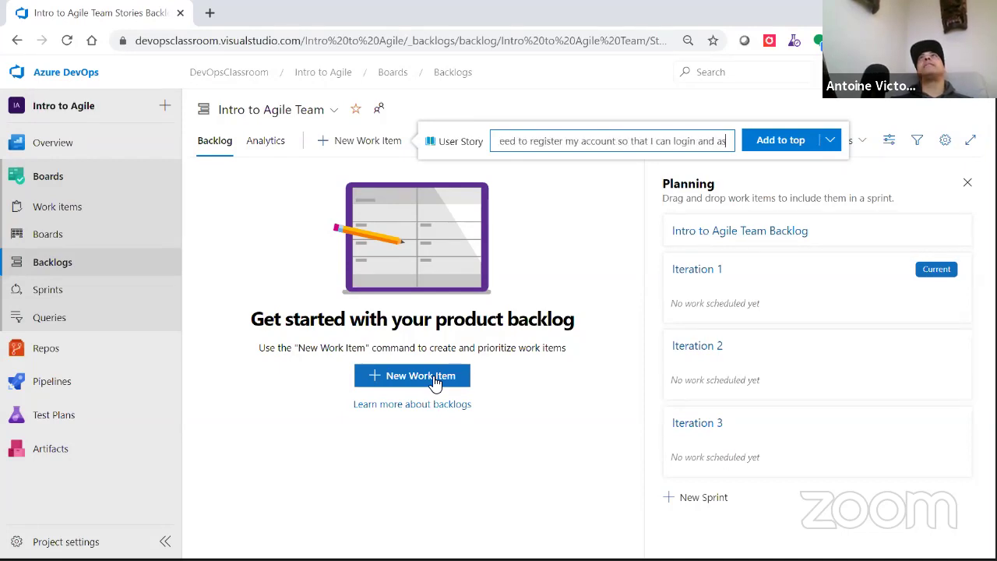
text(cess subscriber c)
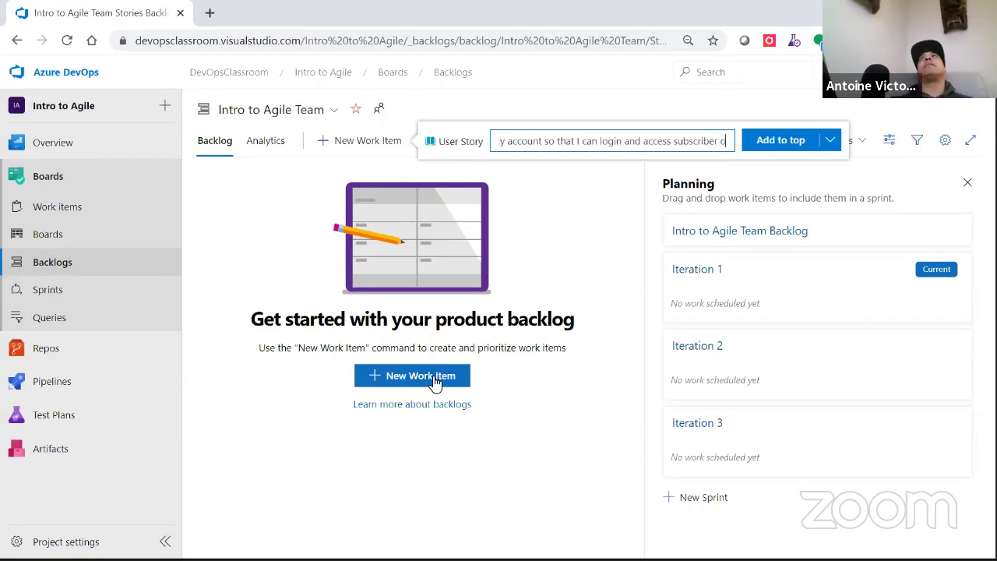
key(BackSpace)
key(BackSpace)
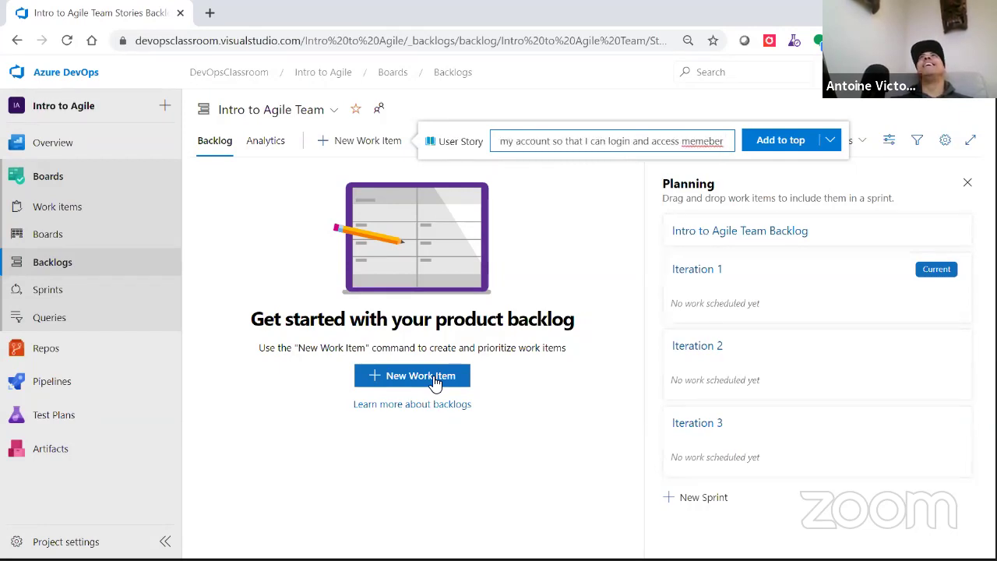
key(BackSpace)
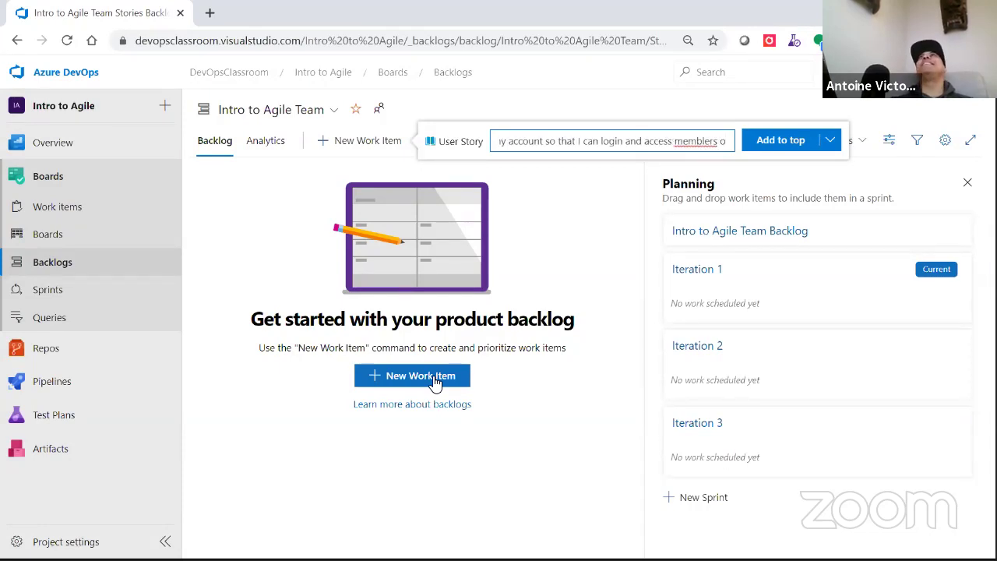
key(BackSpace)
key(BackSpace)
key(Left)
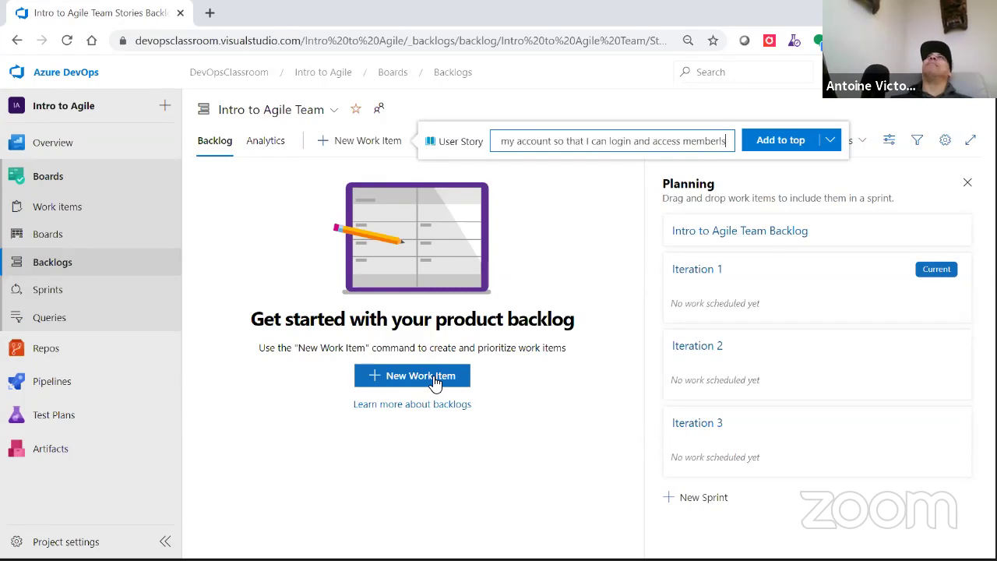
key(BackSpace)
key(BackSpace)
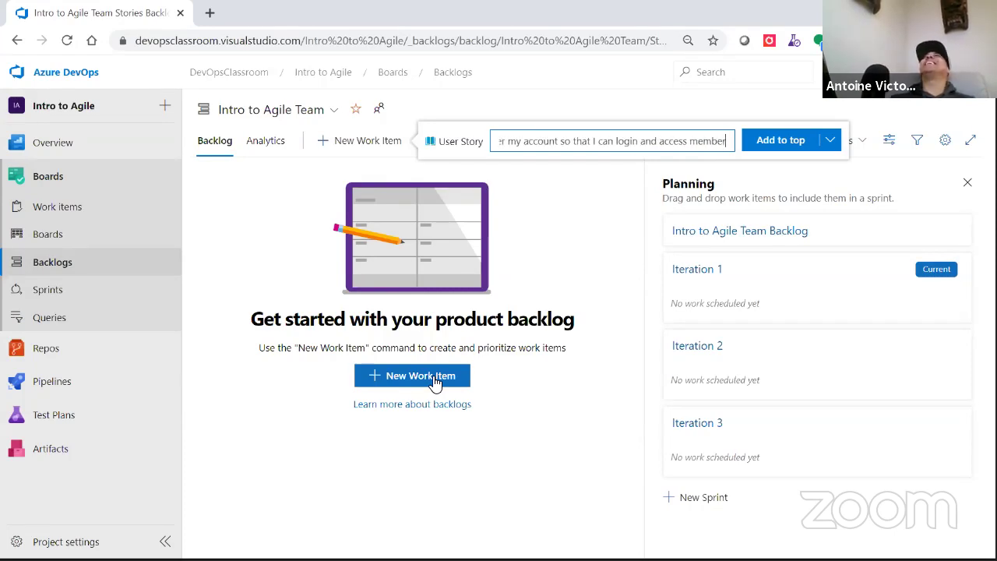
text(s only cont)
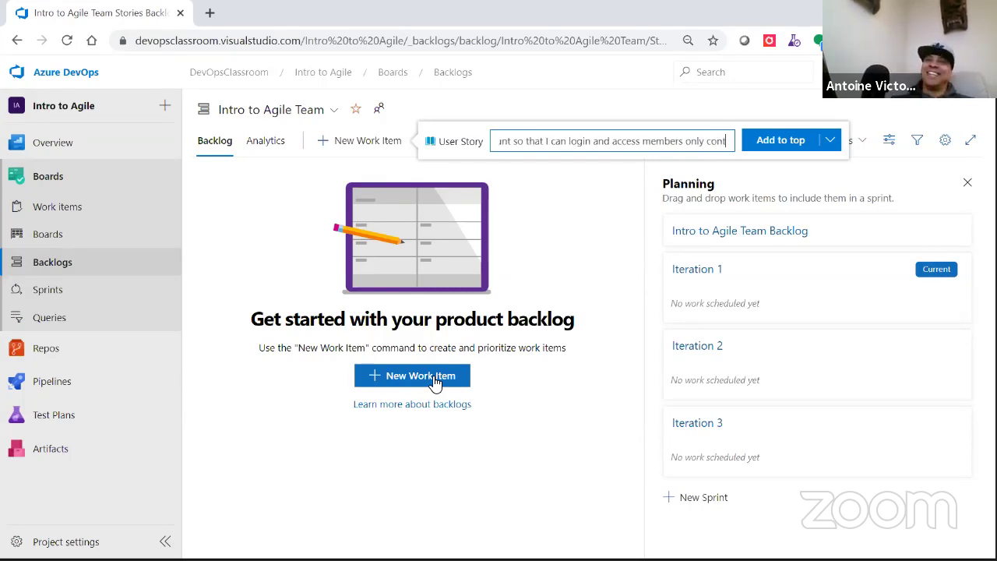
text(ent)
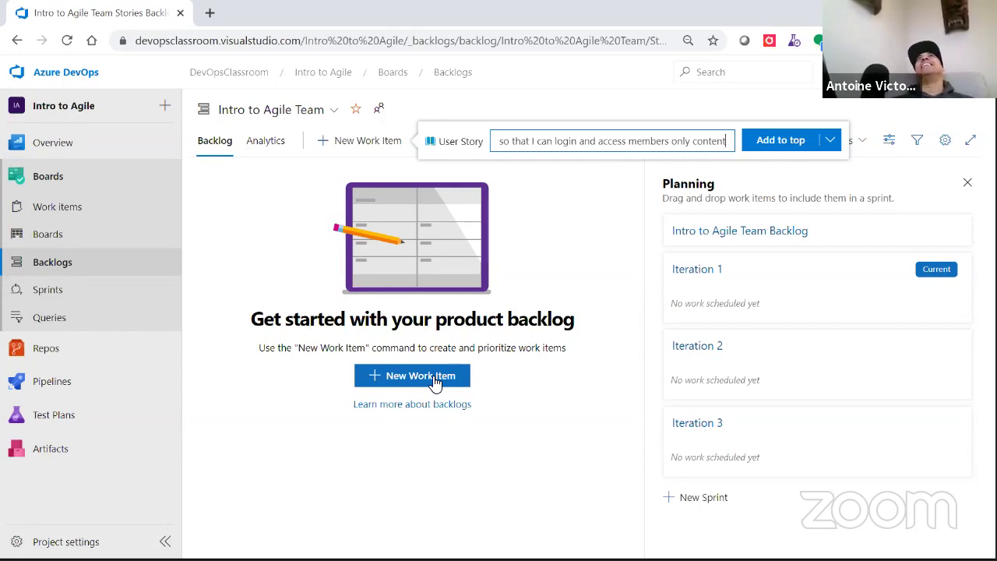
key(Return)
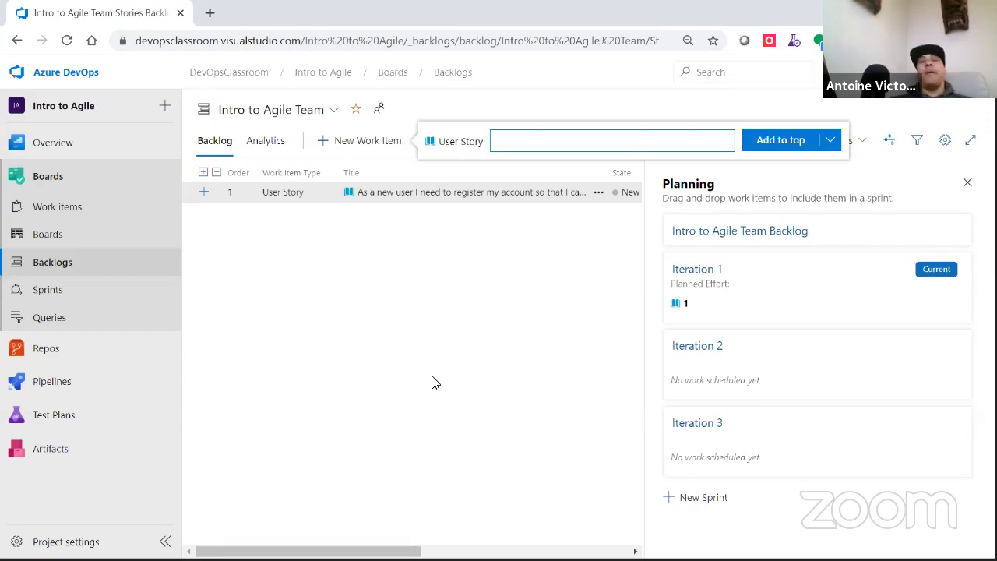
Begin a second user story titled "As a registered I want to login using Facebook"
text(As a )
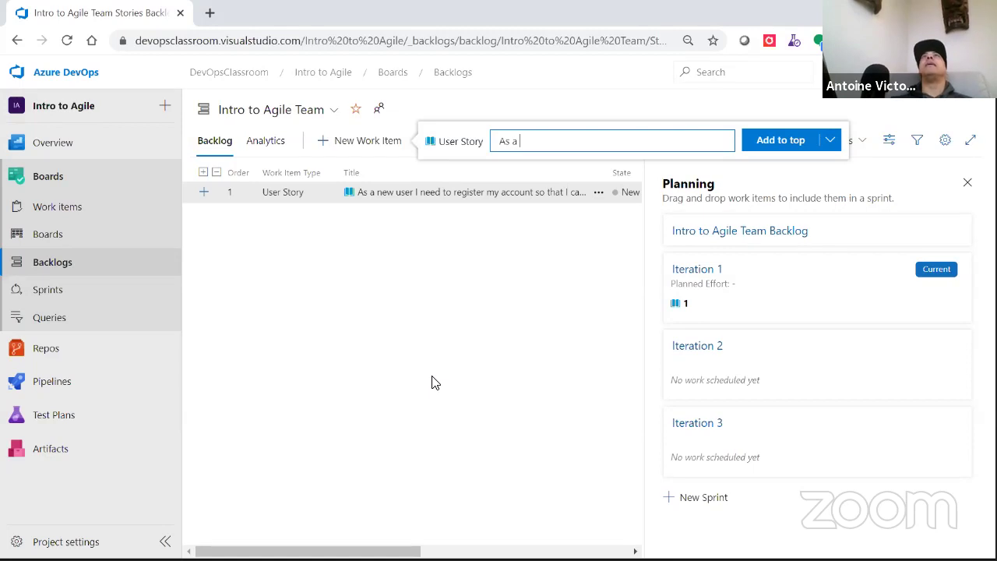
text(registere)
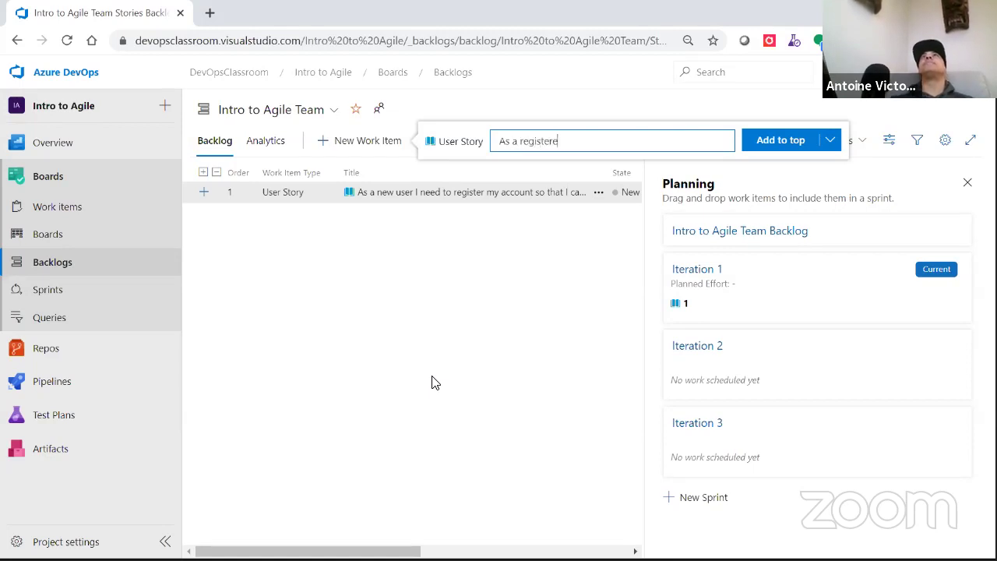
text(d I)
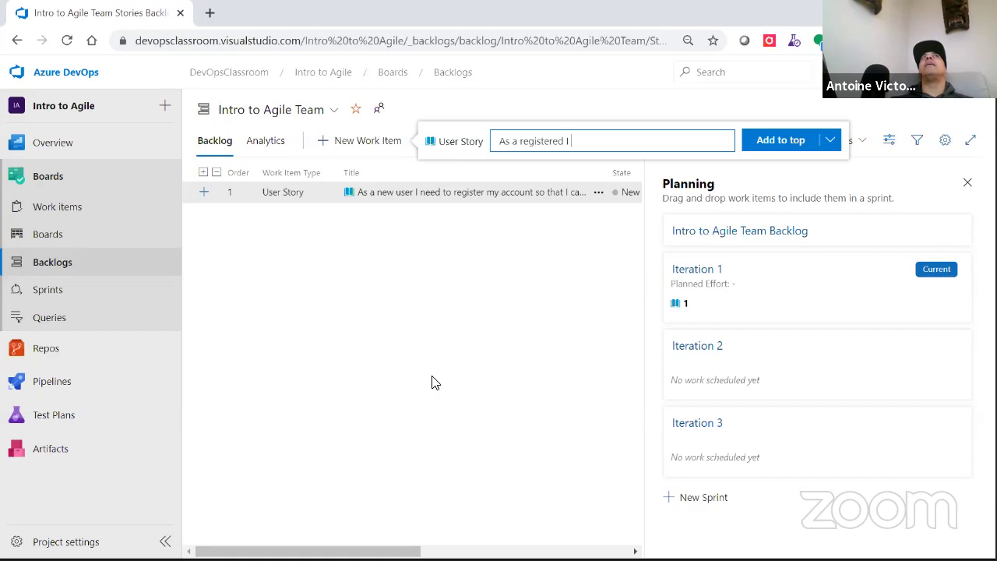
text( want to login u)
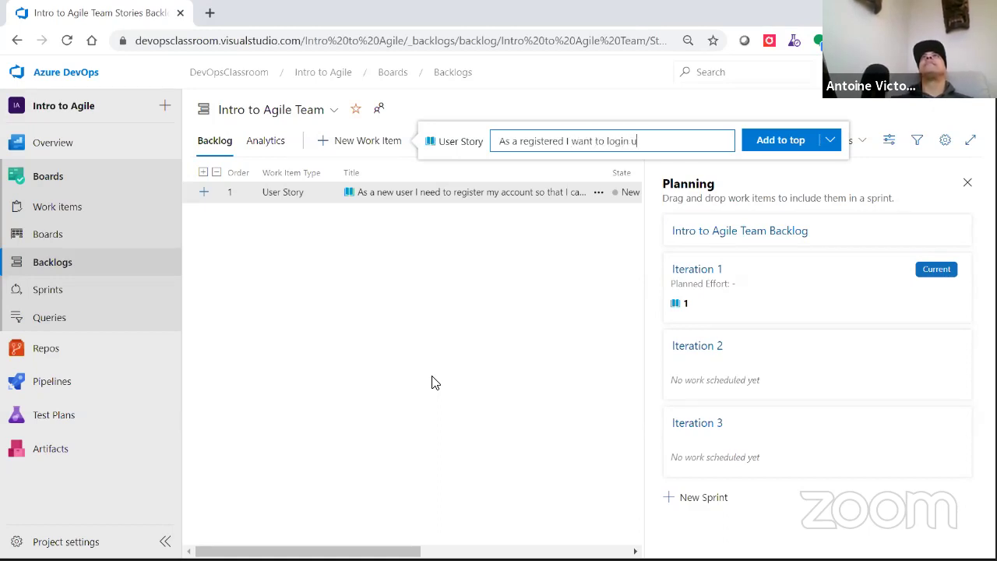
text(sing )
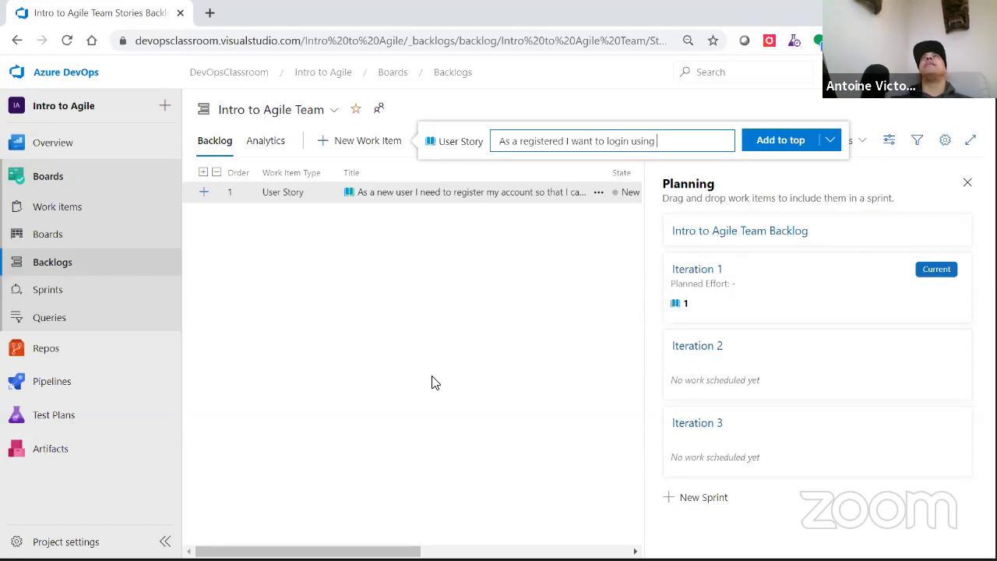
text(Facebook)
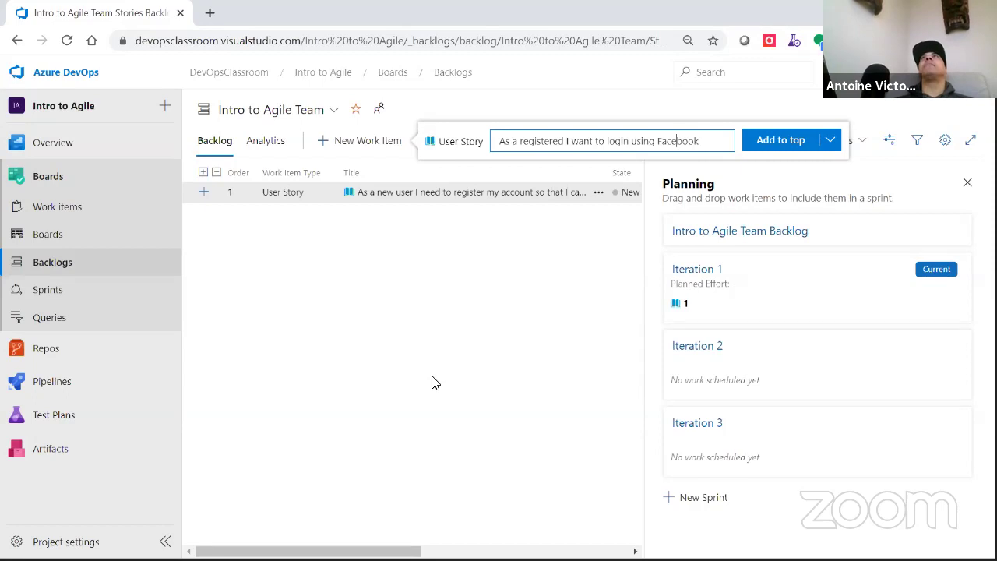
Insert "my existing" before "Facebook" in the title of the new user story
text(my )
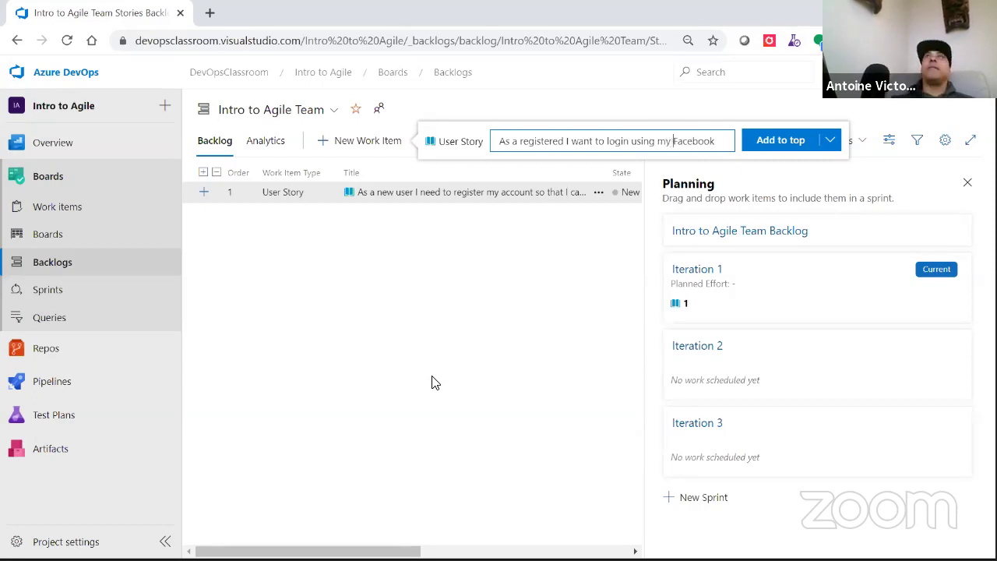
text(exisin)
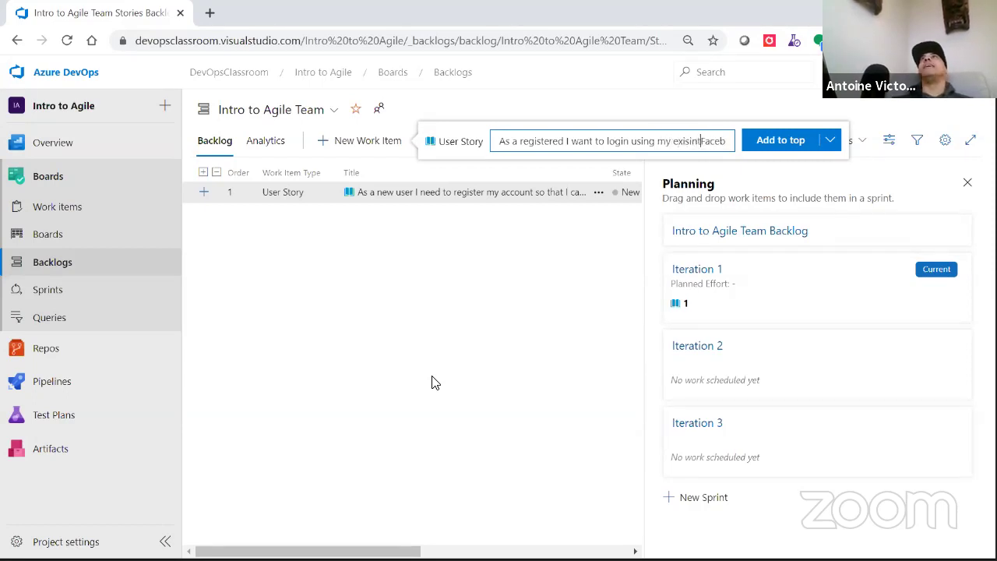
key(BackSpace)
key(BackSpace)
key(BackSpace)
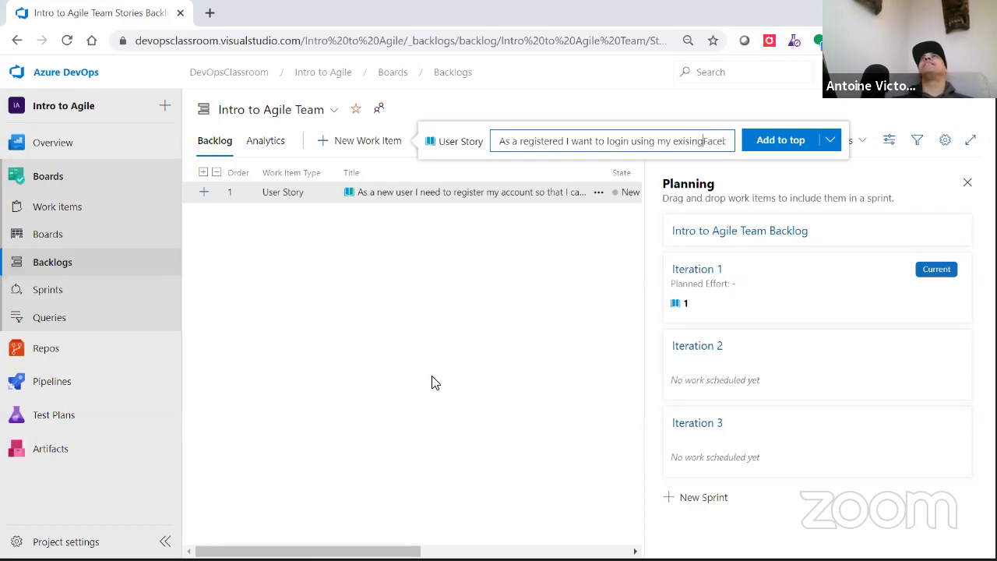
text(ting)
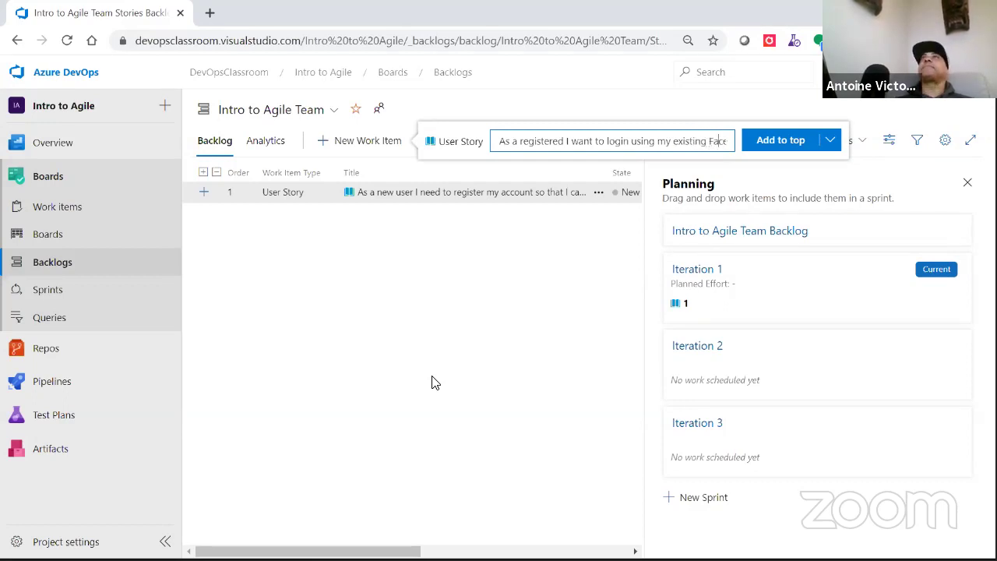
Extend the user story title at its end with "so that I dont have to remember to many password and username"
key(End)
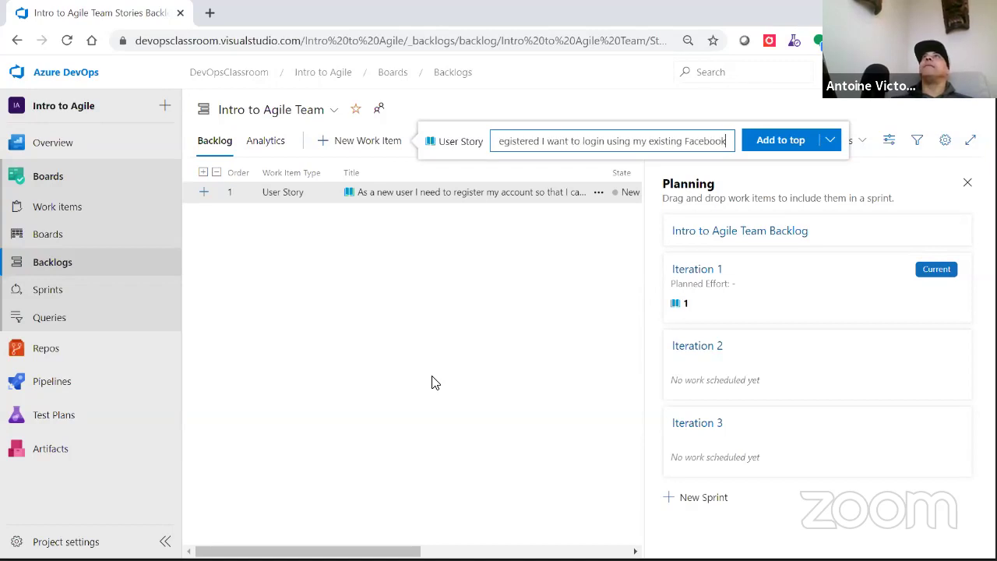
text(so that I dont have to)
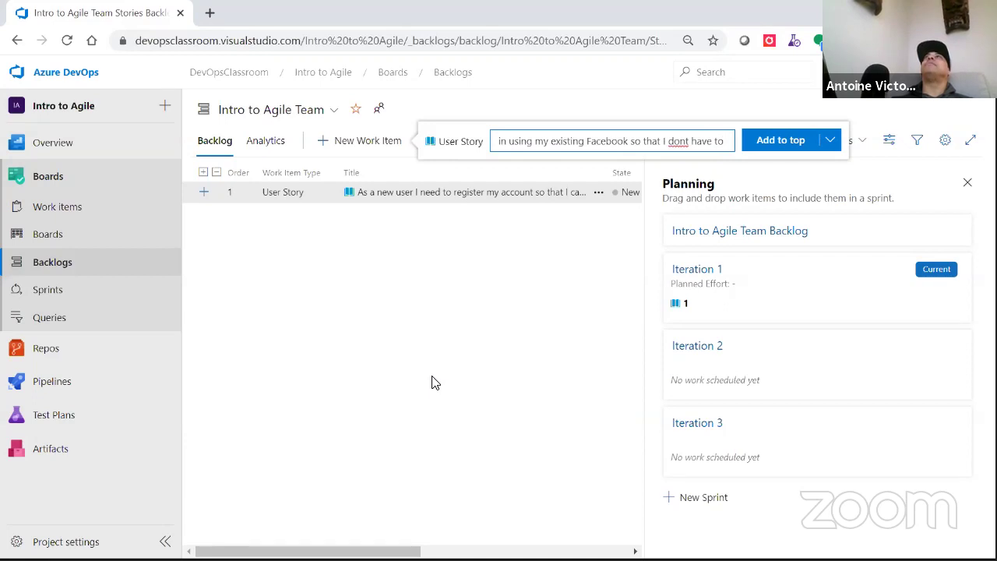
text( remember)
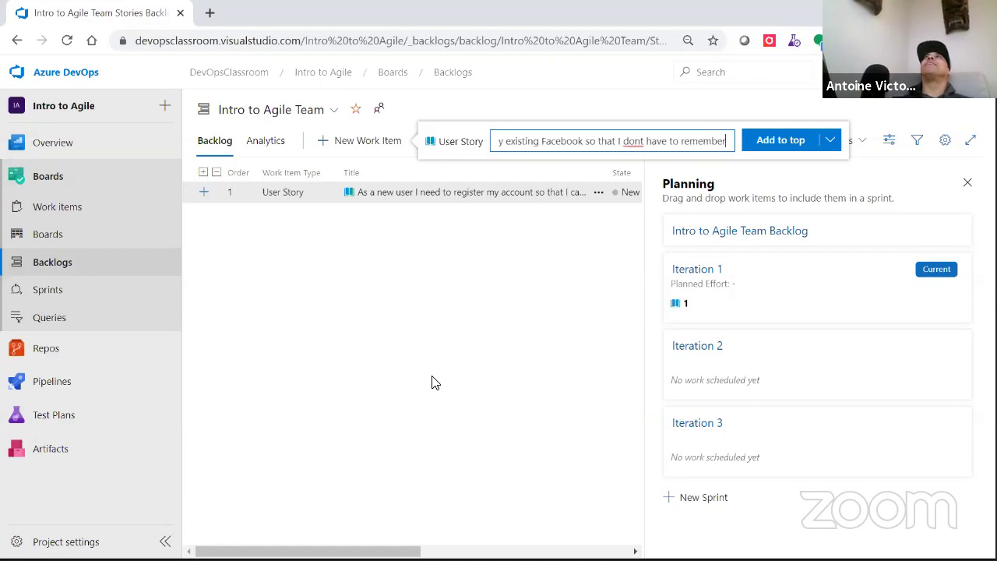
text( to many)
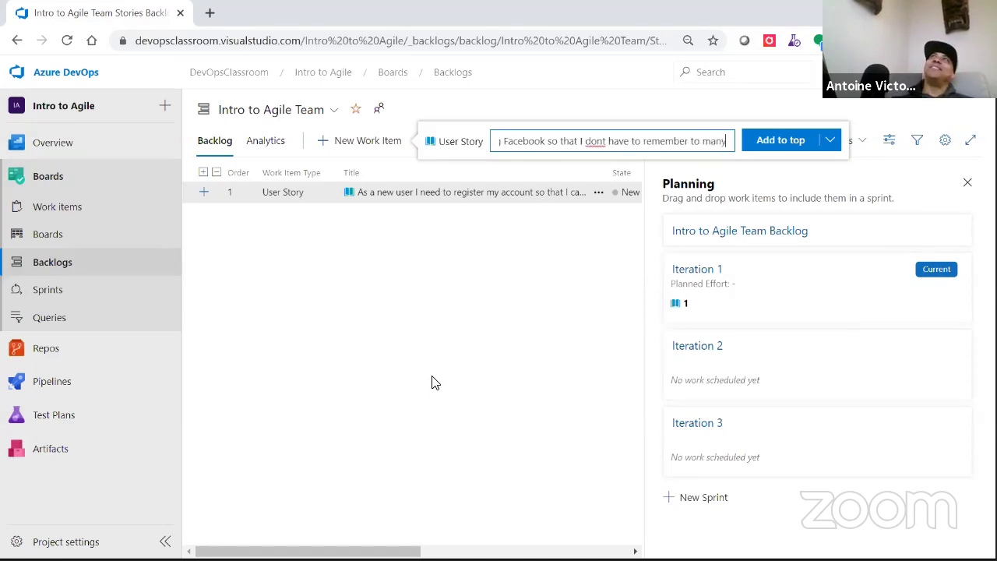
text( pas)
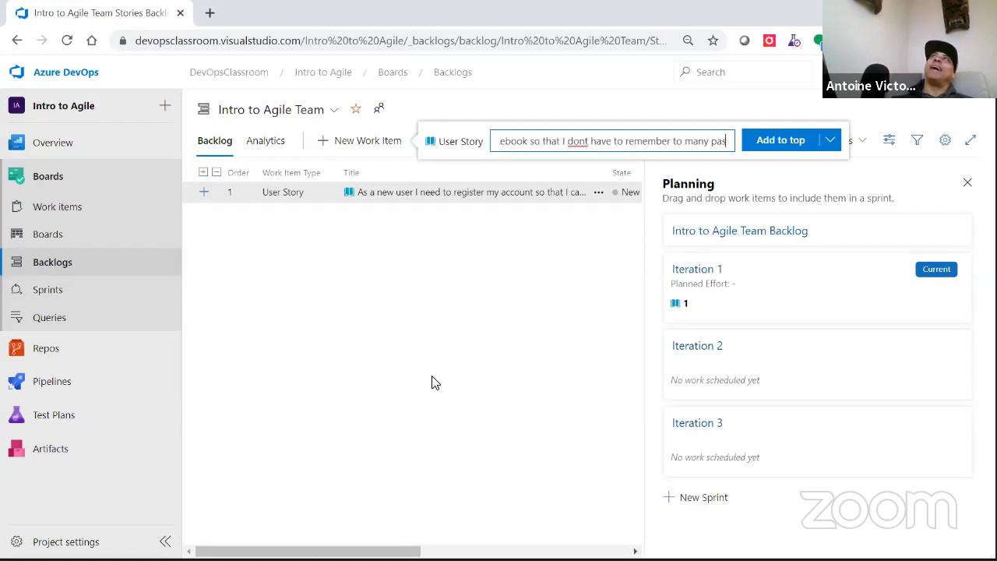
text(sword )
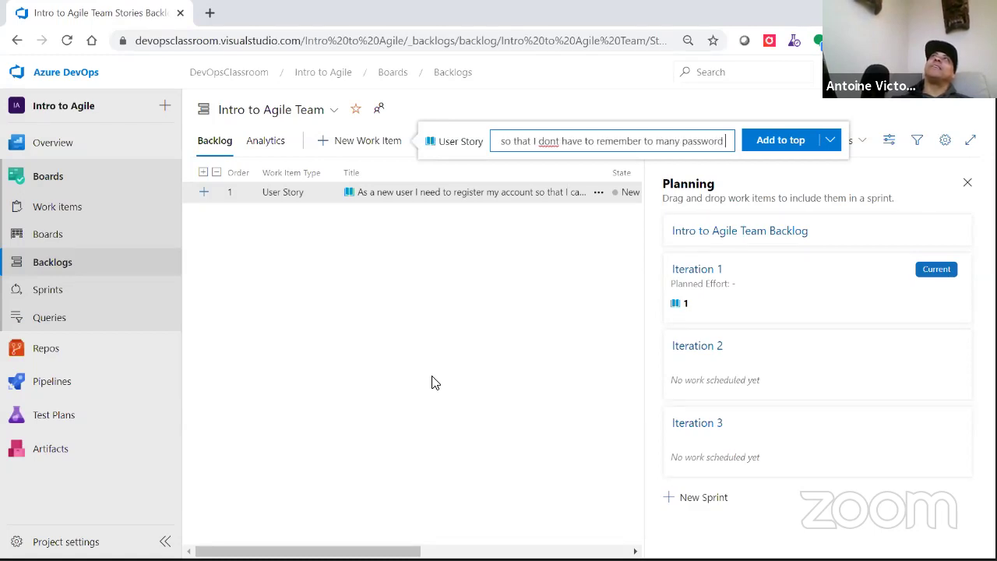
text(and)
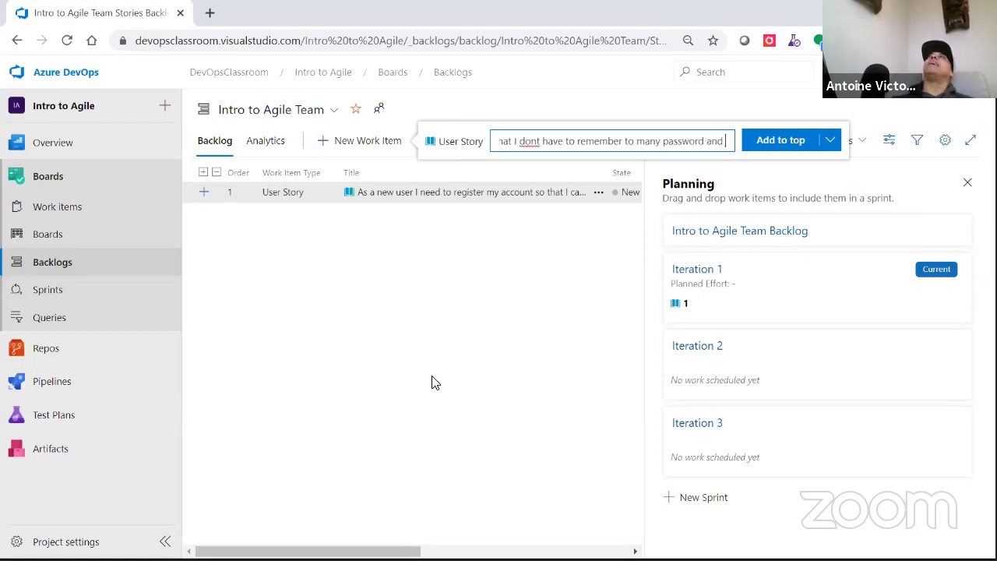
text( user)
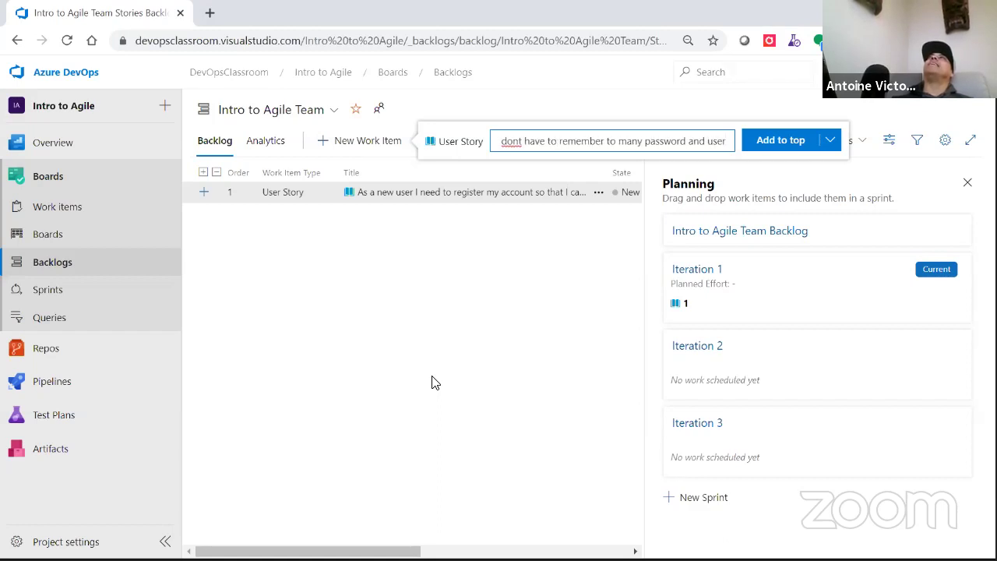
text(na)
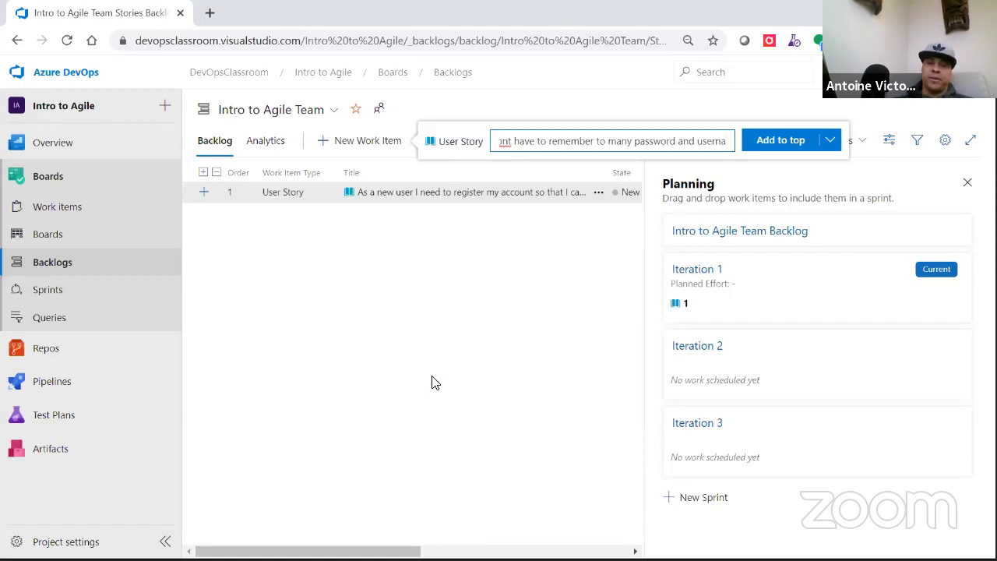
text(me)
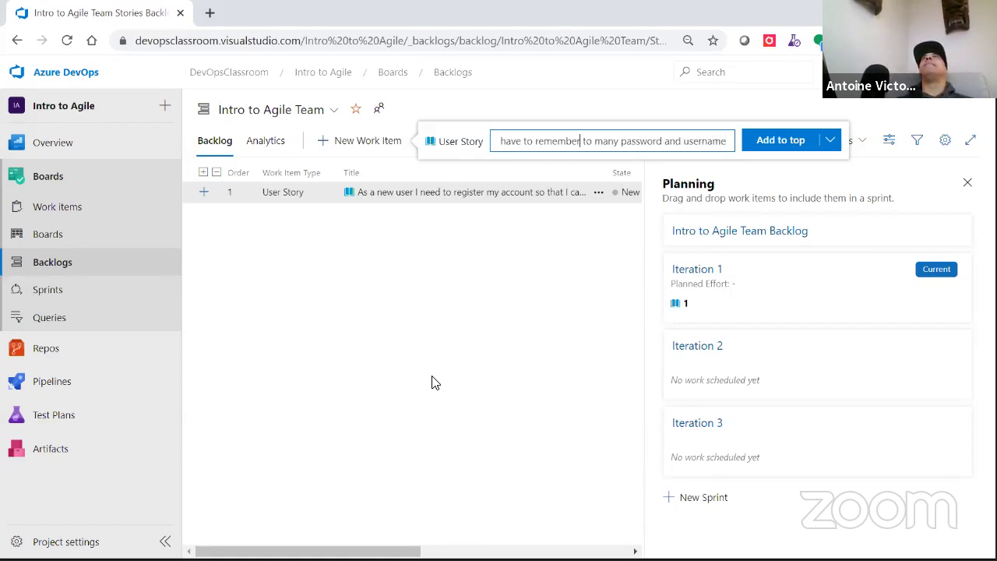
Correct "dont" to "don't" in the title and add the user story to the backlog
key(ctrl+Left)
key(ctrl+Left)
key(ctrl+Left)
key(ctrl+Left)
key(ctrl+Left)
key(ctrl+Left)
key(ctrl+Left)
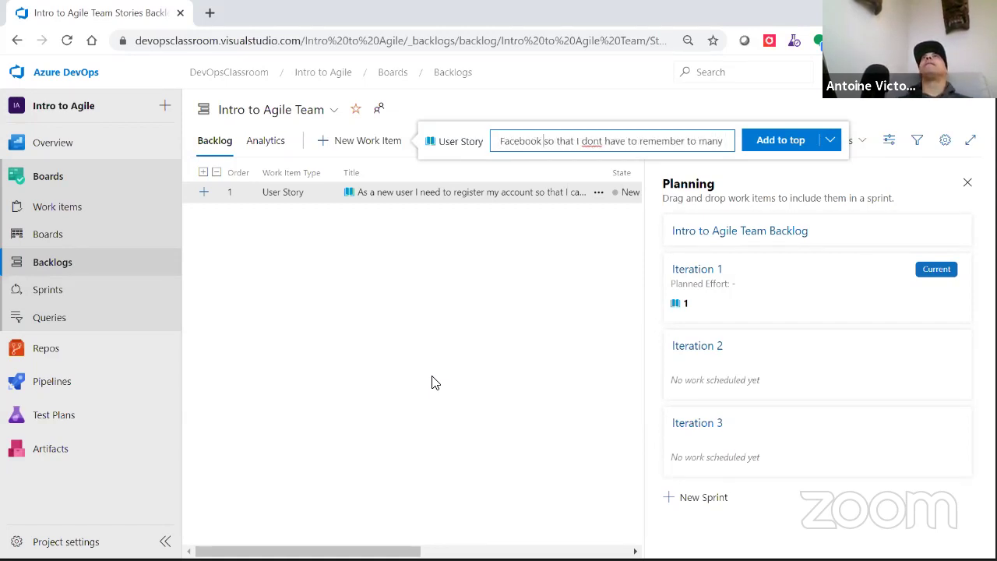
key(ctrl+Right)
key(ctrl+Right)
key(ctrl+Right)
key(ctrl+Right)
key(Right)
key(Right)
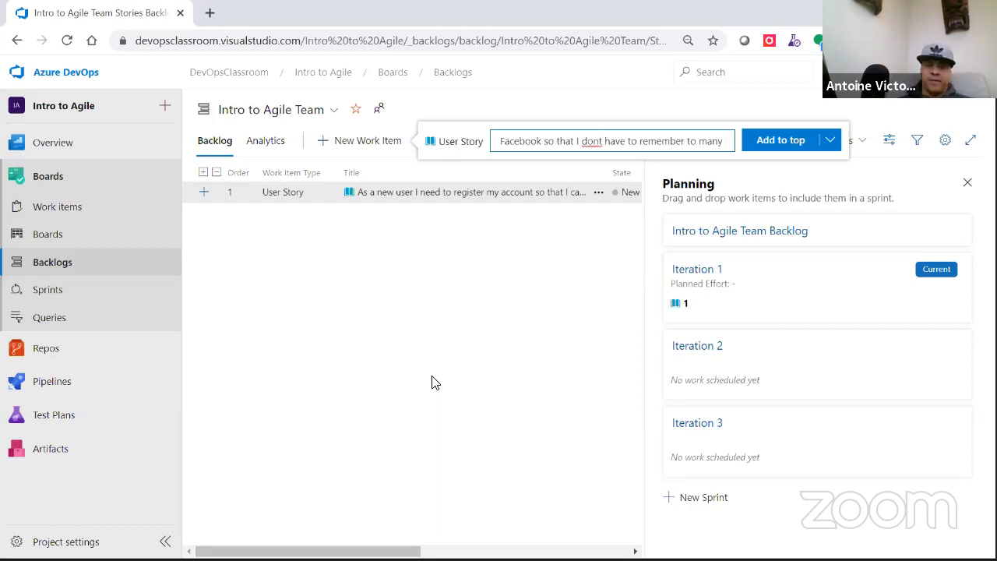
text(')
key(Home)
key(Return)
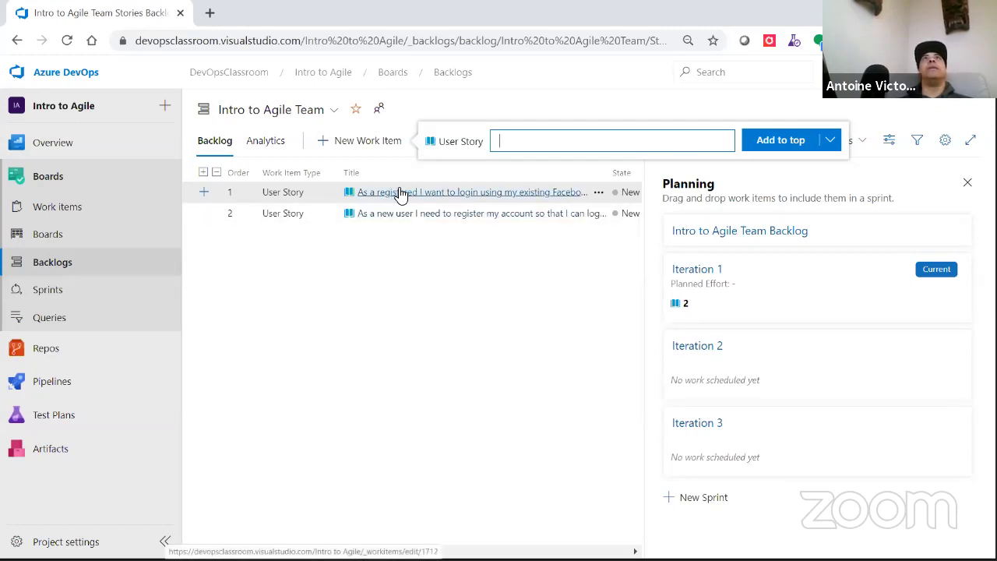
Close the new work item entry and open the Intro to Agile Team's stories board
key(Escape)
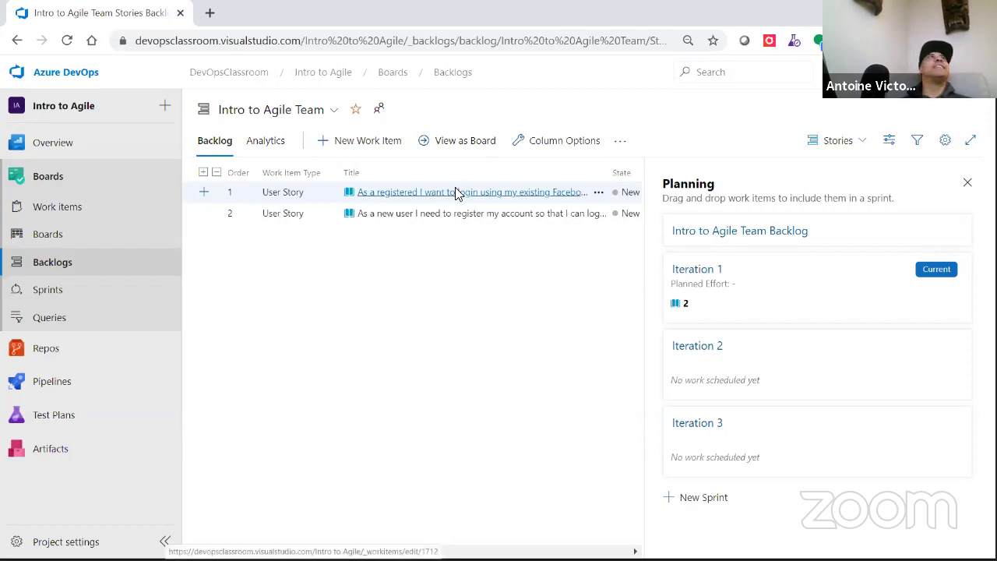
click(44, 234)
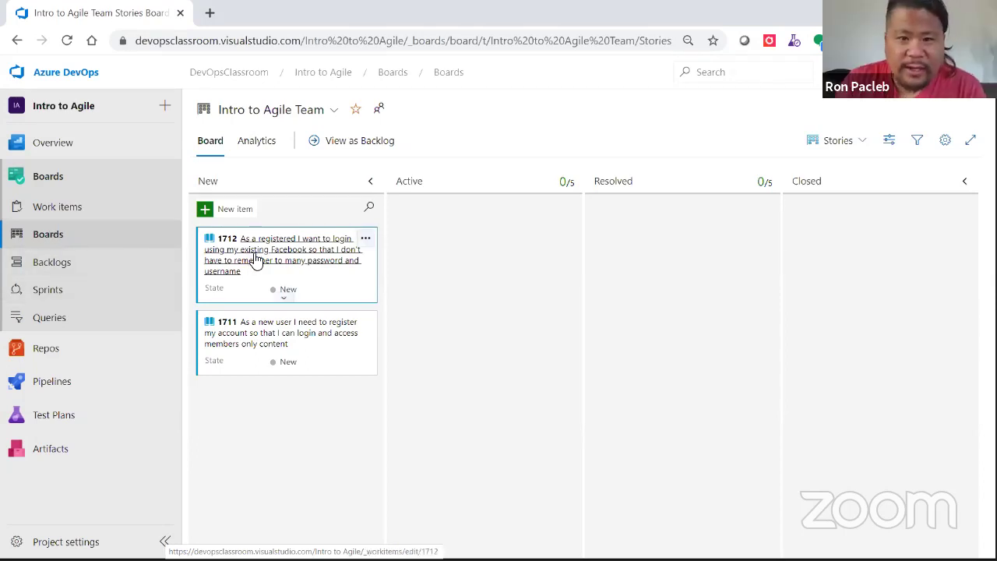
click(365, 240)
click(365, 240)
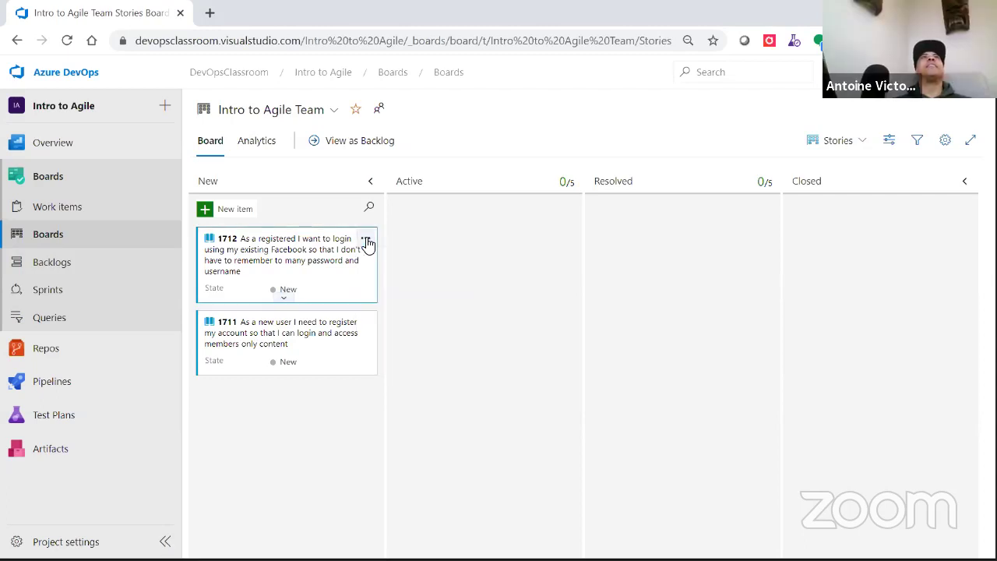
click(366, 240)
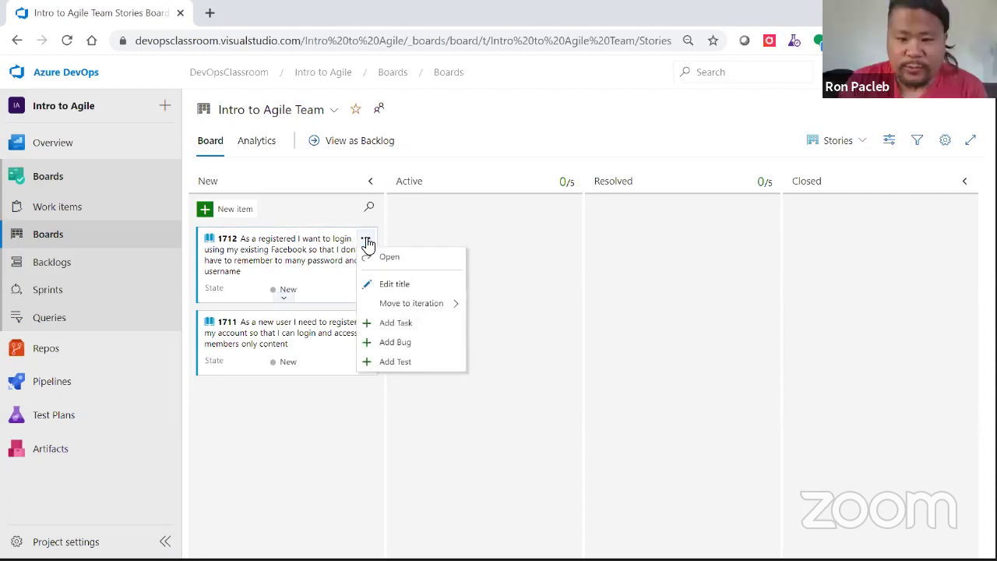
click(413, 329)
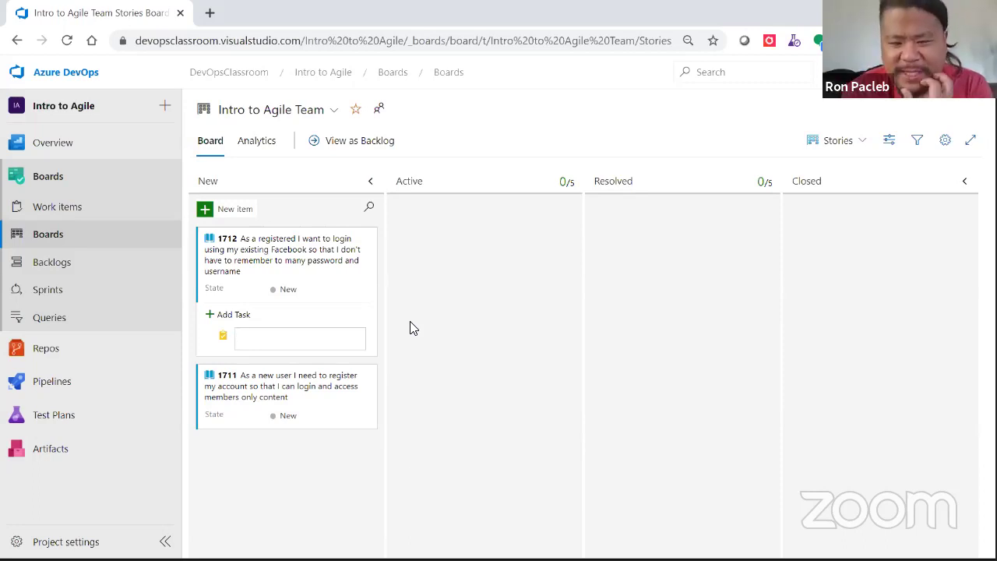
key(Escape)
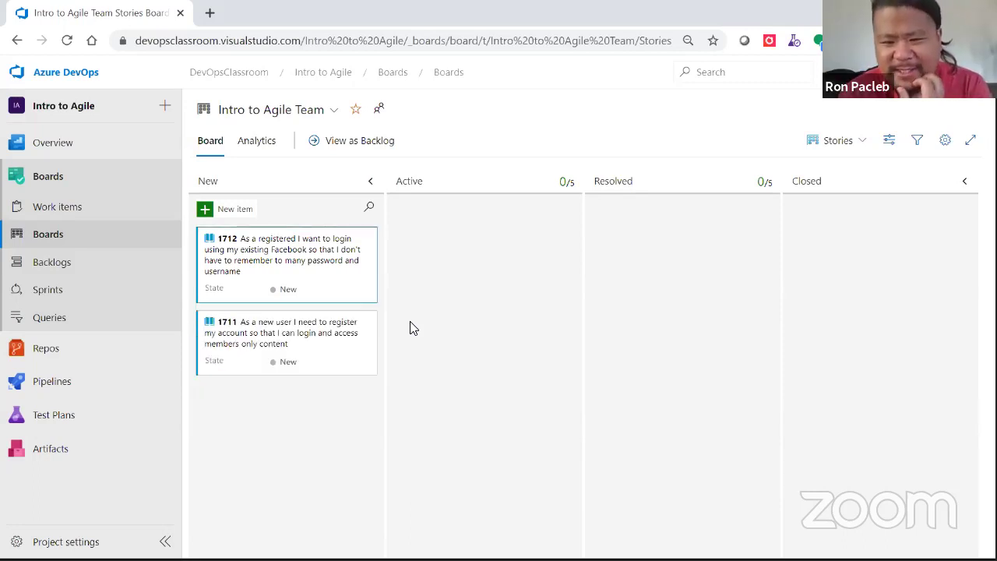
Open the Facebook login user story and activate its Description and Acceptance Criteria fields
click(261, 243)
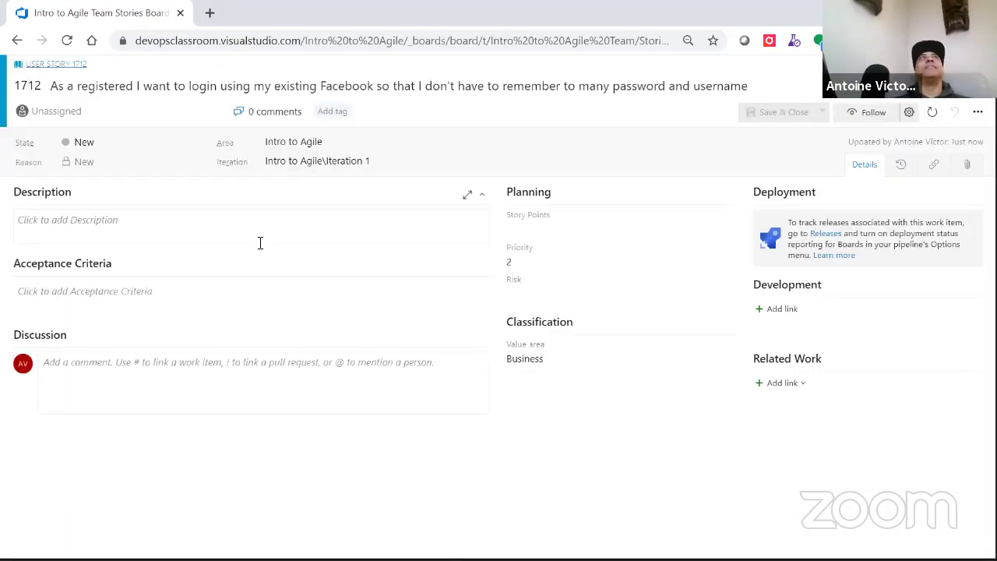
click(187, 216)
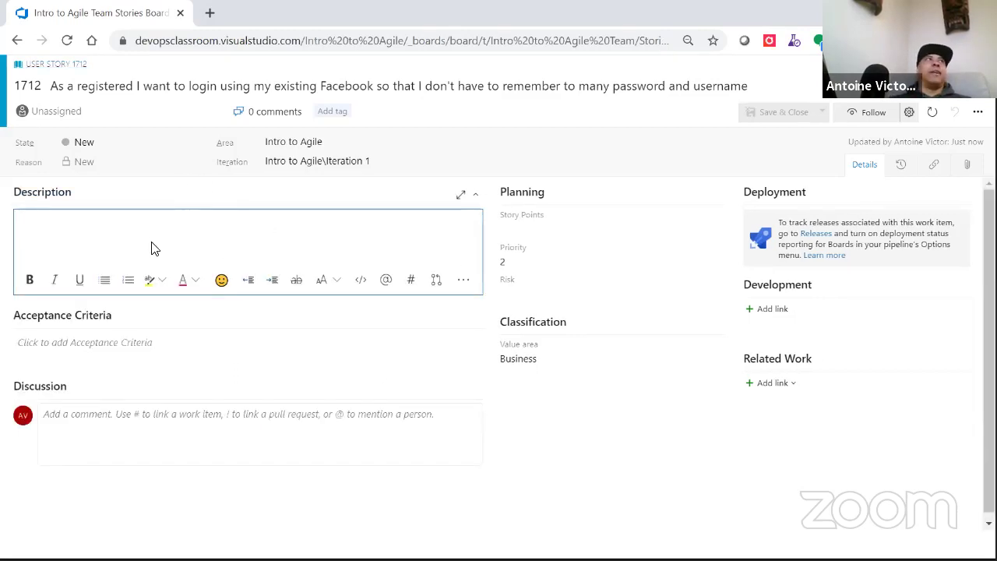
click(129, 345)
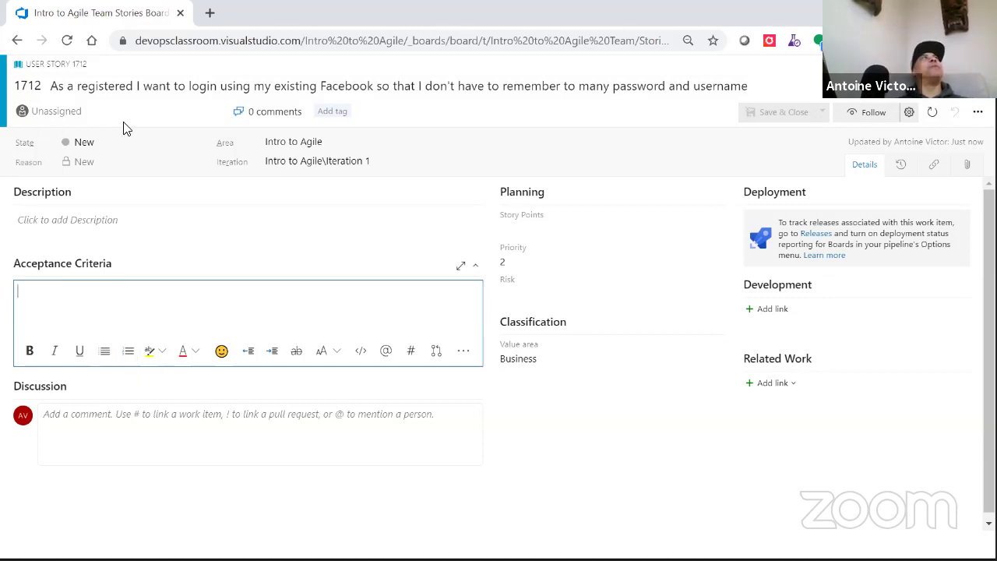
Correct the story title's wording to "registered user", "too many", "passwords" and "usernames"
click(140, 90)
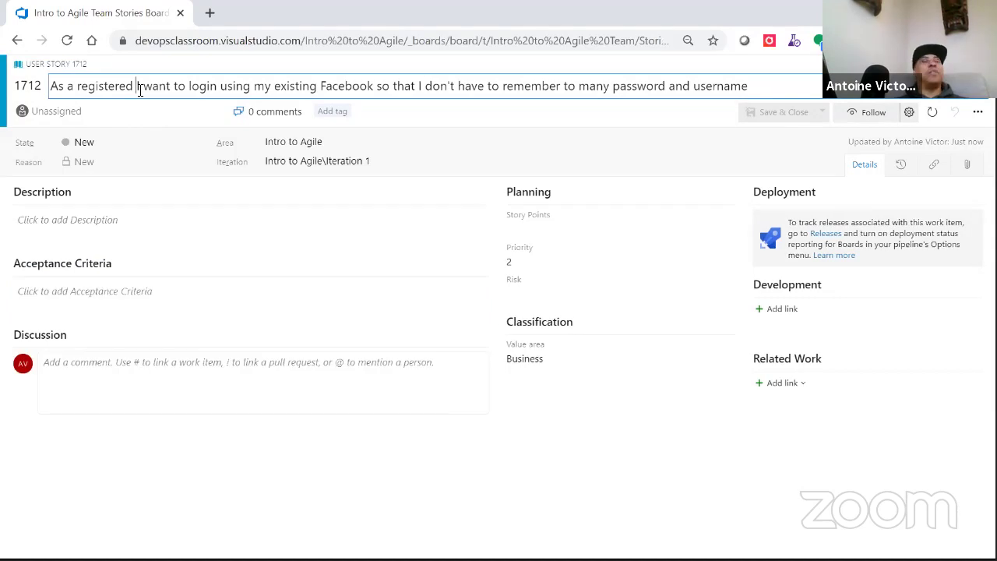
text(user)
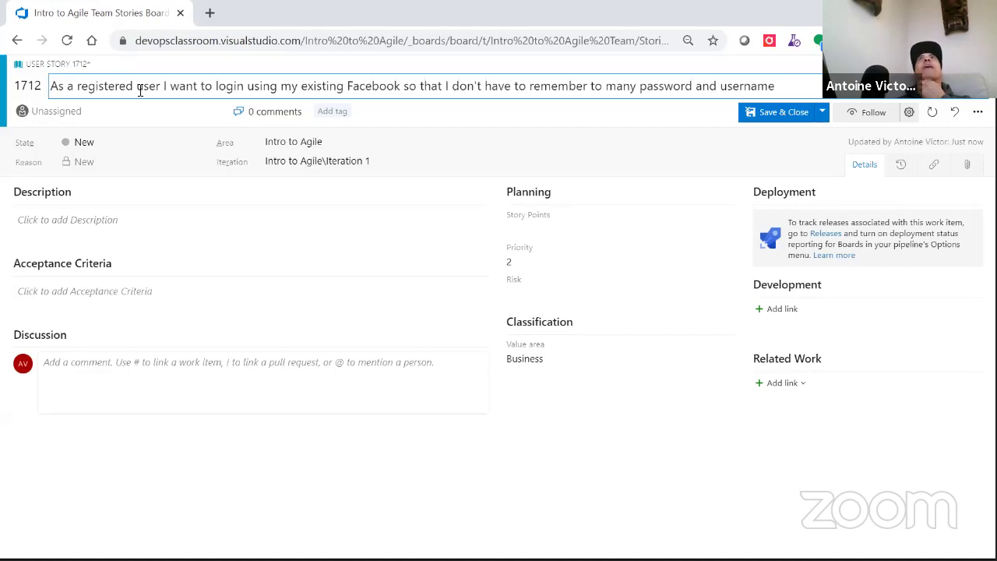
click(600, 87)
text(o)
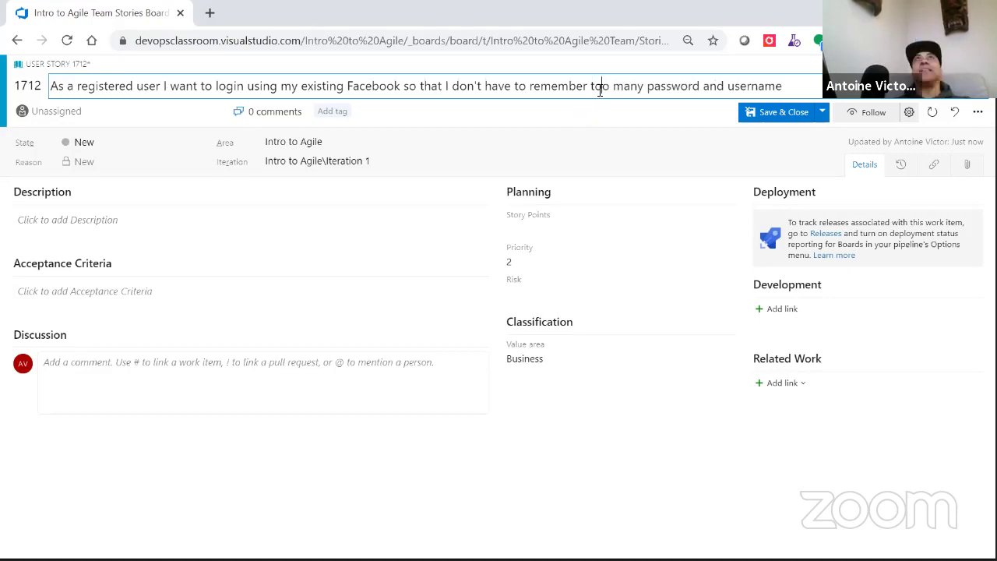
click(367, 162)
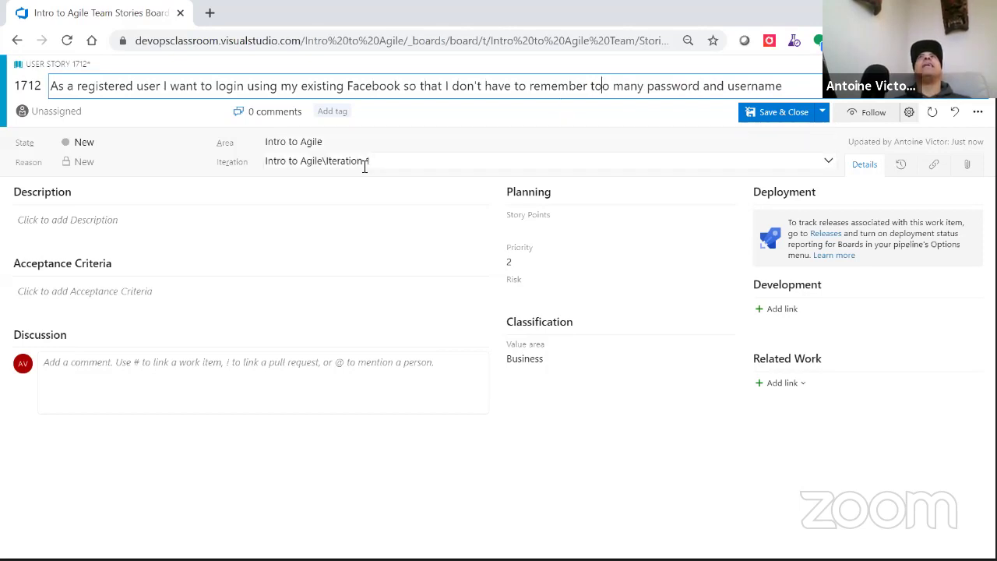
click(789, 87)
text(s)
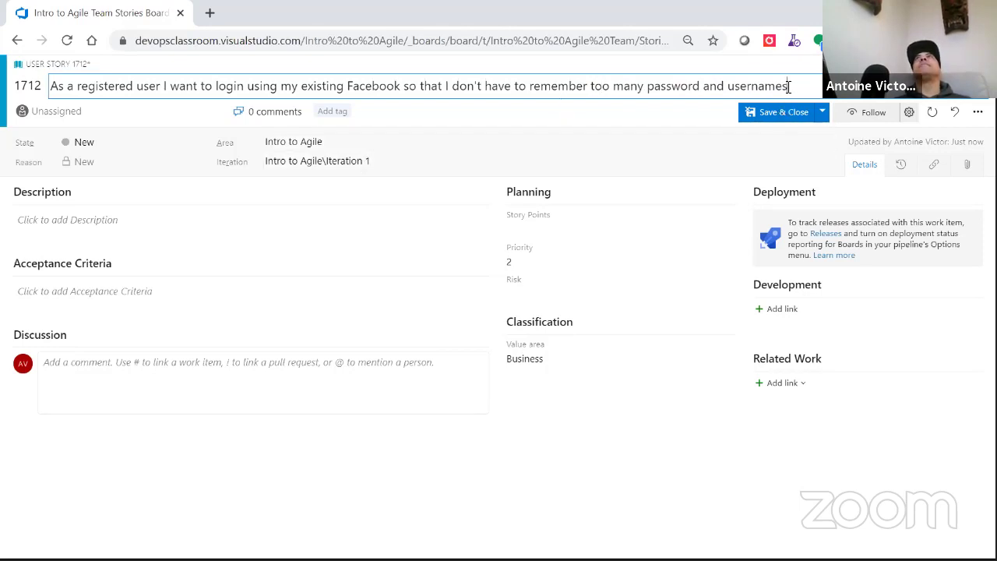
click(700, 88)
text(s)
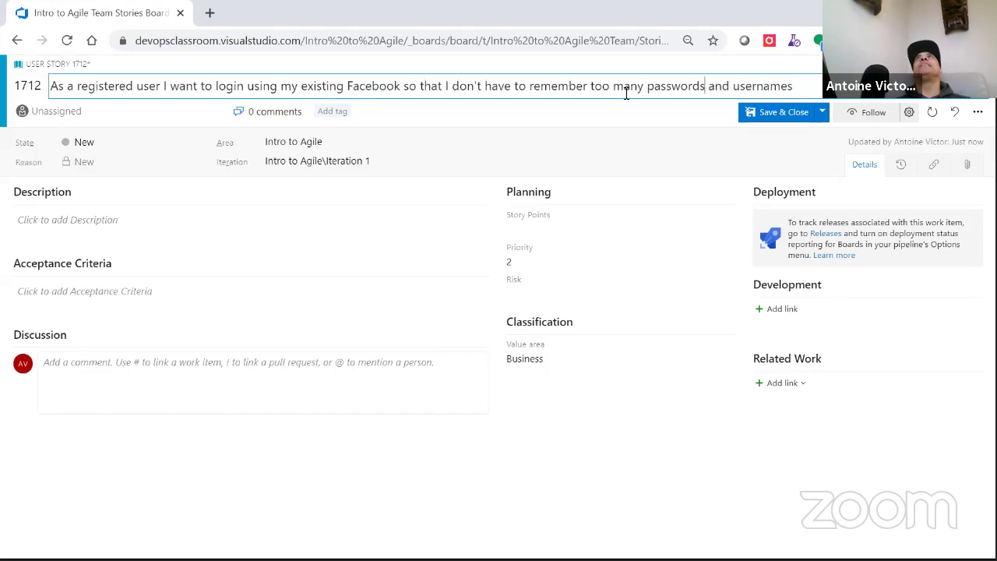
Begin the Facebook login story's Acceptance Criteria with the line "Given a valid FaceBook Account"
click(101, 292)
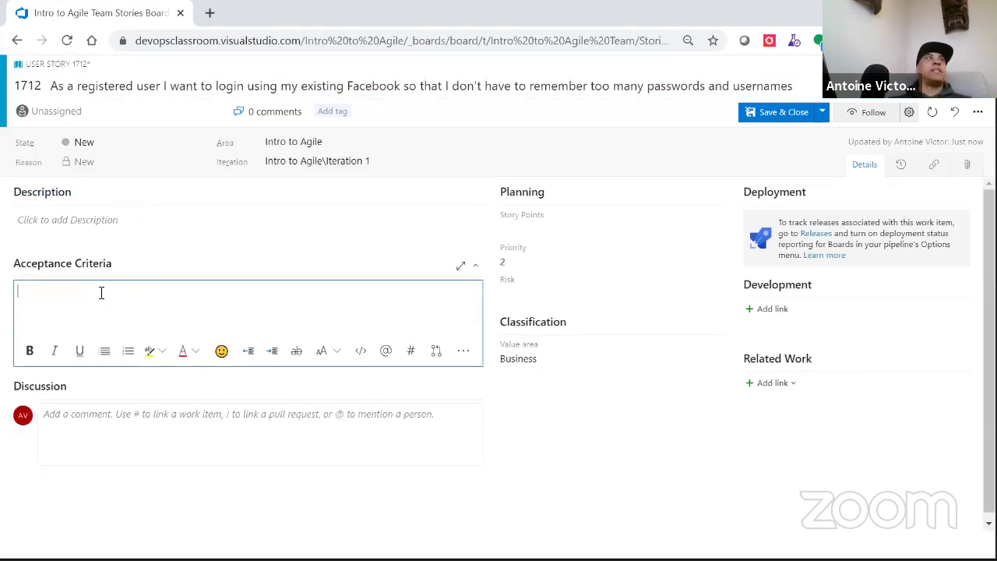
text(Given)
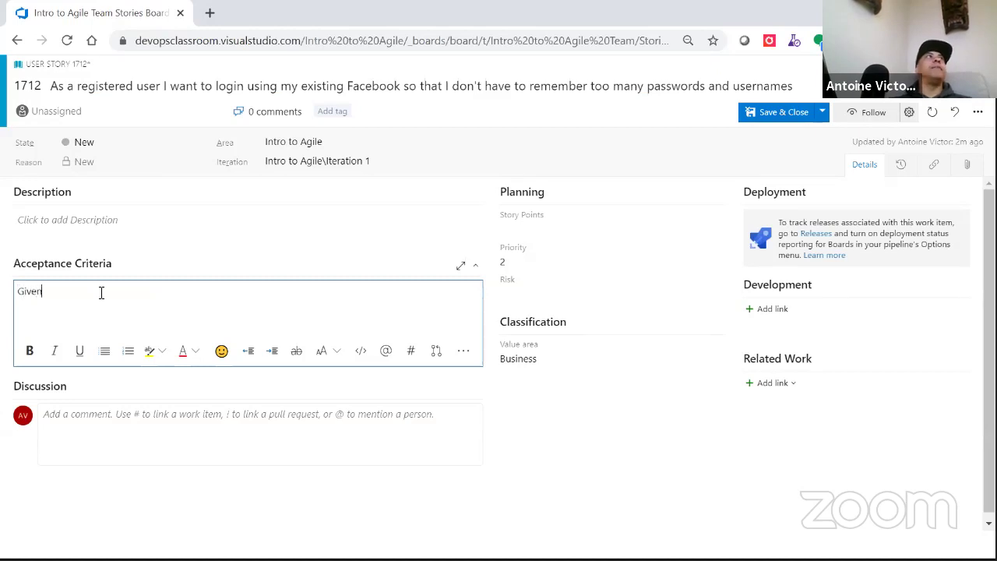
text( a valid)
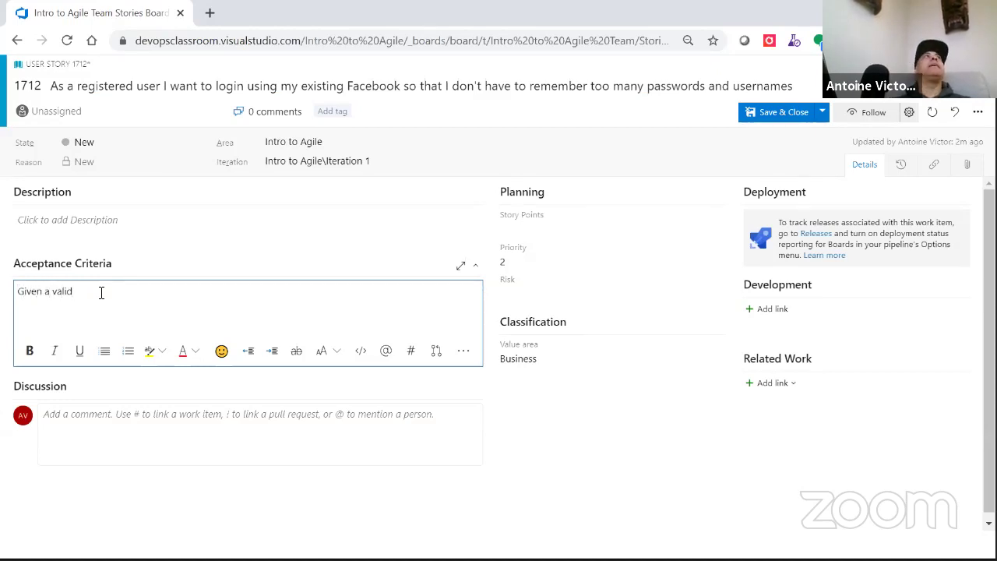
text( Face)
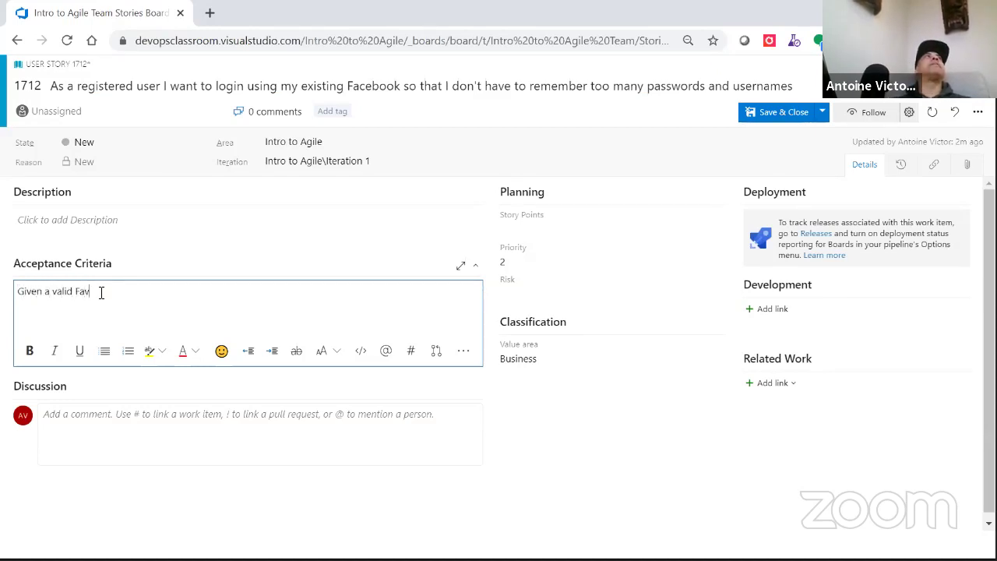
text(Book)
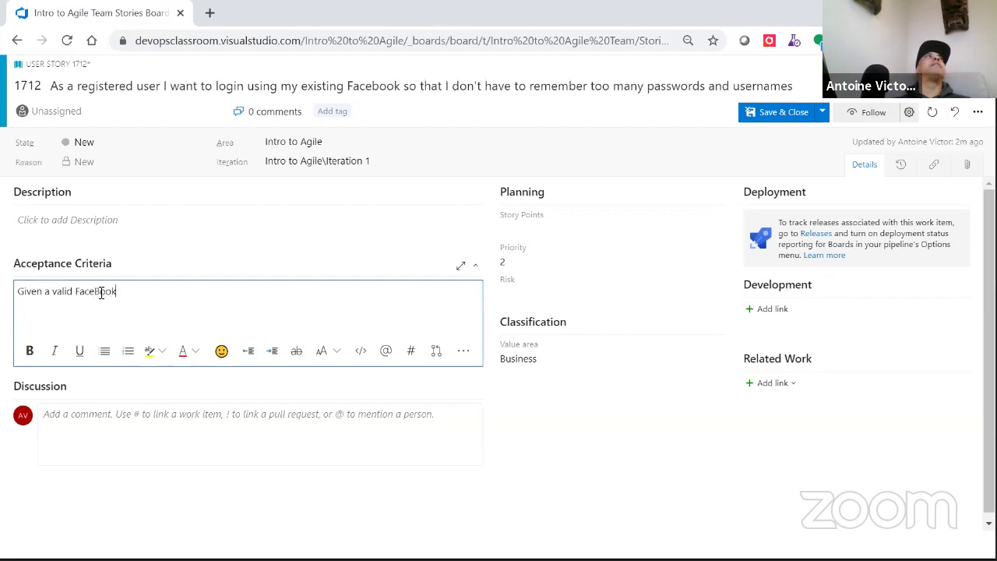
text( Account)
Add the criteria line "When I attempt to login" and insert "I have" after "Given" in the first line
key(Return)
text(When)
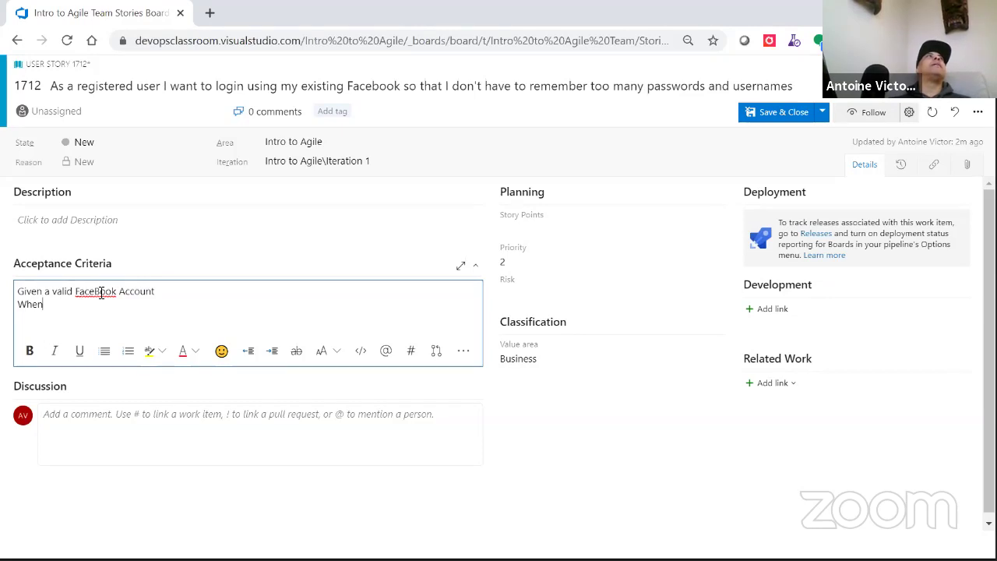
text( I attempt to login)
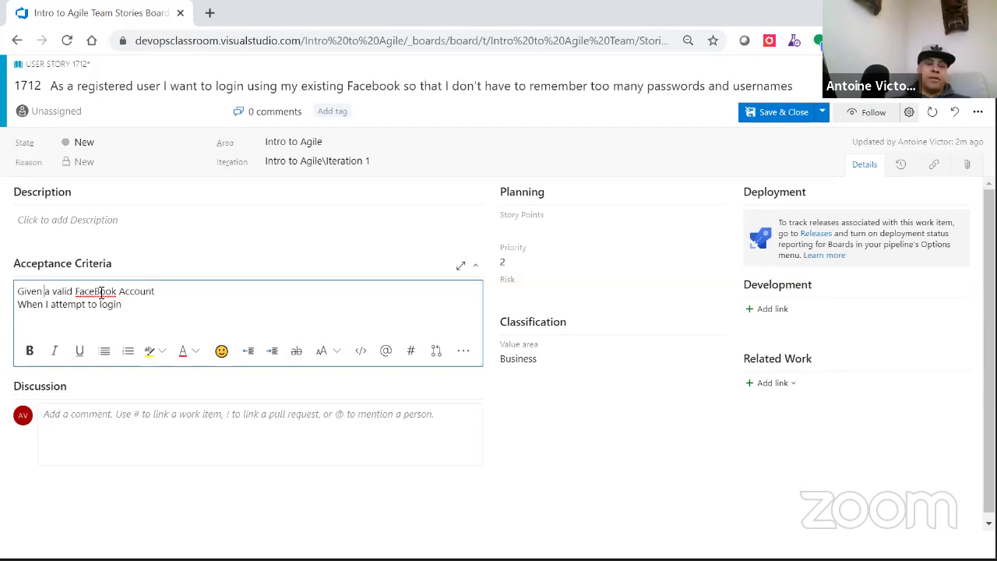
text(I have)
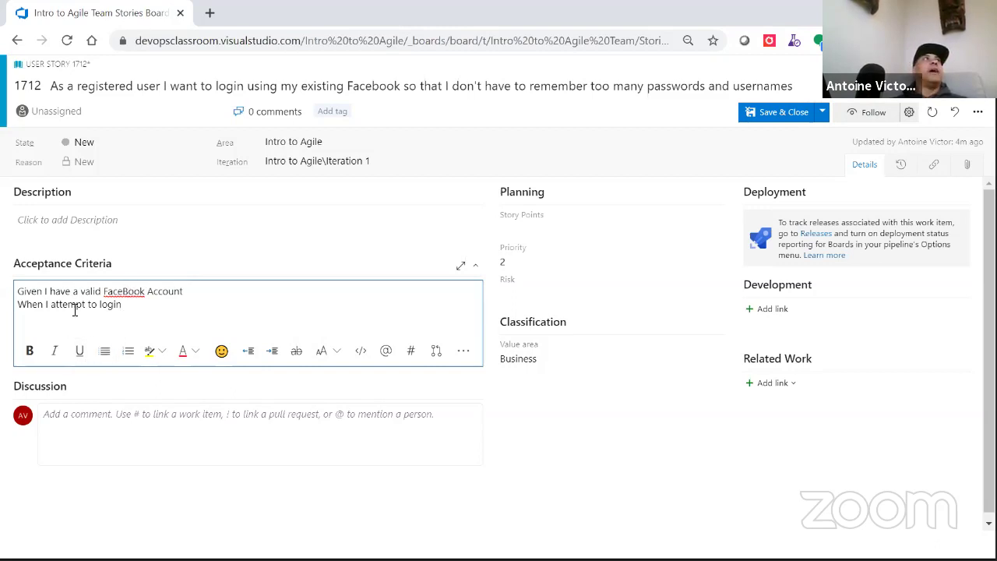
Add a third criteria line reading "Then I should be presented with an option to use my facebook account"
click(134, 305)
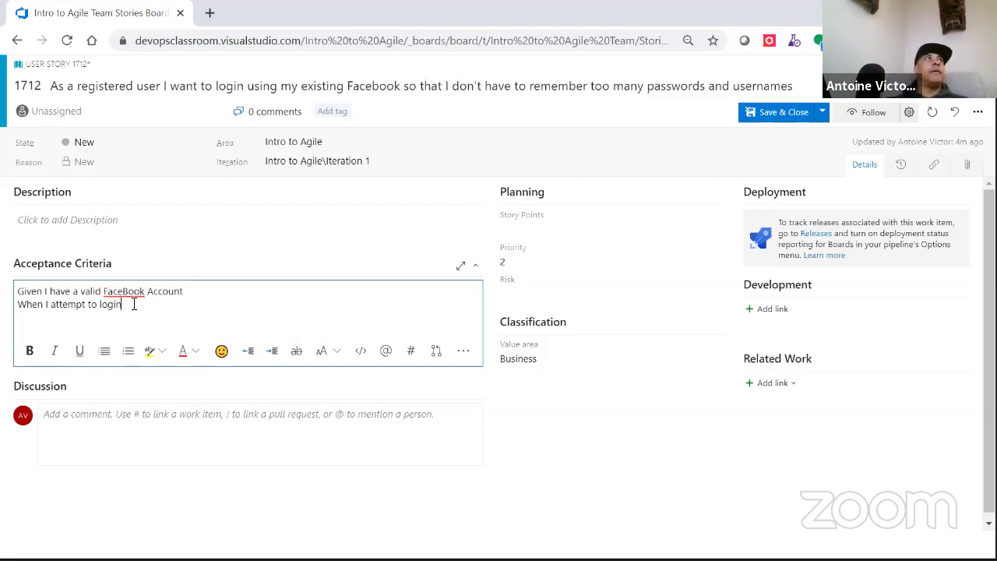
key(Return)
text(Then )
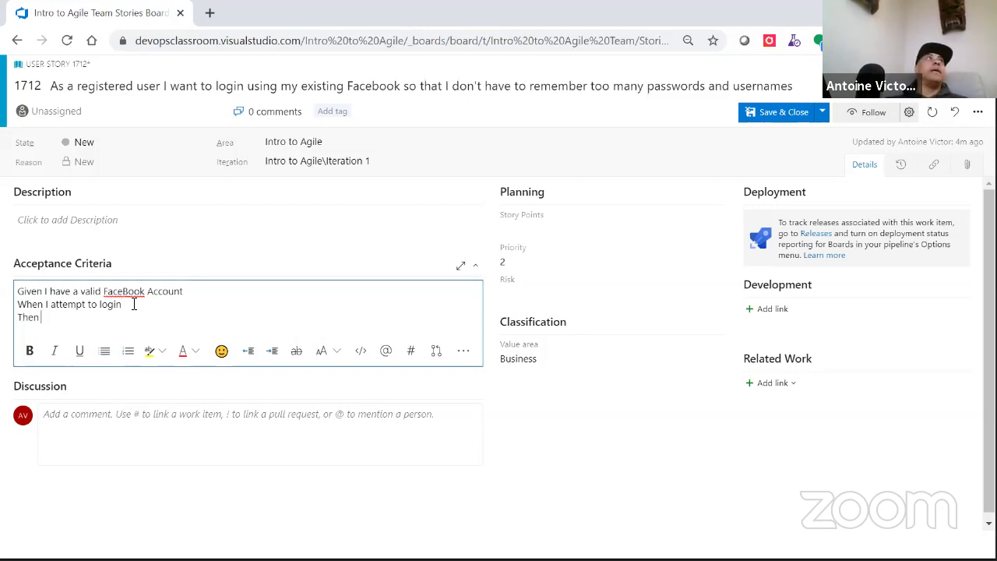
text(I should b)
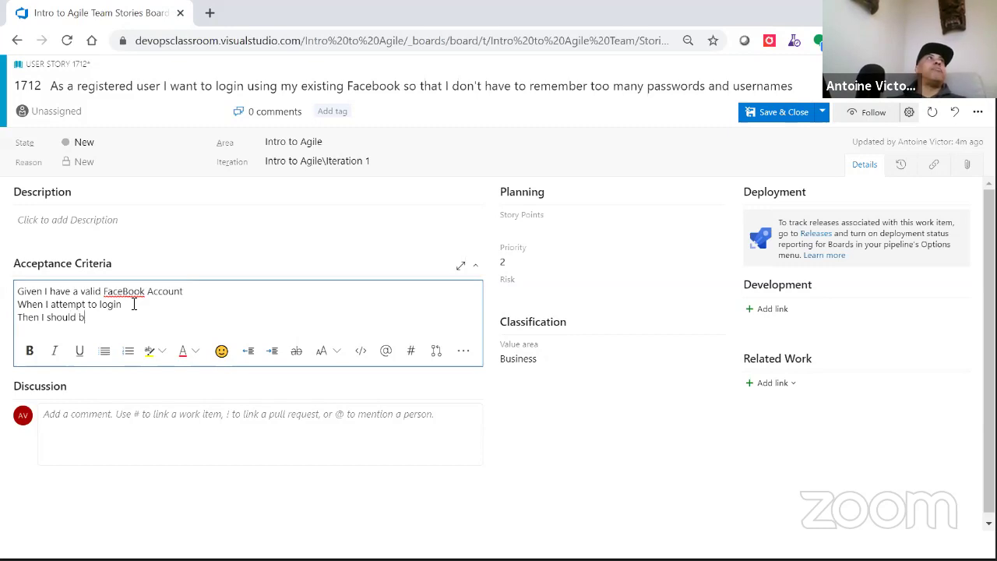
text(e presented with t)
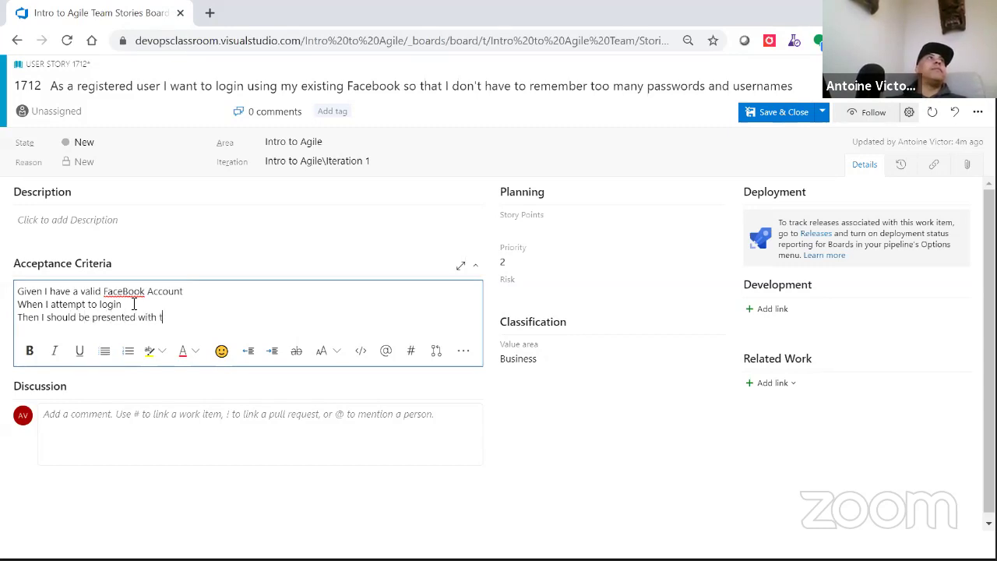
text(he)
key(BackSpace)
key(BackSpace)
key(BackSpace)
text(an option to use)
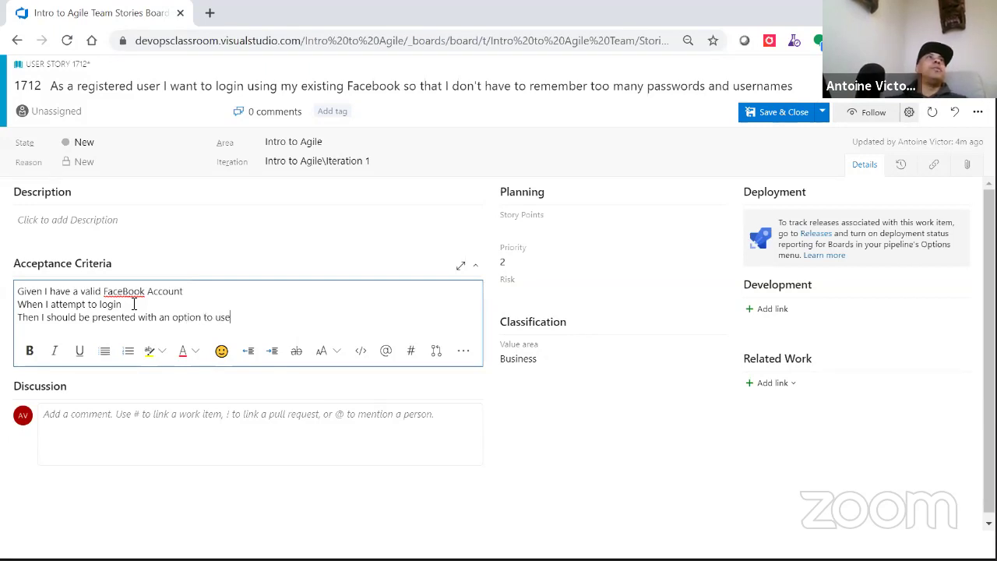
text( muy)
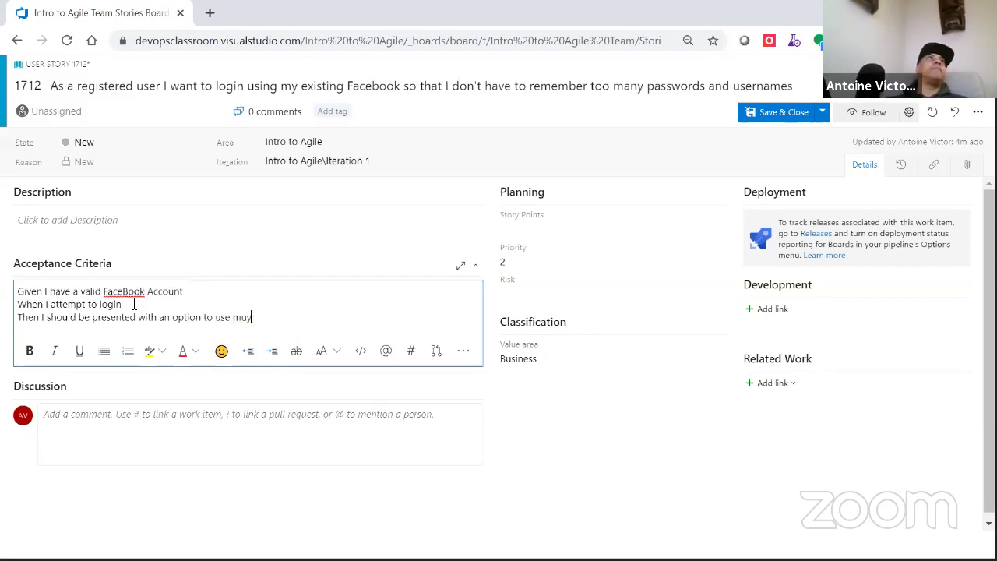
key(BackSpace)
key(BackSpace)
text(yu)
key(BackSpace)
text(fac)
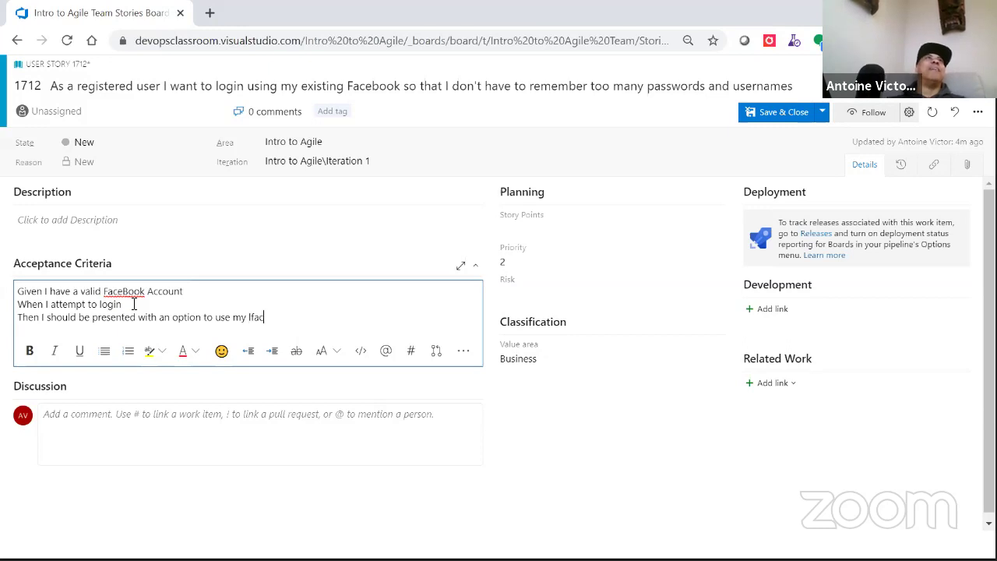
key(BackSpace)
text(acebook)
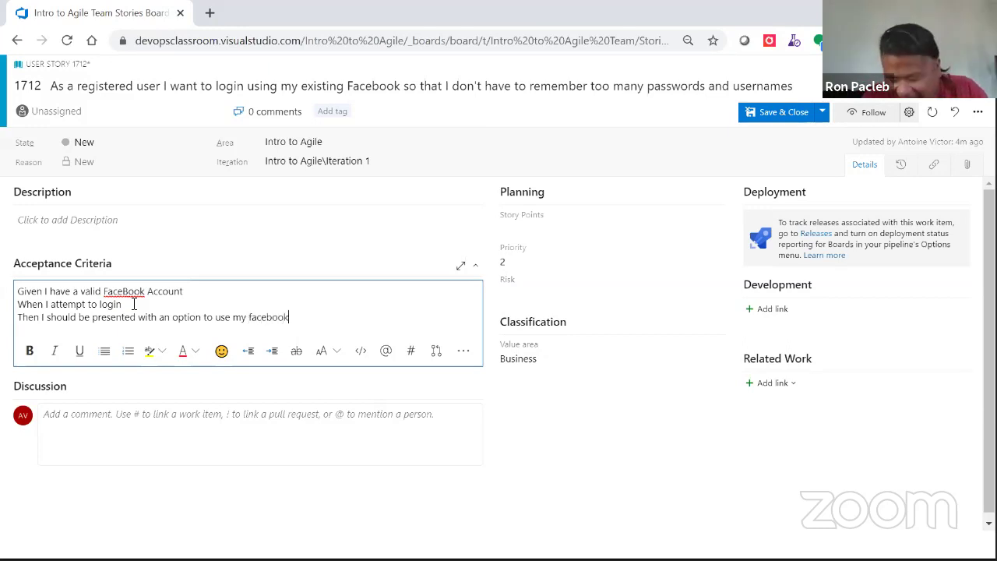
text( account)
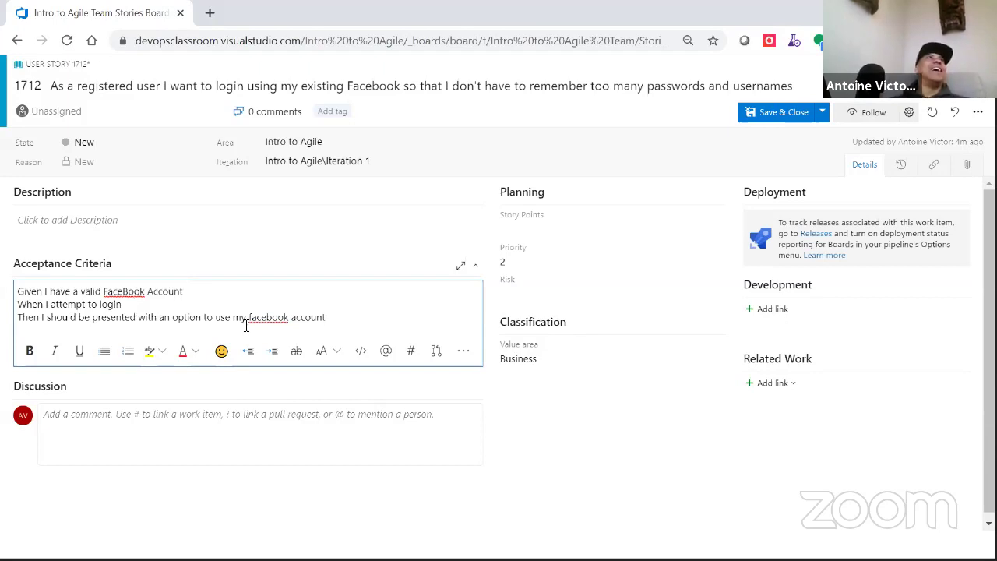
Correct the two misspelled words "FaceBook" and "facebook" in the acceptance criteria to "Facebook"
right_click(129, 296)
click(164, 322)
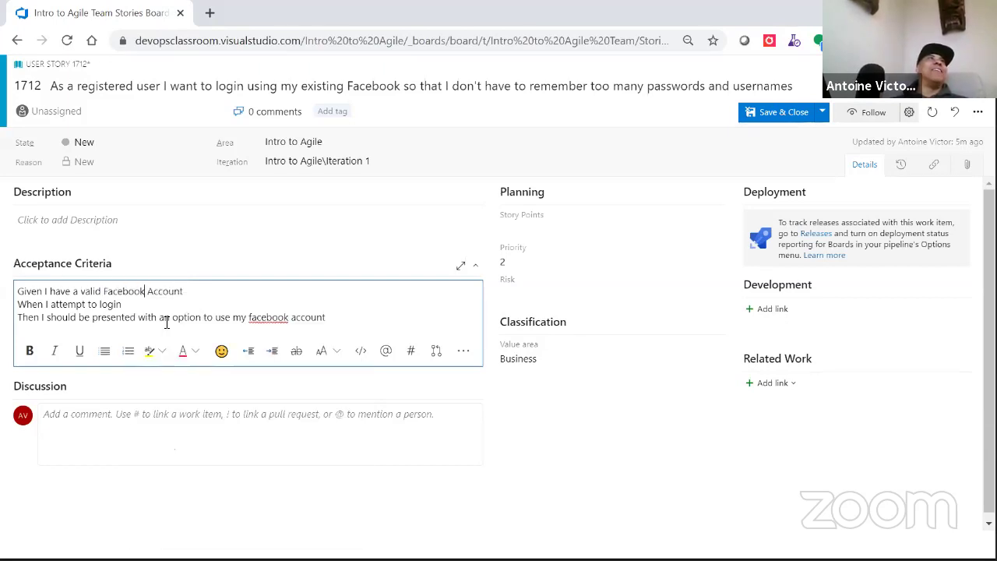
right_click(264, 317)
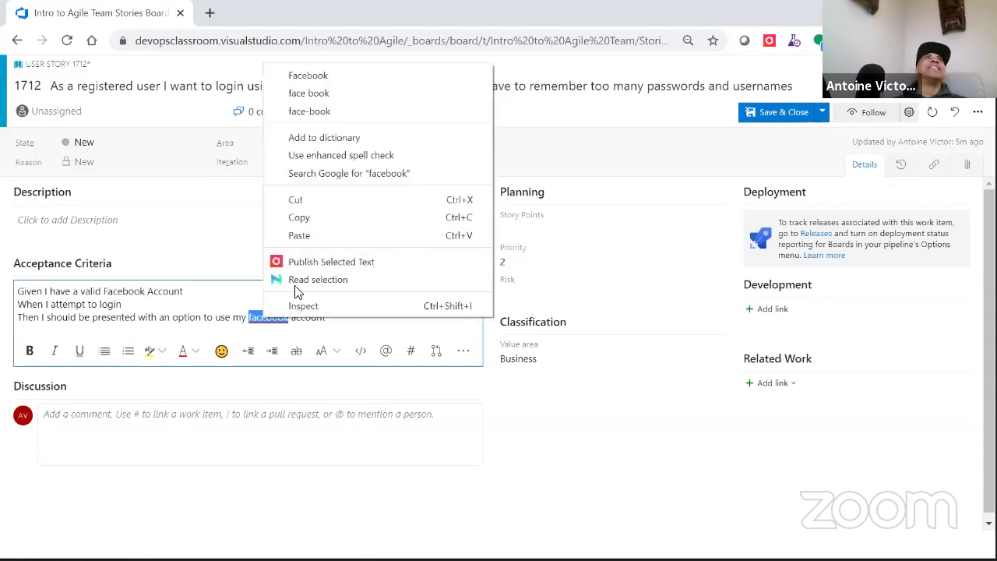
click(319, 75)
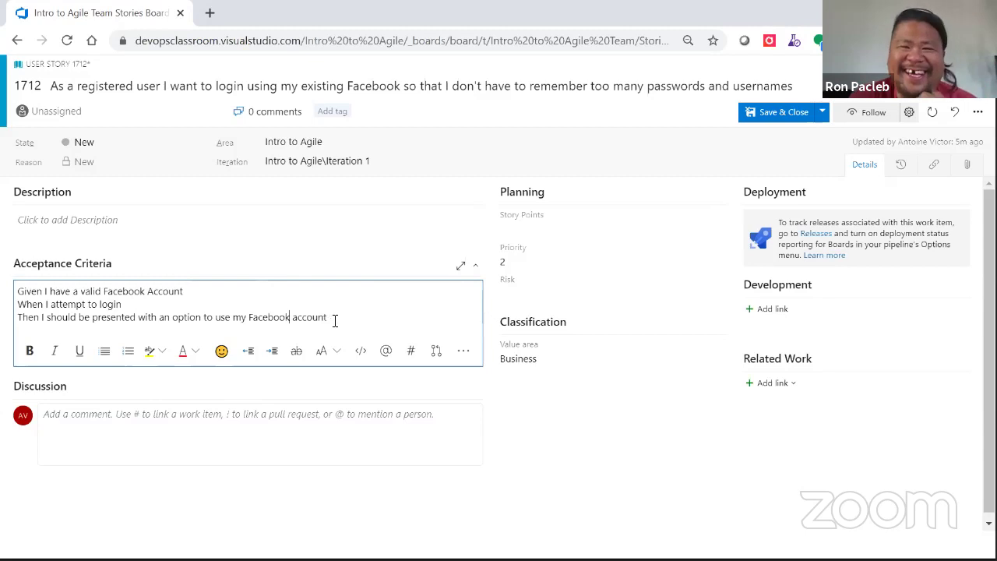
Start a second criteria block after a blank line with "Given I have chosen the login with Facebook option"
key(Return)
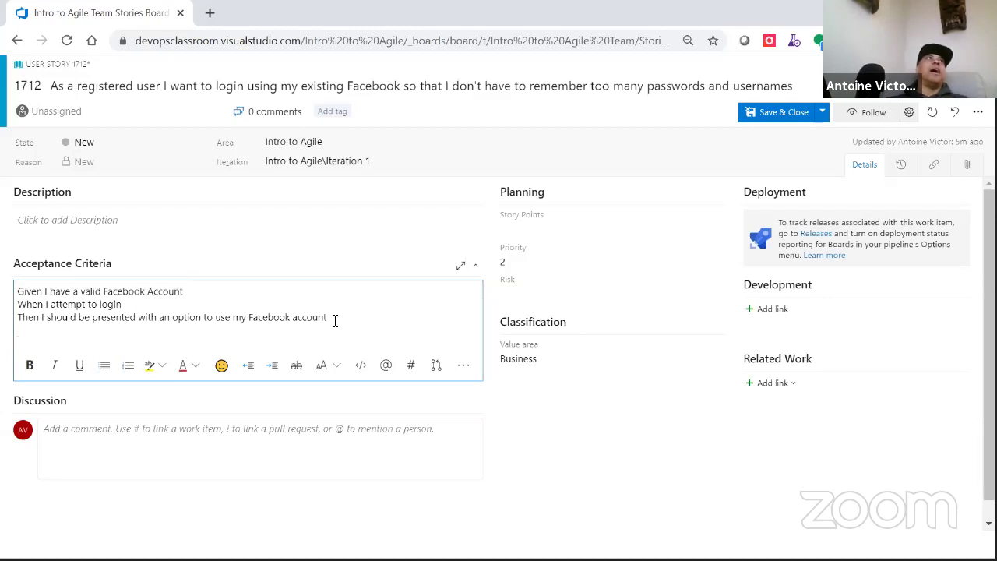
text(Given)
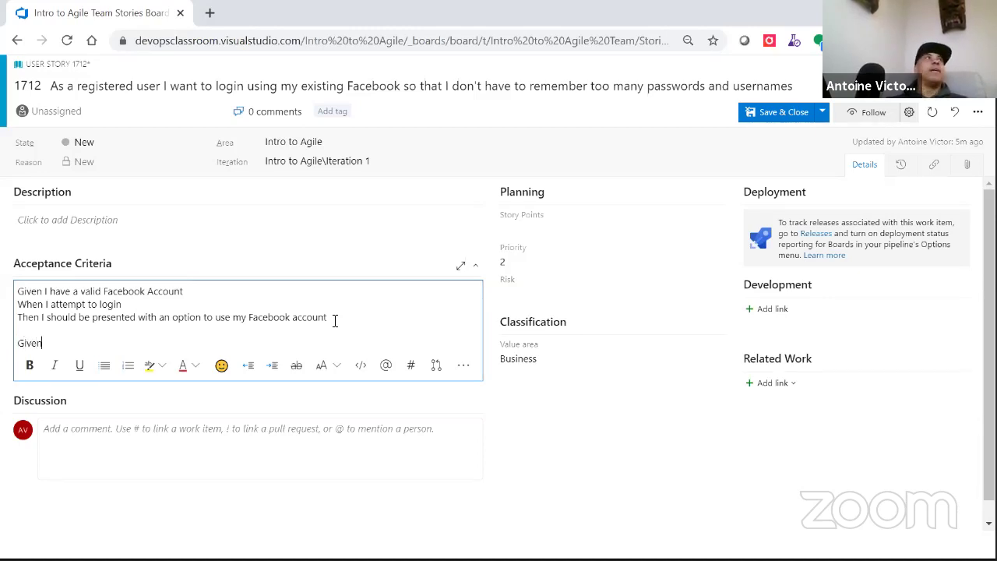
text( I have )
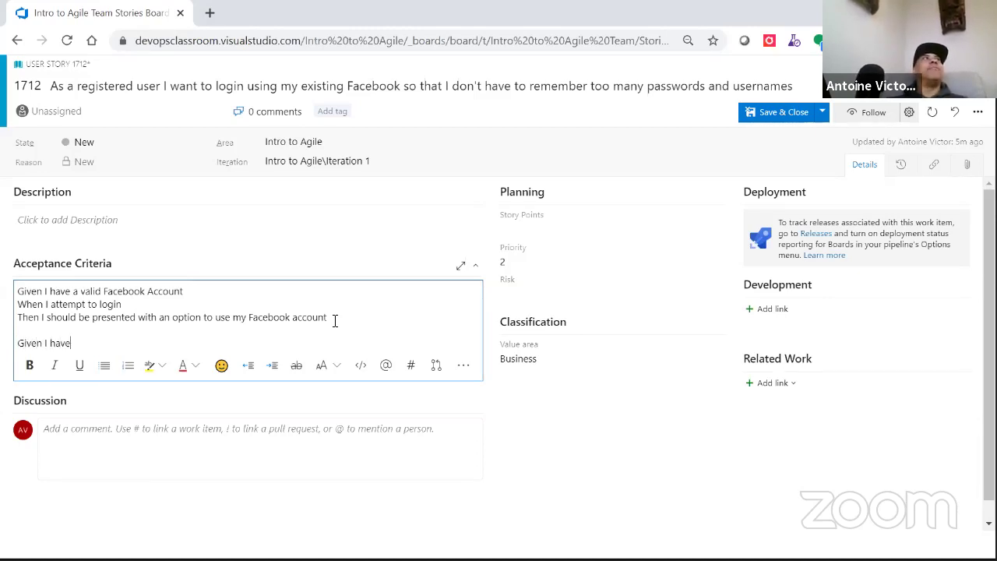
text(cho)
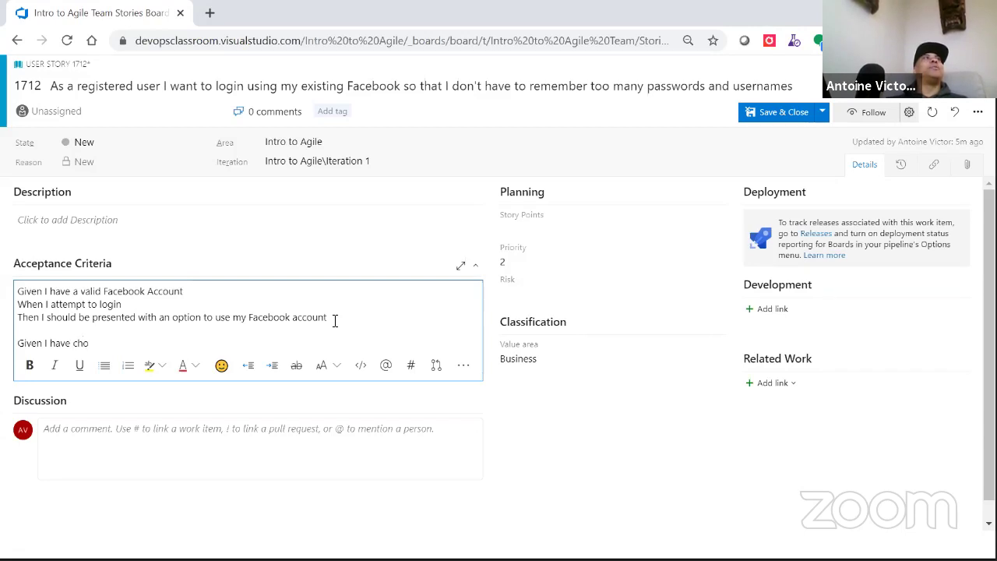
text(sen t)
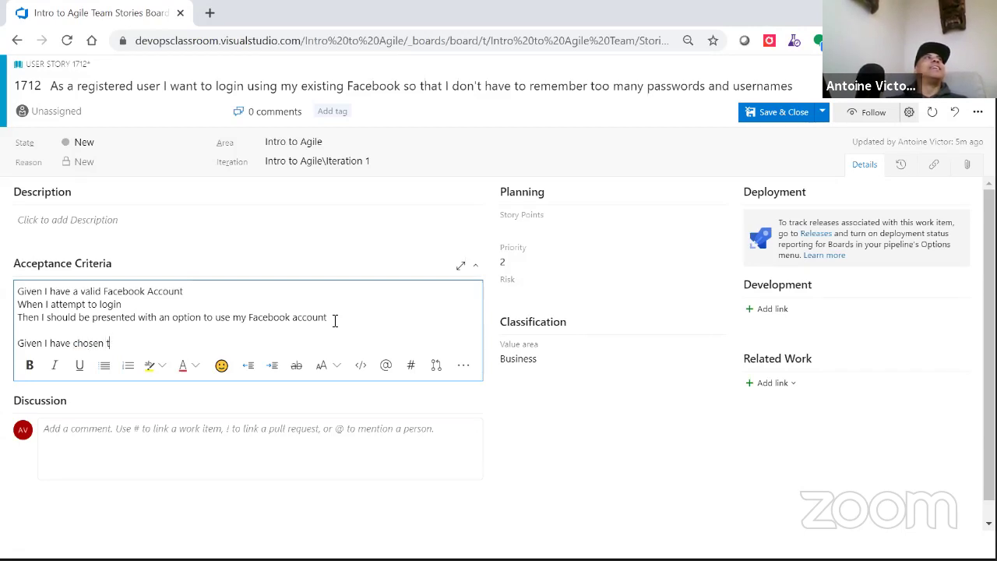
text(he login with Fac)
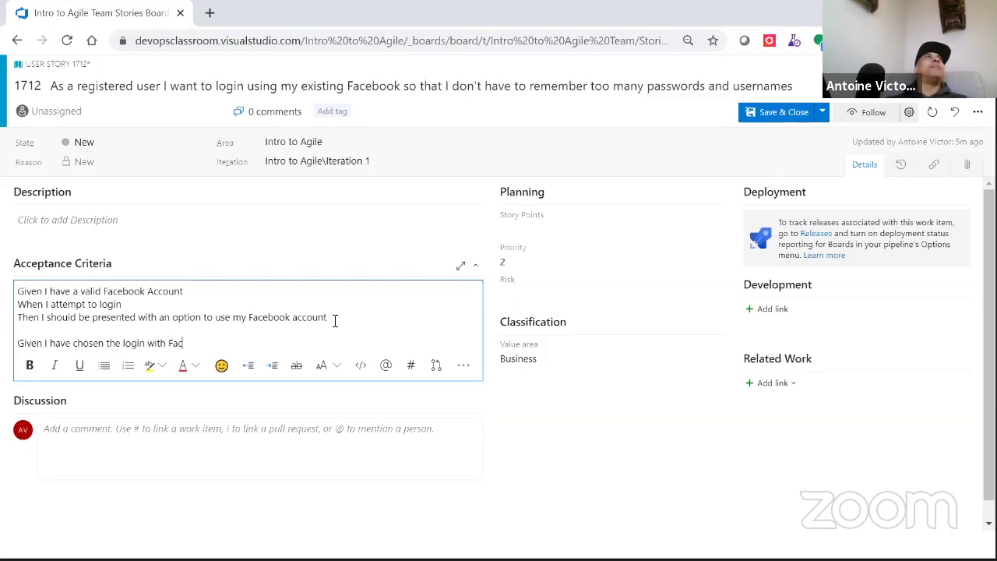
text(ebook option)
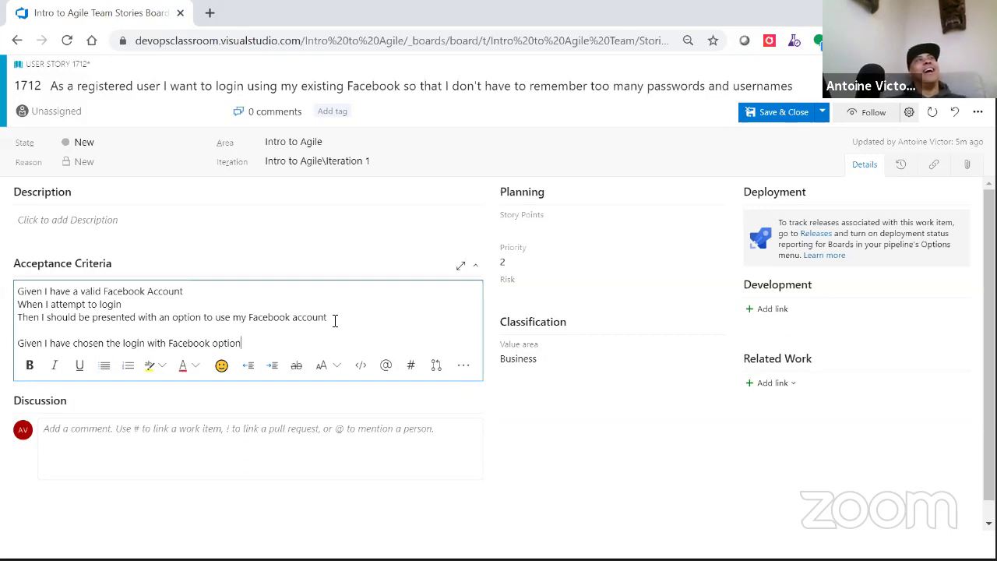
Add the line "When I enter my Facebook crendentials" to the second criteria block
key(Return)
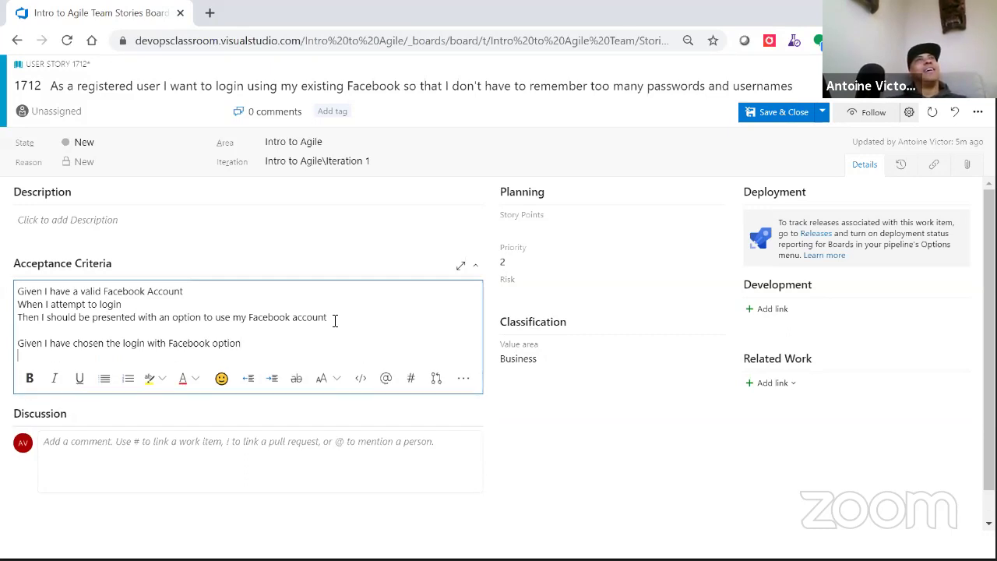
text(When I )
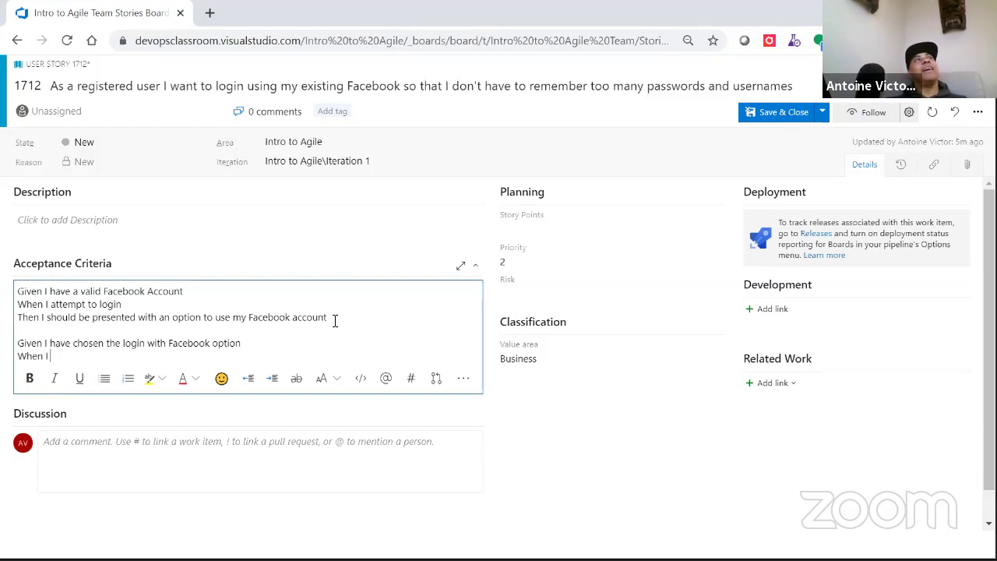
text(enter )
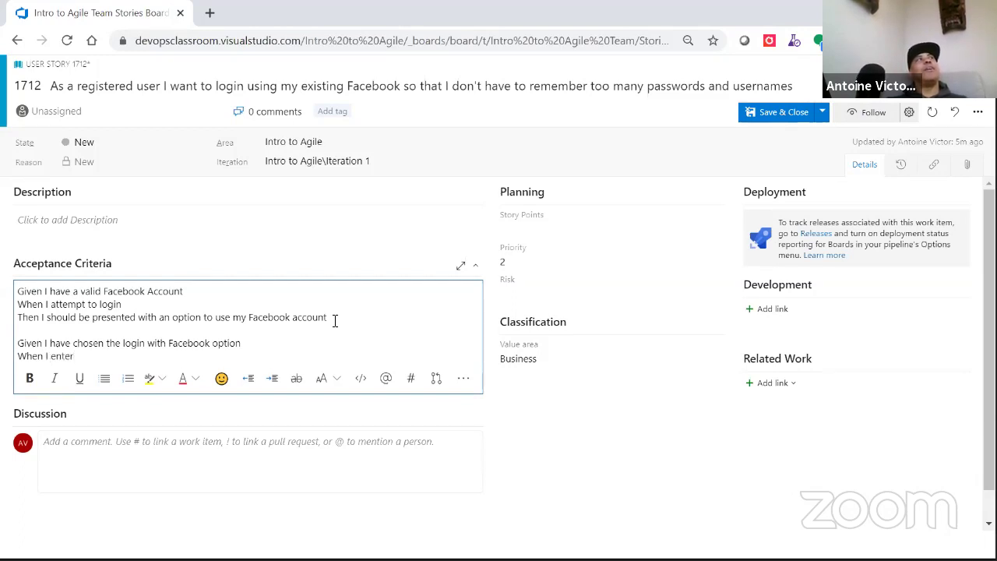
text(my face)
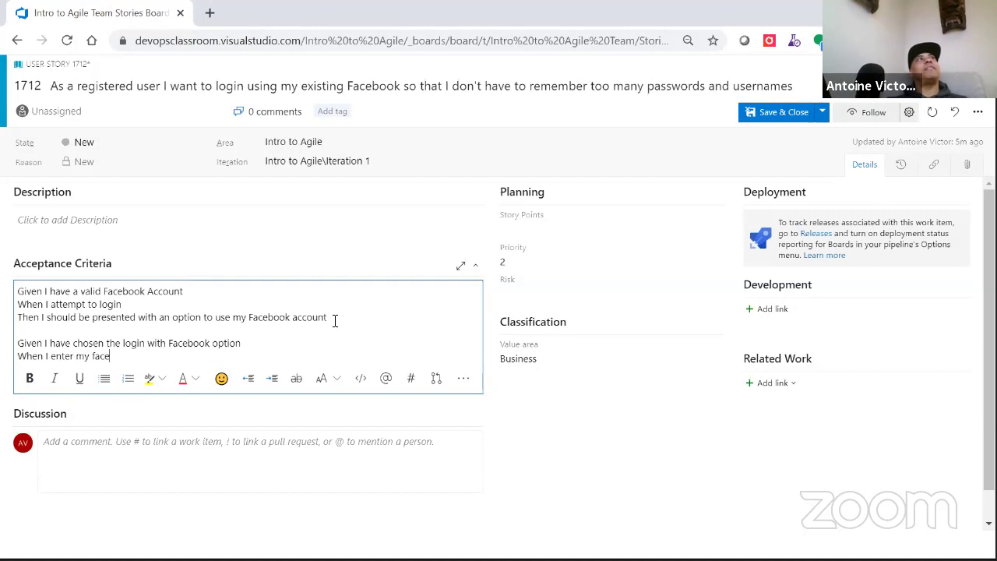
key(BackSpace)
key(BackSpace)
key(BackSpace)
key(BackSpace)
text(Face)
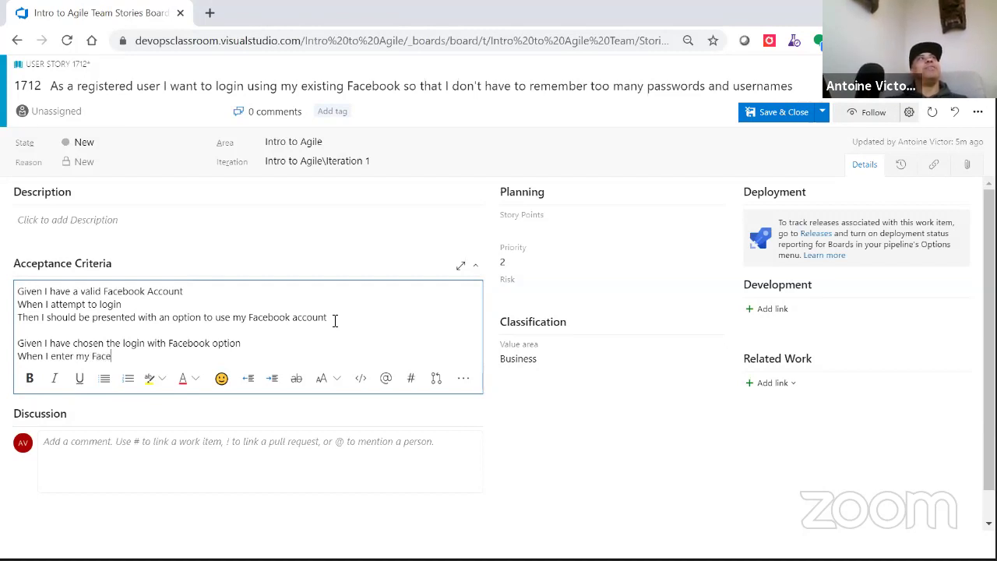
text(book crende)
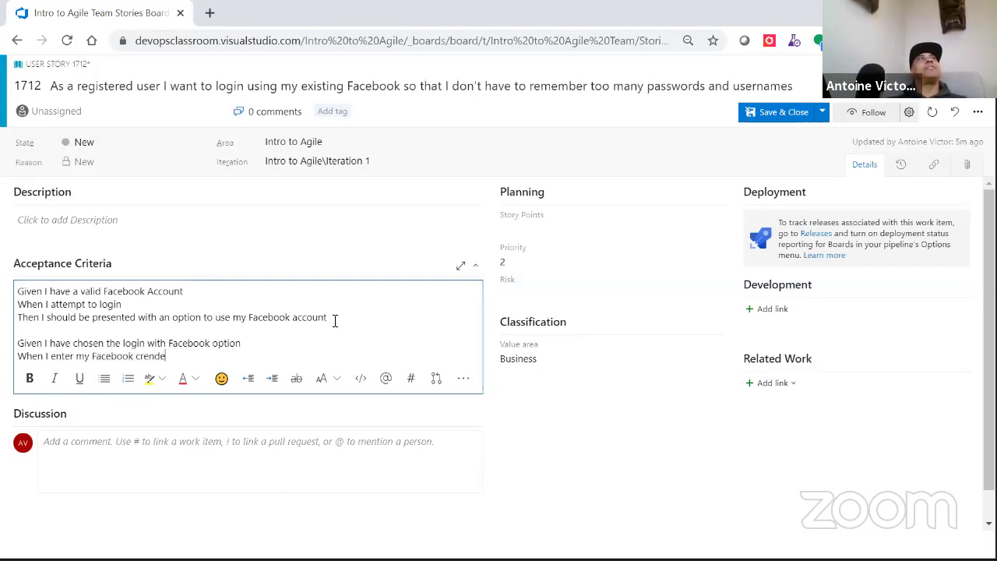
text(ntials)
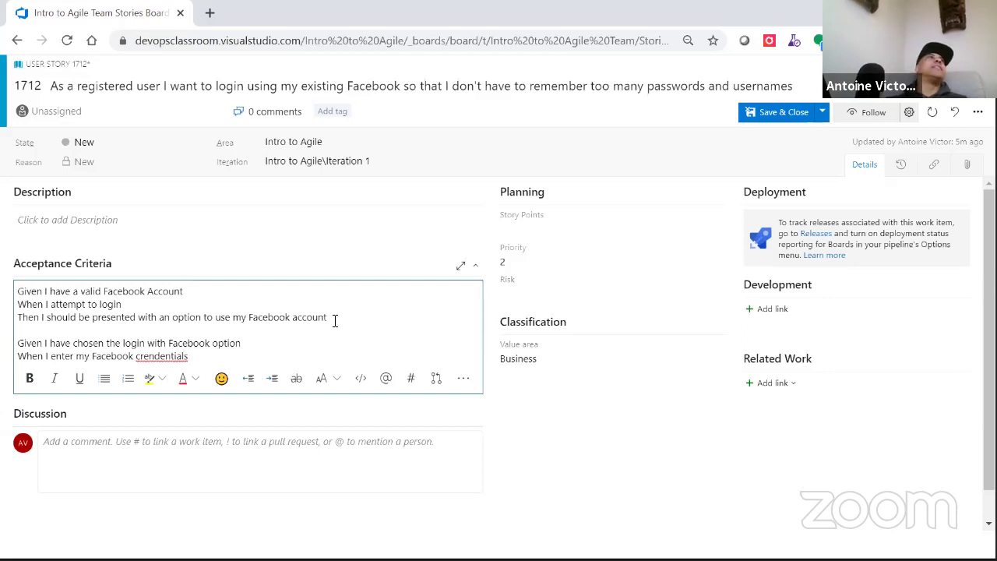
key(BackSpace)
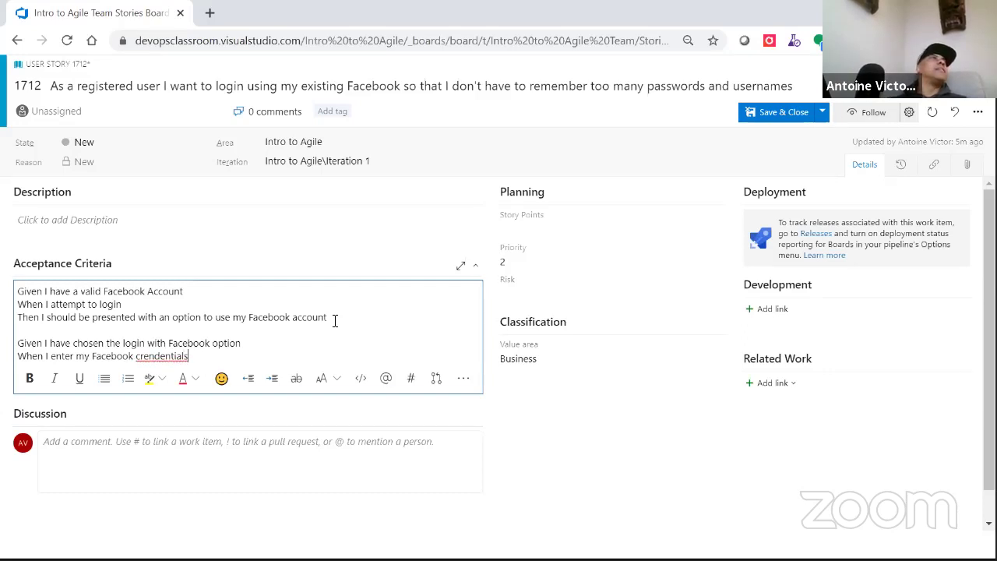
Correct the misspelled word "crendentials" to "credentials" in the second criteria block
key(Return)
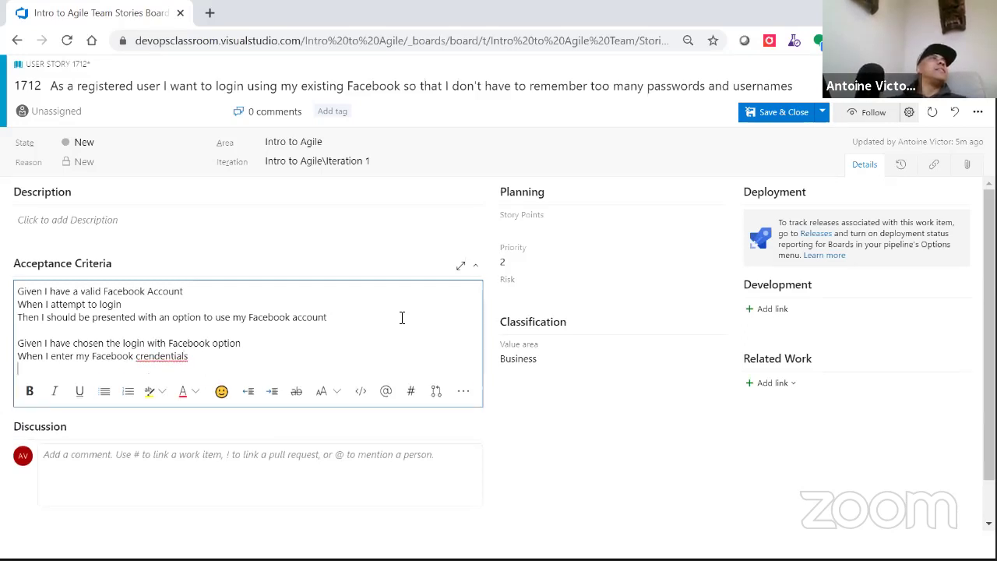
right_click(170, 354)
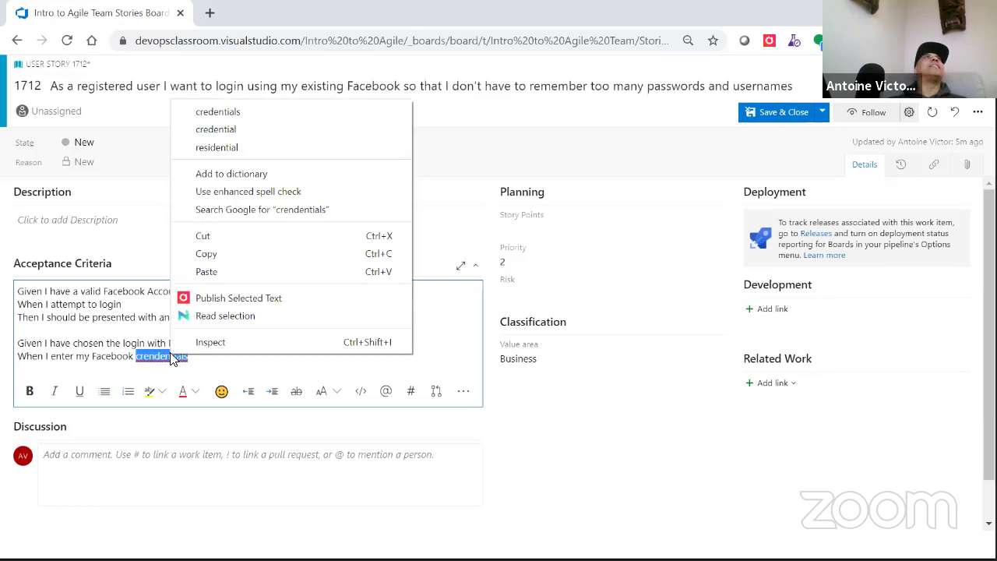
click(243, 112)
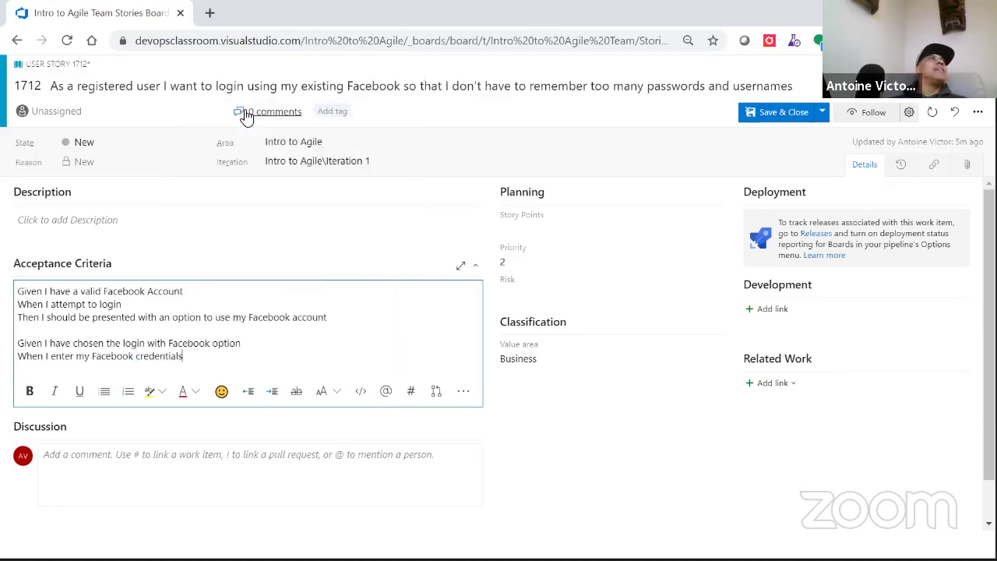
Add the line "Then I am taken to the members-only page" to the second criteria block
key(Return)
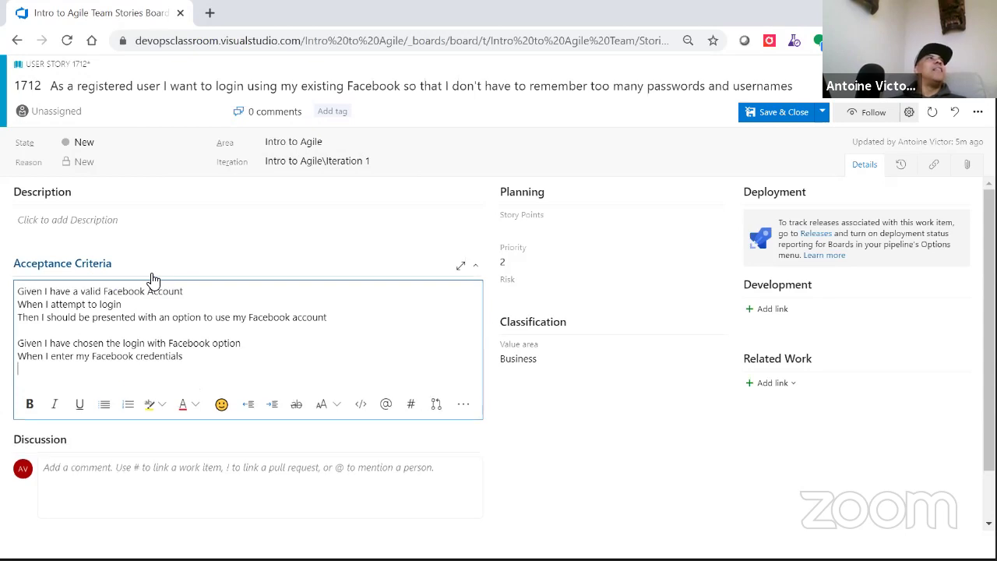
text(Then I am tea)
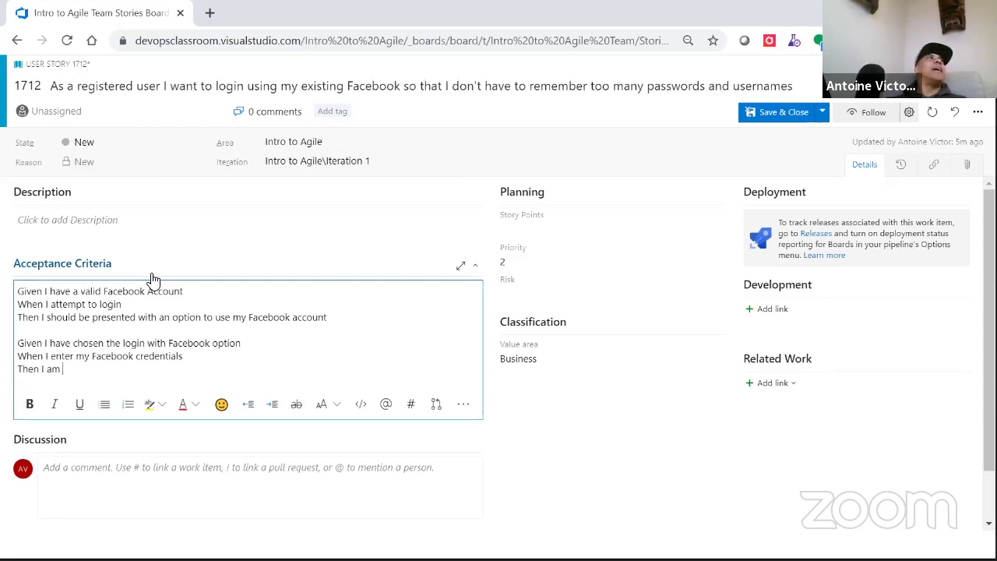
key(BackSpace)
key(BackSpace)
text(ak)
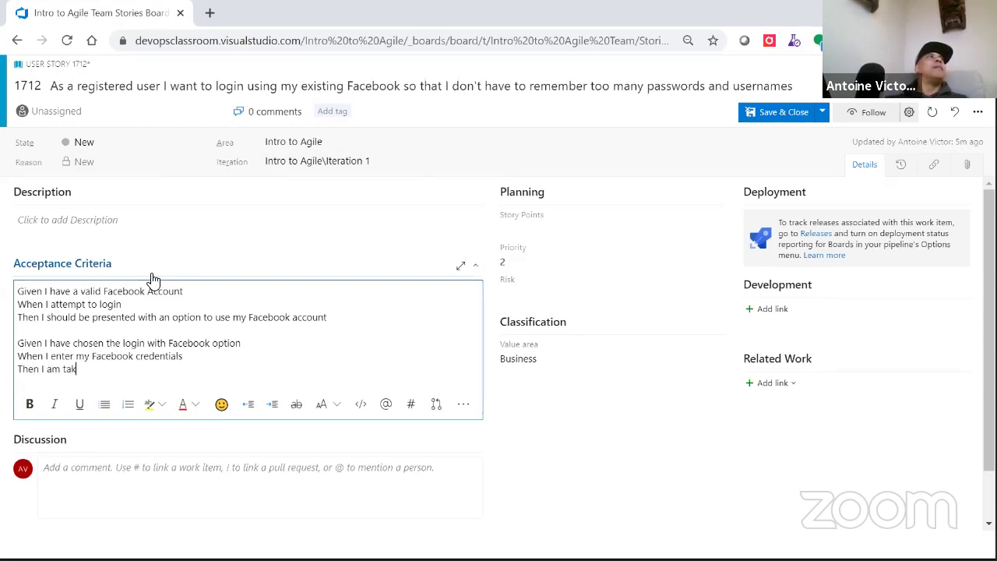
text(en to the)
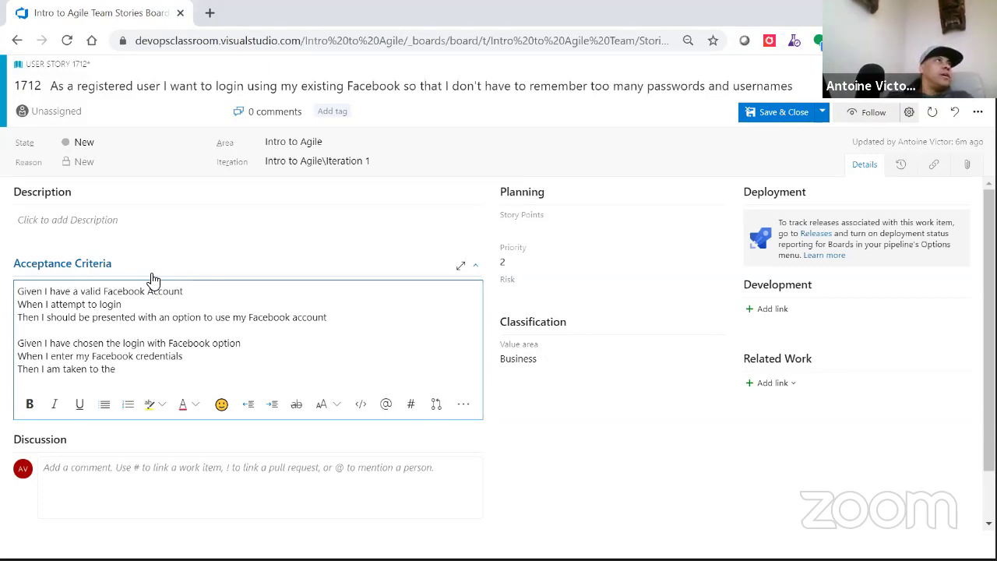
text(m)
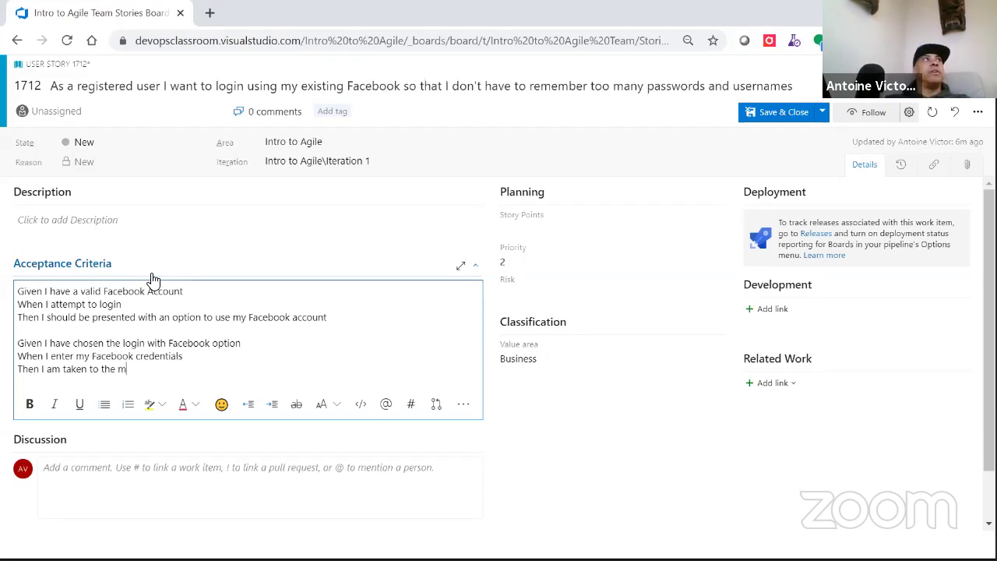
text(ember)
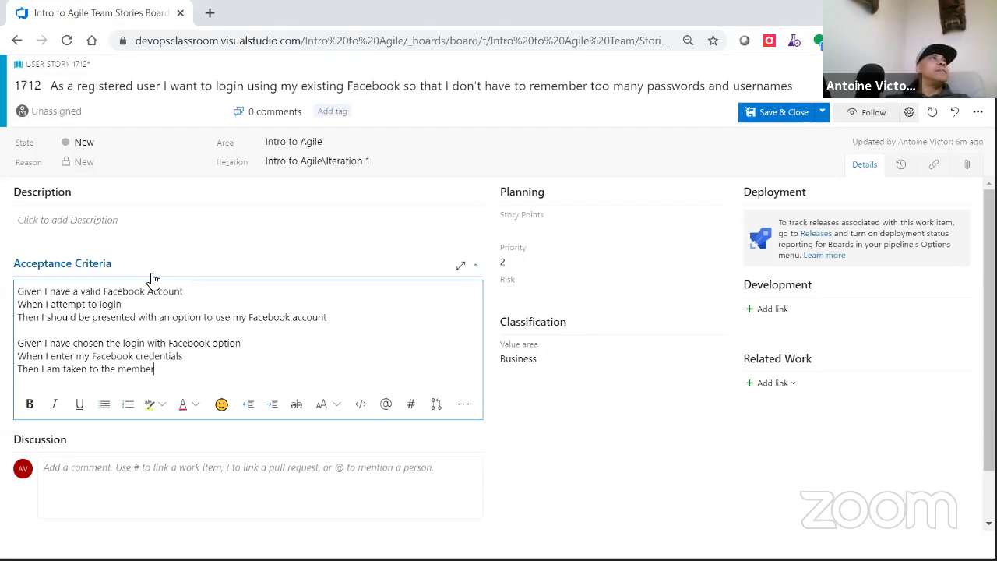
text(s )
text(hip)
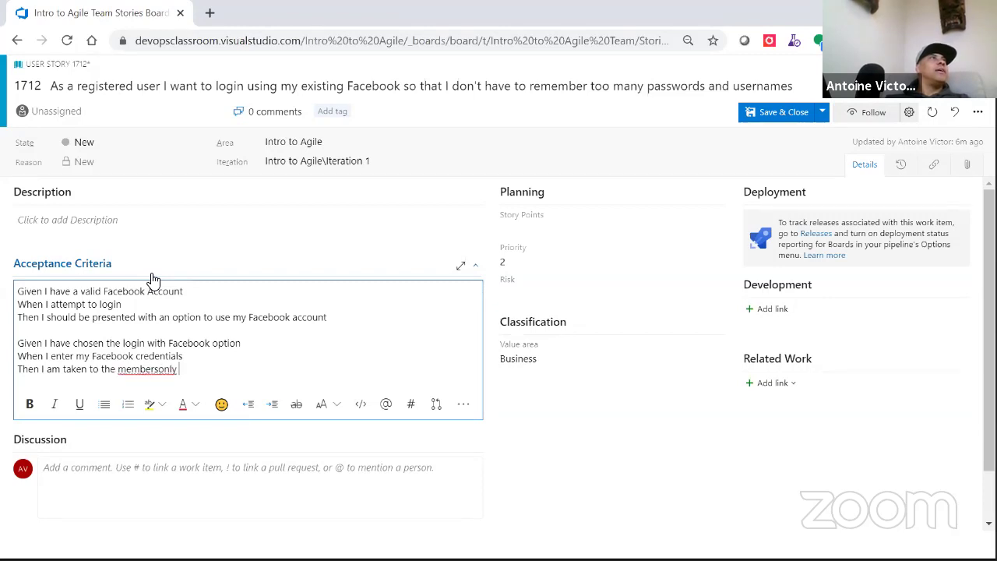
key(BackSpace)
key(BackSpace)
key(BackSpace)
key(BackSpace)
text(-)
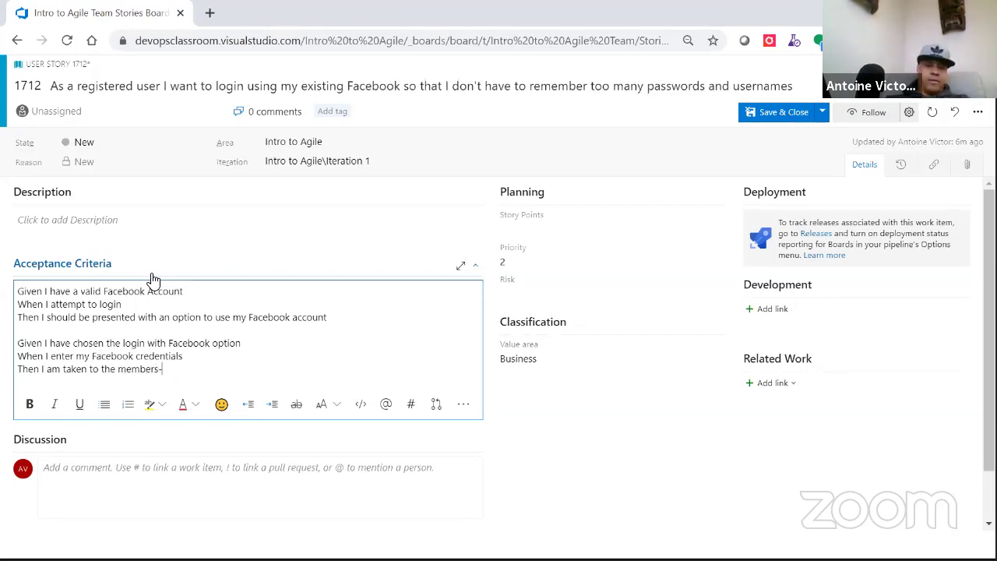
text(only page)
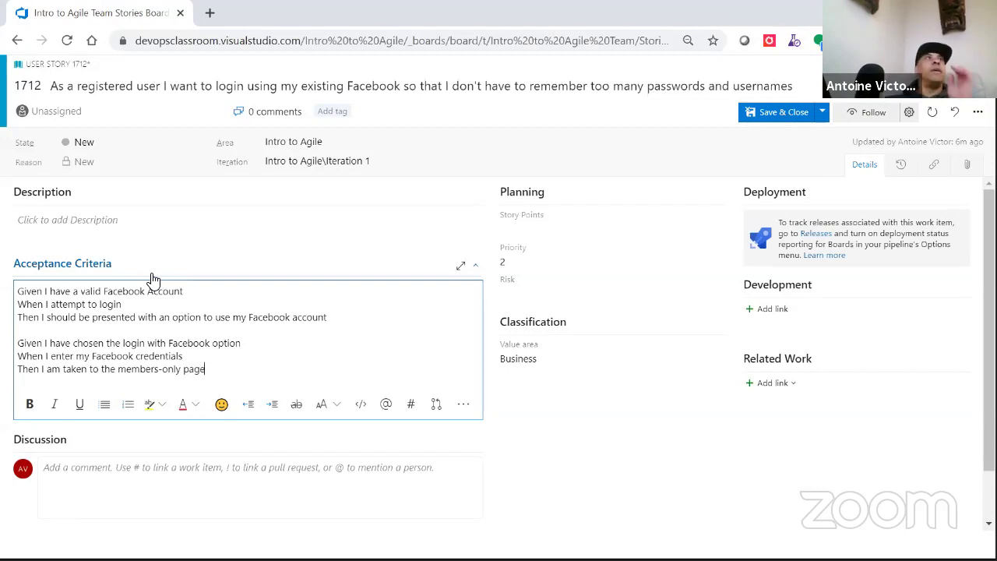
key(Return)
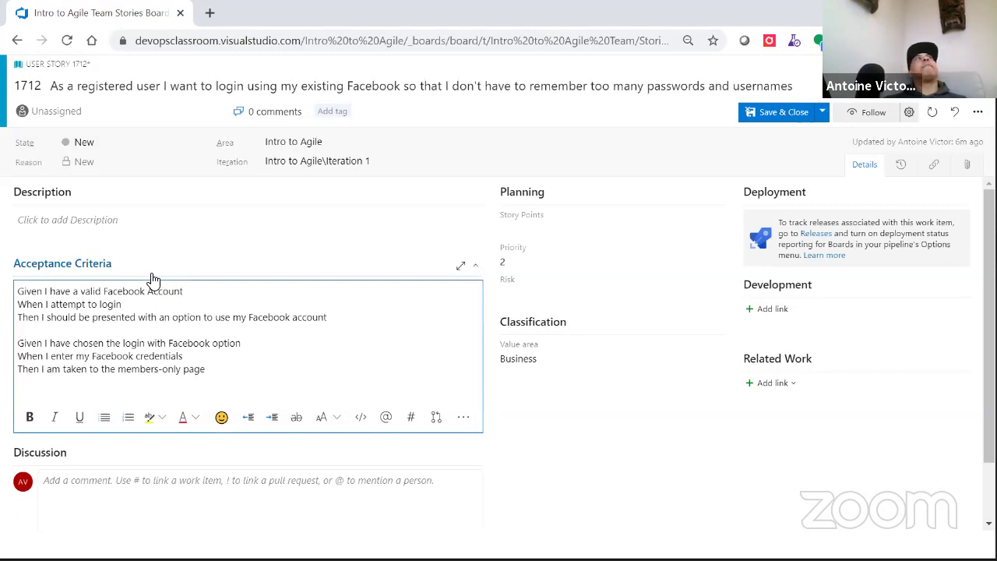
Insert the word "successfully" before "enter my Facebook credentials" in the second block's When line
key(Right)
key(Right)
key(Right)
key(Right)
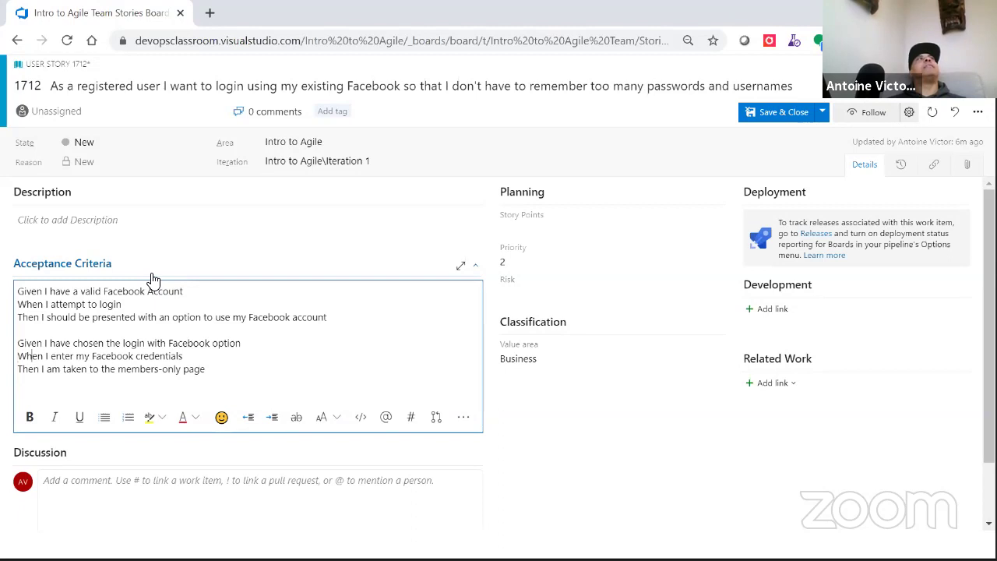
key(Right)
key(Right)
text(succe)
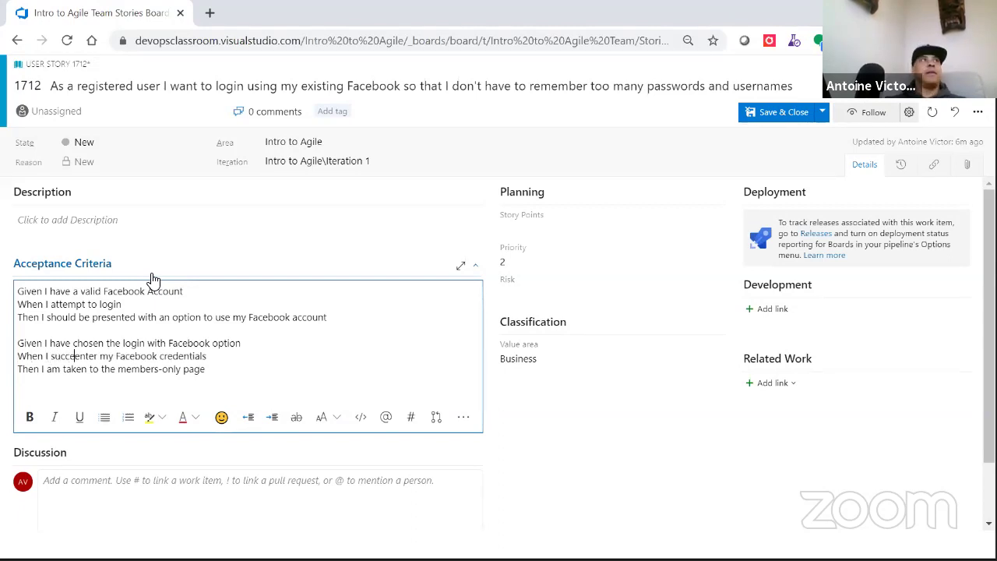
text(s)
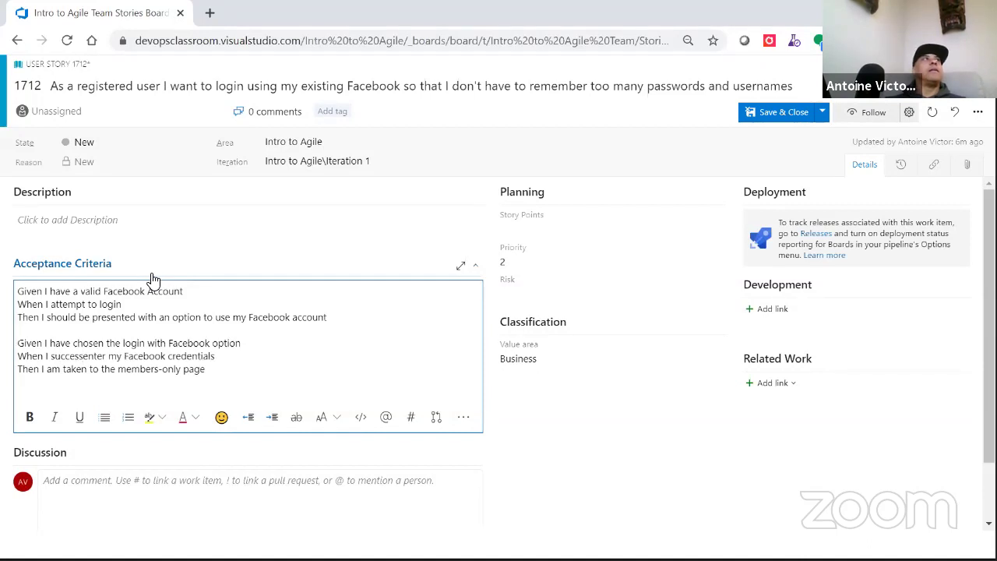
text(sfully)
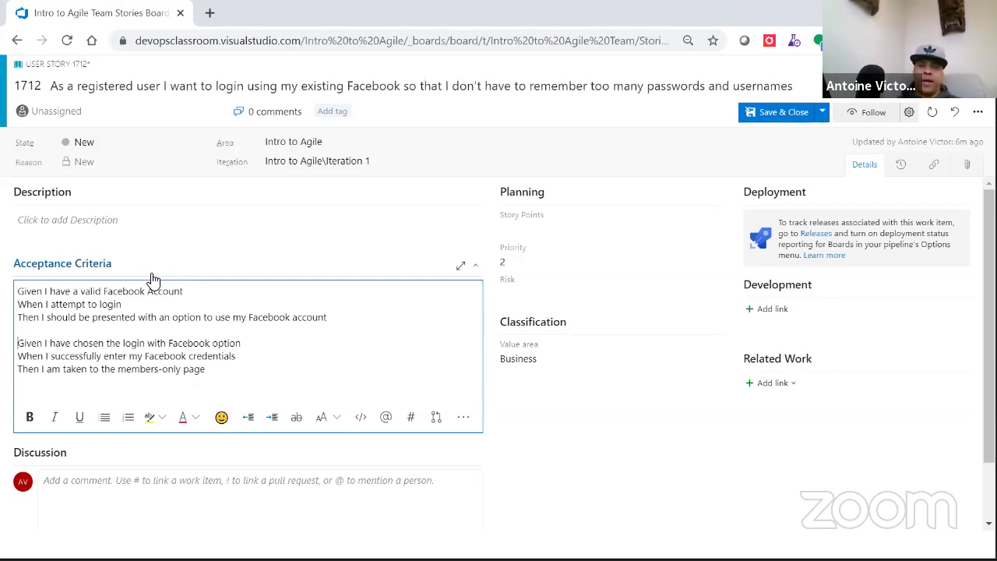
key(shift+Down)
key(shift+Down)
key(shift+Down)
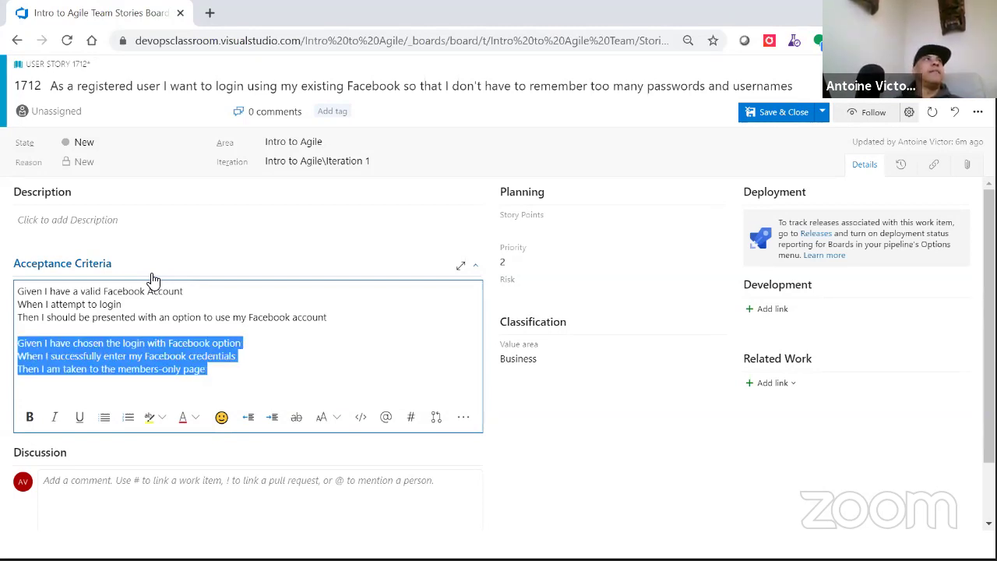
key(Right)
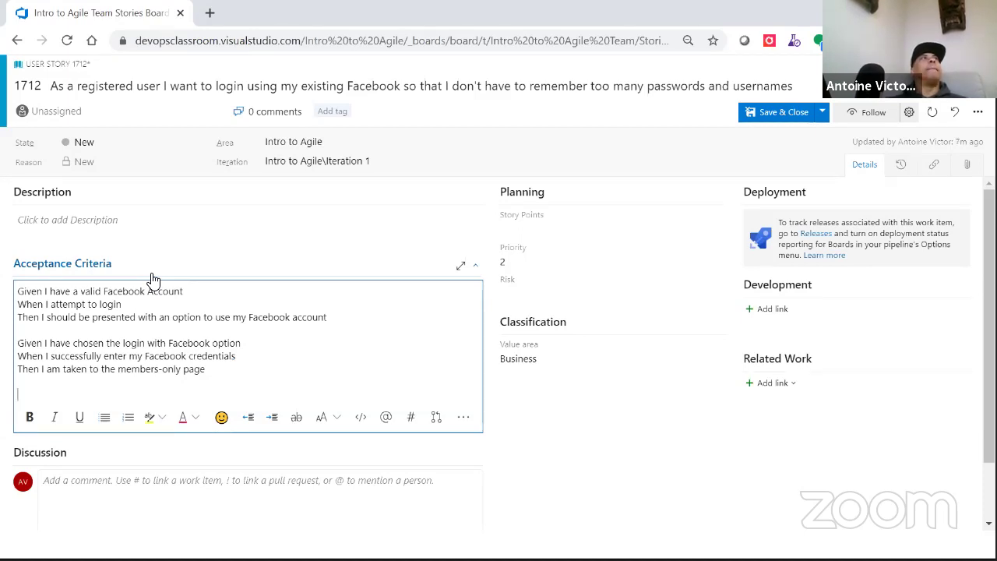
text(G)
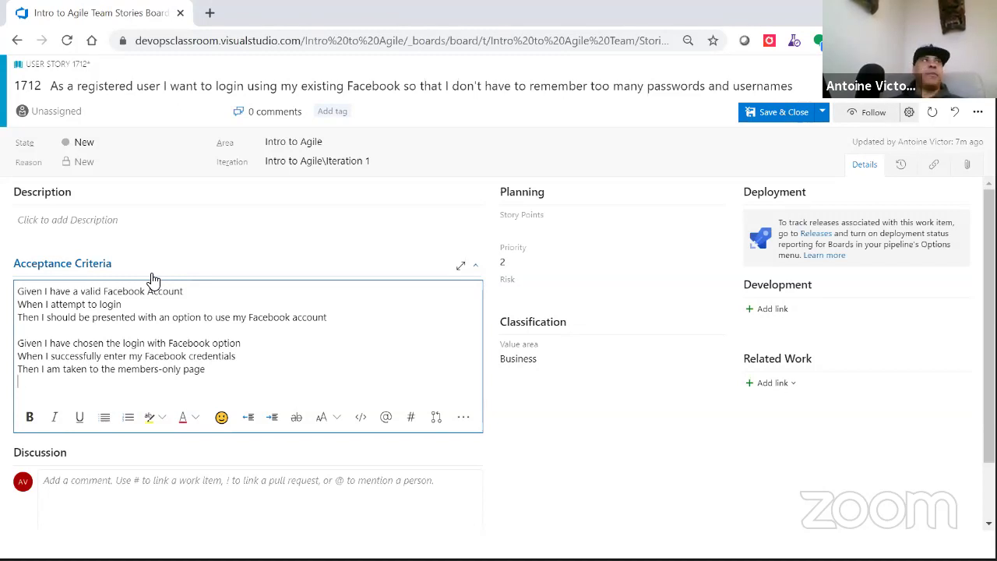
Add the line "And my Name, Email and Profile Picture are captured" directly below the members-only page line
key(Up)
key(Return)
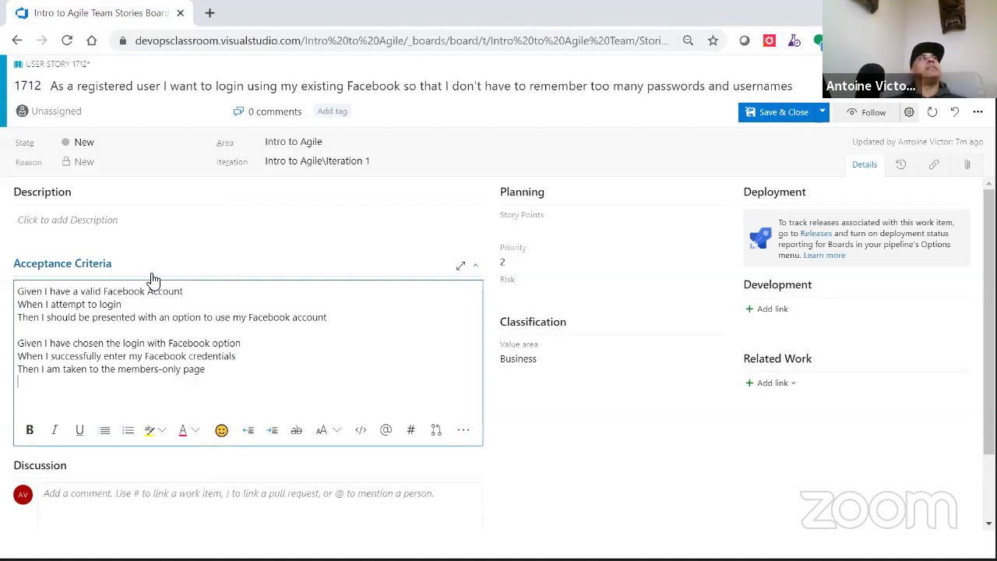
text(And )
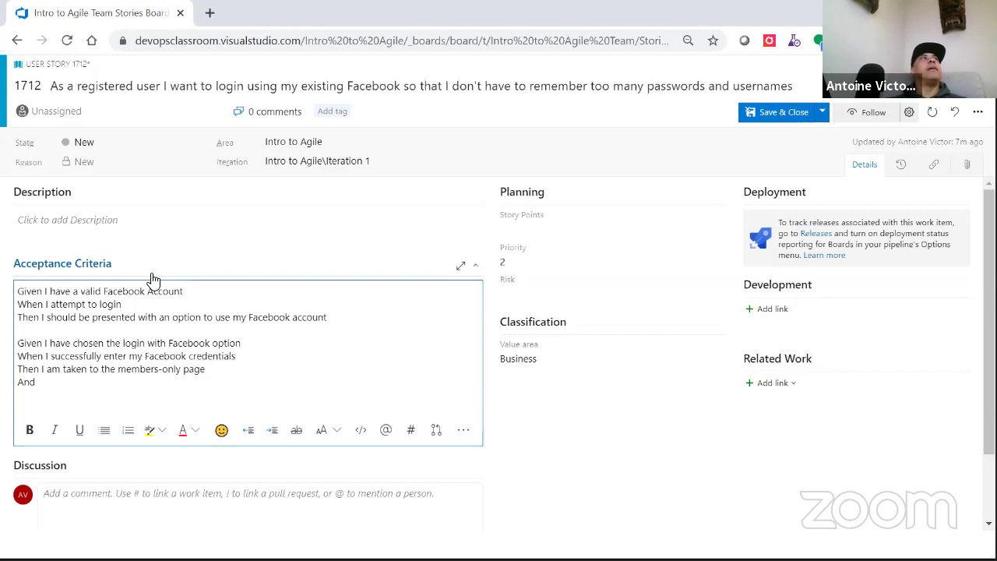
text(my Name)
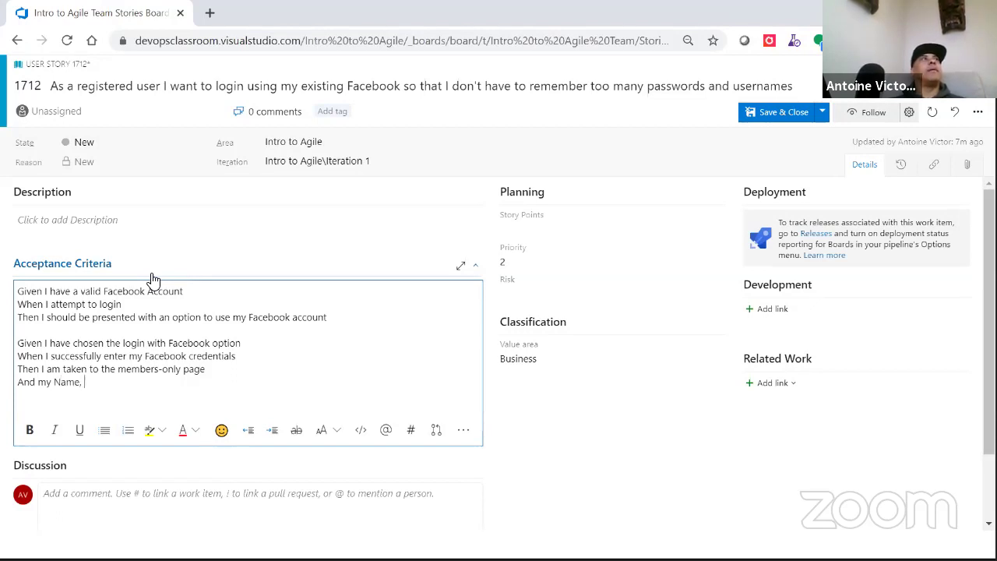
text(, Email)
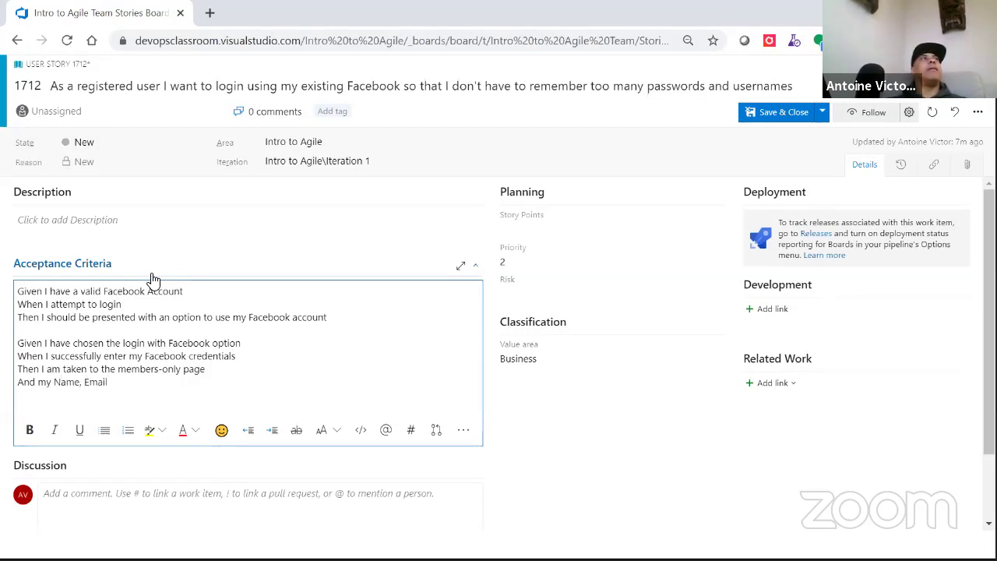
text( and Profile)
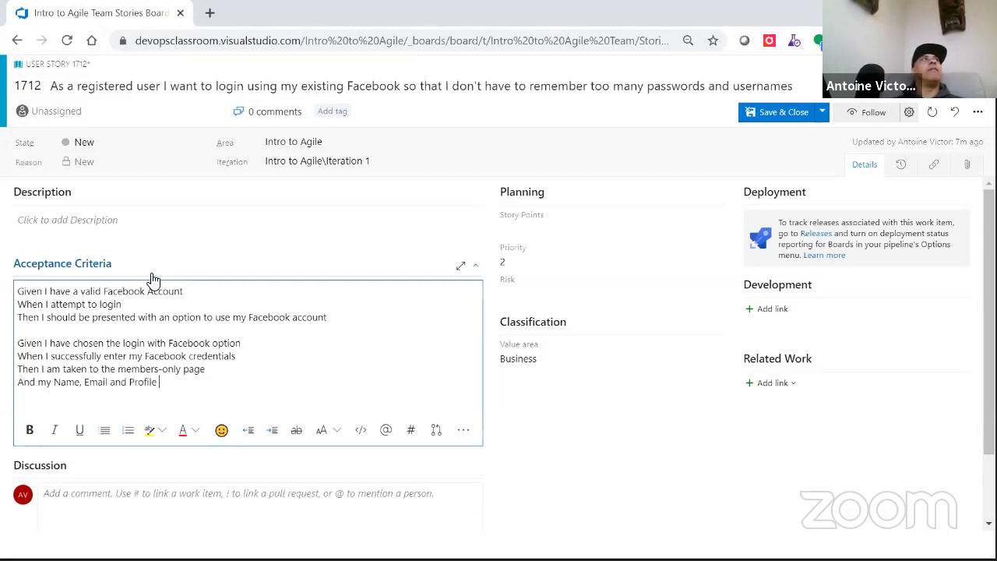
text( Picture are )
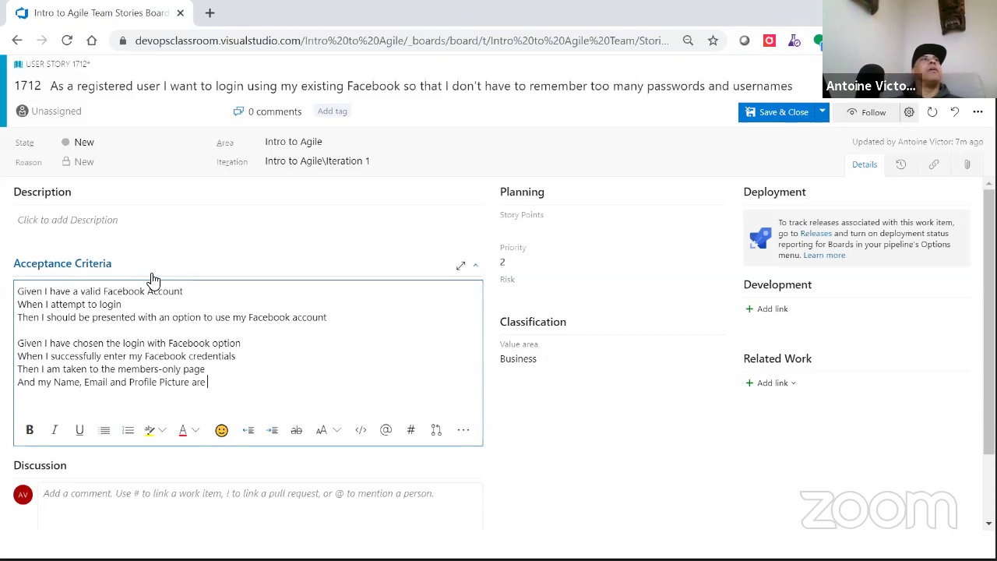
text(captured)
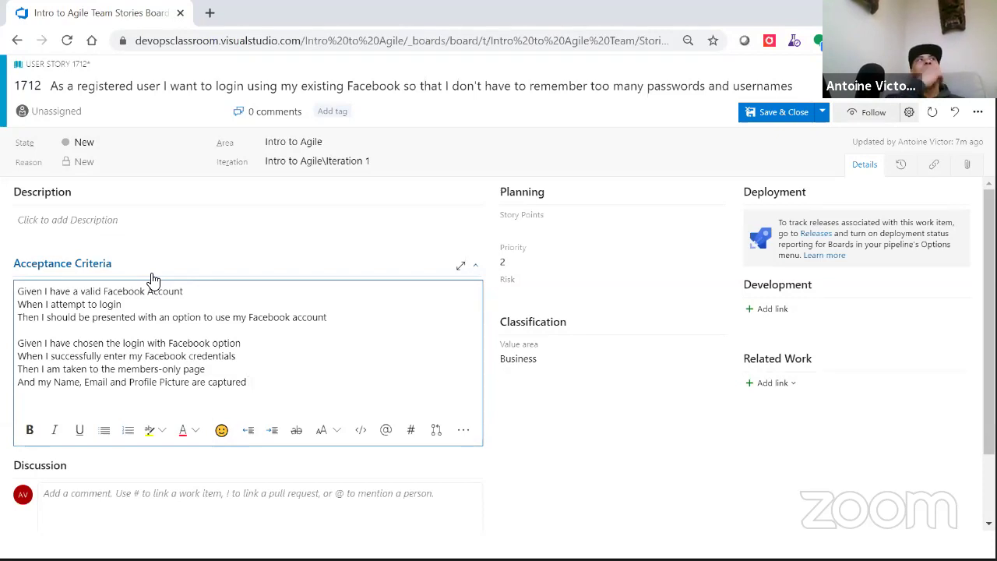
key(Return)
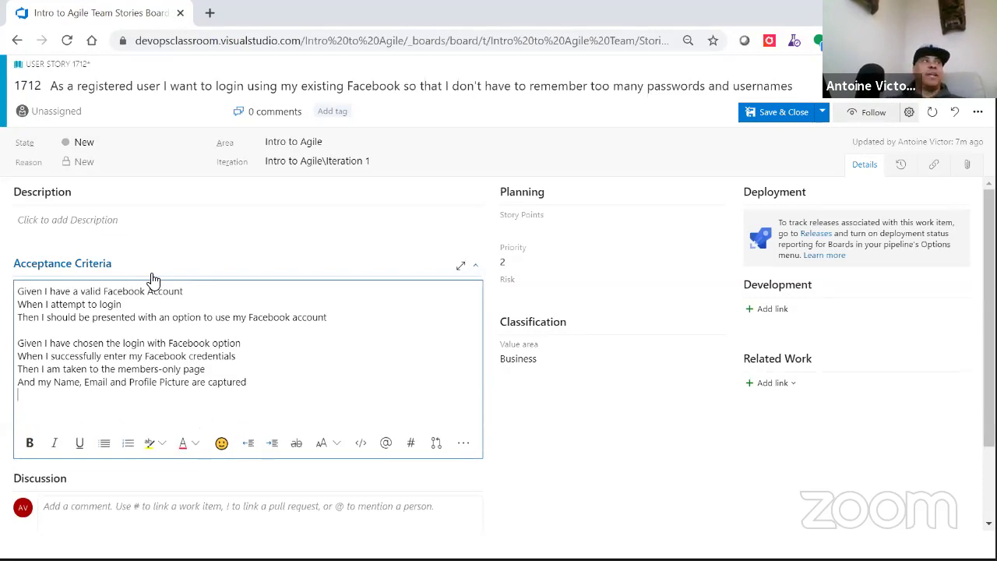
key(Return)
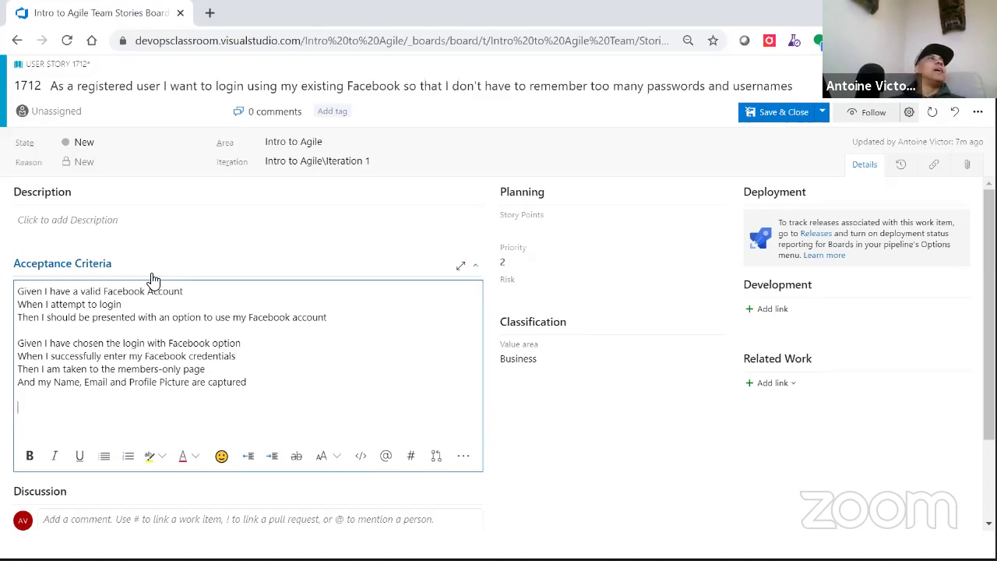
key(Return)
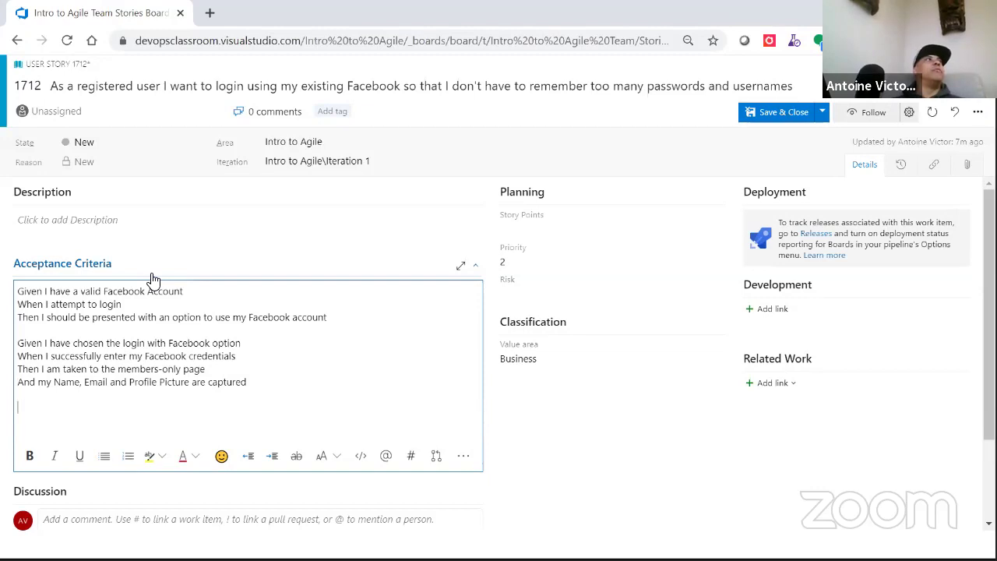
key(Return)
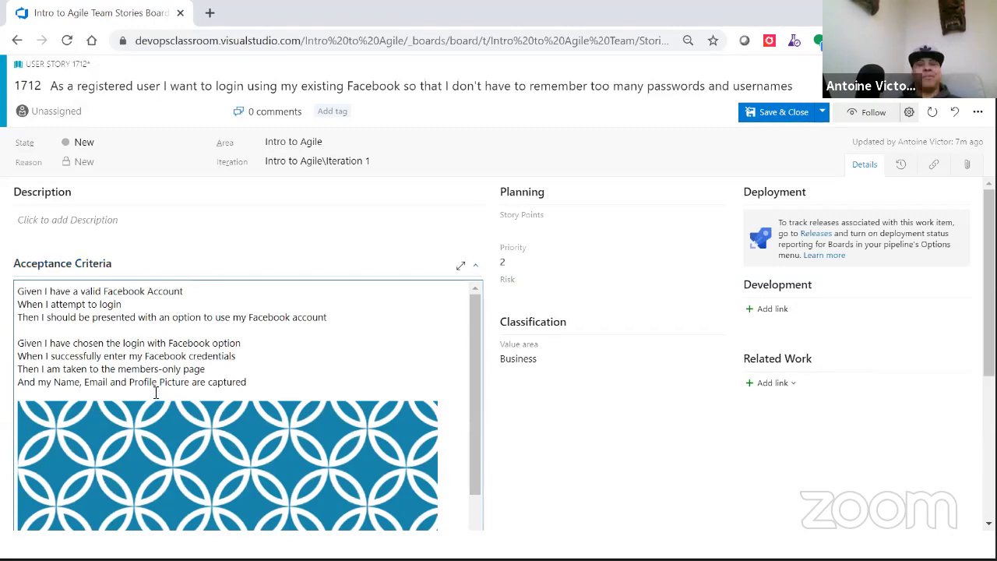
key(BackSpace)
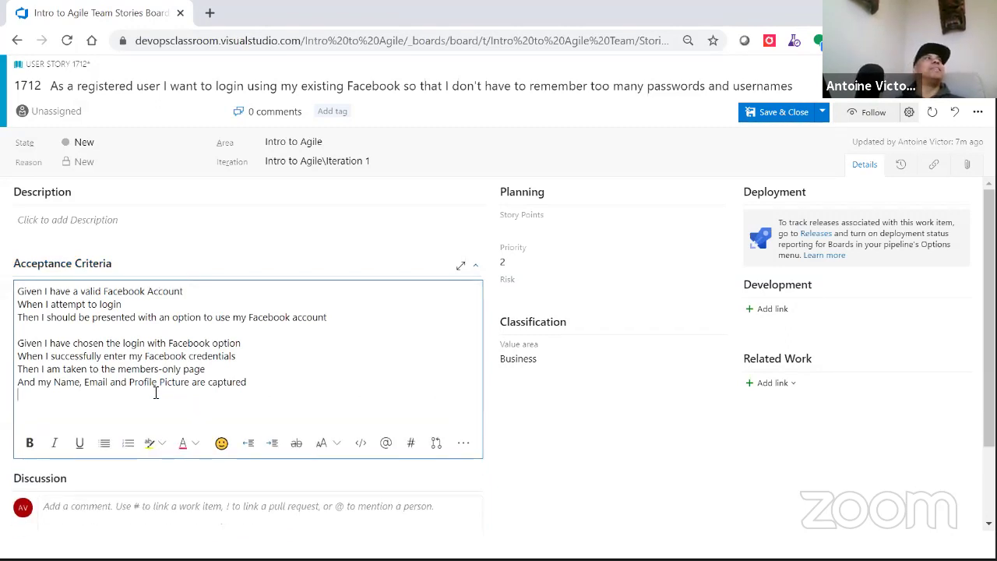
Duplicate the four-line "Given I have chosen the login with Facebook option" block below itself, separated by a blank line
key(shift+Down)
key(shift+Down)
key(shift+Down)
key(shift+Down)
key(ctrl+c)
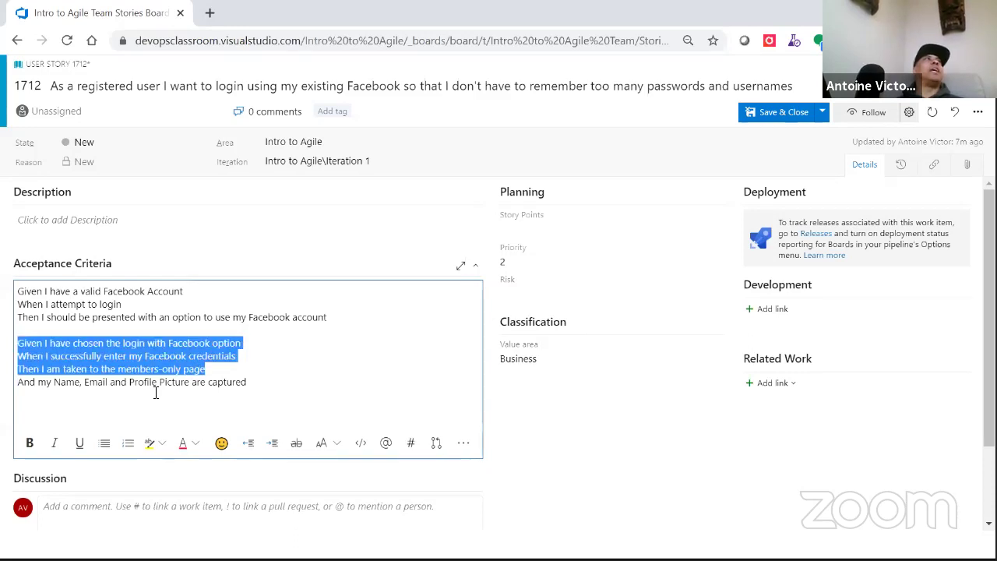
click(156, 394)
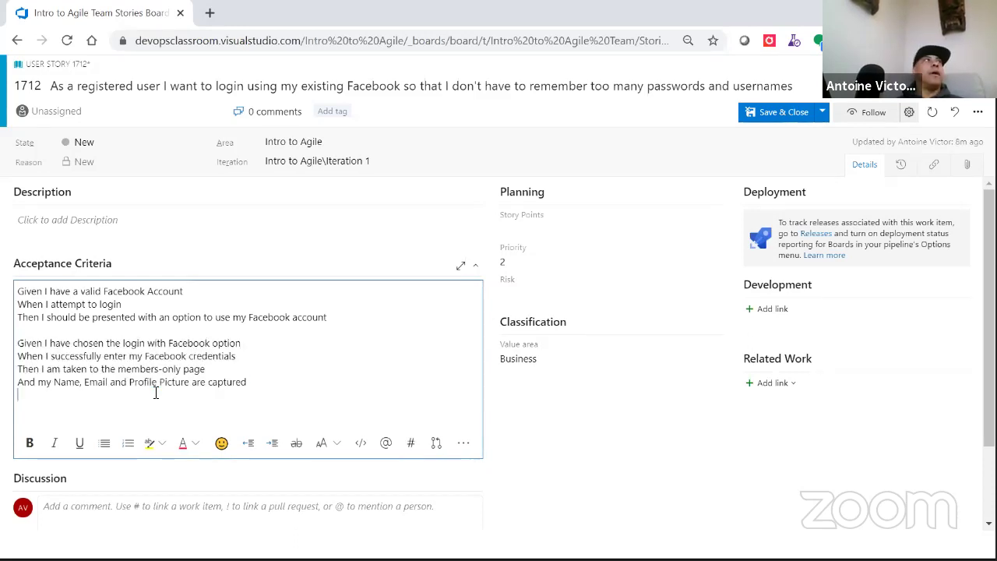
key(ctrl+v)
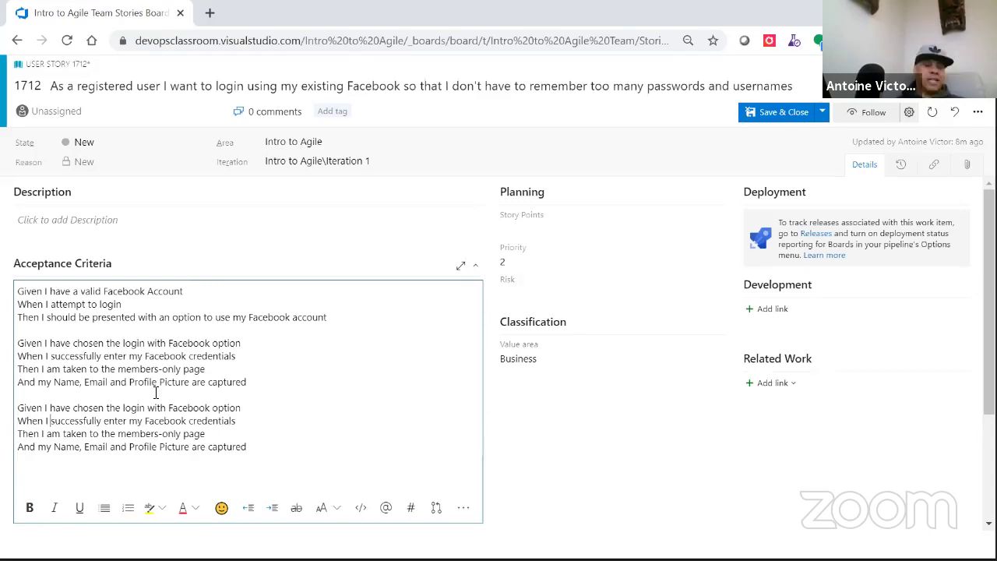
In the third criteria block, change "successfully" to "unsuccessfully" and insert "friendly error page" before "members-only page"
text(un)
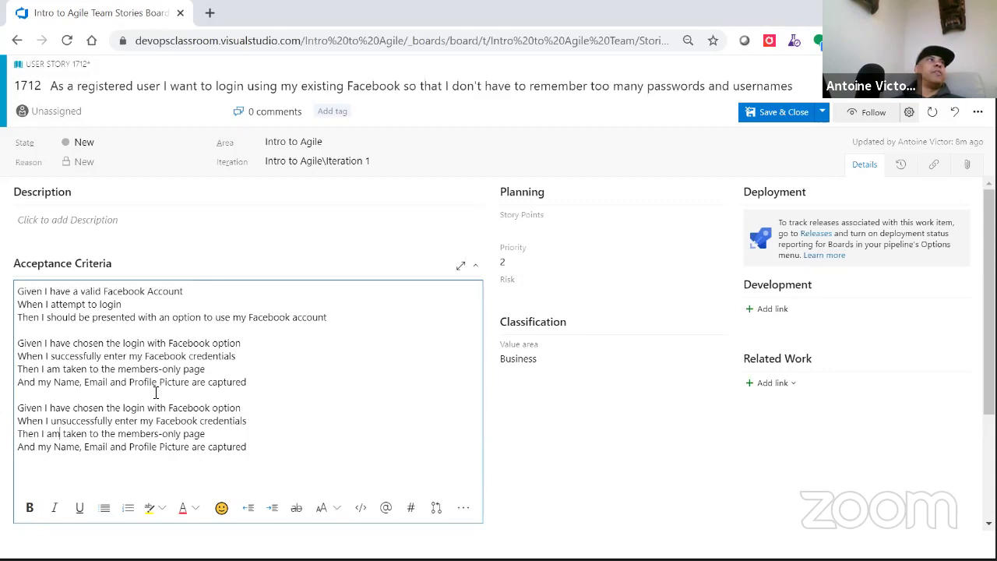
key(Right)
key(Right)
key(Right)
key(Right)
key(Right)
key(Right)
key(Right)
key(Right)
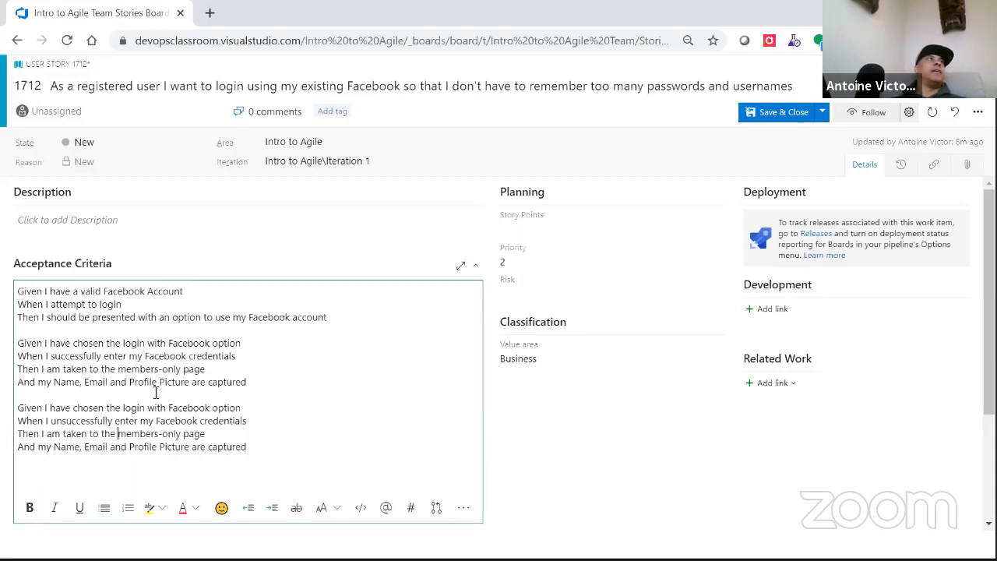
text(friend)
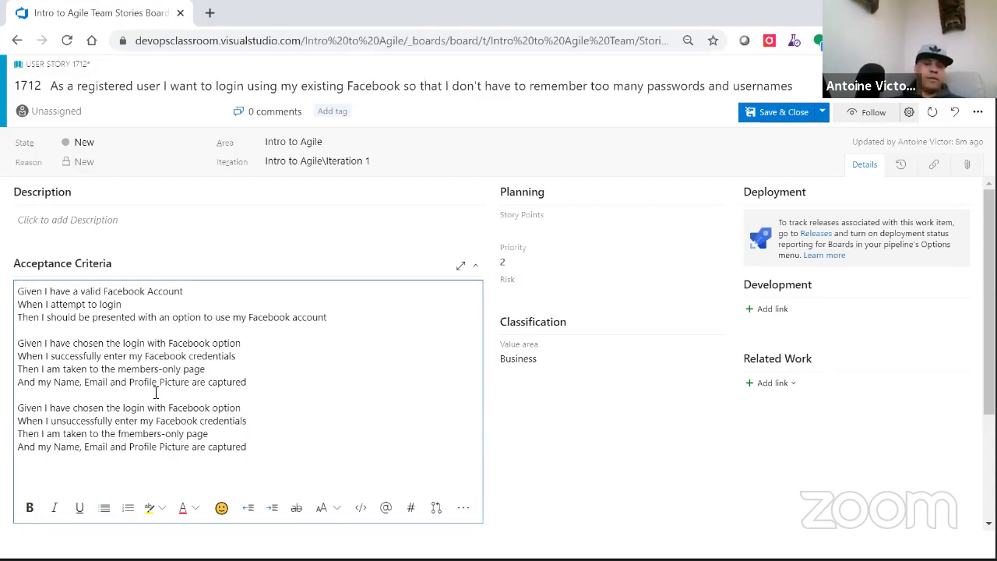
text(ly error p)
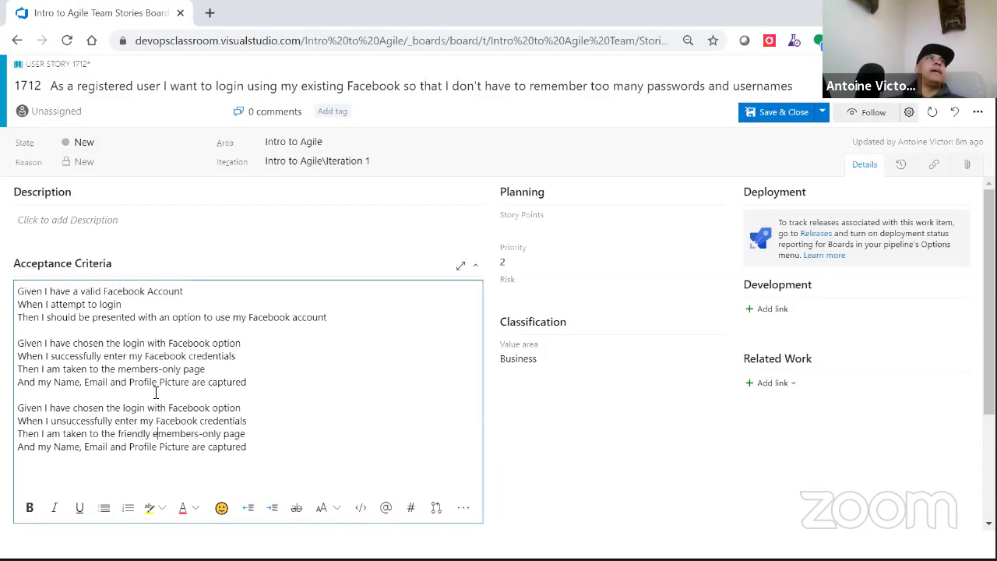
text(age)
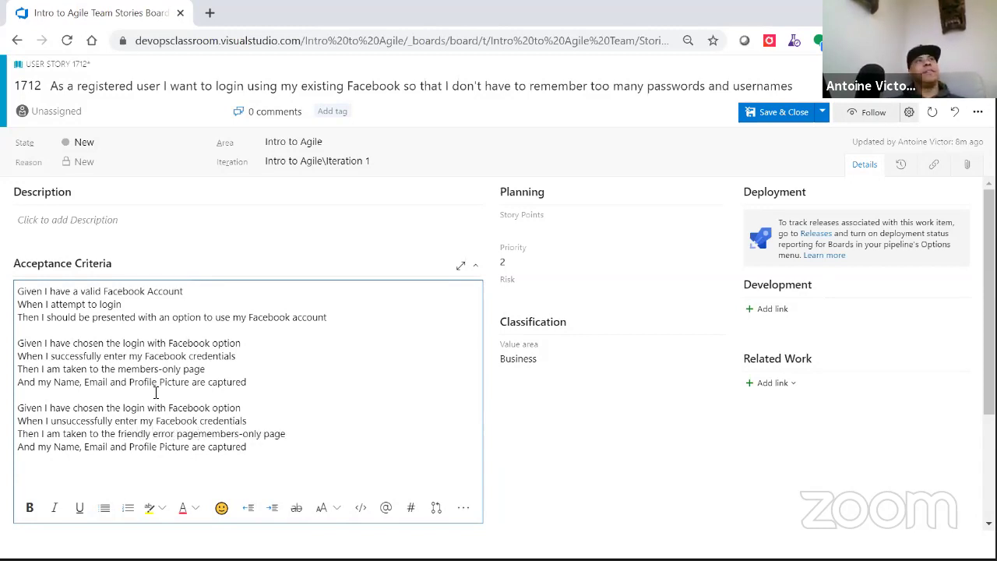
Extend the third block's Then line after "friendly error page" with "that makes me feel warm and fuzzy not angry"
text( that make)
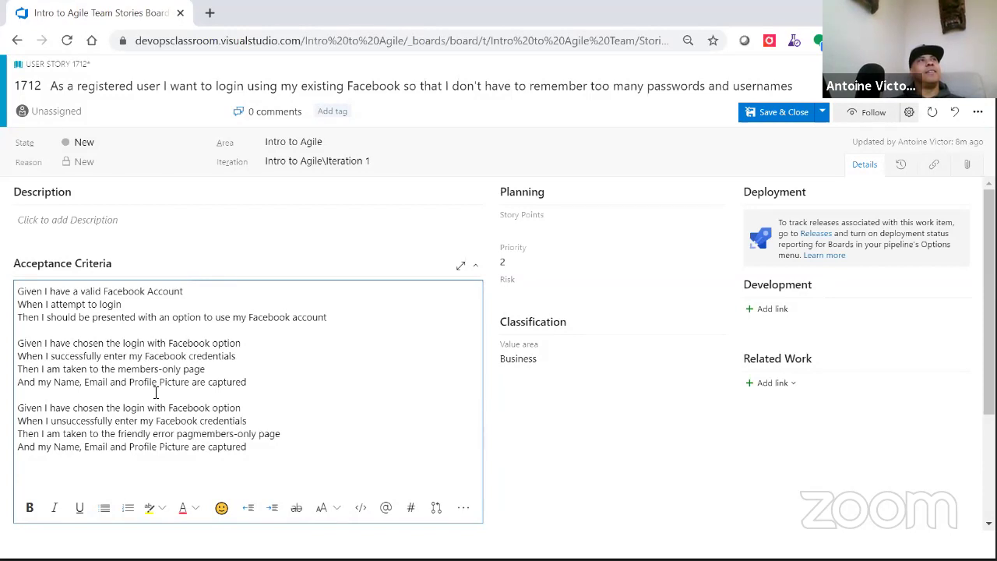
text(s me)
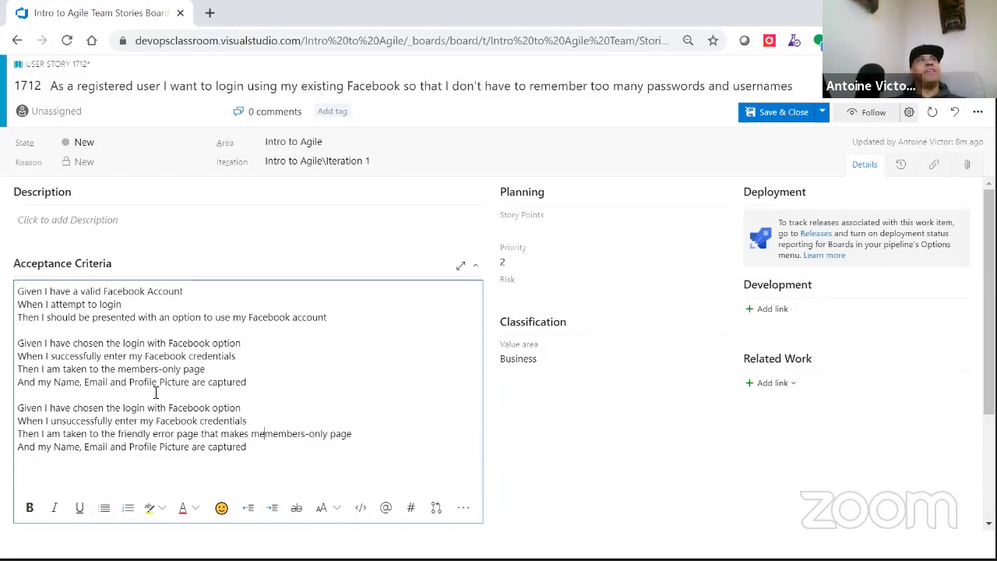
text( feel warm )
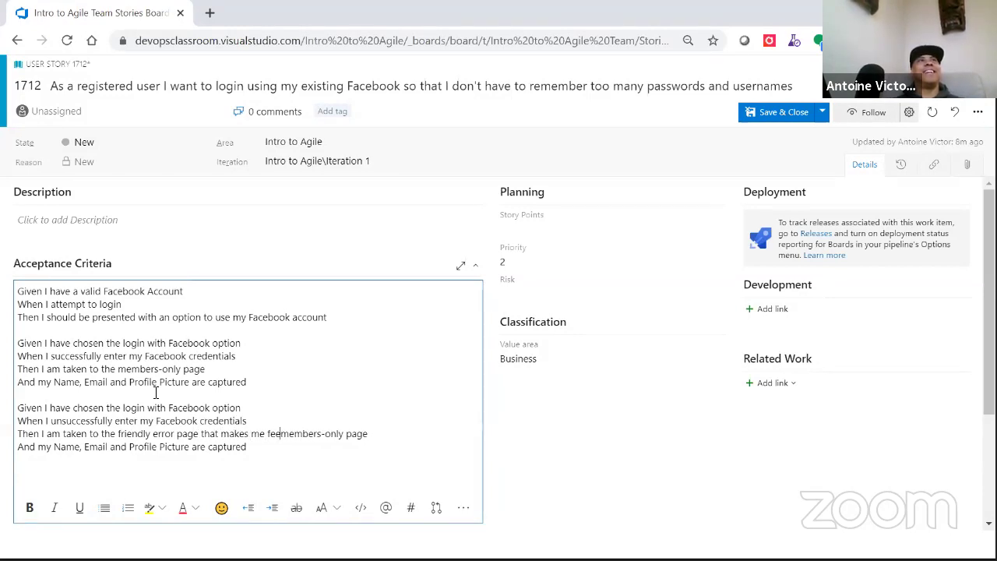
text(and fuzzy )
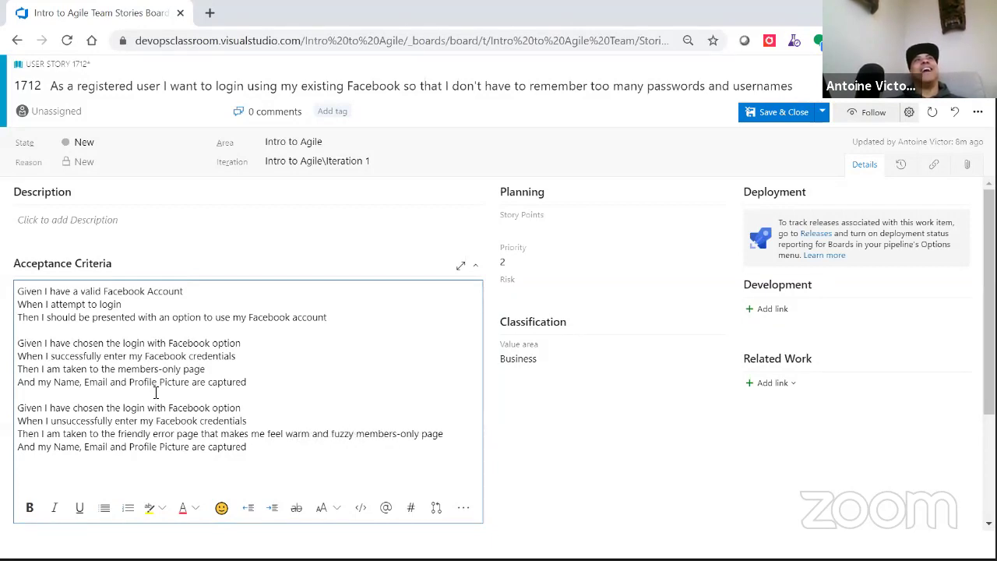
text(not angry)
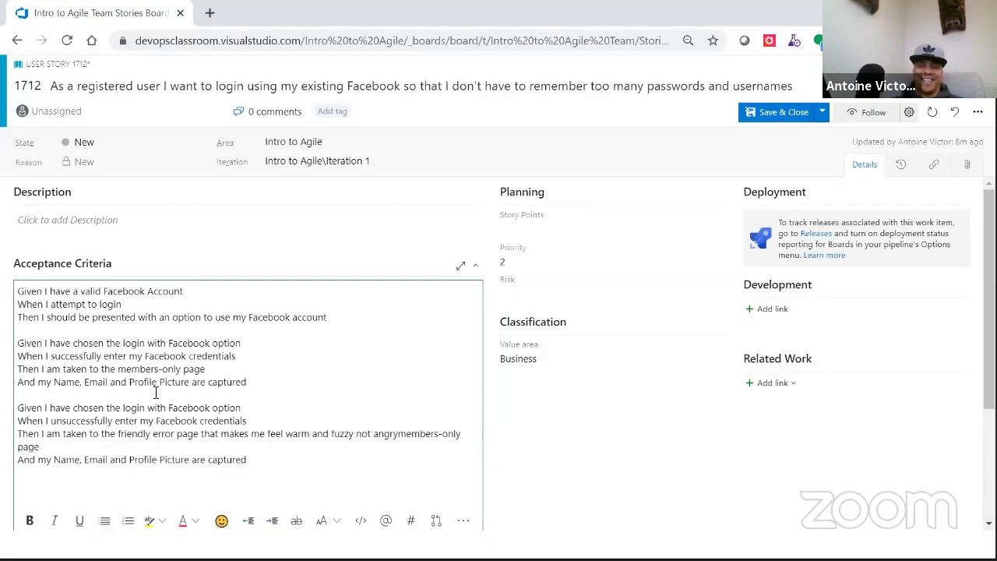
Delete the leftover "members-only page" text and the Name, Email and Profile Picture line from the third block, then save and close the story
key(shift+Down)
key(shift+Down)
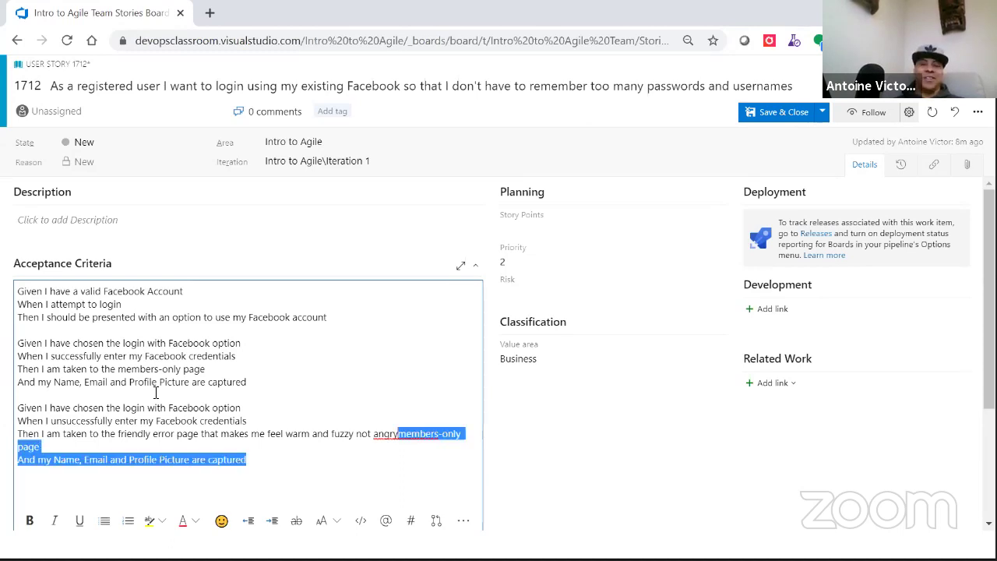
key(BackSpace)
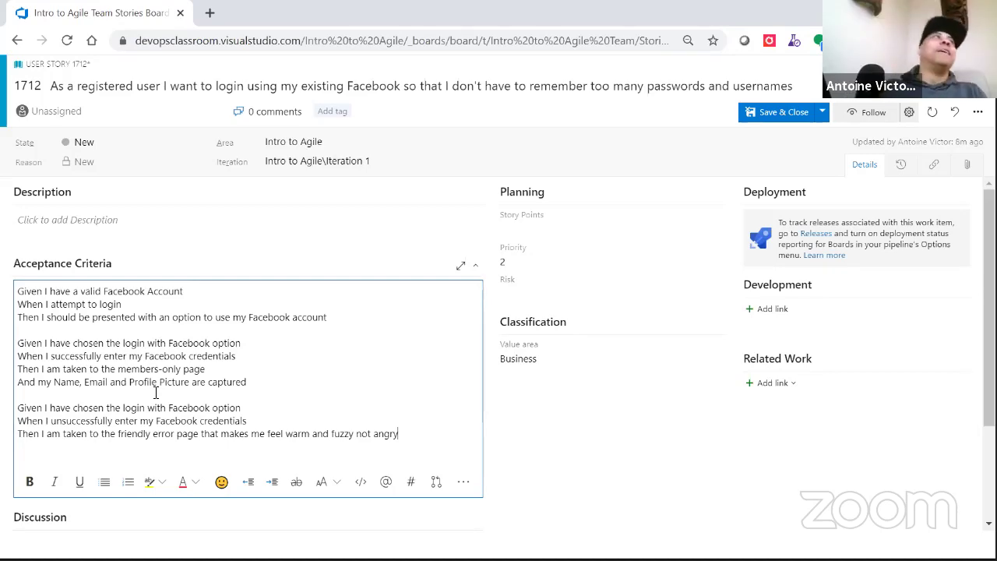
click(772, 116)
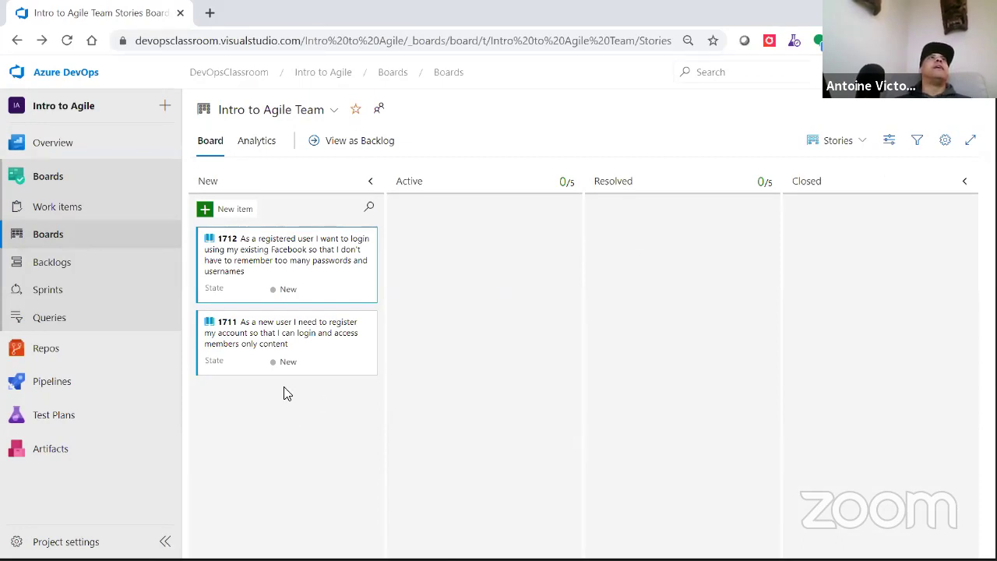
Open user story 1711 about registering a new account and start its acceptance criteria with "Given I have"
click(268, 334)
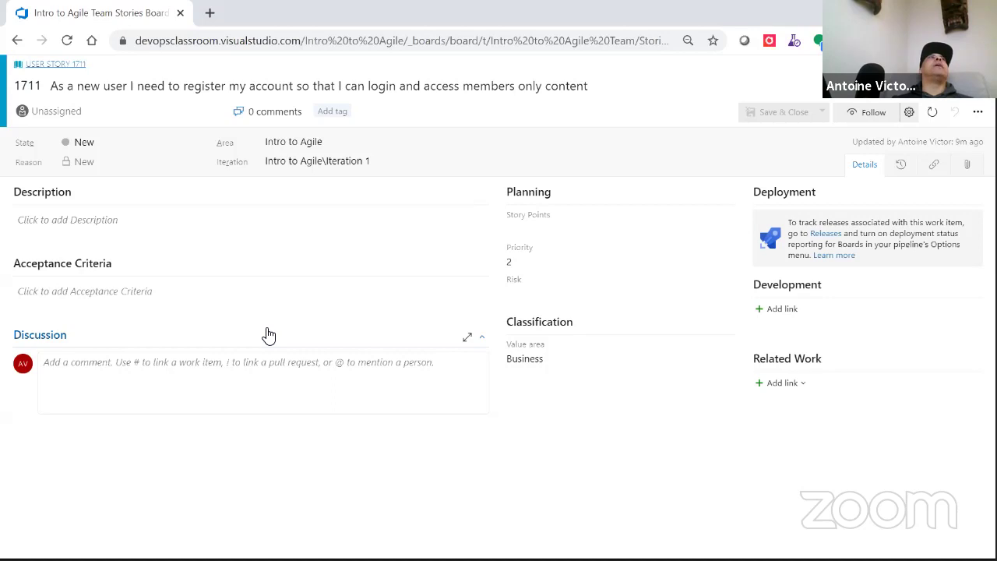
click(82, 221)
click(63, 345)
text(G)
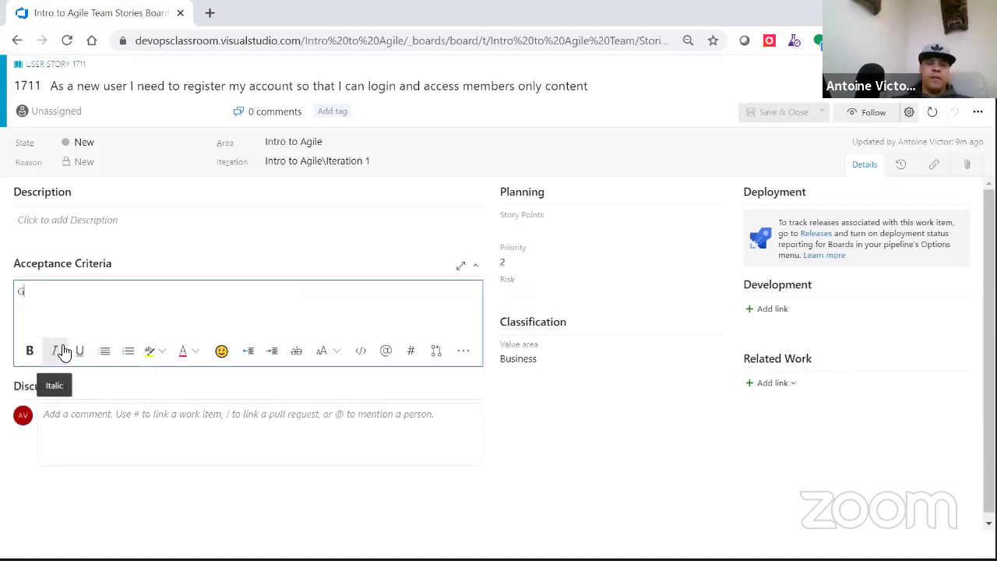
text(iven)
key(BackSpace)
key(BackSpace)
text(e)
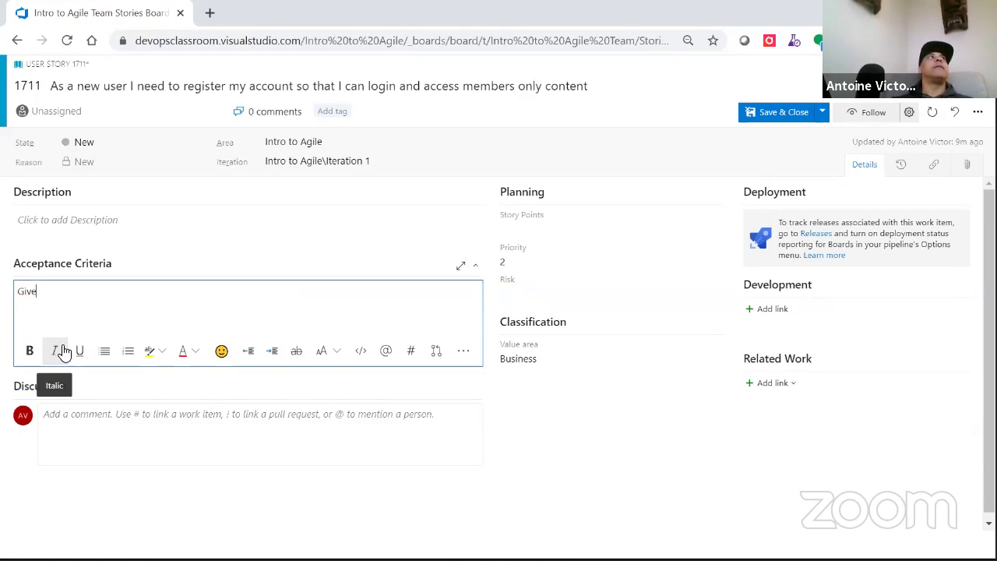
text(n)
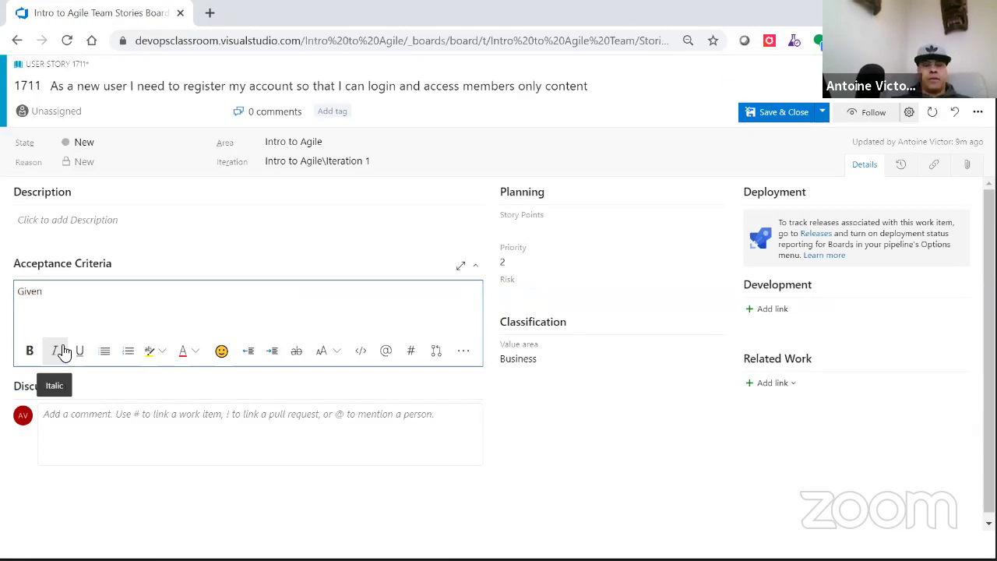
text( I have)
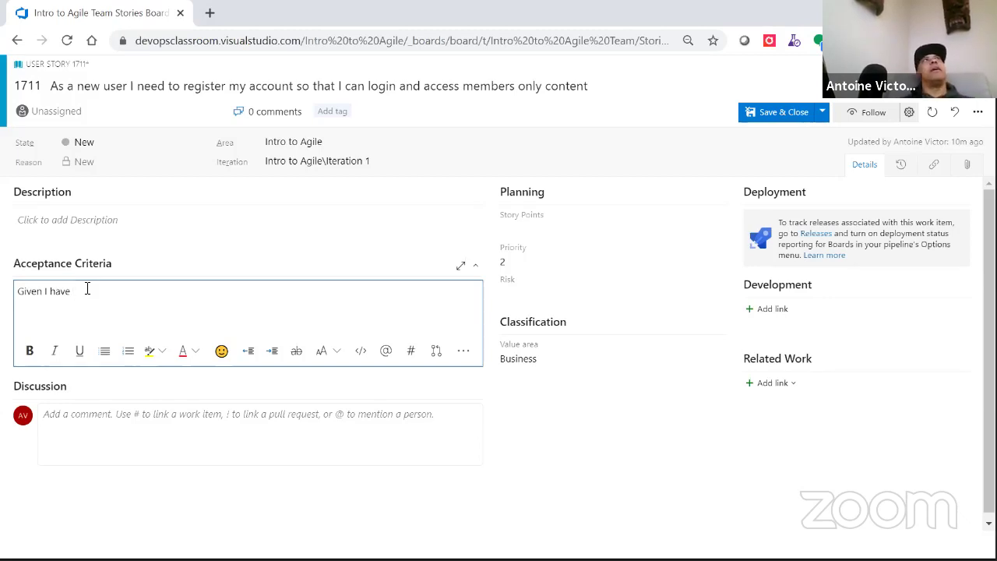
Complete the first criteria line as "Given I have chosen to register with email and password"
text(chos)
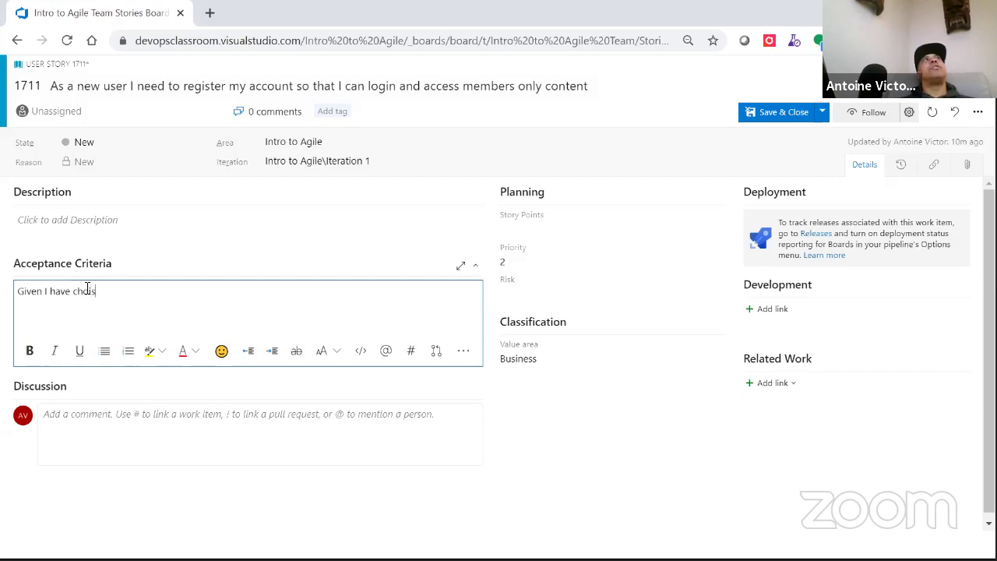
text(en the)
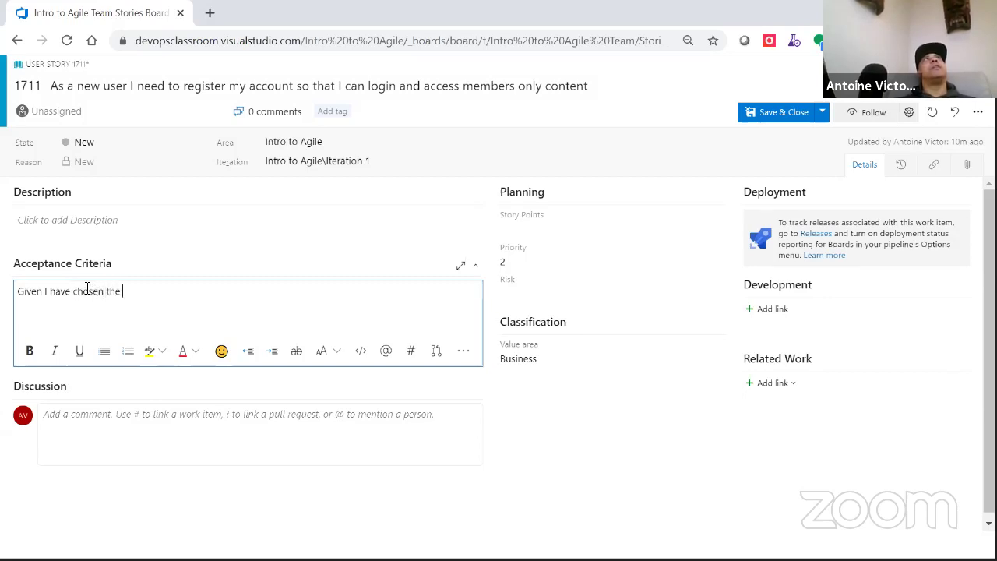
key(BackSpace)
key(BackSpace)
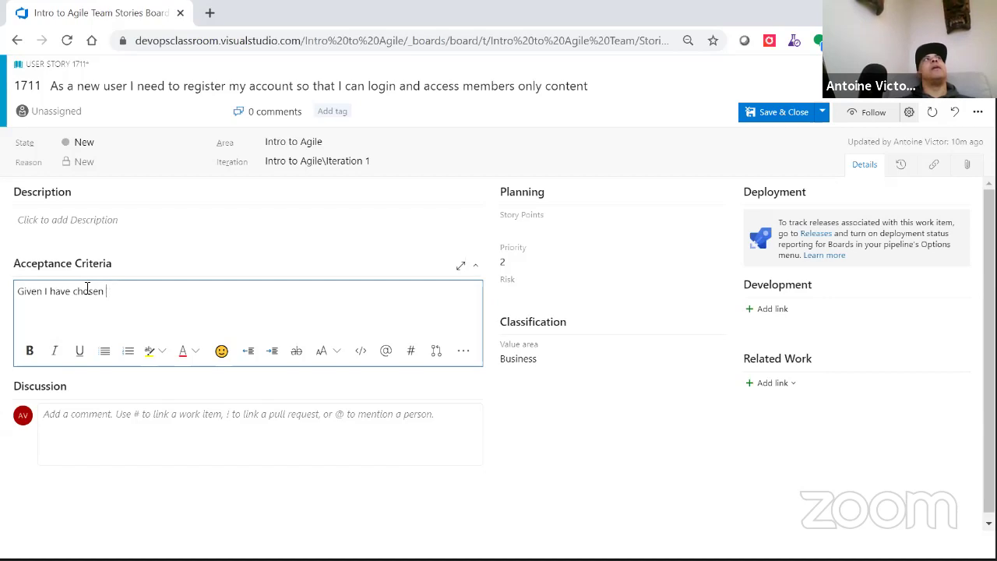
text(to register with email and pag)
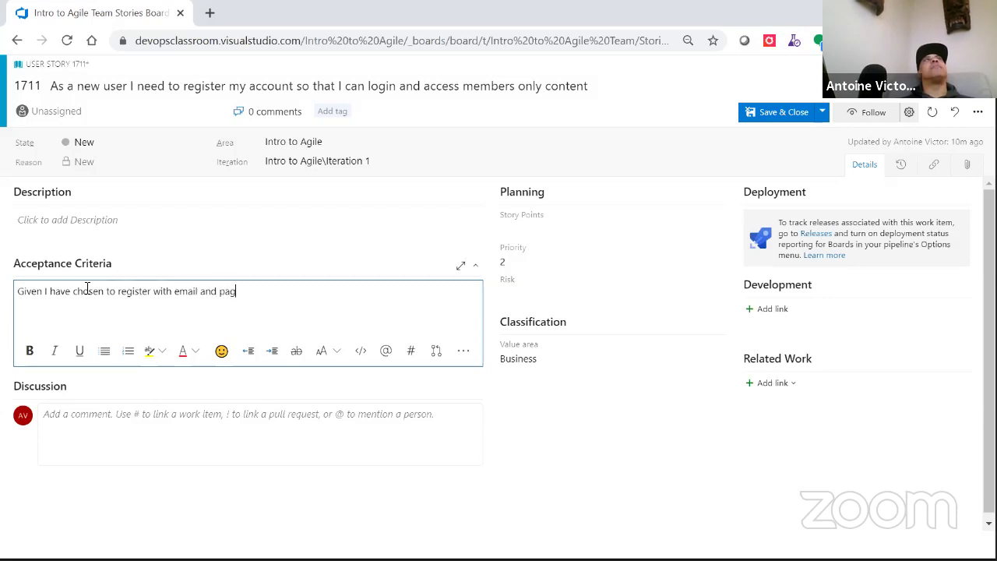
key(BackSpace)
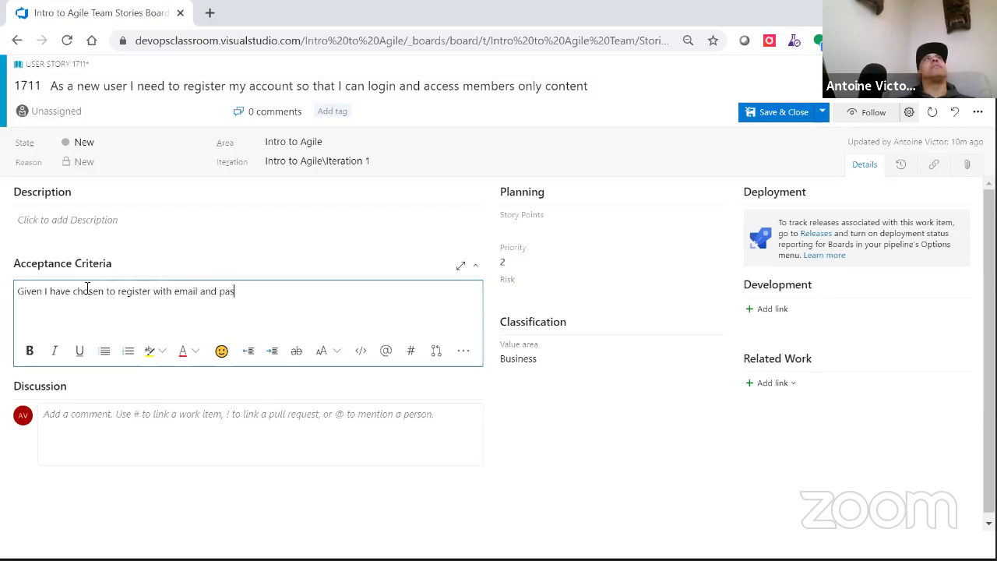
text(ssword)
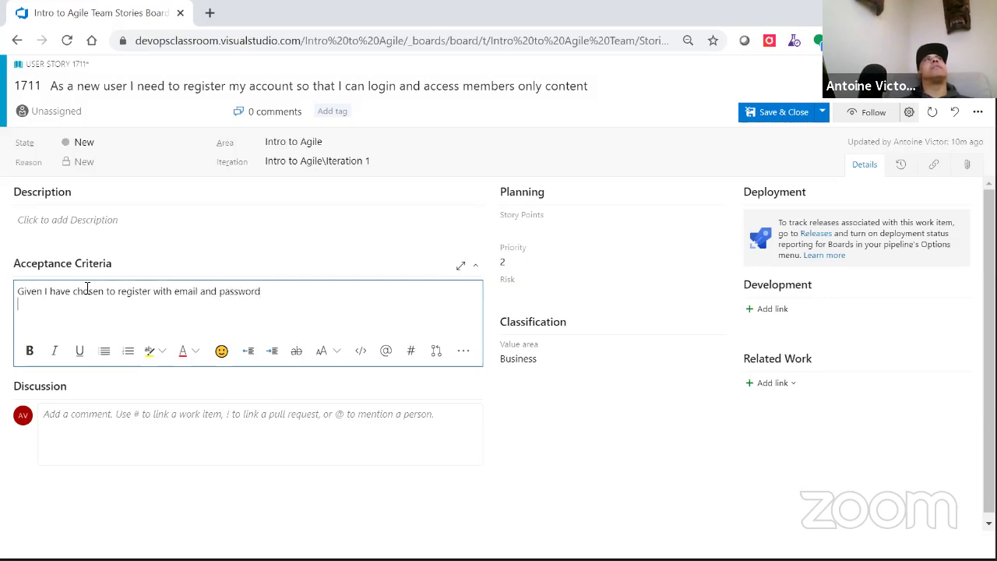
Add the line "When I enter my valid email address" below the Given line
key(Return)
text(When)
key(BackSpace)
text(n)
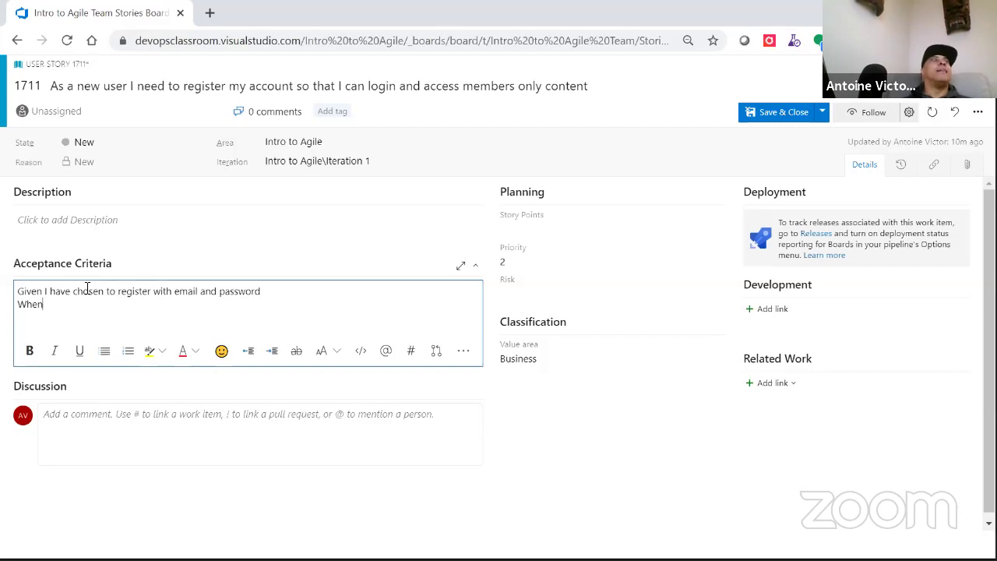
text( I enter)
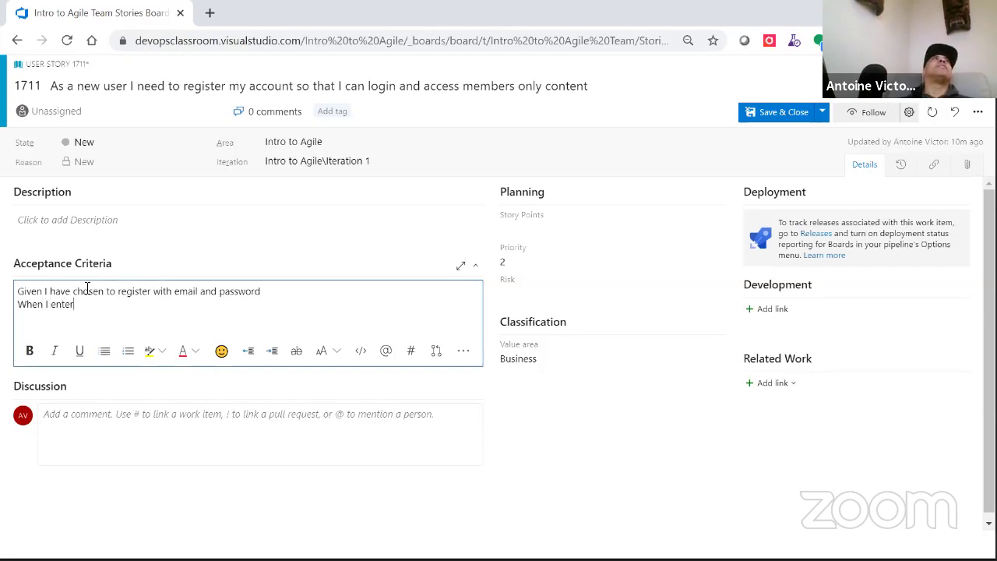
text( my valid email add)
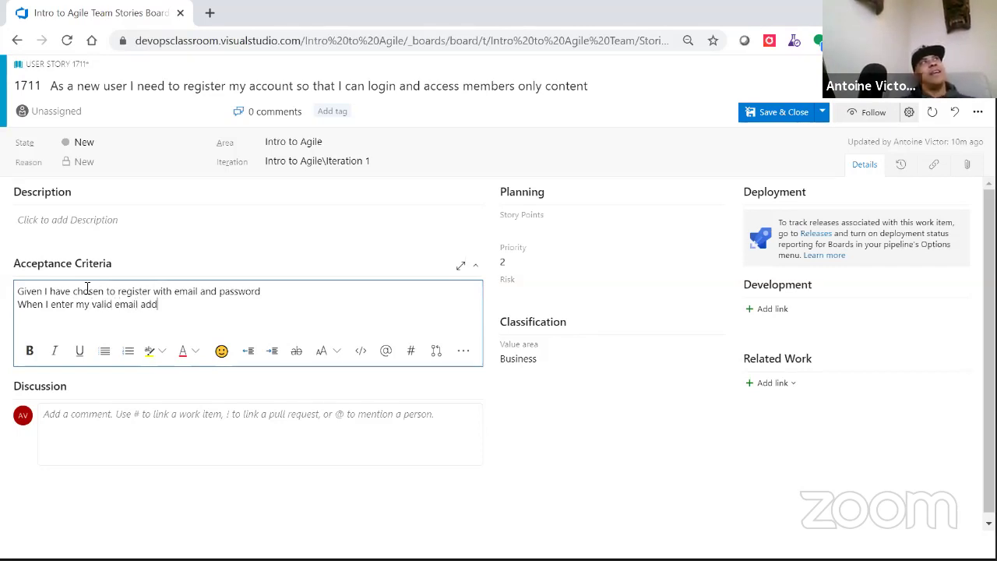
text(ress)
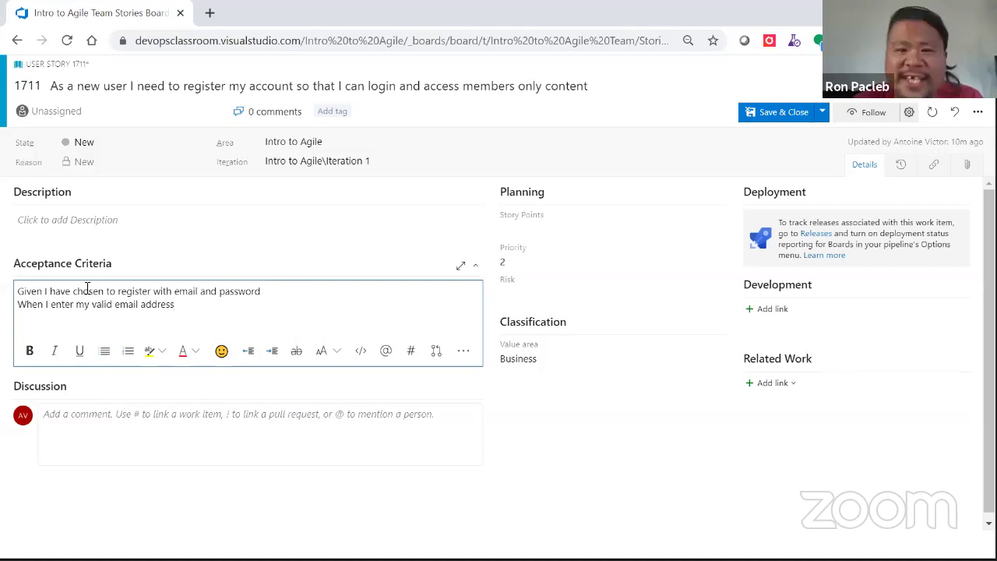
Add the line "And strong Password" below the valid email address line
key(Return)
text(And)
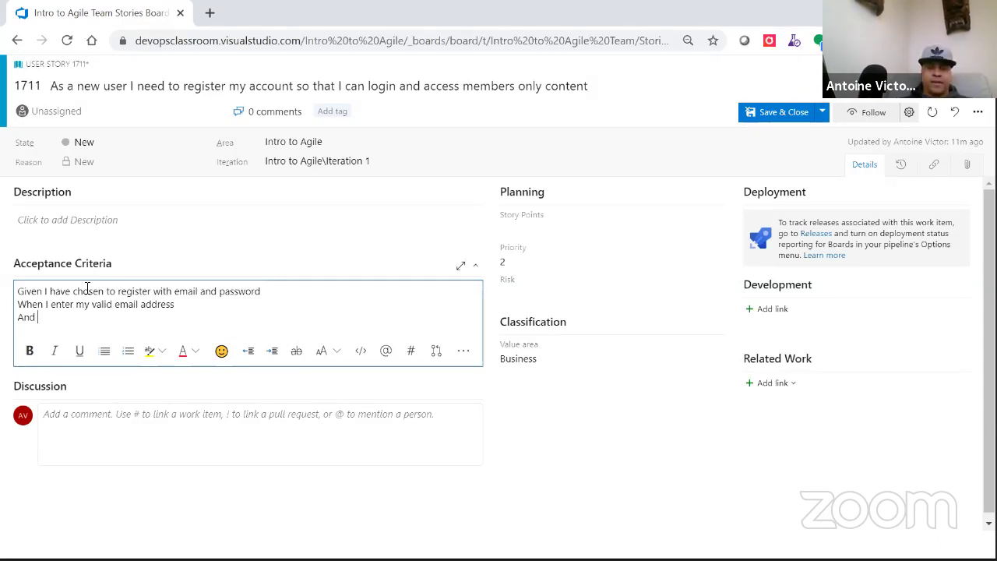
text(s)
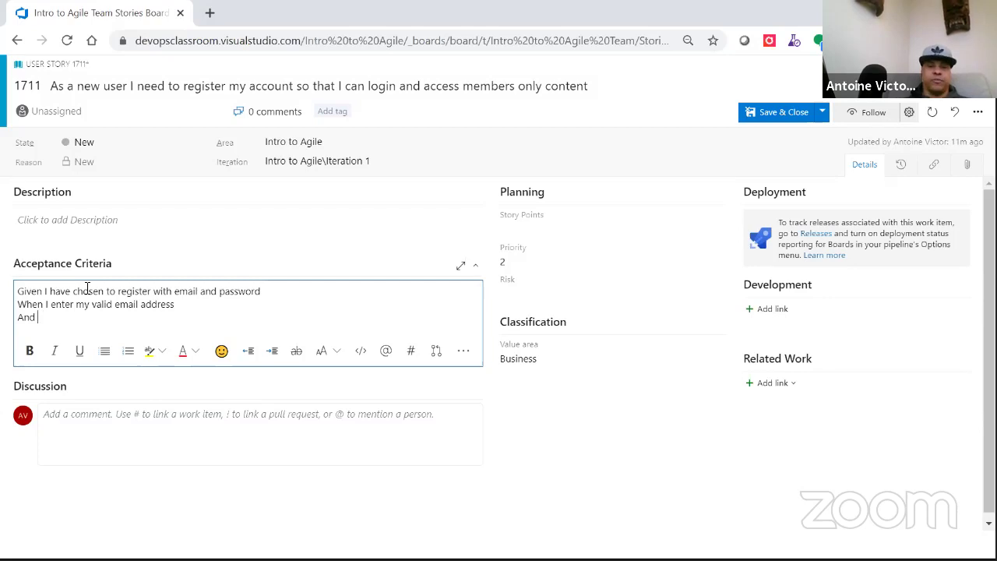
text(trong Pa)
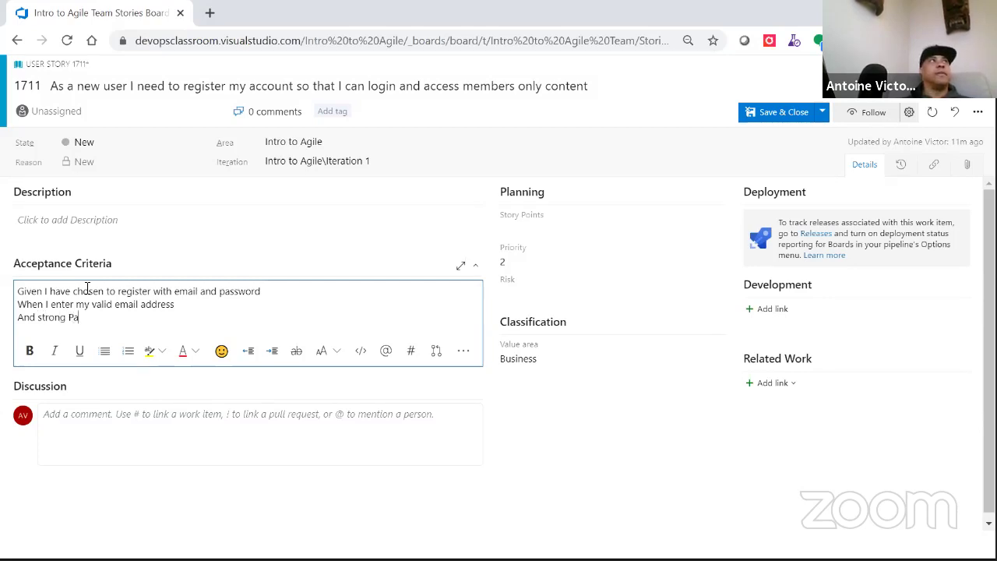
text(ssword)
Add the line "Then I am taken to the members only page" to the acceptance criteria, and save and close the user story
key(Return)
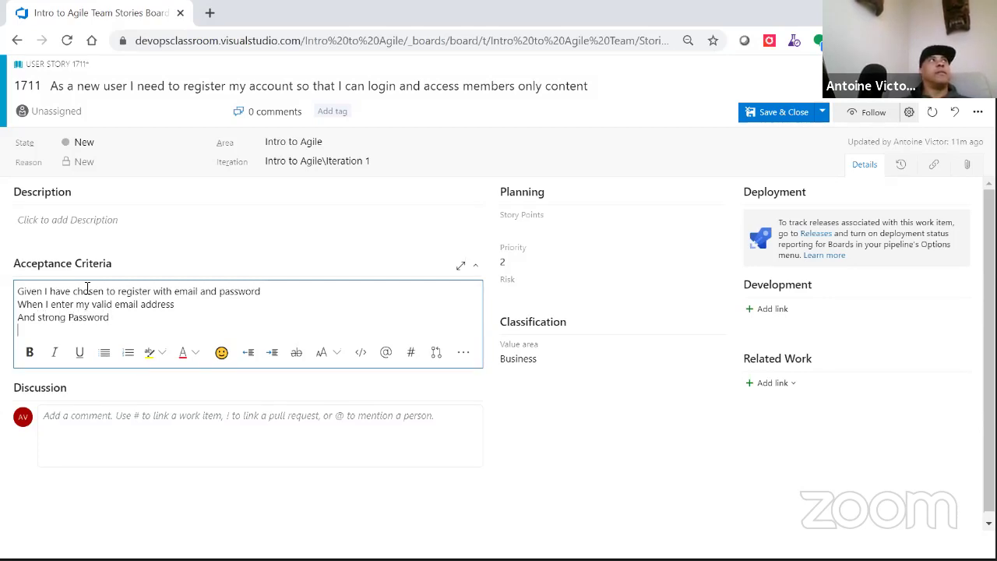
text(Tbh)
key(ctrl+shift+Left)
text(Th)
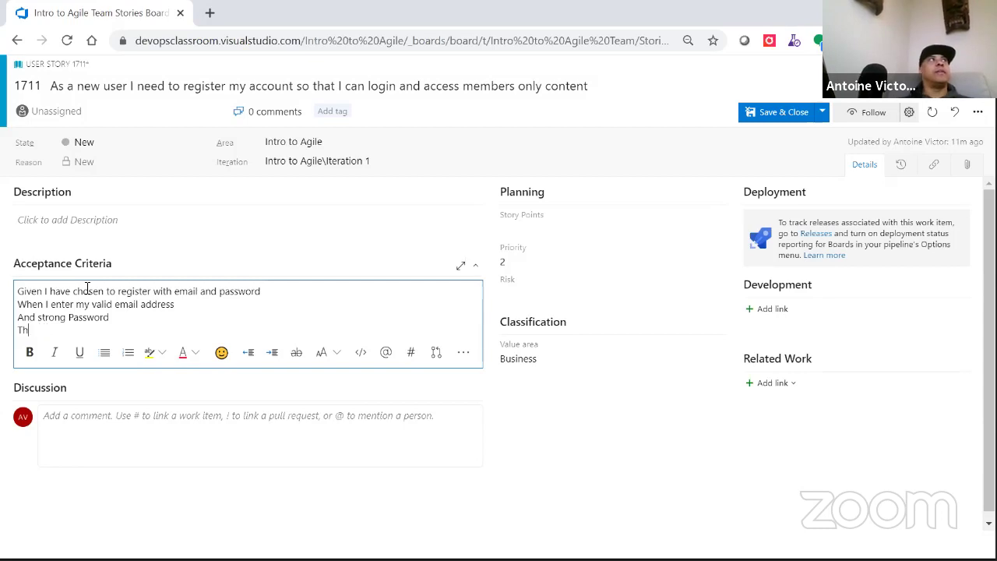
text(en I am take)
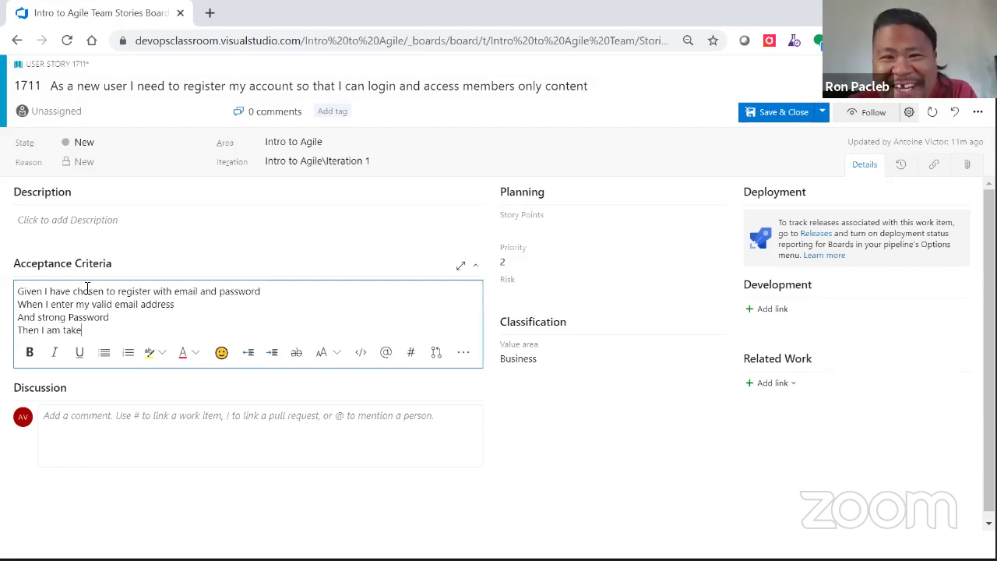
text(n to the )
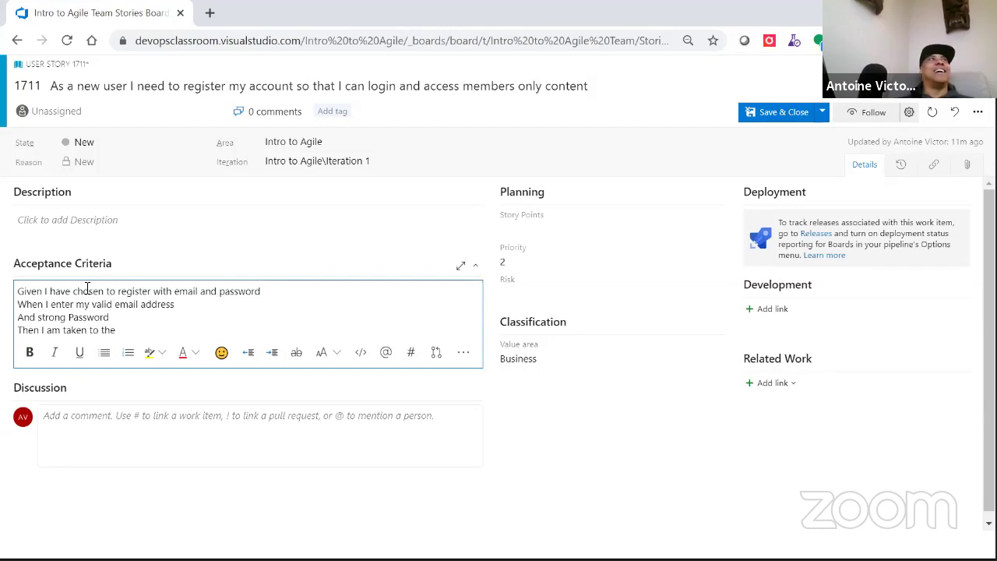
text(members )
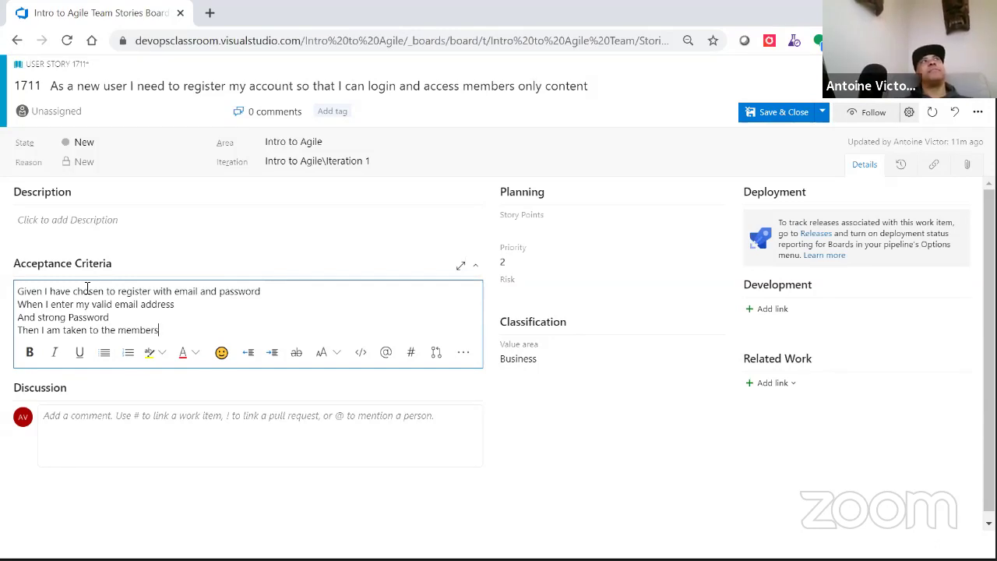
text(only page)
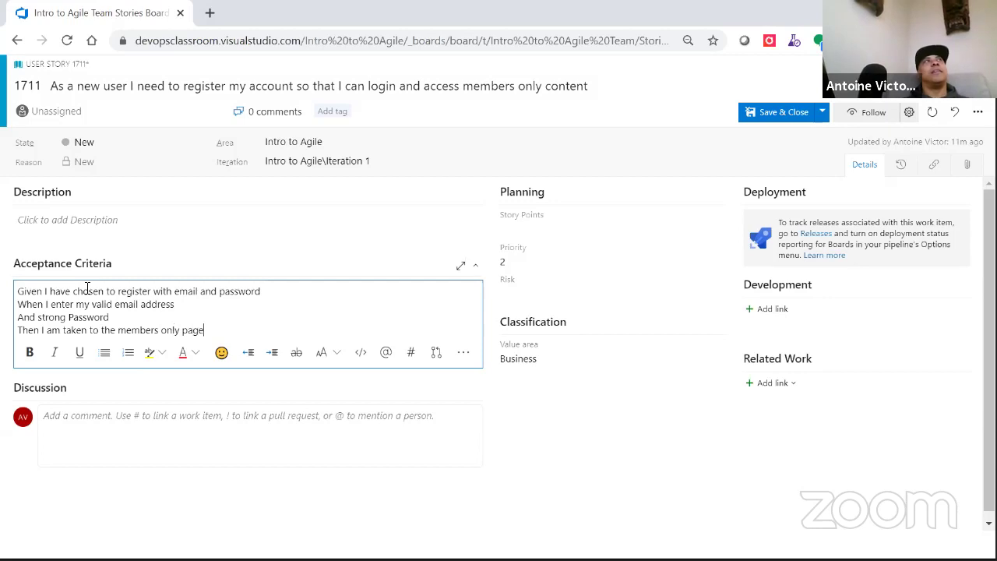
key(Return)
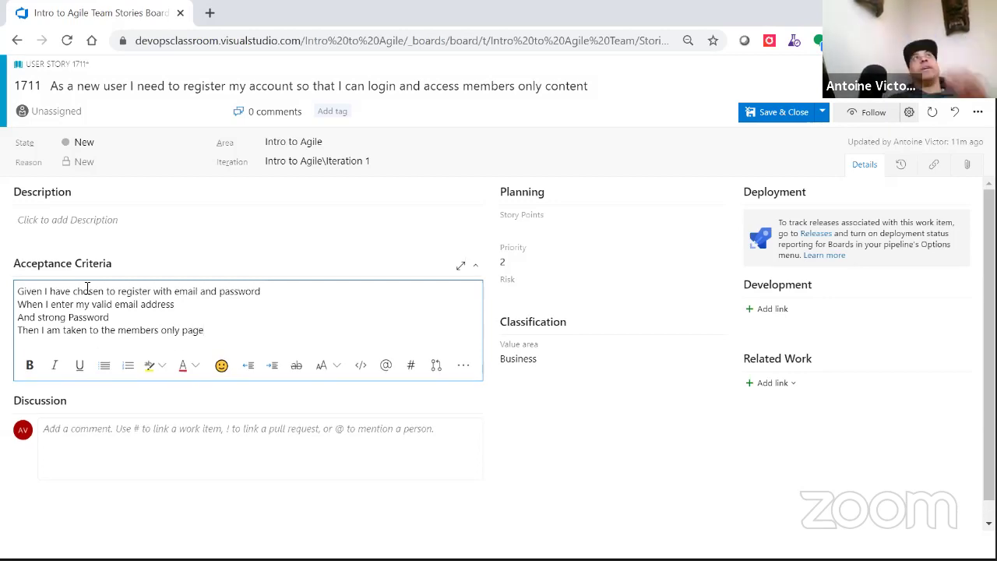
click(775, 114)
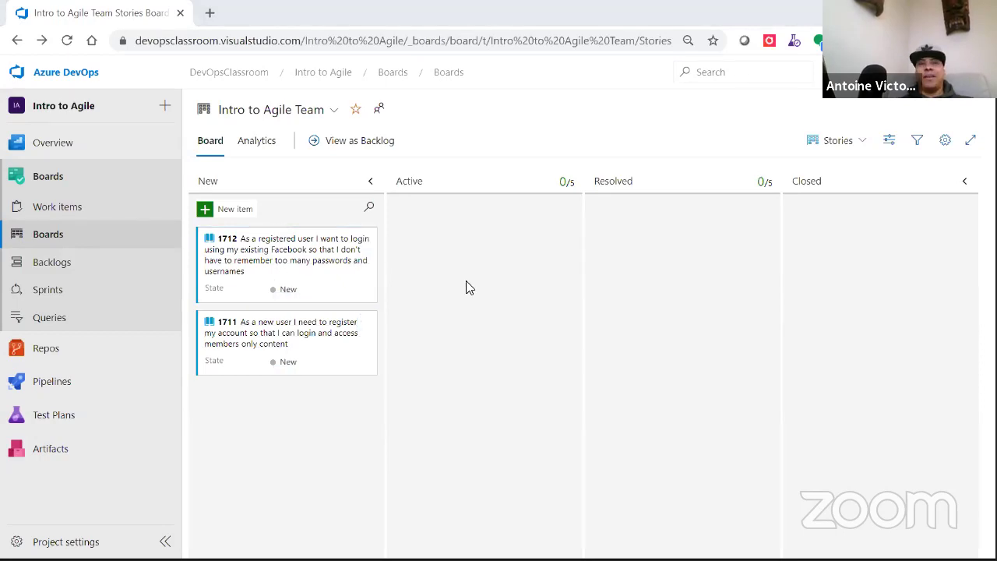
Switch to Visual Studio, run the Intro to Agile App Web UI with IIS Express (Google Chrome), and close the Package Manager Console
key(alt+Tab)
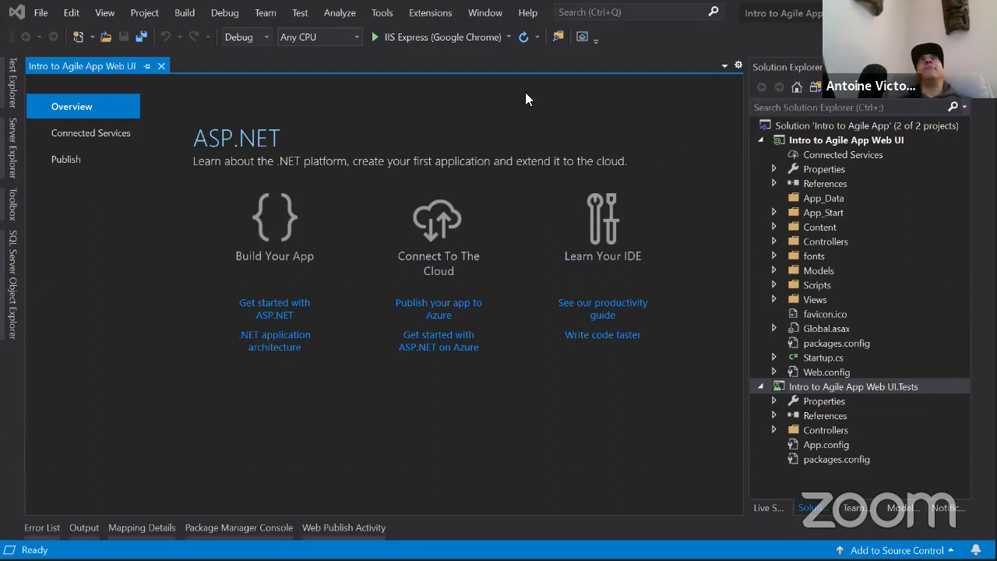
click(440, 37)
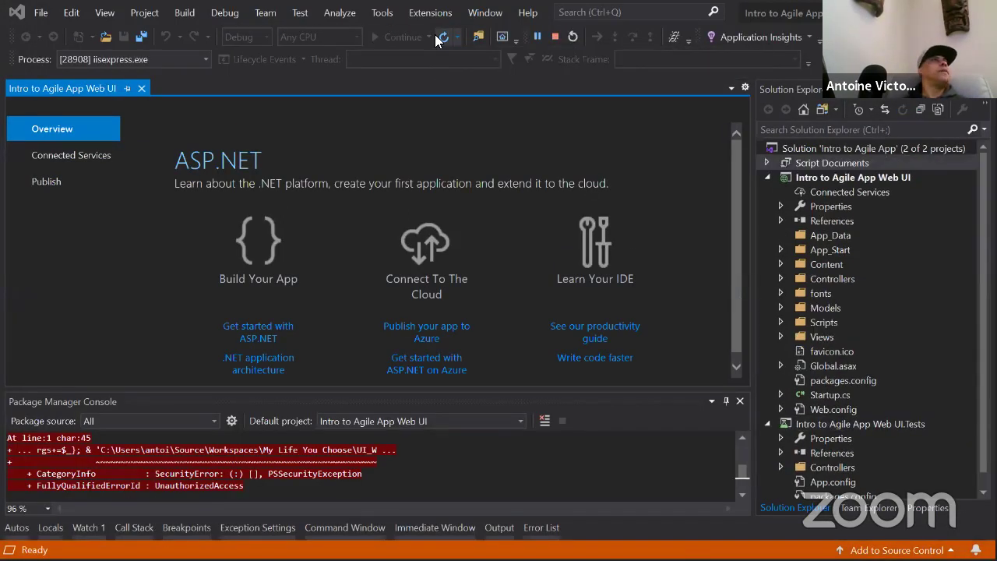
click(740, 401)
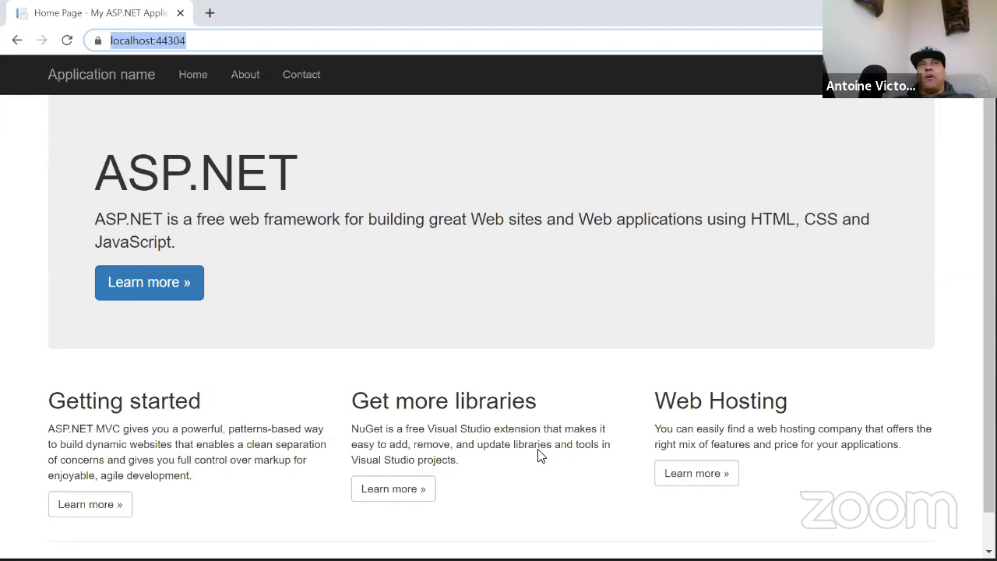
Restore the browser window running the app to a smaller size and narrow it to examine the home page's mobile layout
triple_click(377, 402)
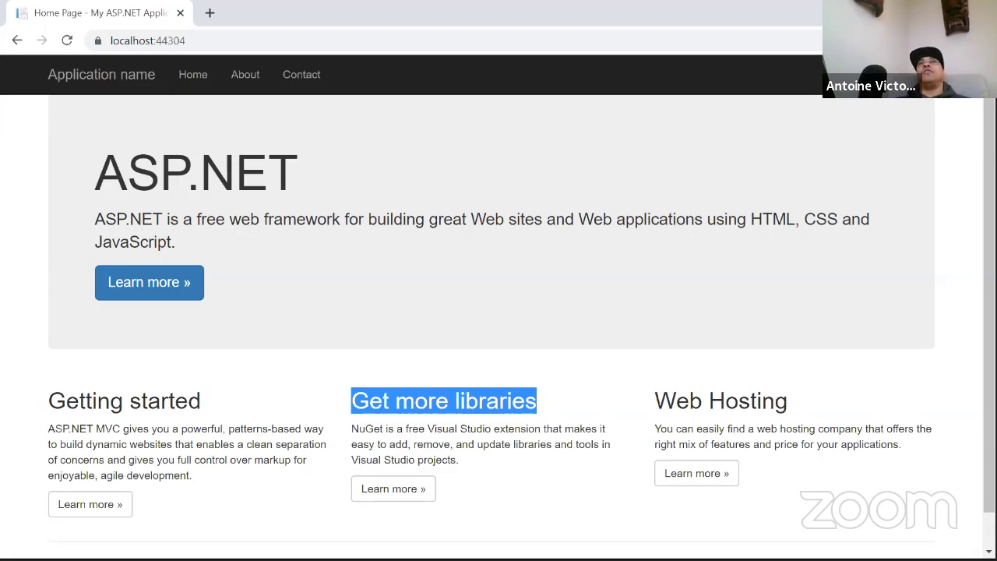
key(super+Down)
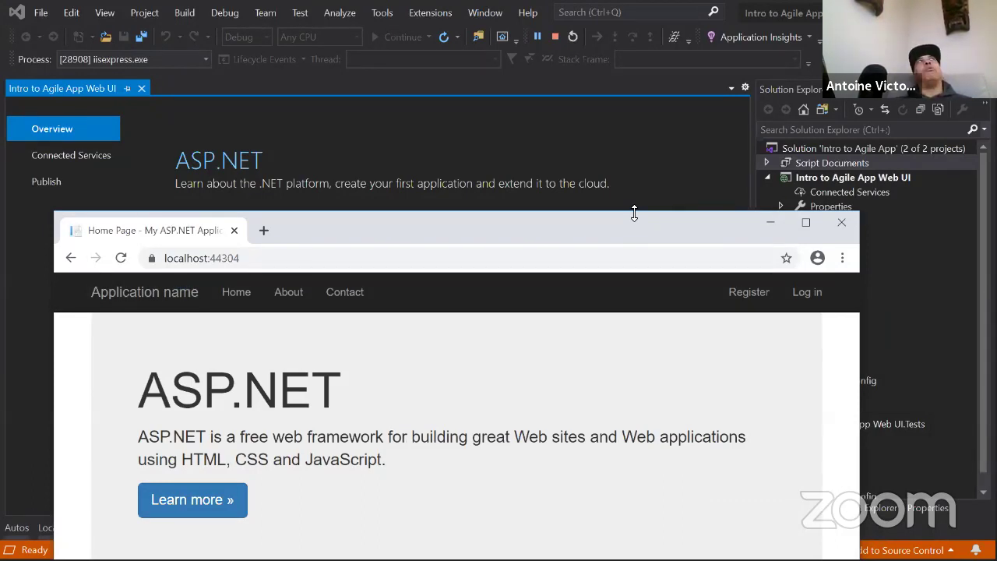
drag(634, 214, 657, 39)
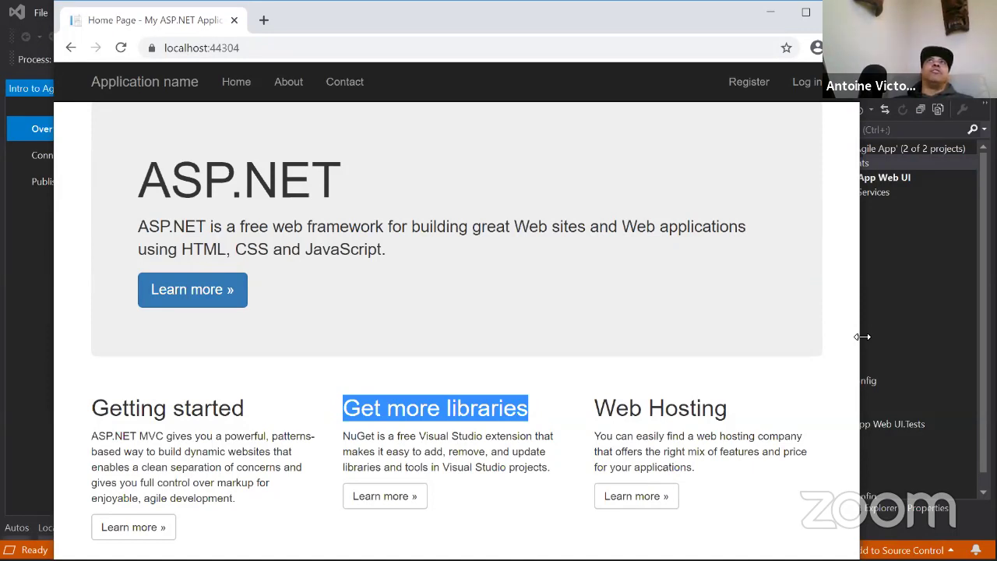
drag(863, 337, 647, 350)
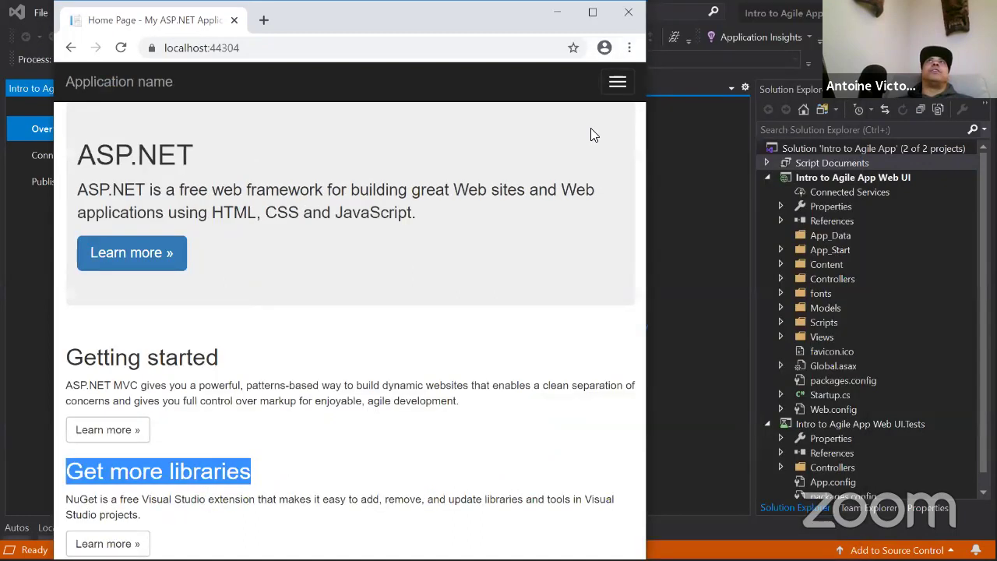
click(617, 86)
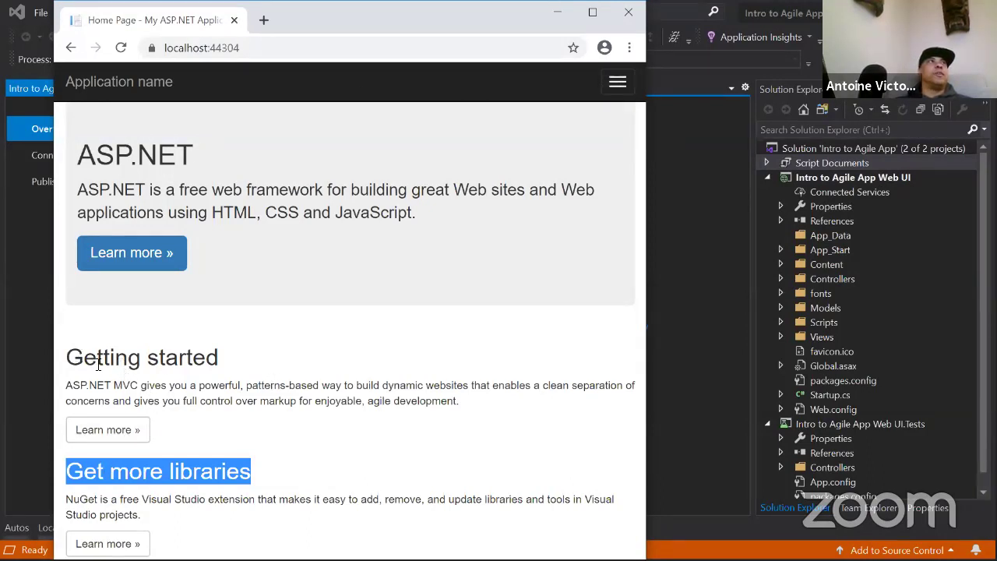
click(175, 468)
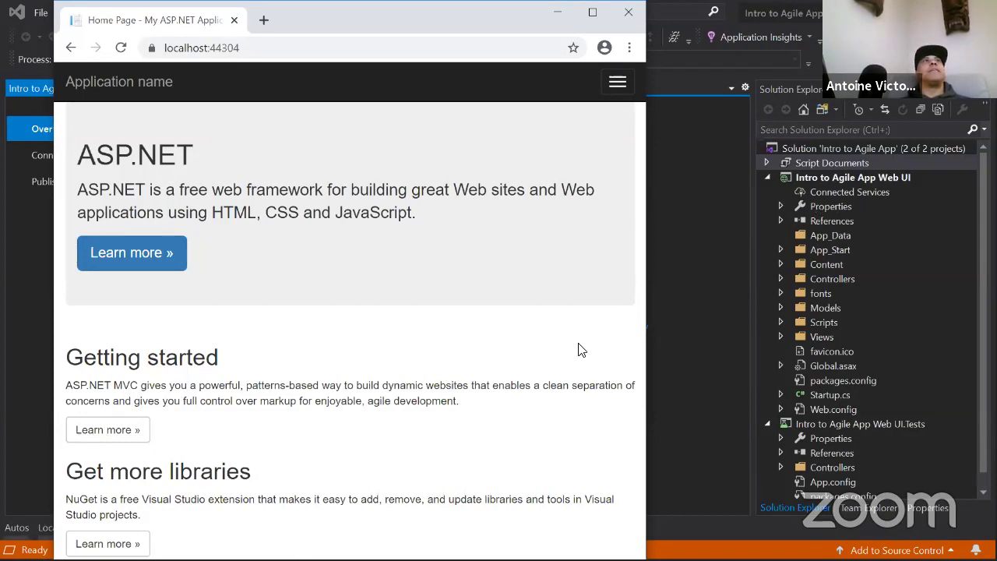
Widen the browser window to nearly full screen and narrow it again to compare how the home page columns rearrange
drag(646, 288, 818, 287)
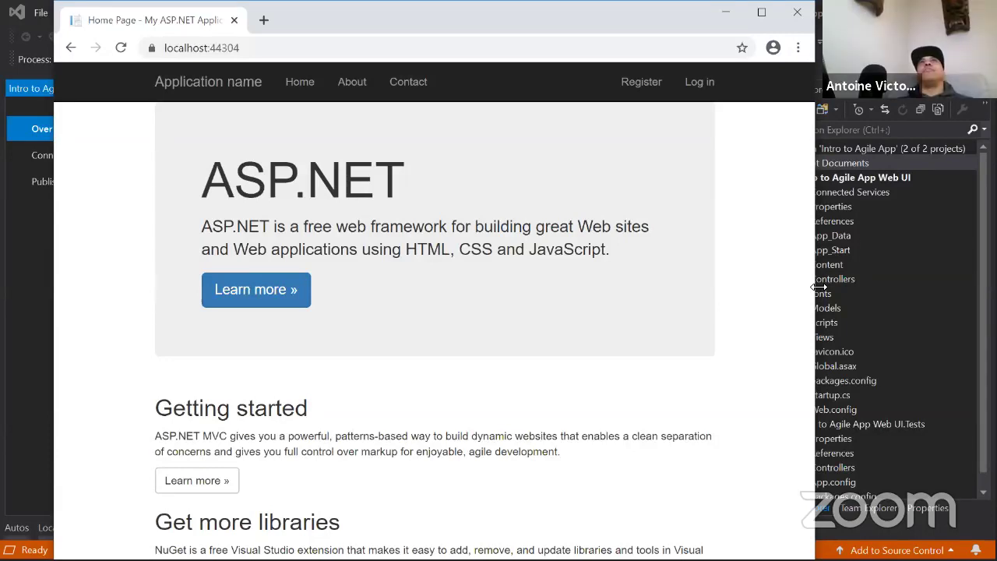
drag(820, 287, 993, 287)
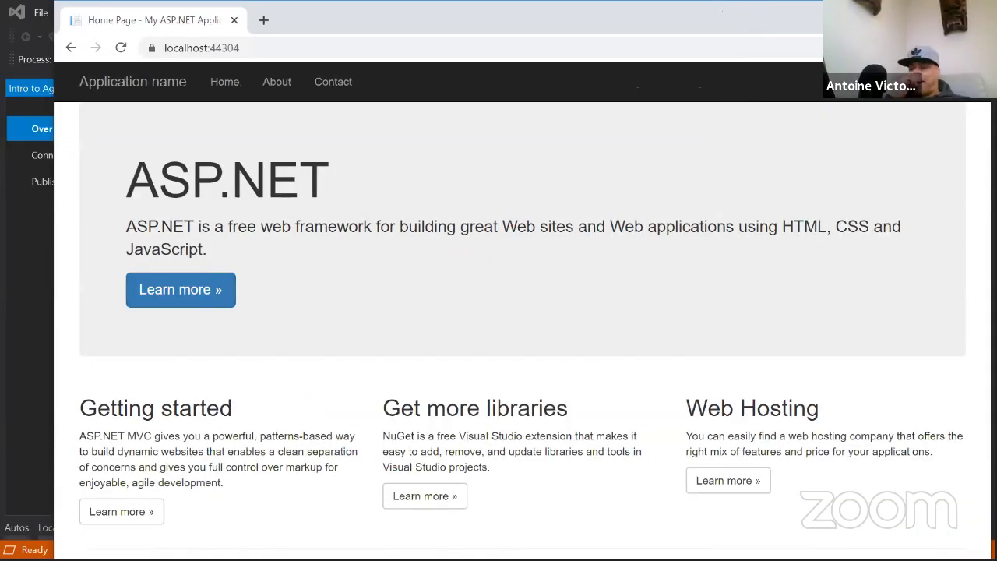
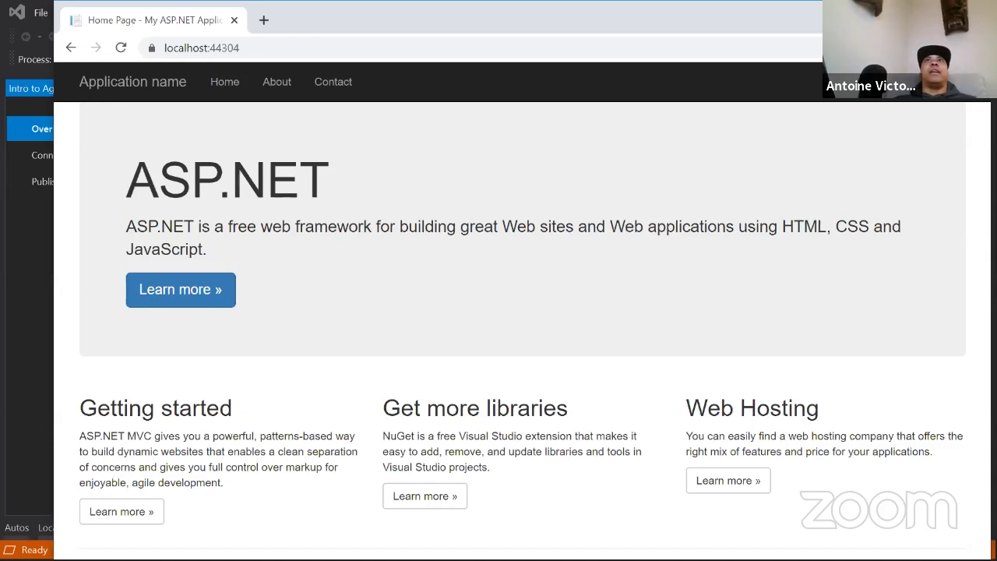
drag(991, 256, 788, 256)
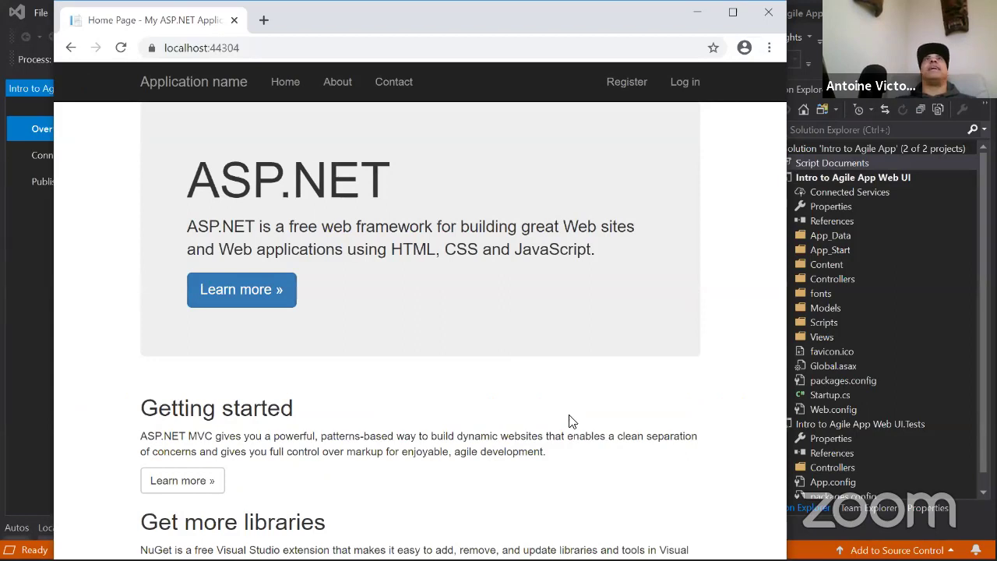
drag(536, 392, 488, 176)
click(480, 351)
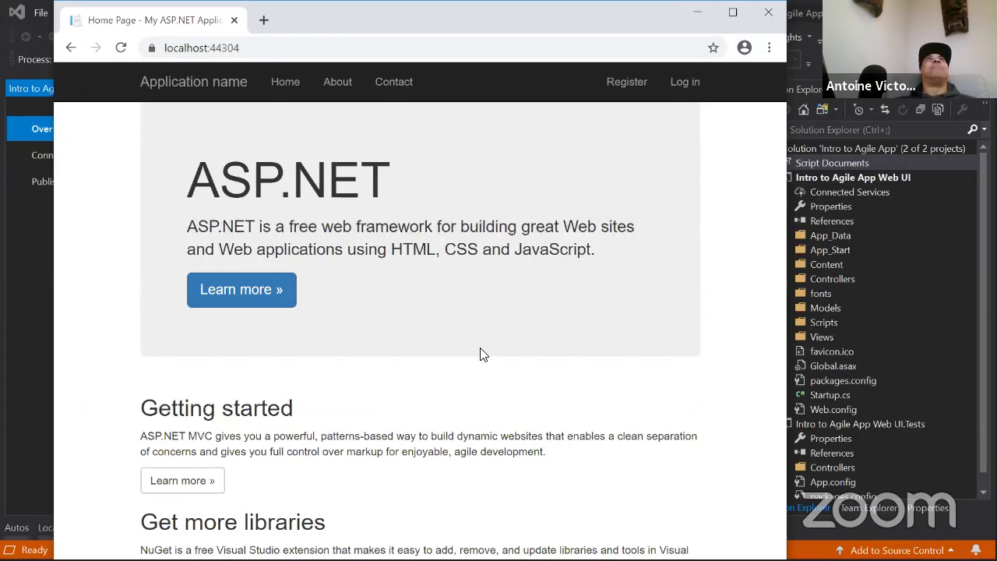
Shorten the browser window and look through the home page from the header down to the footer and back
drag(458, 417, 692, 555)
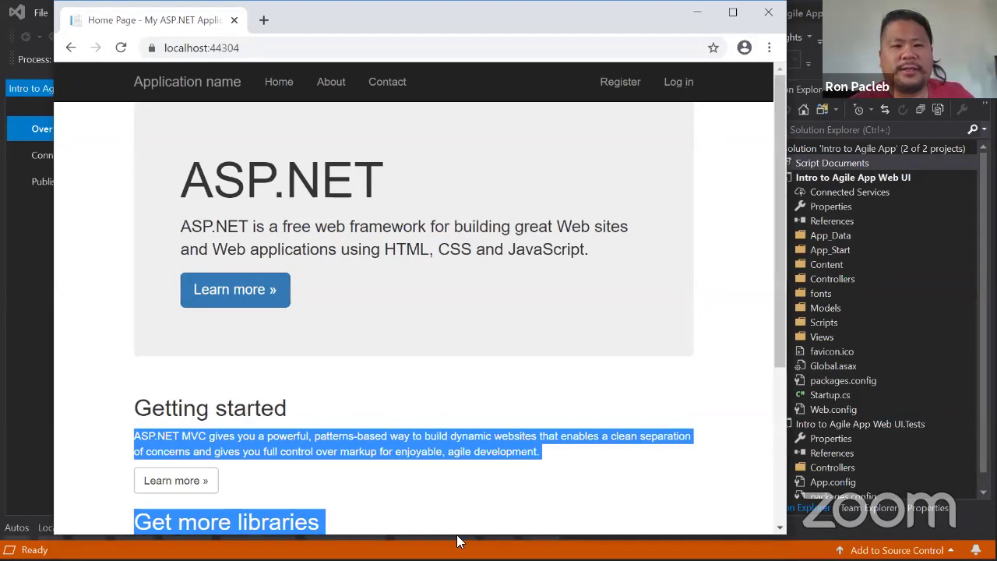
scroll(654, 330, down, 3)
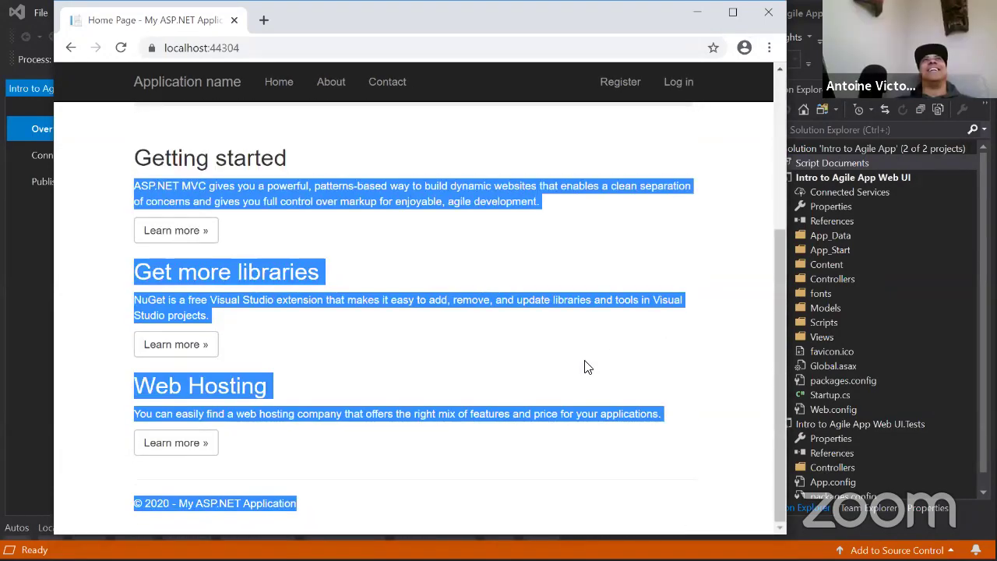
click(585, 367)
scroll(370, 301, up, 3)
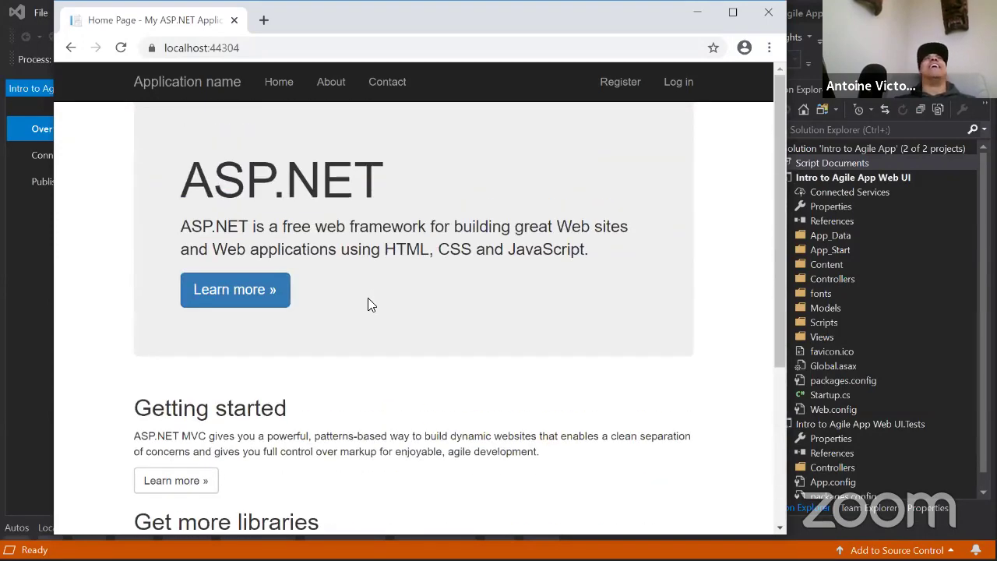
scroll(370, 305, down, 3)
scroll(370, 305, up, 3)
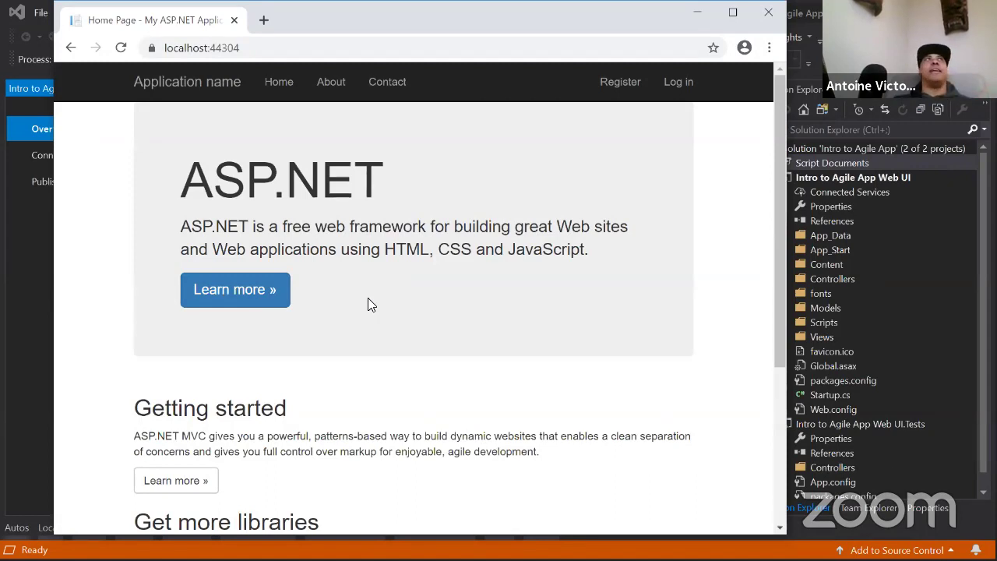
Switch back to Visual Studio and examine the web UI and test projects in the solution
key(alt+Tab)
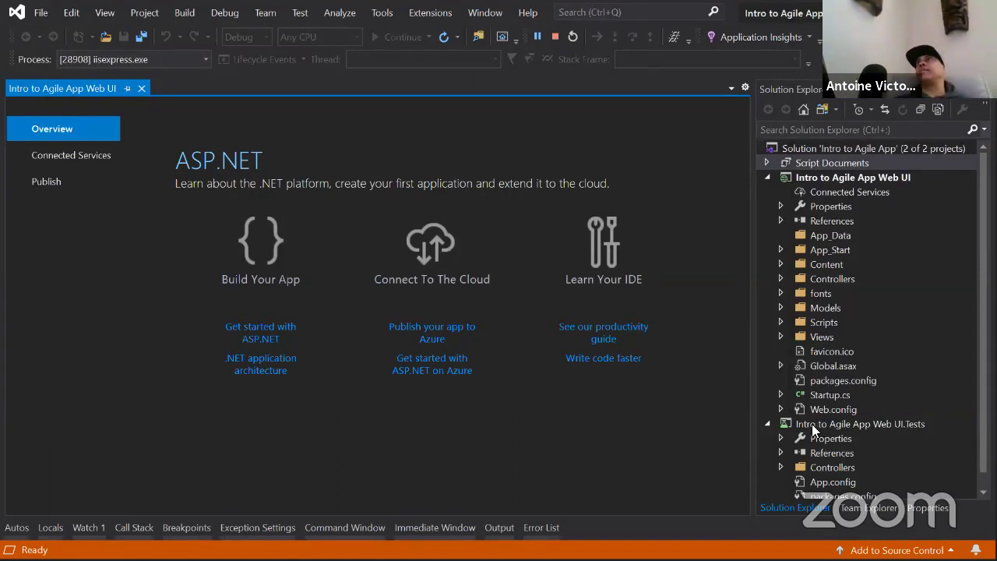
scroll(836, 393, down, 1)
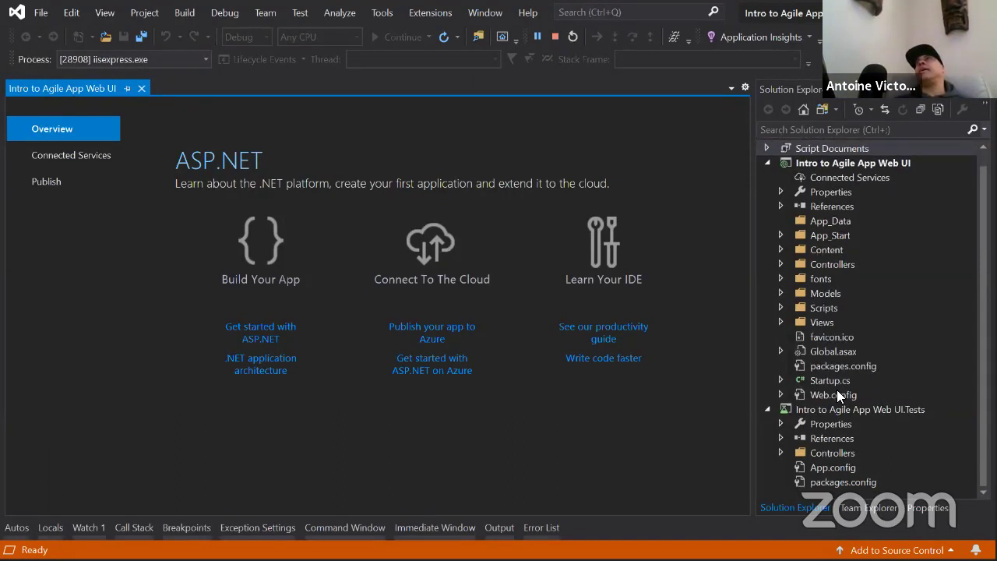
Open the Index.cshtml file from the Home folder under Views in the Intro to Agile App Web UI project
click(782, 322)
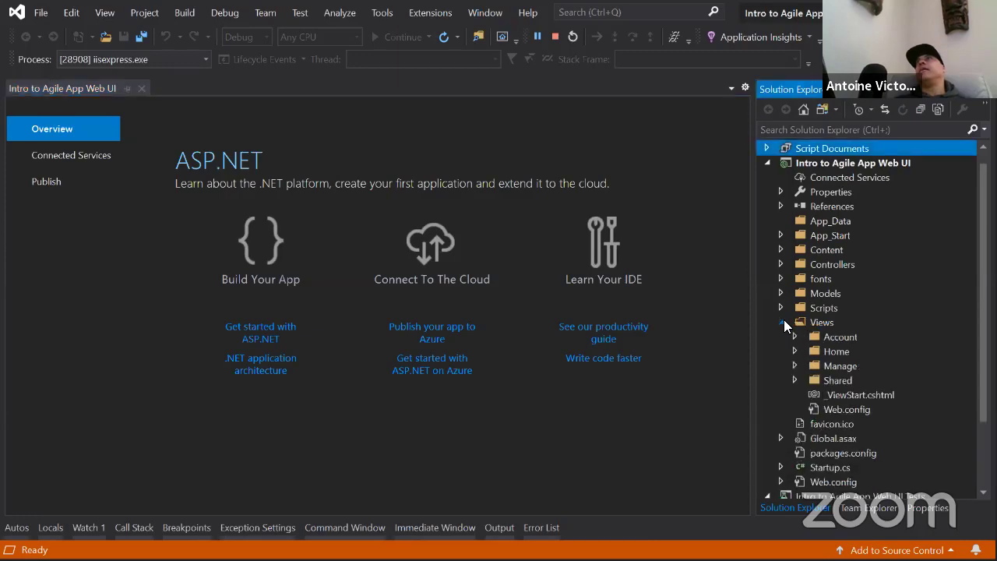
click(794, 351)
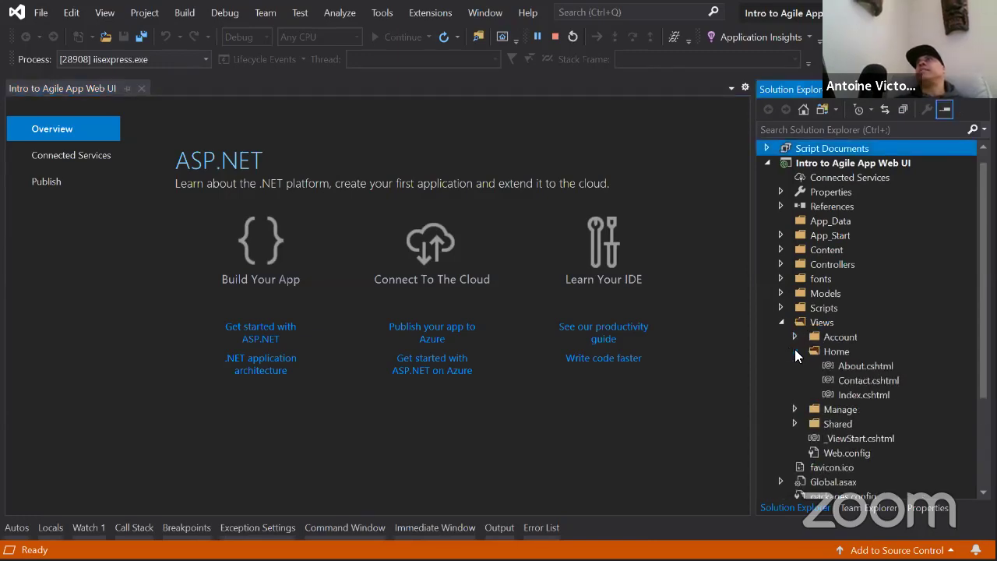
double_click(862, 393)
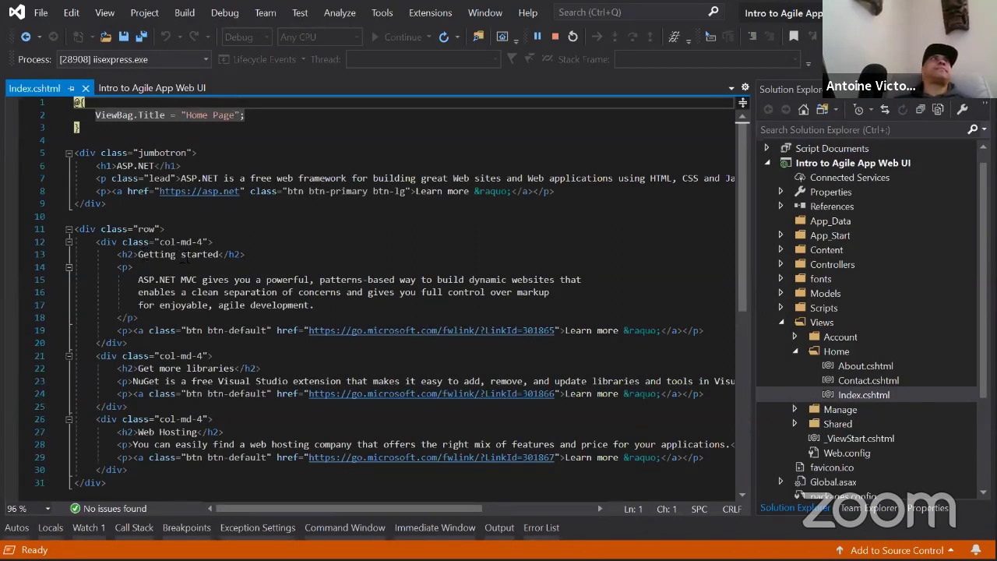
Replace the "Getting started" h2 heading text with "My Cool New Website!"
double_click(195, 254)
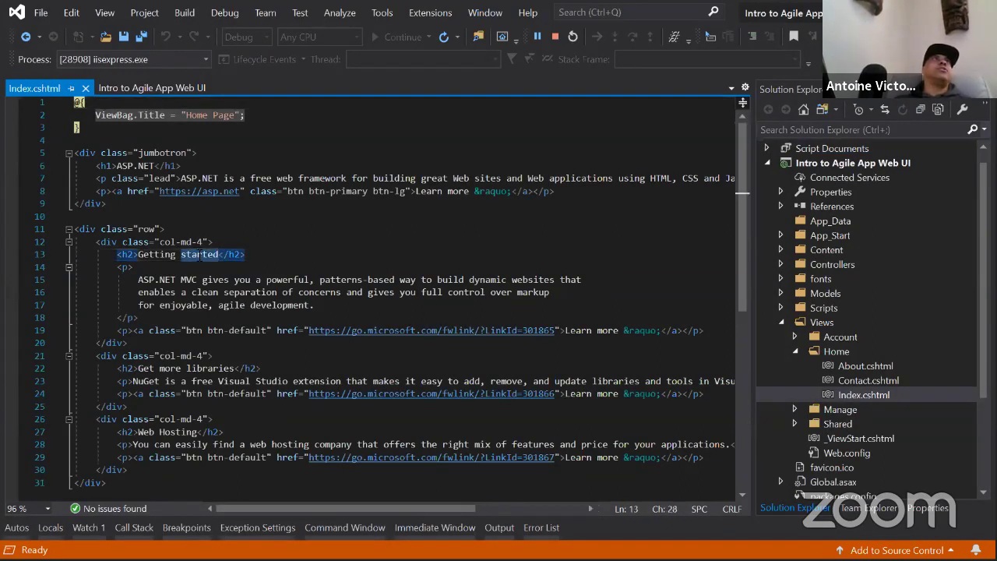
triple_click(195, 254)
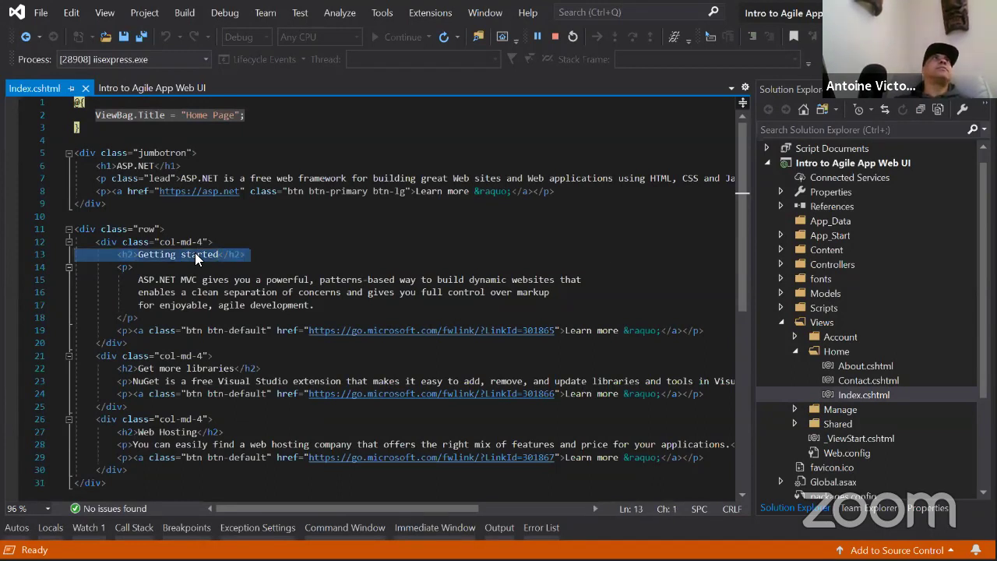
double_click(194, 254)
key(BackSpace)
key(BackSpace)
key(BackSpace)
key(BackSpace)
key(BackSpace)
key(BackSpace)
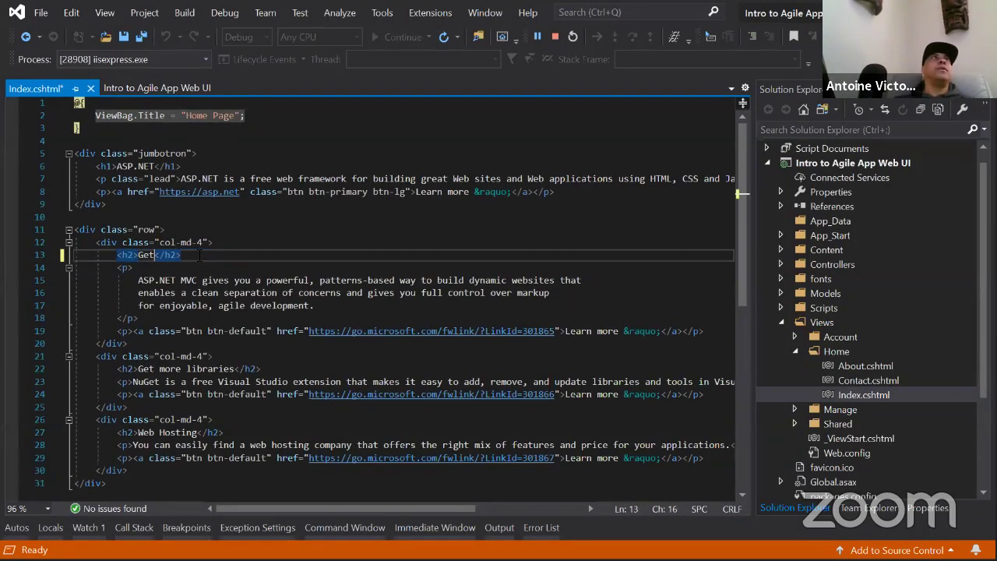
key(BackSpace)
key(BackSpace)
key(BackSpace)
text(M)
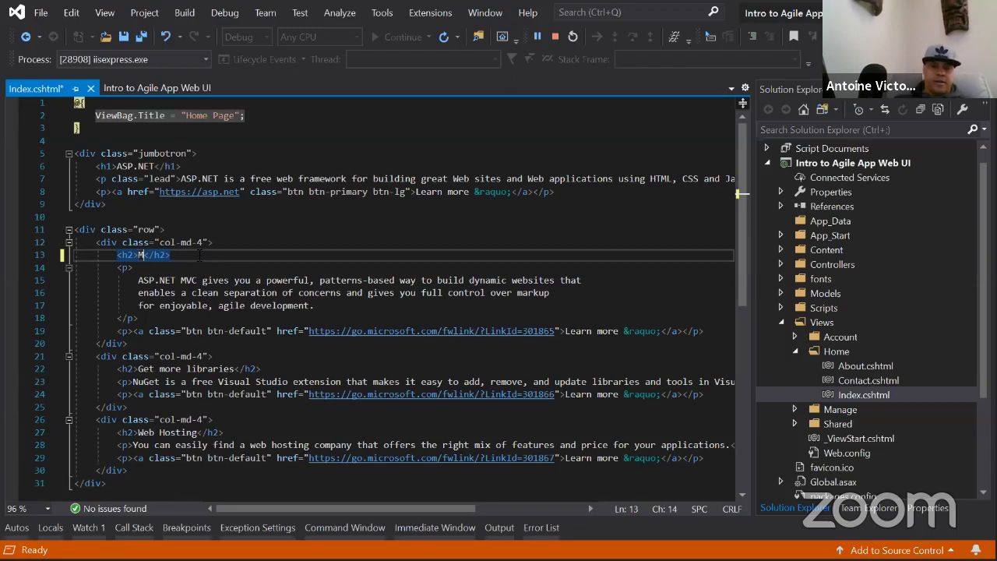
text(y Cool New We)
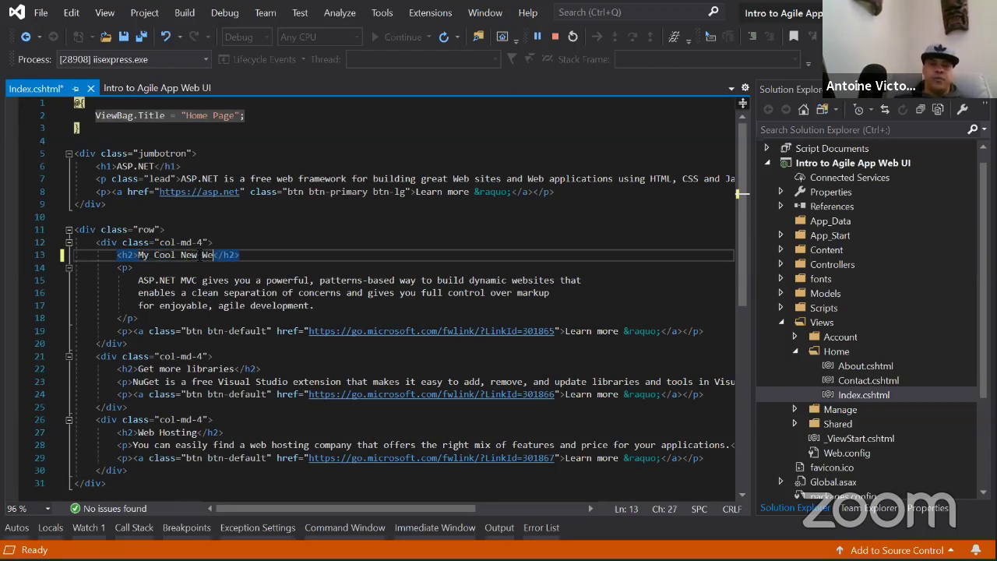
text(bsite!)
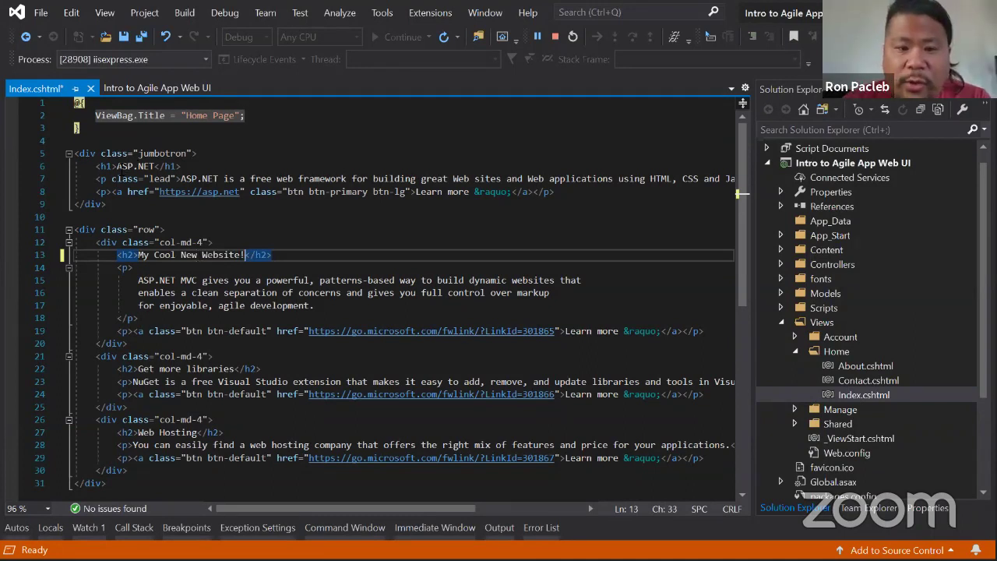
click(153, 168)
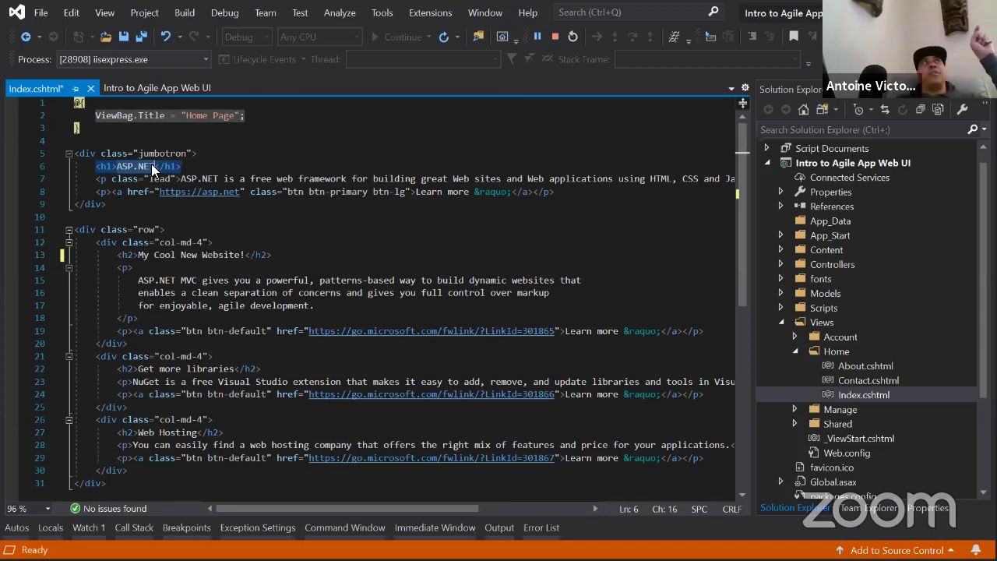
click(40, 12)
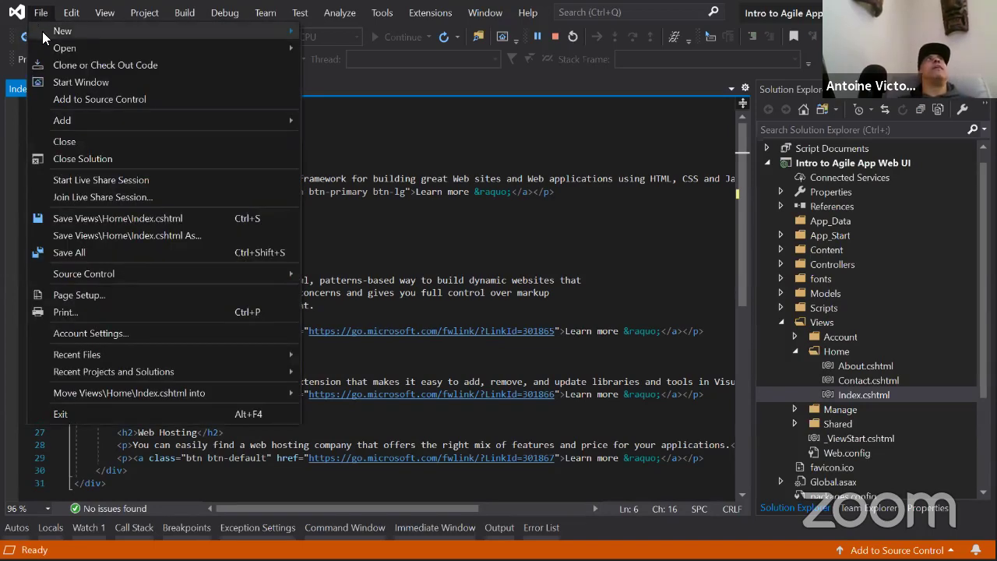
click(320, 25)
click(144, 12)
key(Escape)
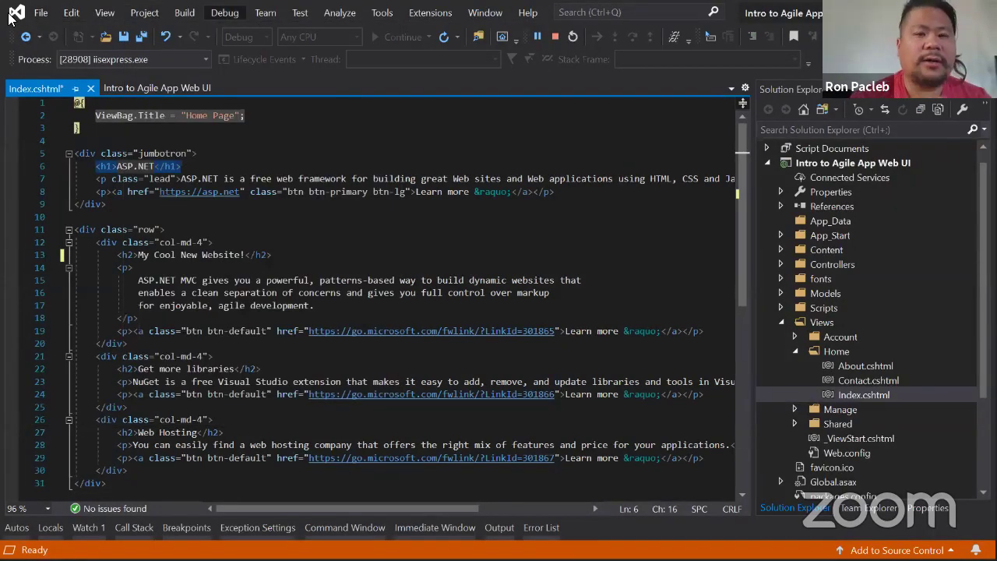
click(105, 13)
key(Left)
key(Left)
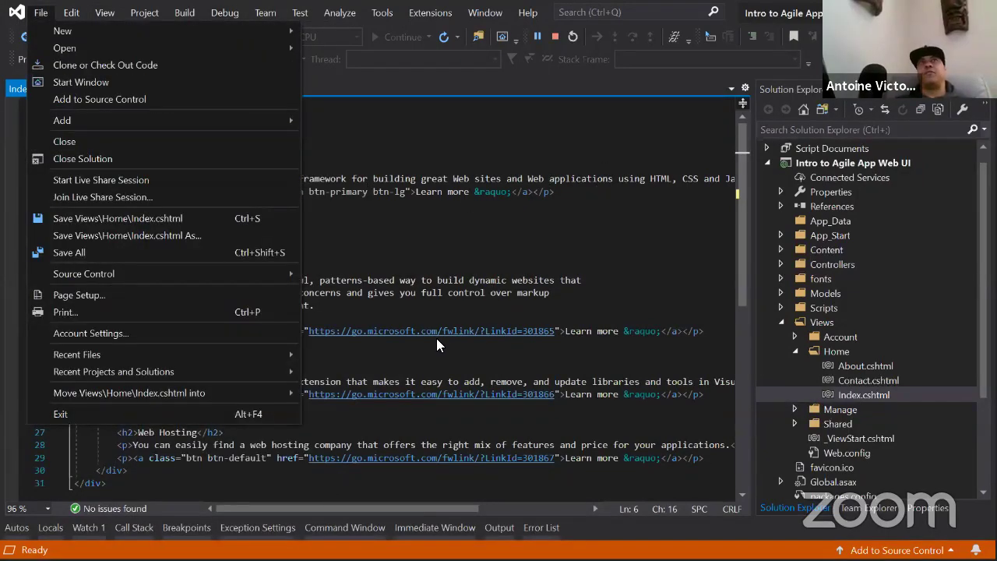
click(454, 241)
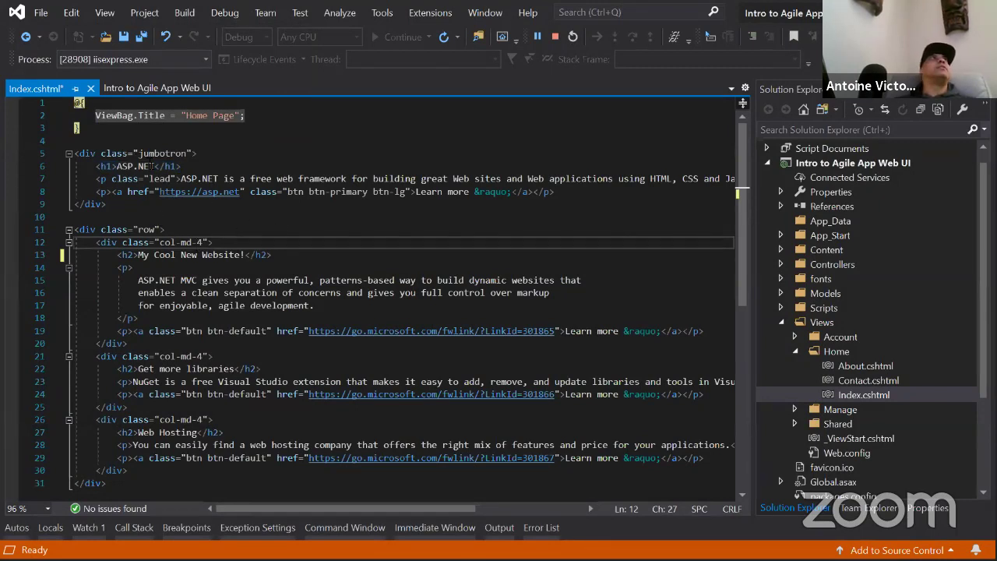
Replace the jumbotron's "ASP.NET" h1 heading text with "My Cool new Website"
drag(155, 166, 118, 166)
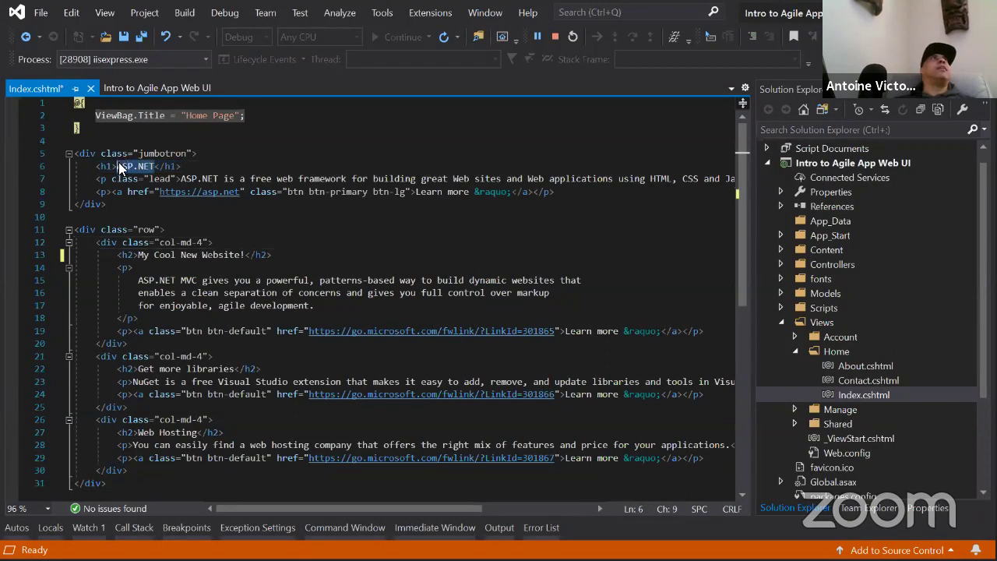
text(My Cool )
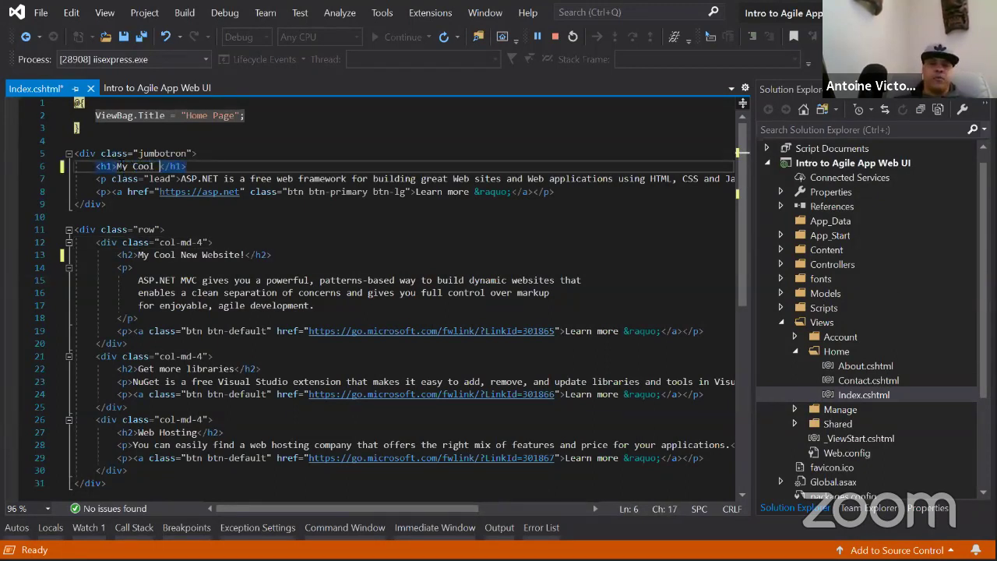
text(new Websi)
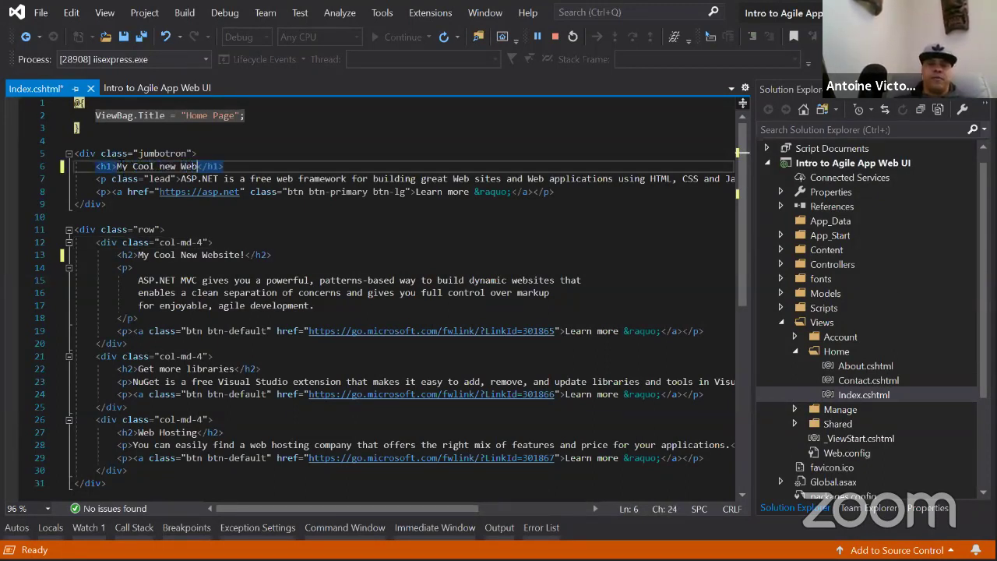
text(te)
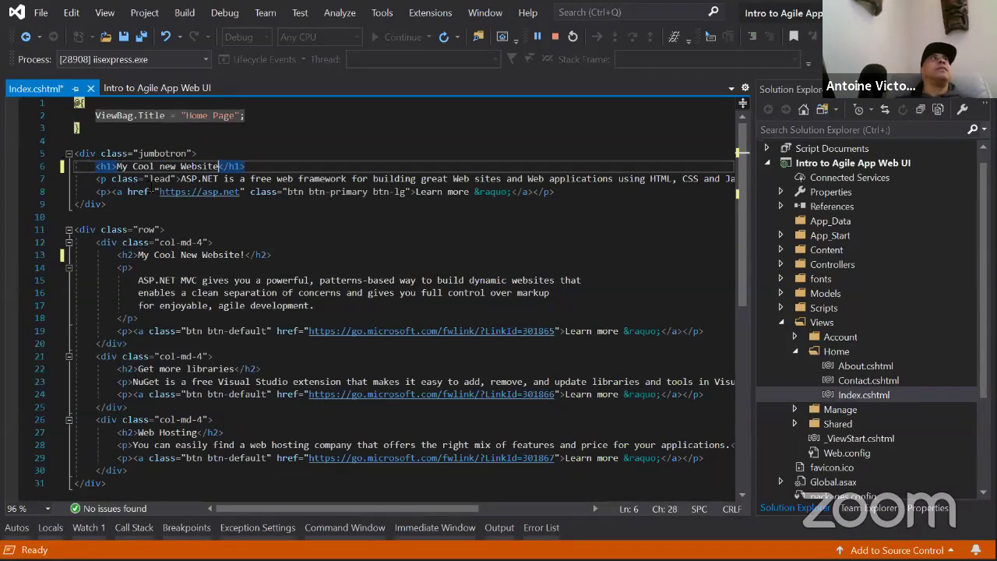
Replace the jumbotron's whole lead paragraph text with "Buy my products follow me on YouTube and Instagram."
drag(181, 178, 301, 182)
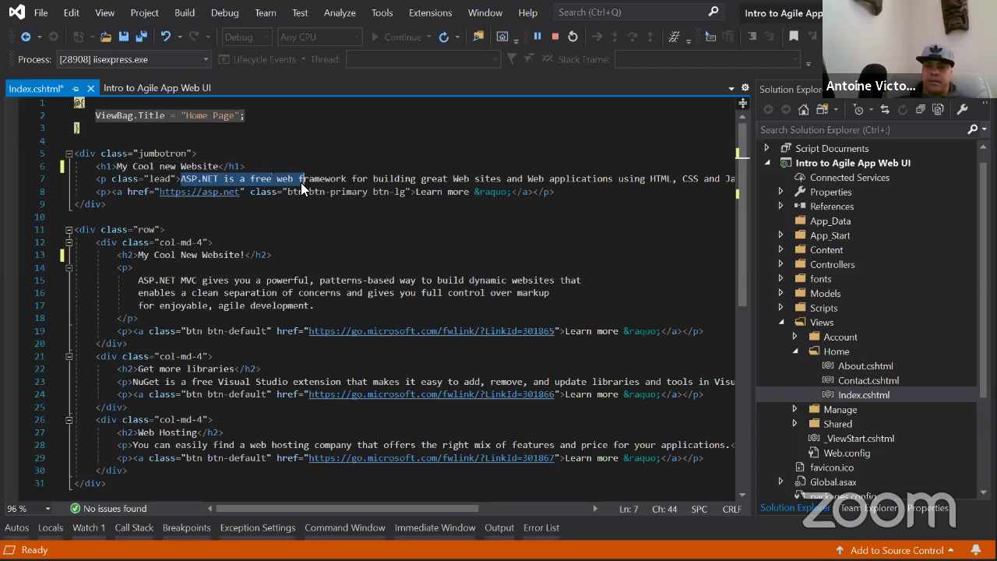
key(shift+End)
key(shift+Left)
key(shift+Left)
key(shift+Left)
key(shift+Left)
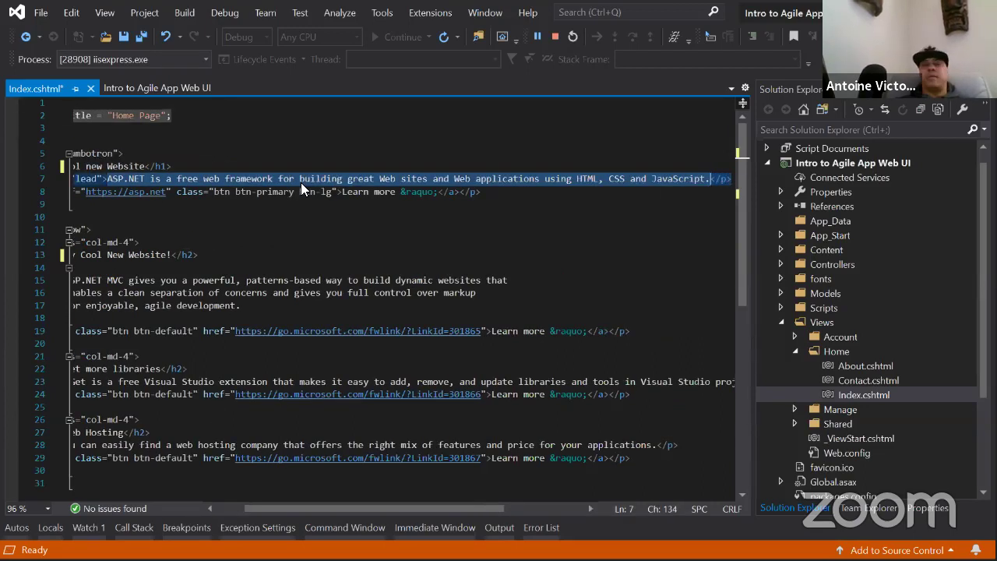
text(By)
key(BackSpace)
text(uy m)
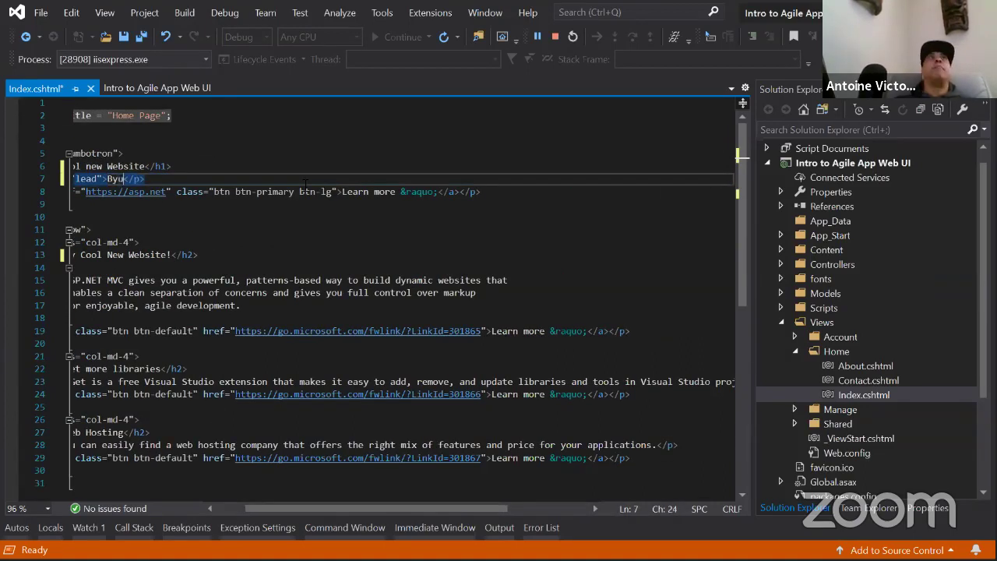
key(BackSpace)
key(BackSpace)
key(BackSpace)
key(BackSpace)
key(BackSpace)
text(u)
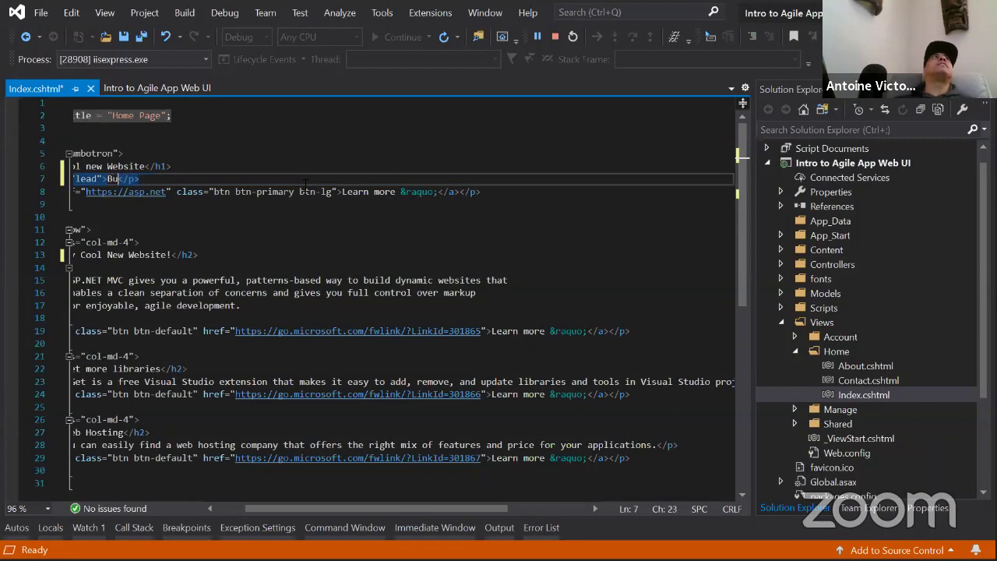
text(y my )
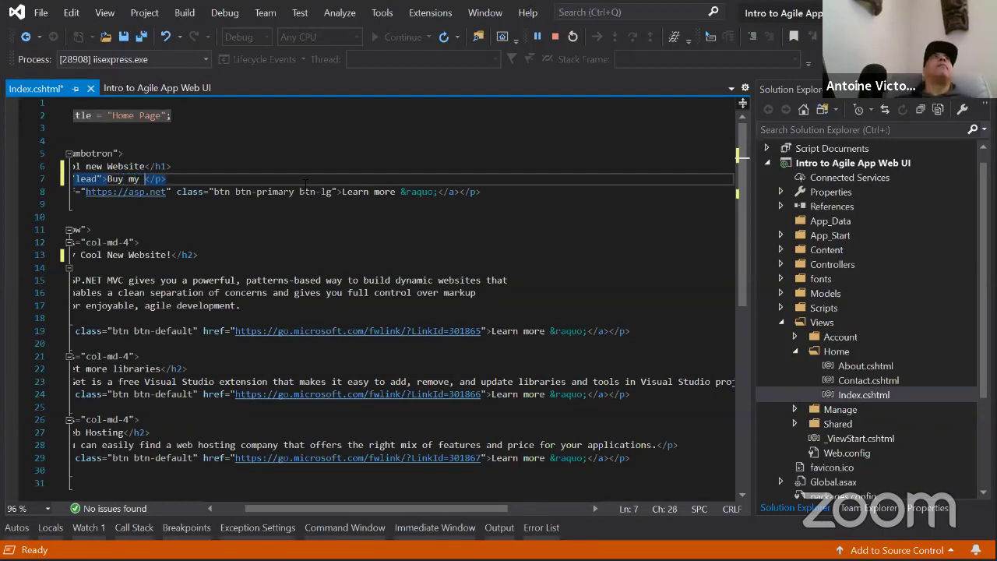
text(products fo)
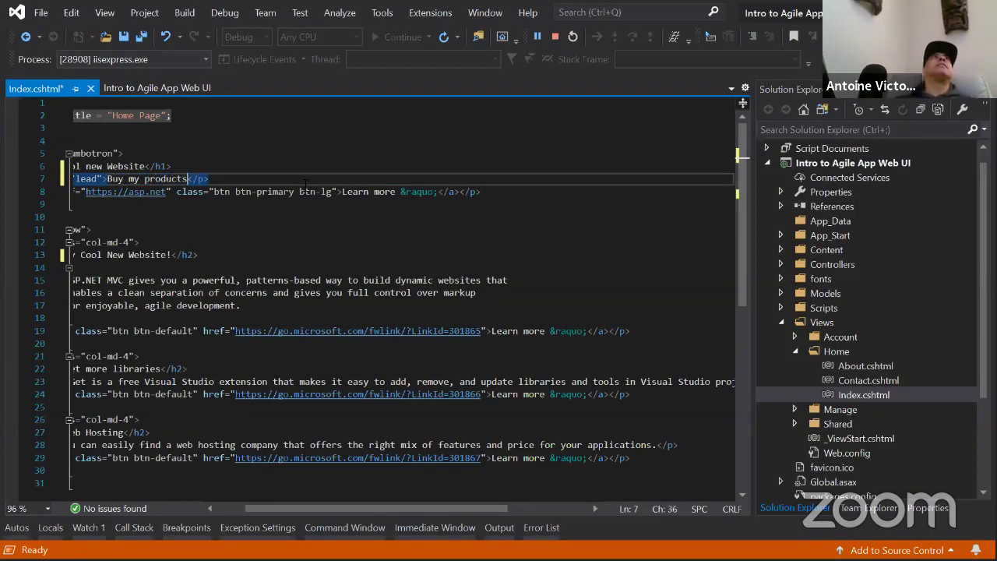
text(llow me on )
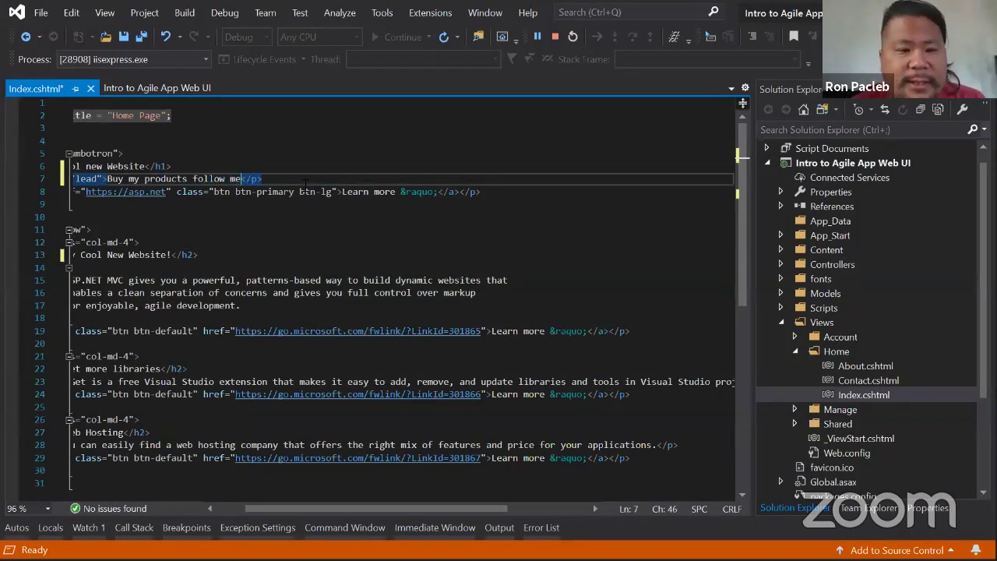
text(YouTube)
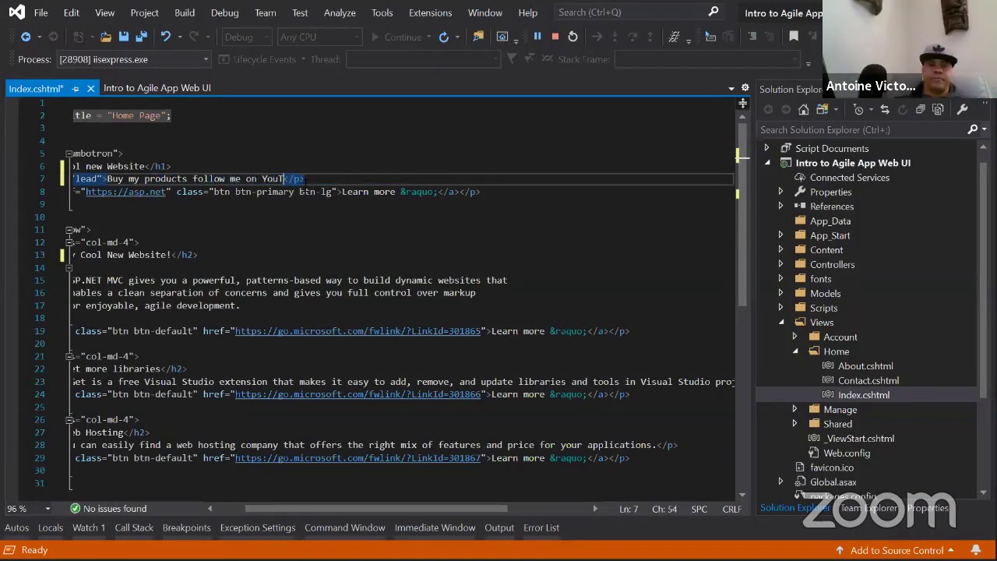
text( and In)
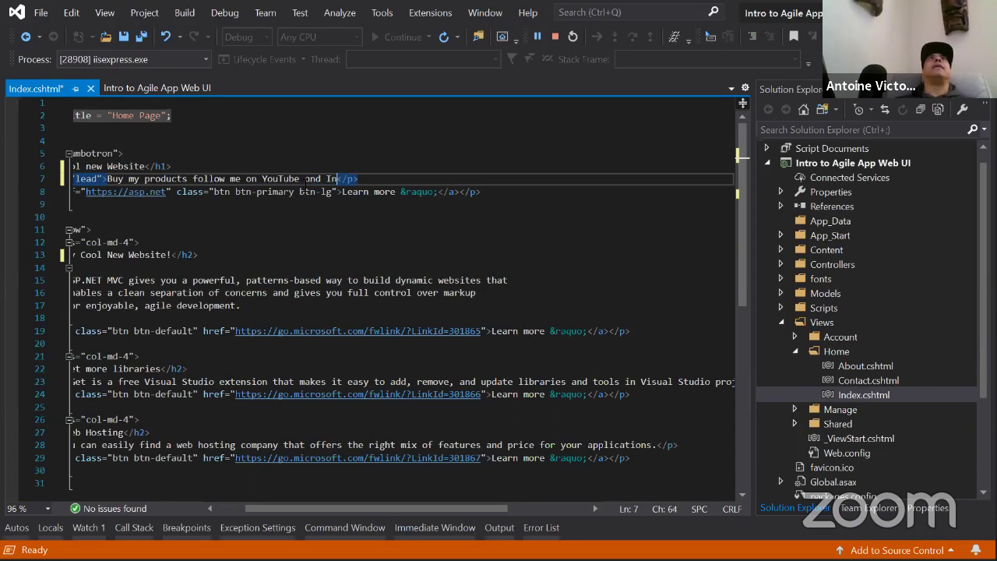
text(stagram. an)
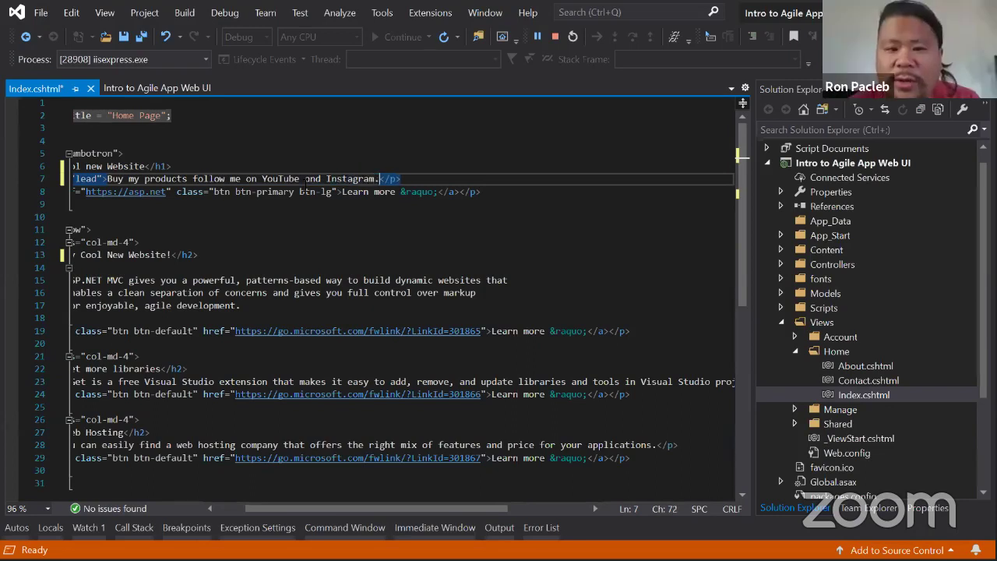
Extend the jumbotron's lead paragraph with "and read my blog post!" at its end
text(d Ren)
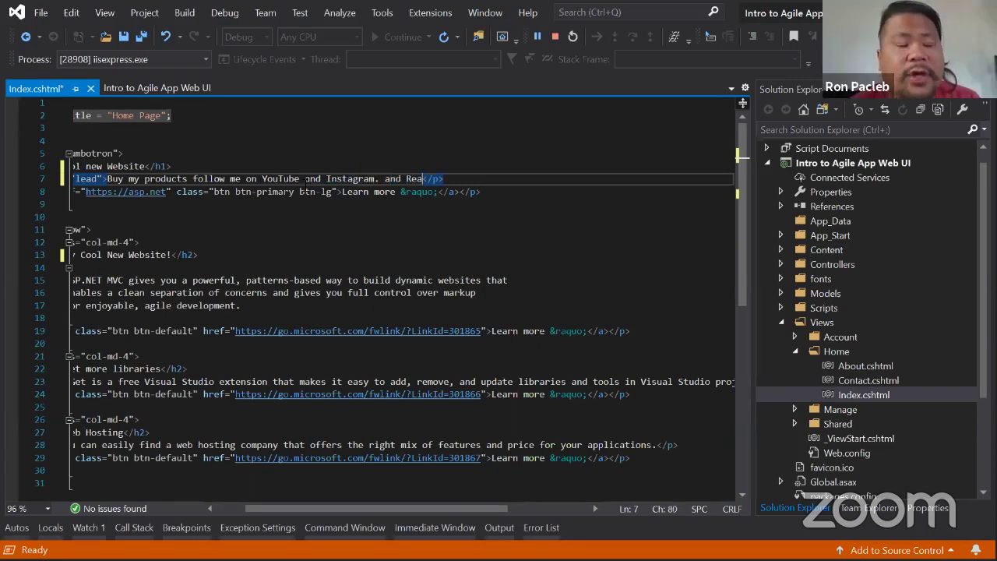
key(BackSpace)
key(BackSpace)
key(BackSpace)
text(read my )
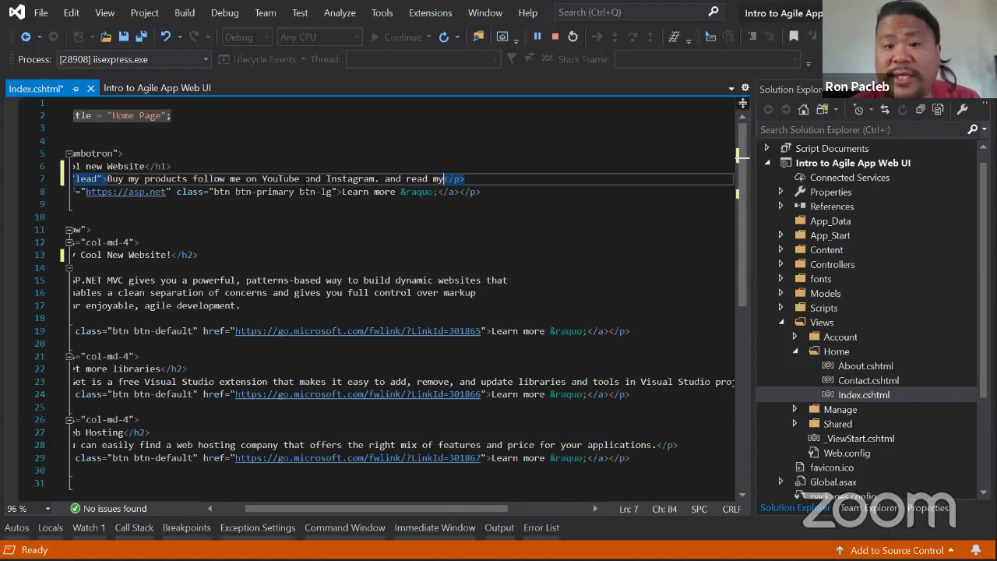
text(blo)
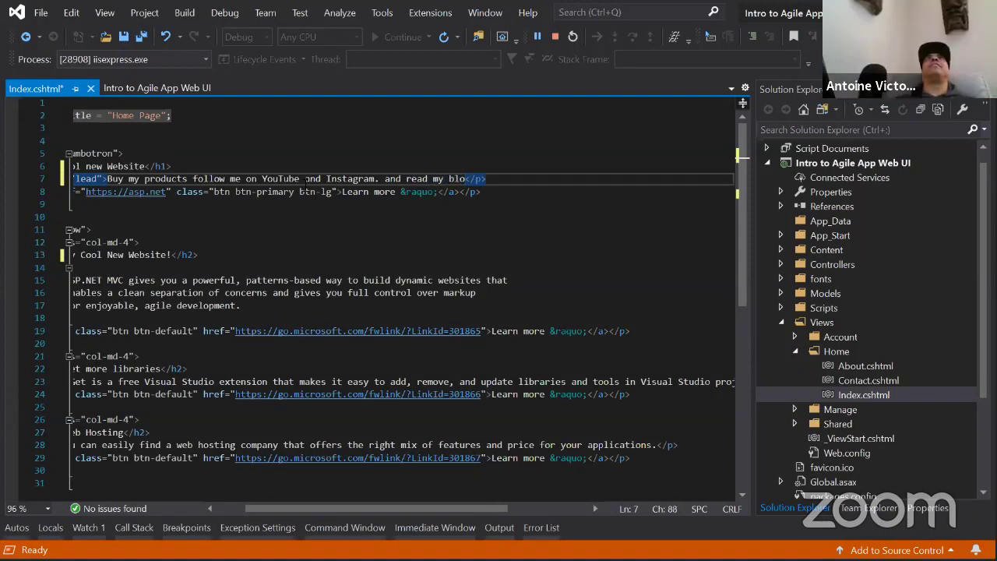
text(g pos)
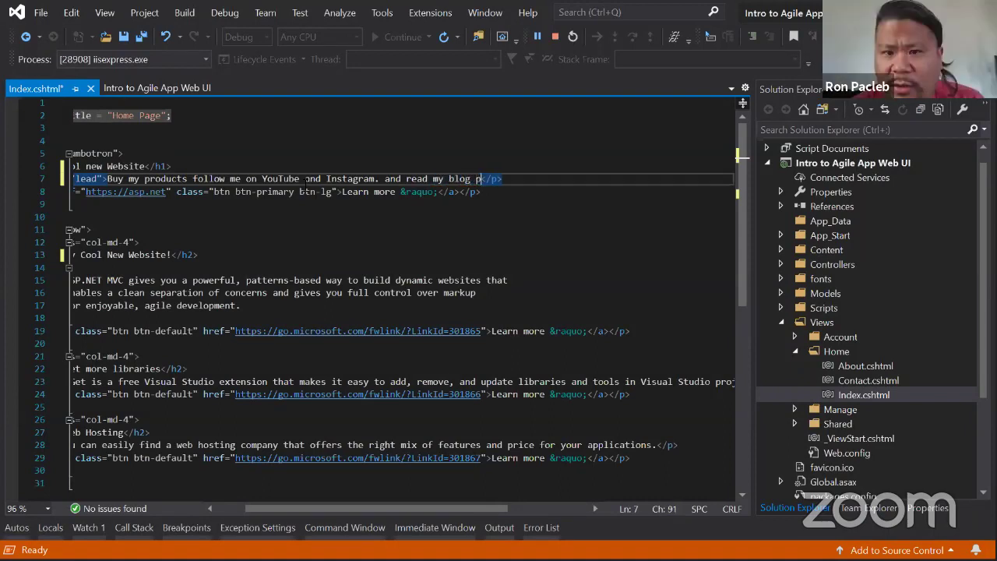
text(t!)
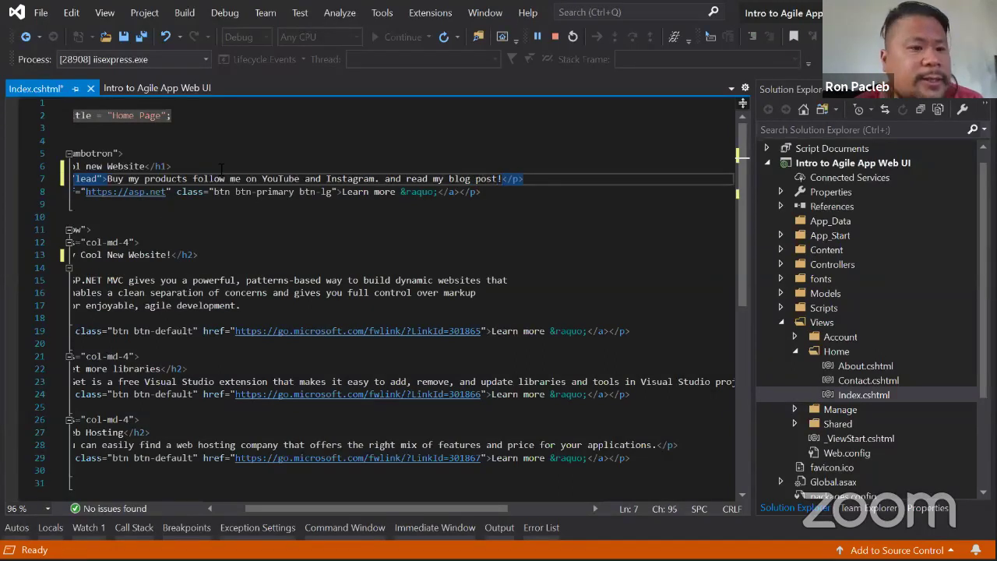
Save Index.cshtml and switch to the browser window with the running localhost home page
click(125, 42)
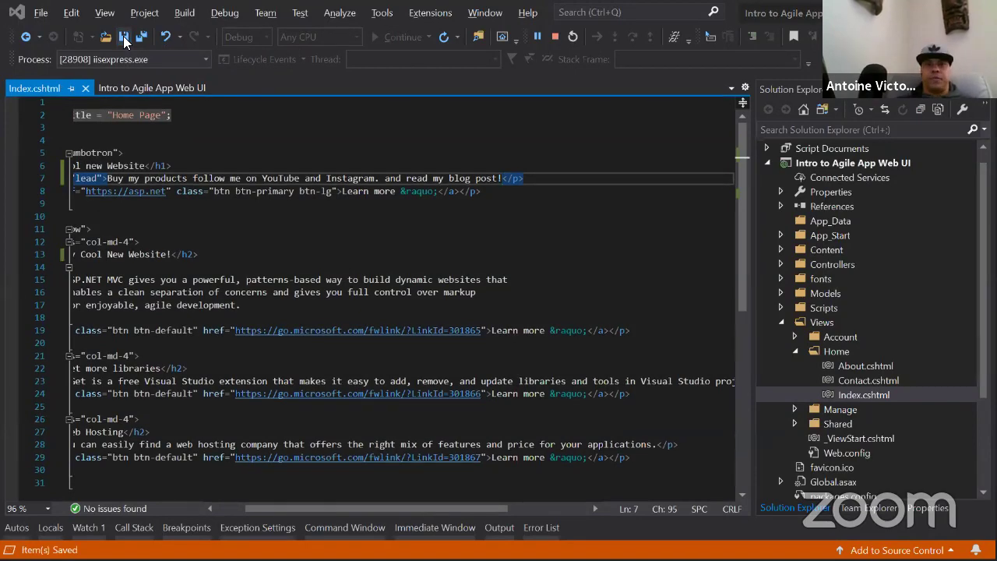
key(alt+Tab)
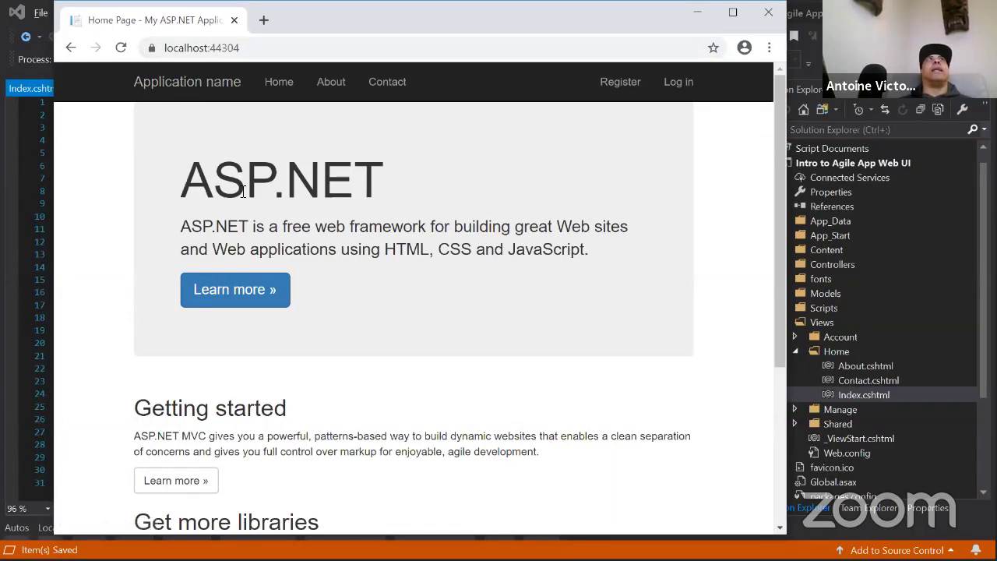
Reload the localhost home page, review the updated text down to the footer, and maximize the browser window
drag(187, 182, 376, 184)
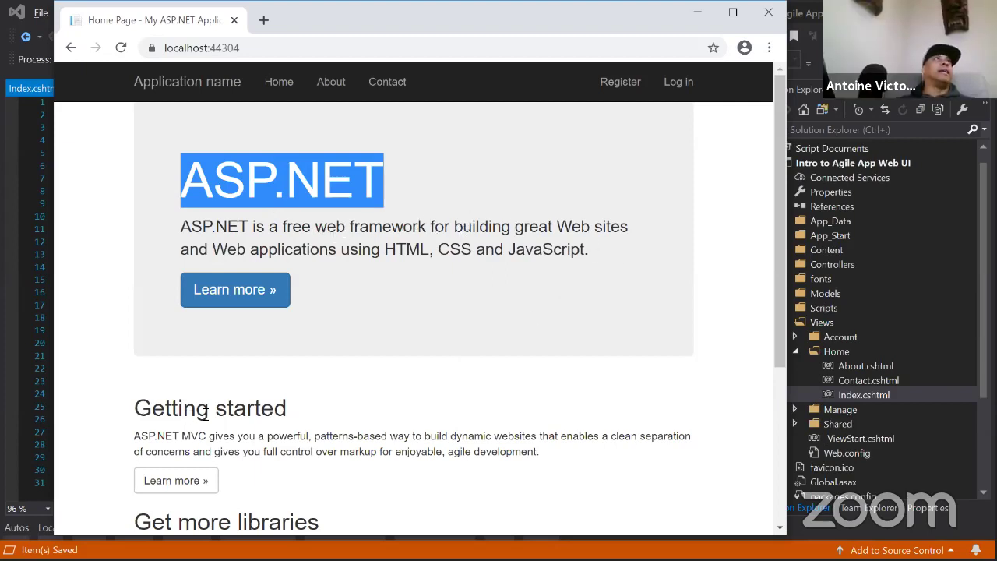
click(121, 49)
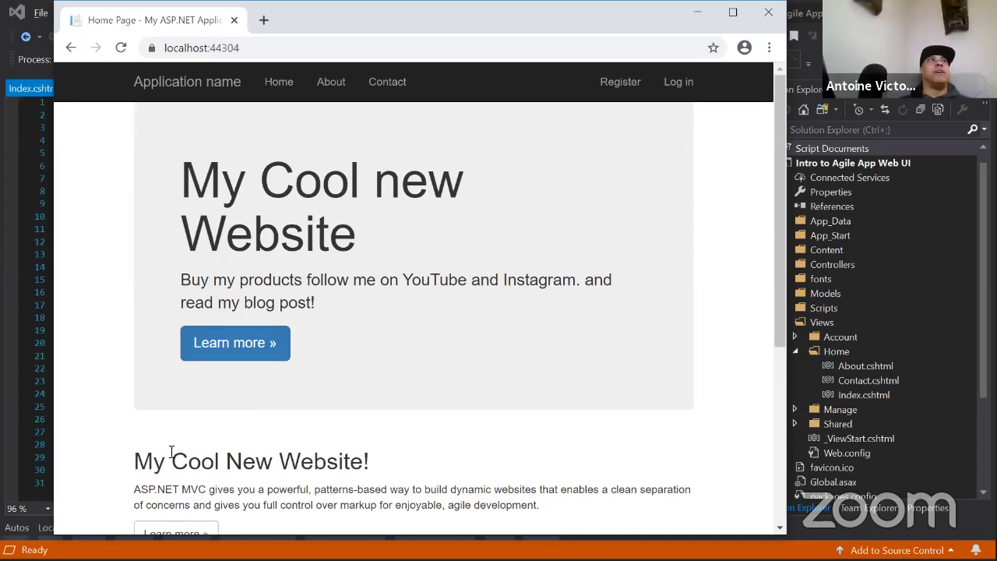
scroll(343, 508, down, 3)
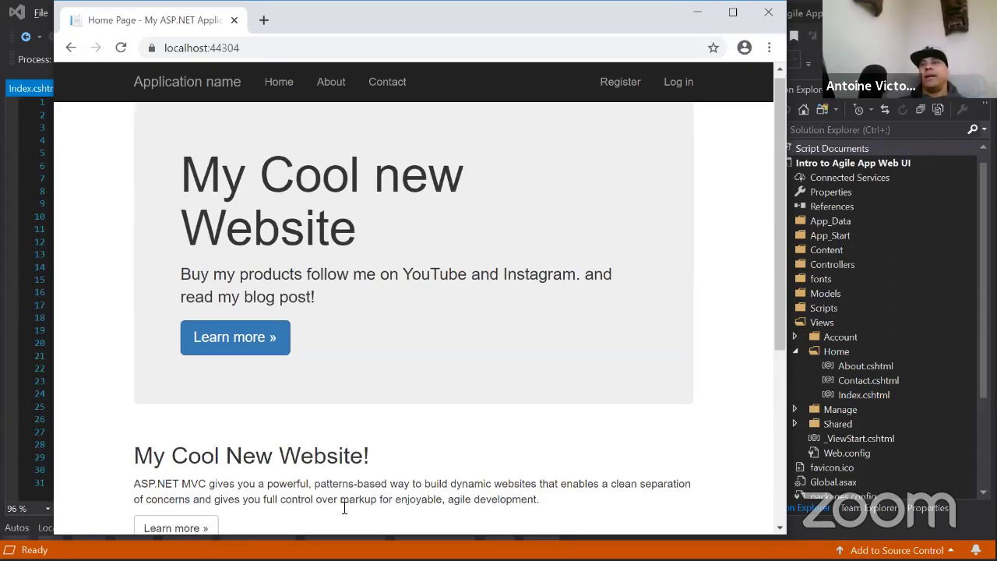
scroll(344, 507, down, 1)
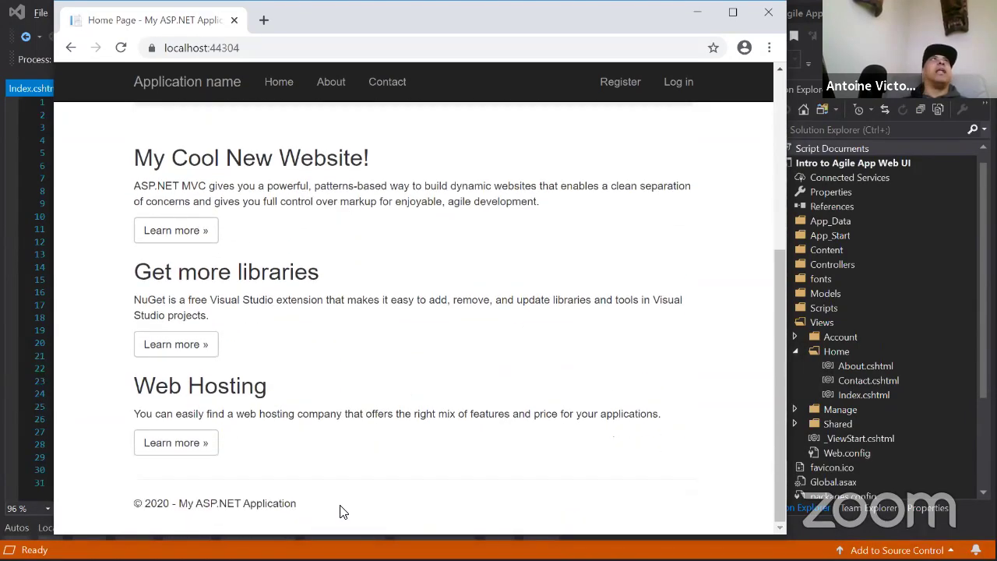
scroll(340, 511, up, 4)
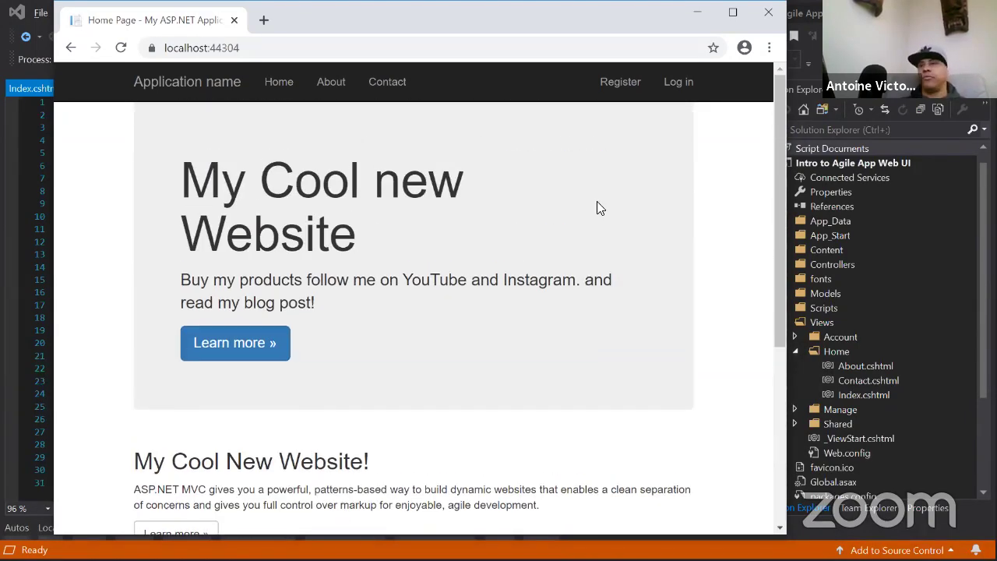
click(724, 11)
key(super+Up)
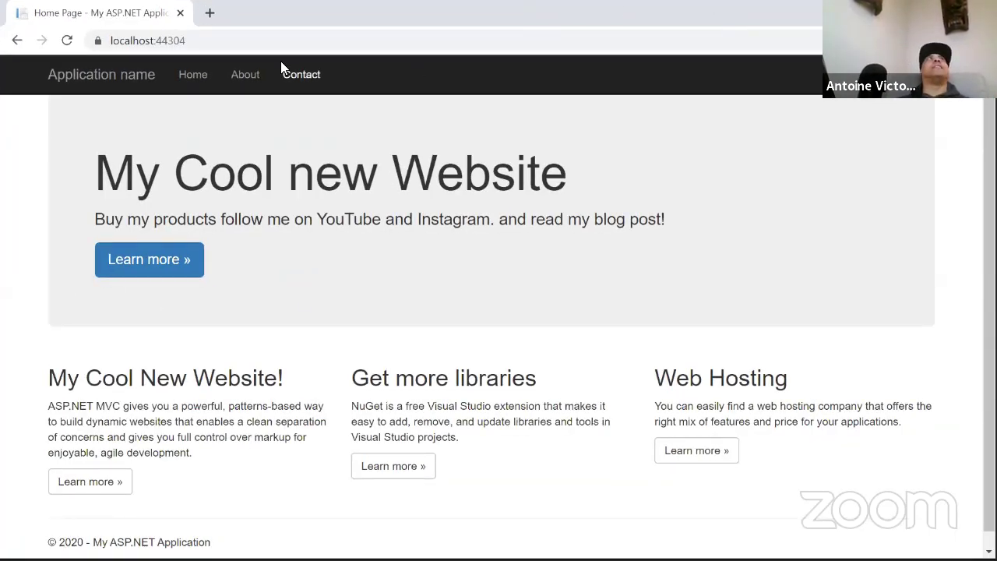
Open fiverr.com in a new browser tab
click(208, 11)
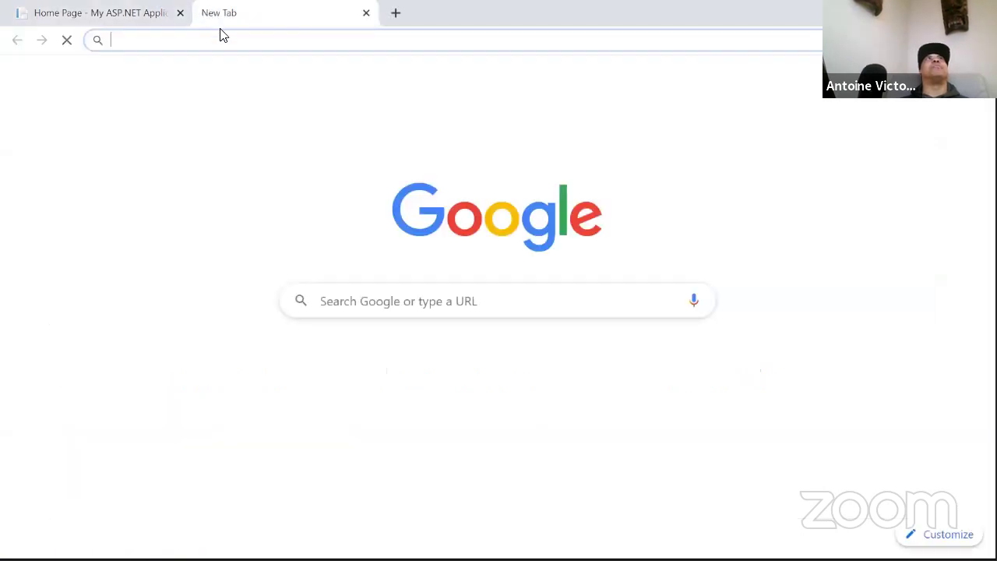
text(fiver)
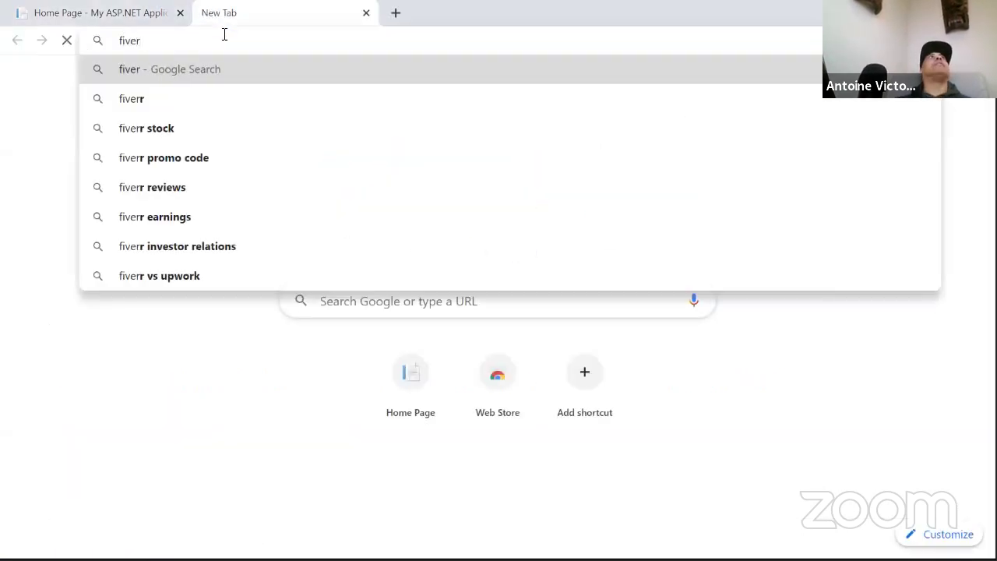
key(BackSpace)
text(rr)
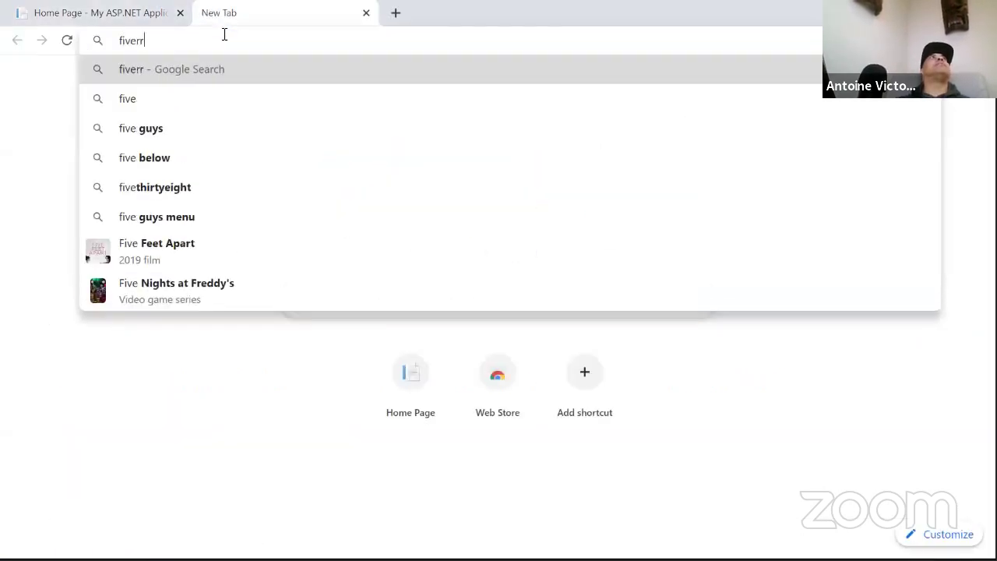
text(.com)
key(Return)
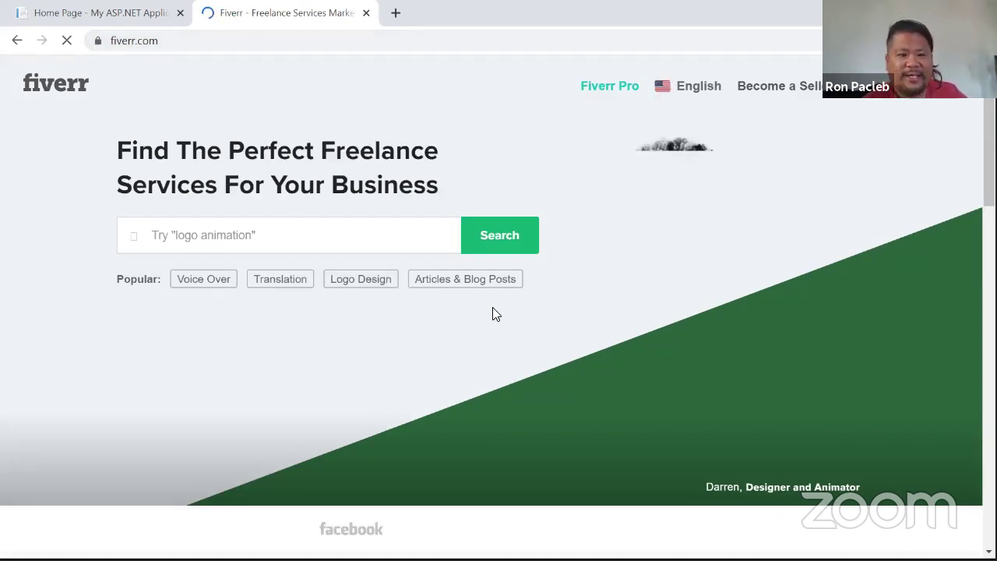
Try to search Fiverr's services for "graphic designer web"
click(285, 229)
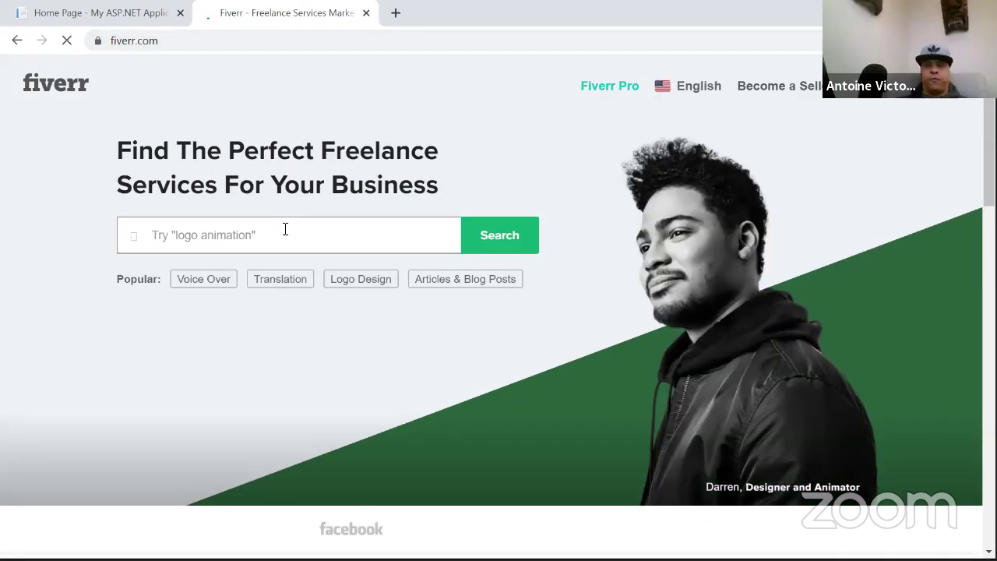
text(gra)
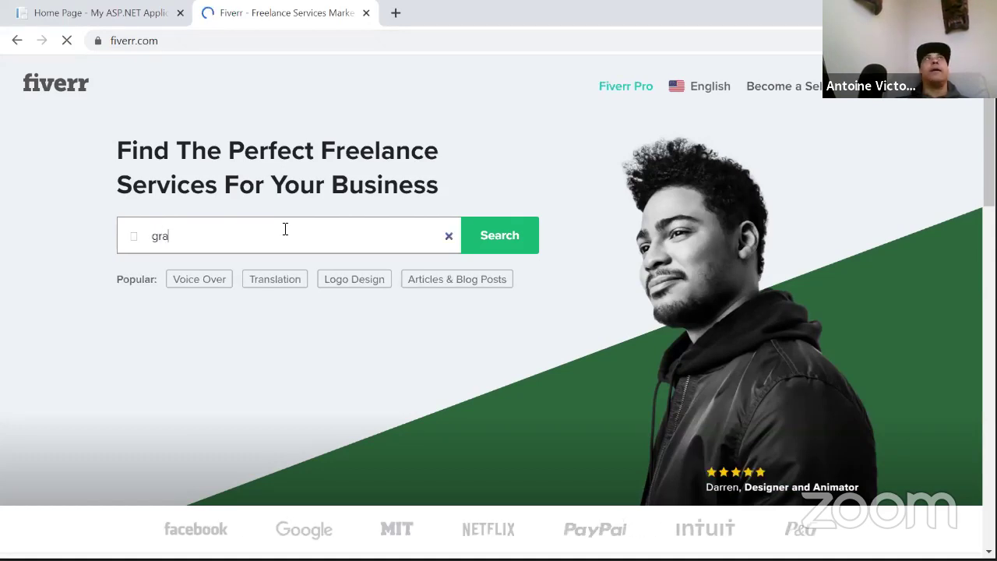
text(phic de)
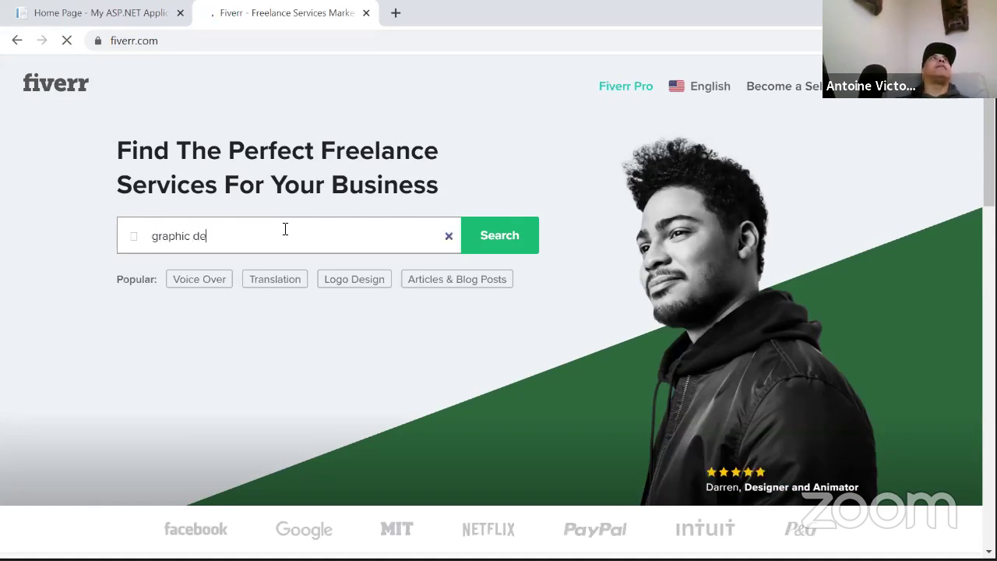
text(signer web)
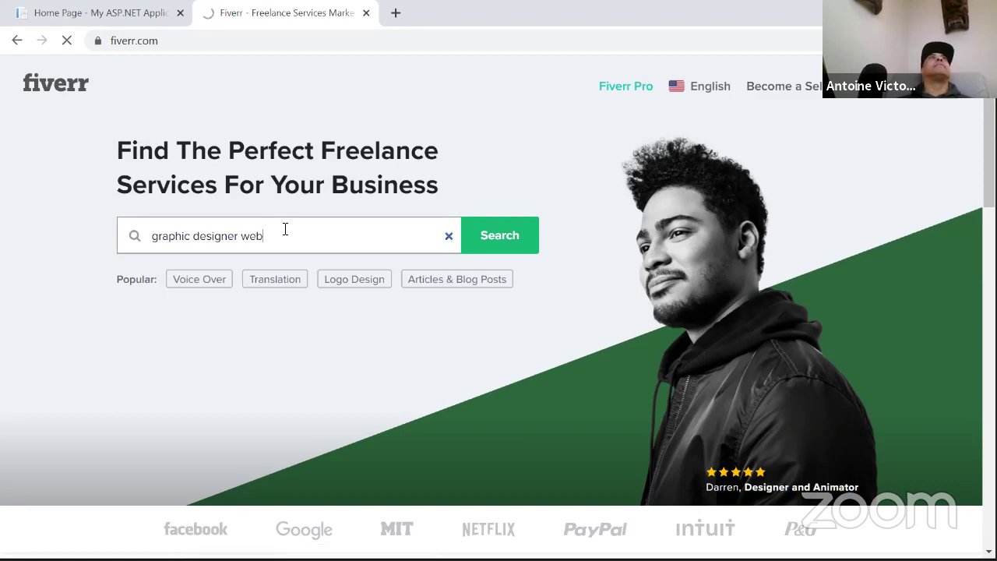
key(Return)
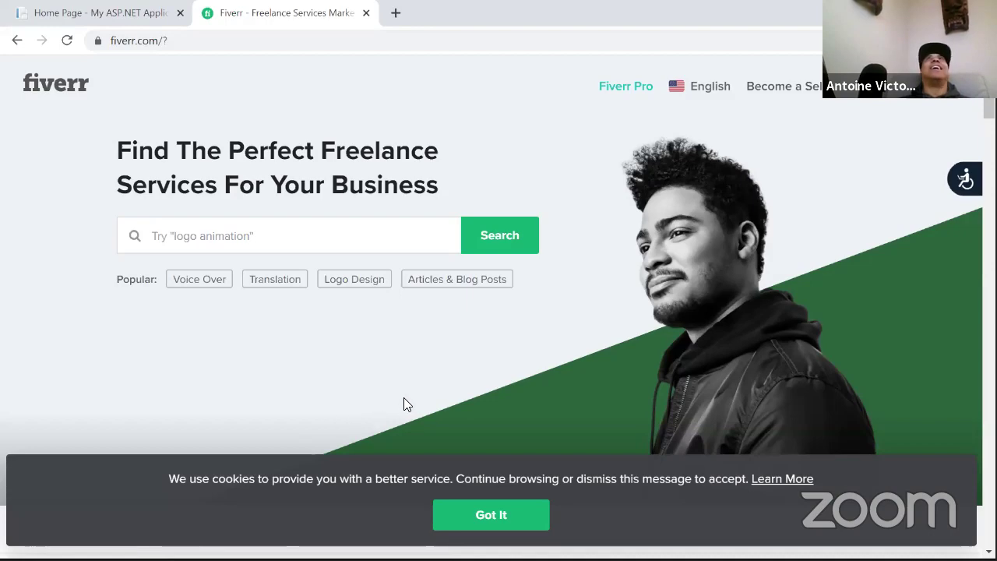
Go down to Fiverr's Popular Professional Services section and dismiss the cookie notice
scroll(405, 403, down, 3)
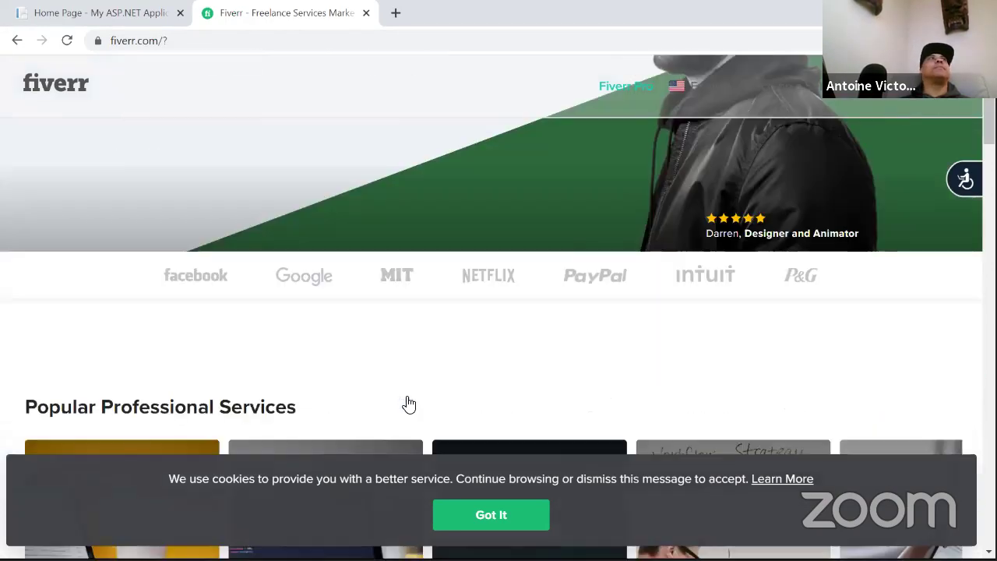
scroll(409, 404, down, 3)
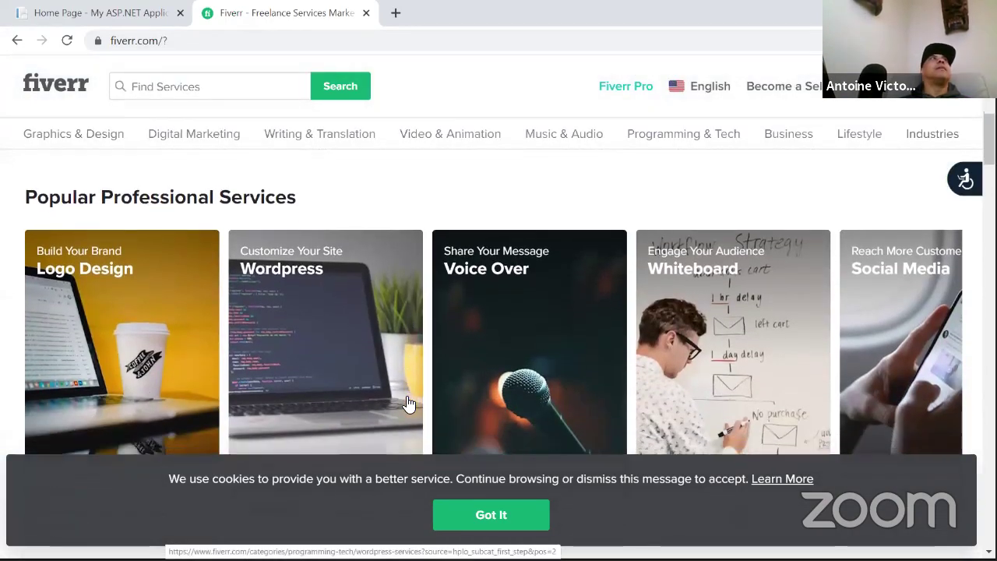
click(491, 515)
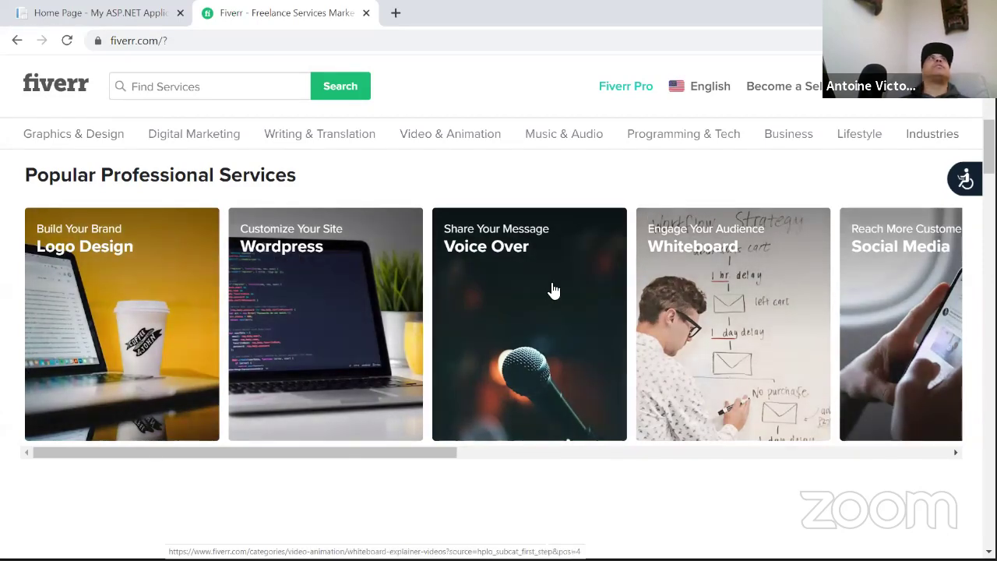
Look through Fiverr's home page, including the Explore The Marketplace categories and the Popular Professional Services
scroll(550, 291, down, 7)
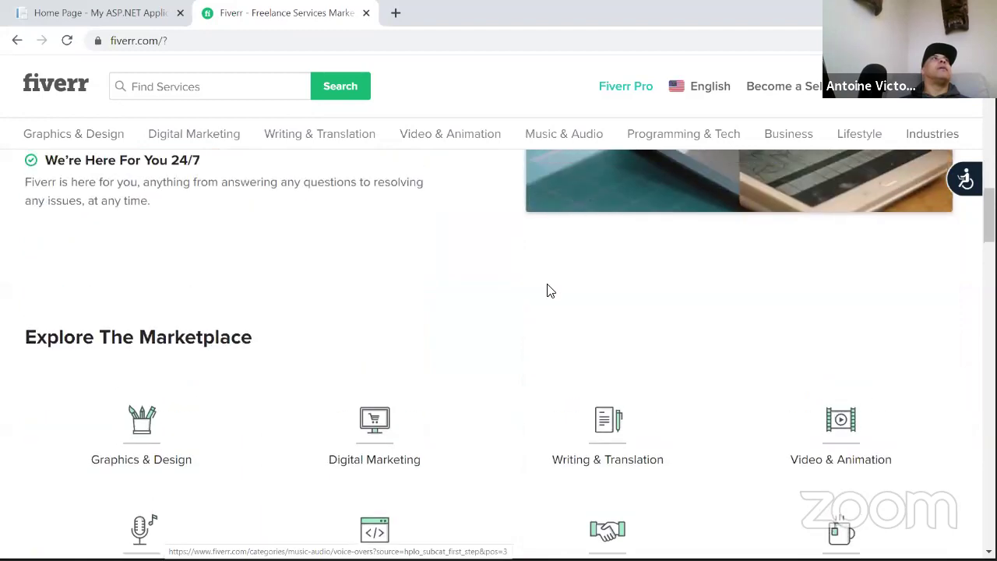
scroll(550, 291, up, 1)
scroll(389, 335, up, 1)
scroll(233, 378, down, 3)
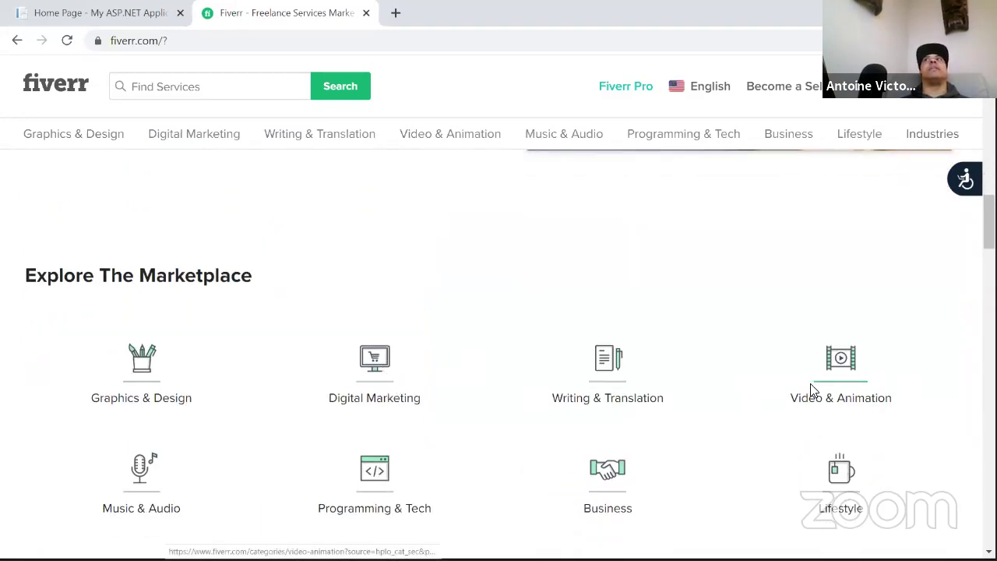
scroll(413, 258, up, 3)
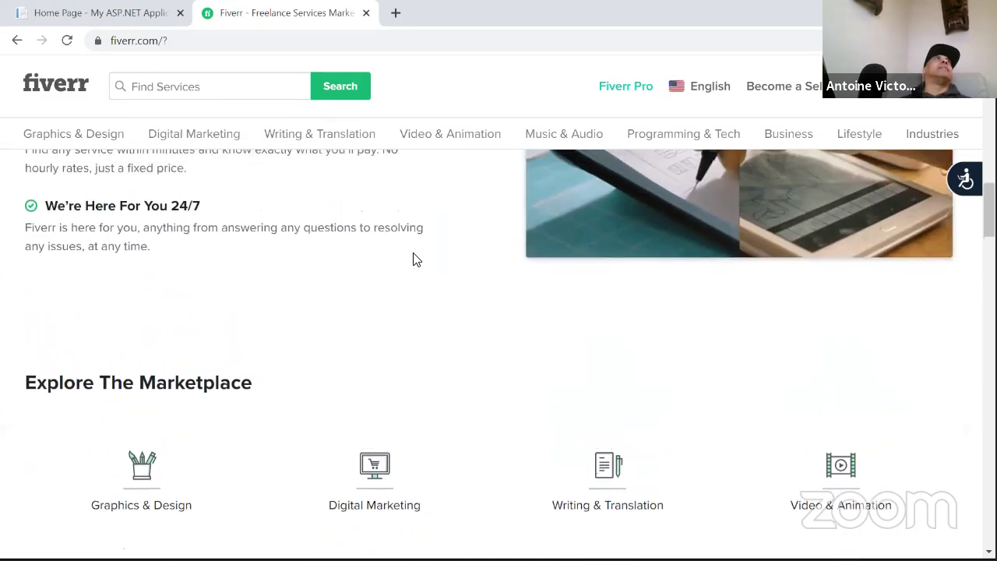
scroll(413, 260, up, 3)
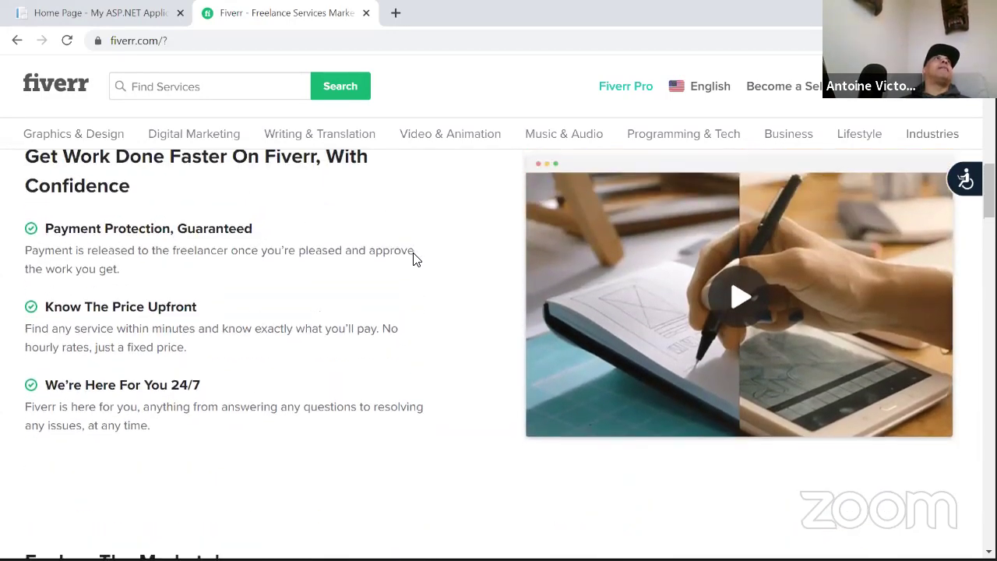
scroll(412, 260, up, 4)
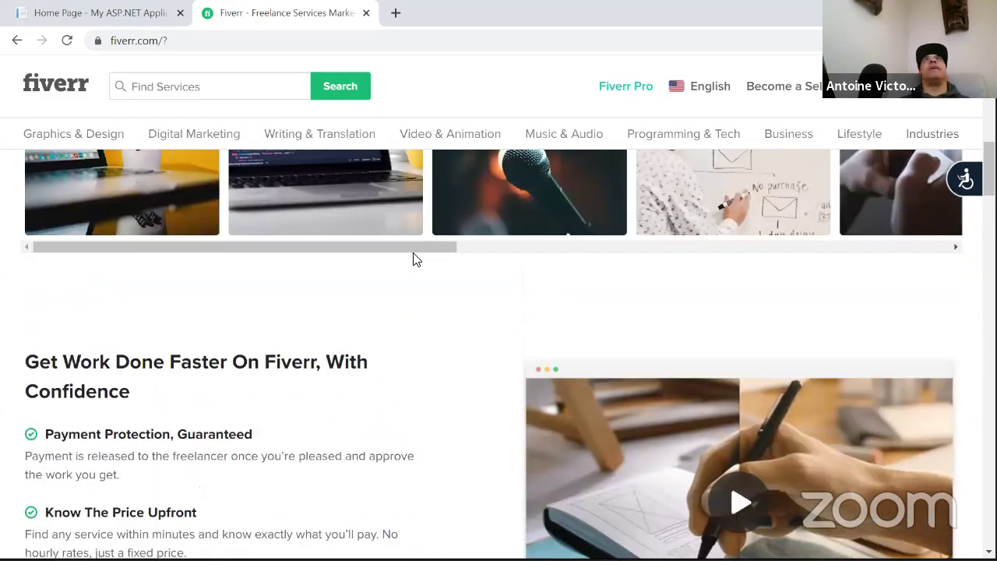
scroll(413, 259, up, 6)
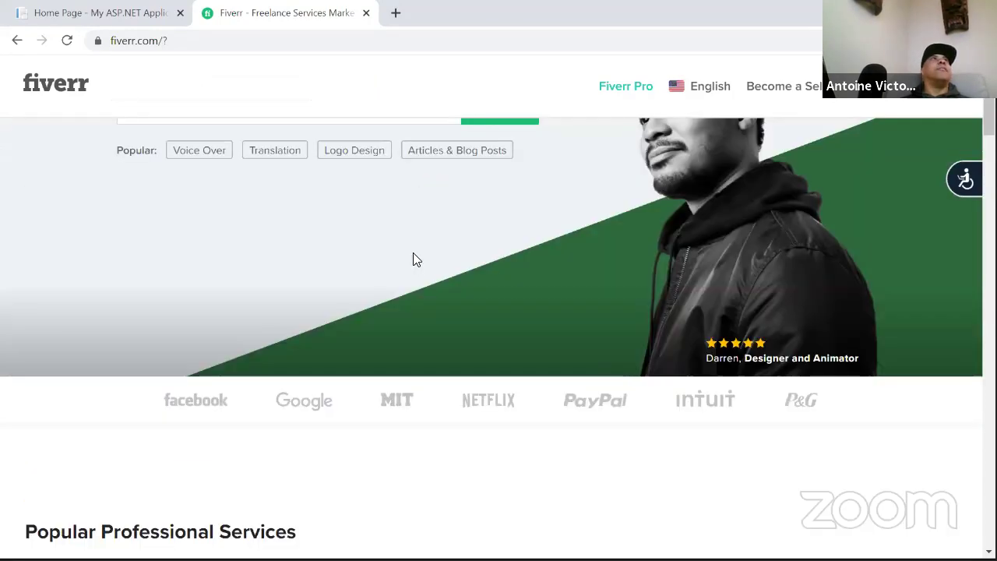
scroll(413, 259, down, 4)
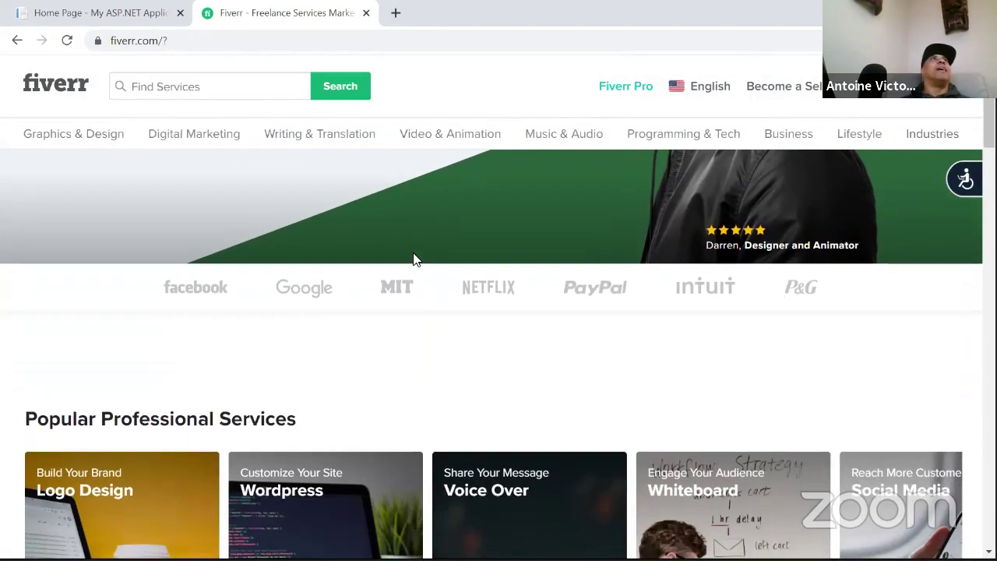
scroll(102, 180, down, 3)
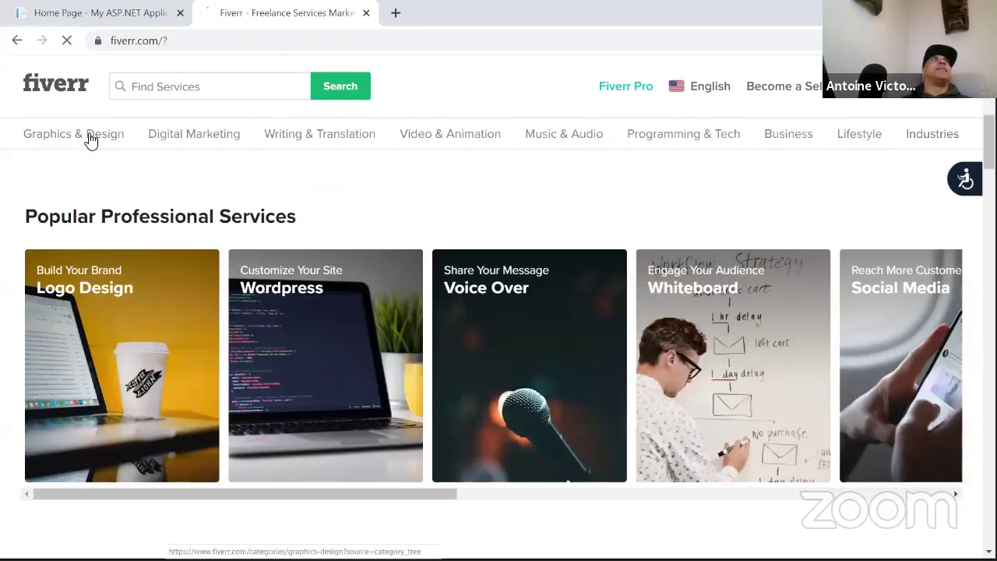
Open Fiverr's Graphics & Design category and try to complete the "I'm not a robot" check
click(89, 138)
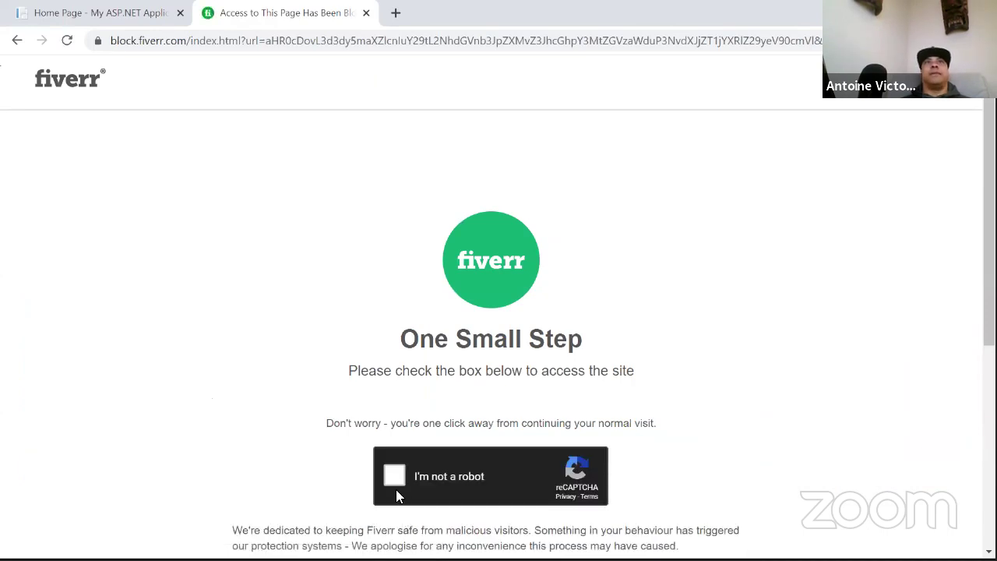
click(393, 475)
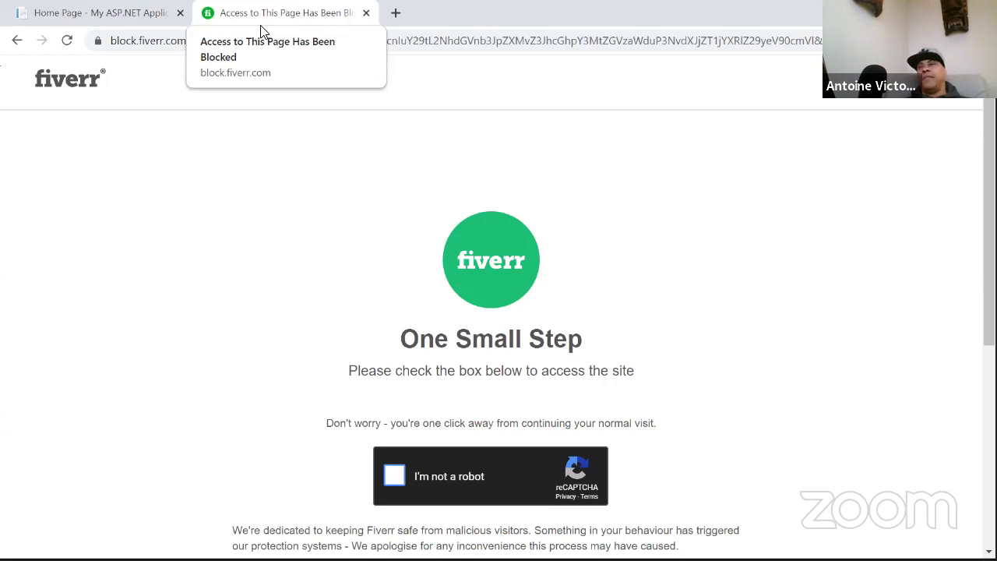
Return to the running localhost site and open its Register page
click(53, 16)
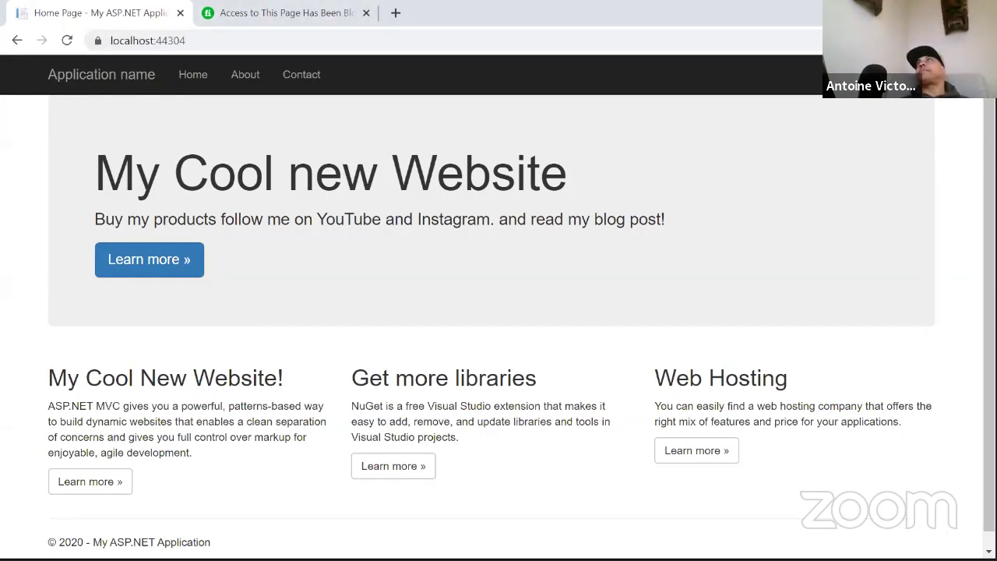
click(884, 74)
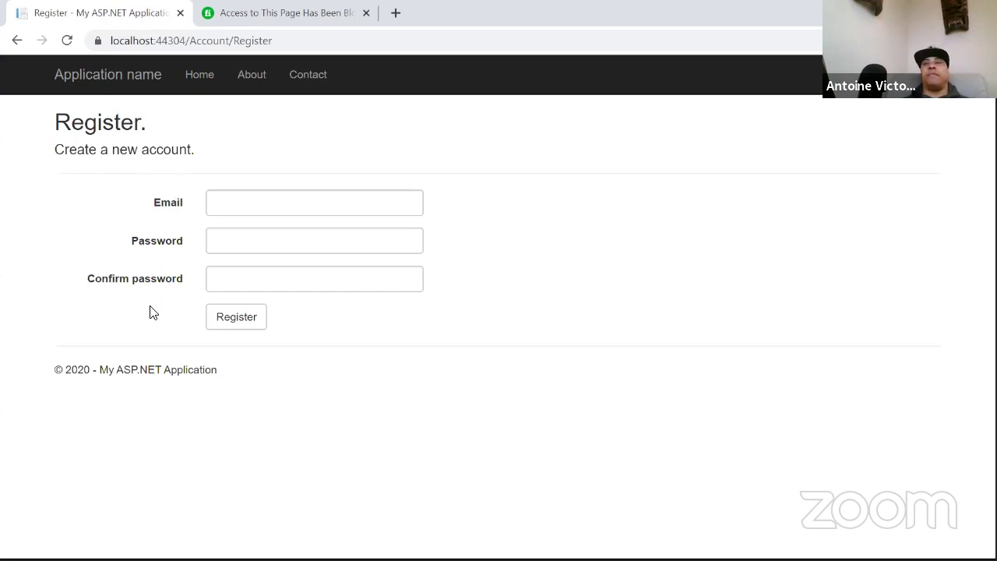
Enter the new account's e-mail address in the registration form
click(331, 201)
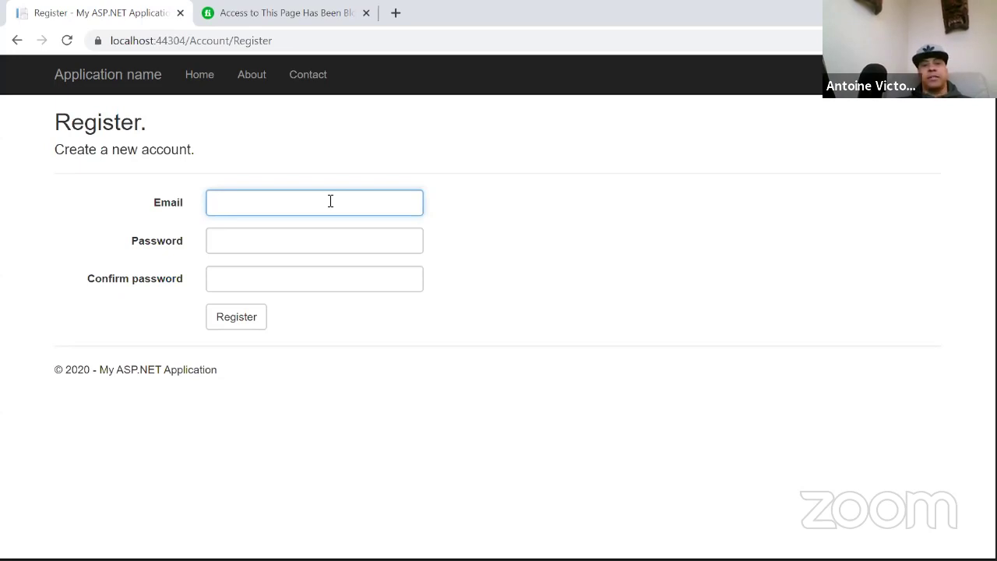
text(a)
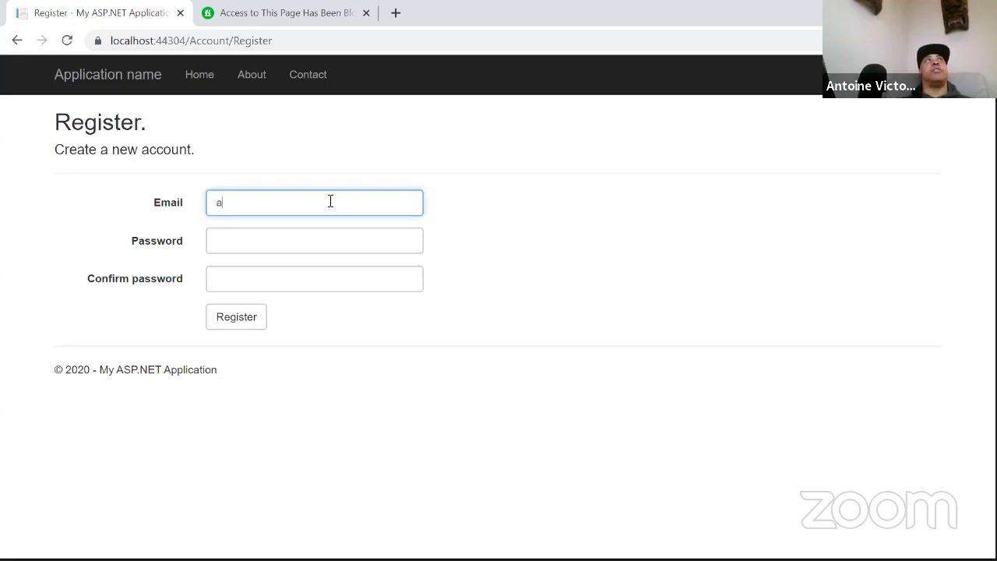
text(@b.c)
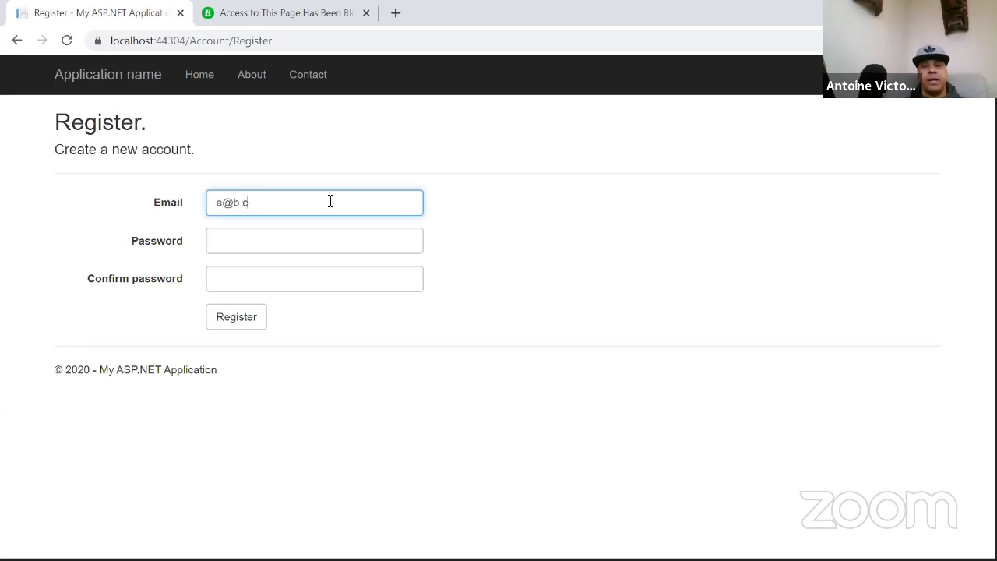
text(om)
key(Tab)
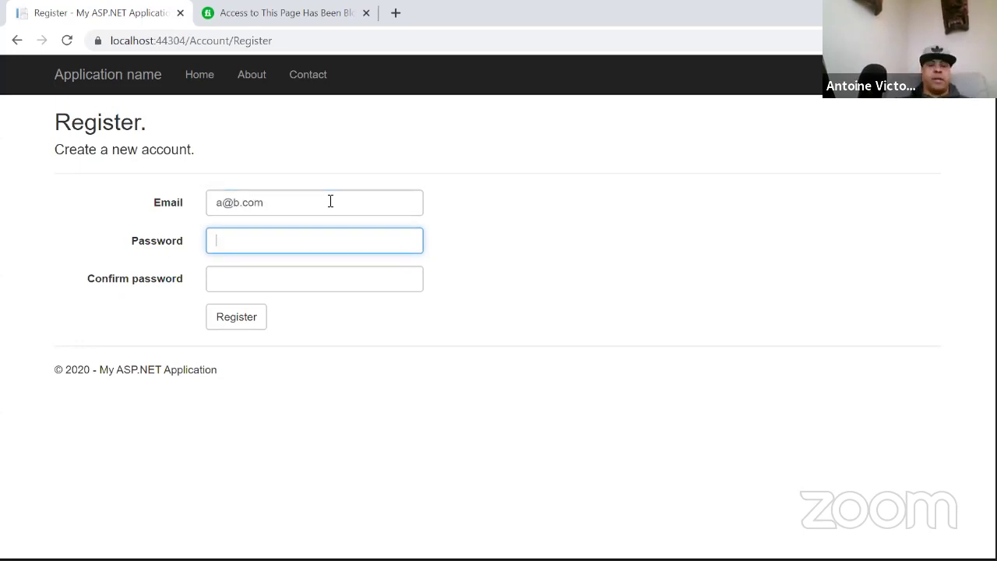
Enter and confirm the account password, then submit the registration without saving the password in the browser
text(Pa)
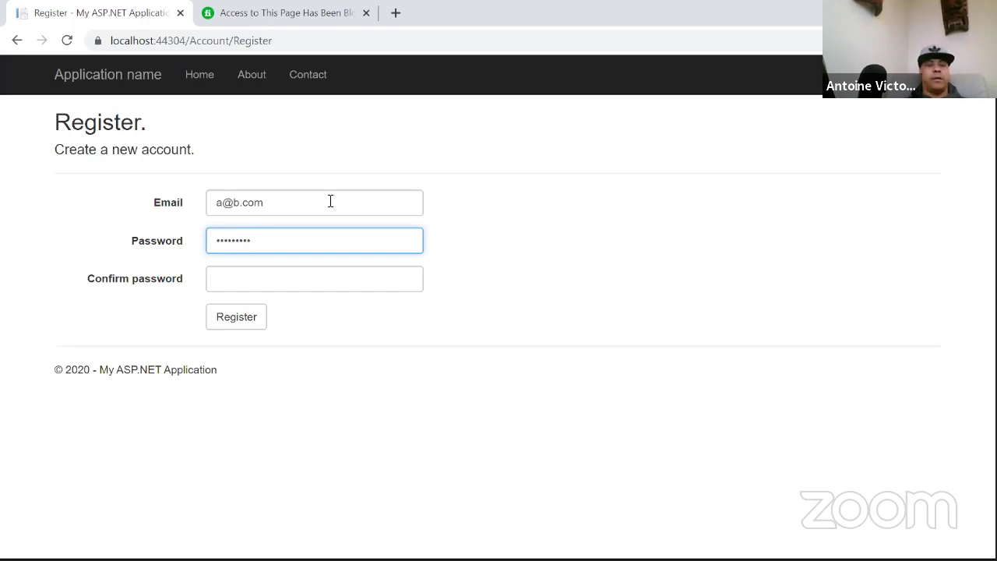
key(Tab)
text(•••)
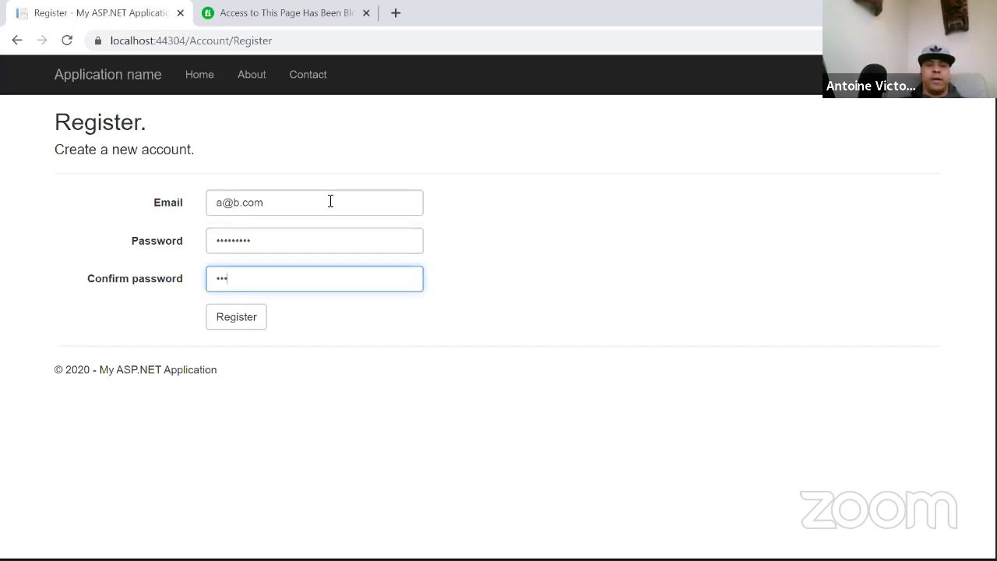
text(•••)
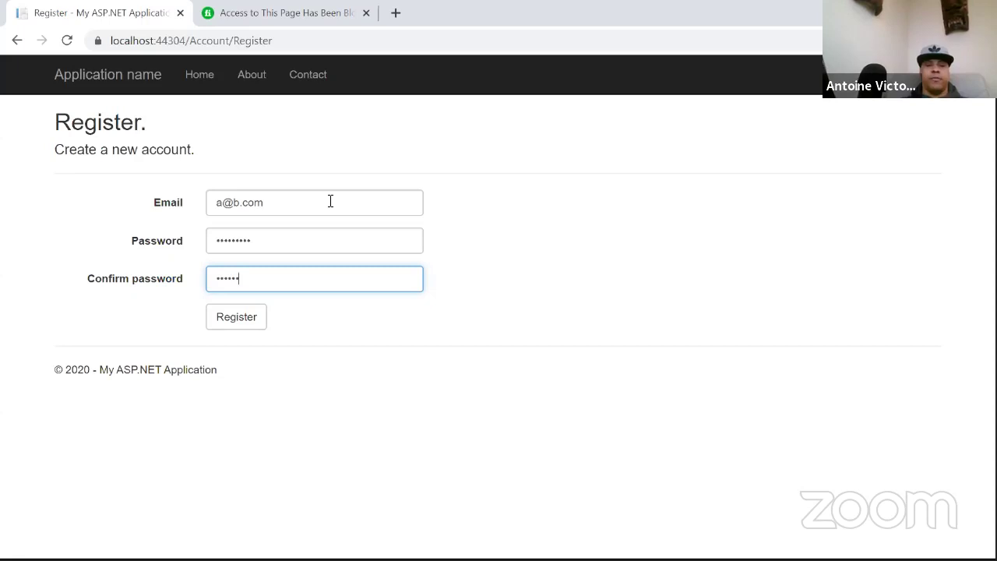
text(••)
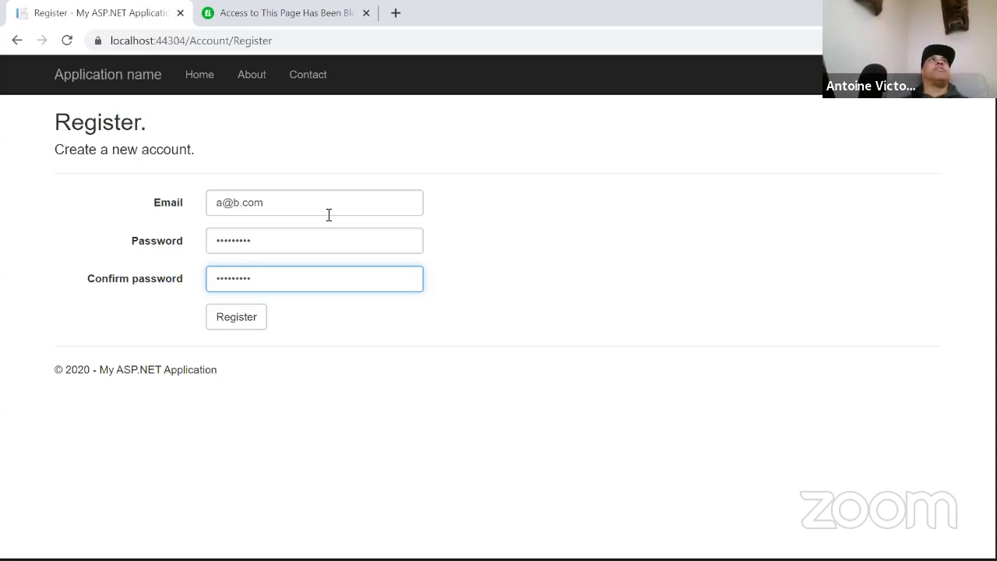
click(238, 318)
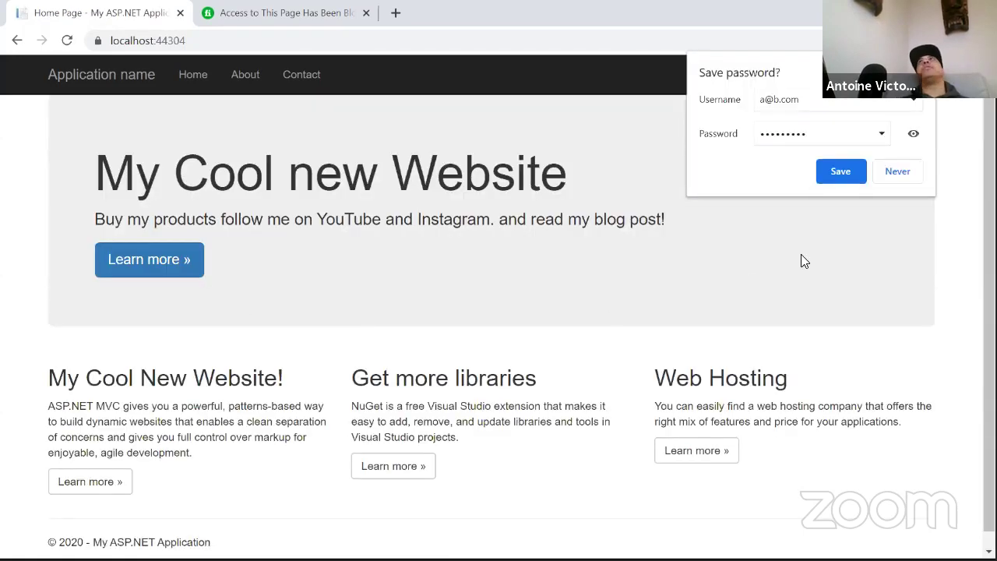
click(902, 172)
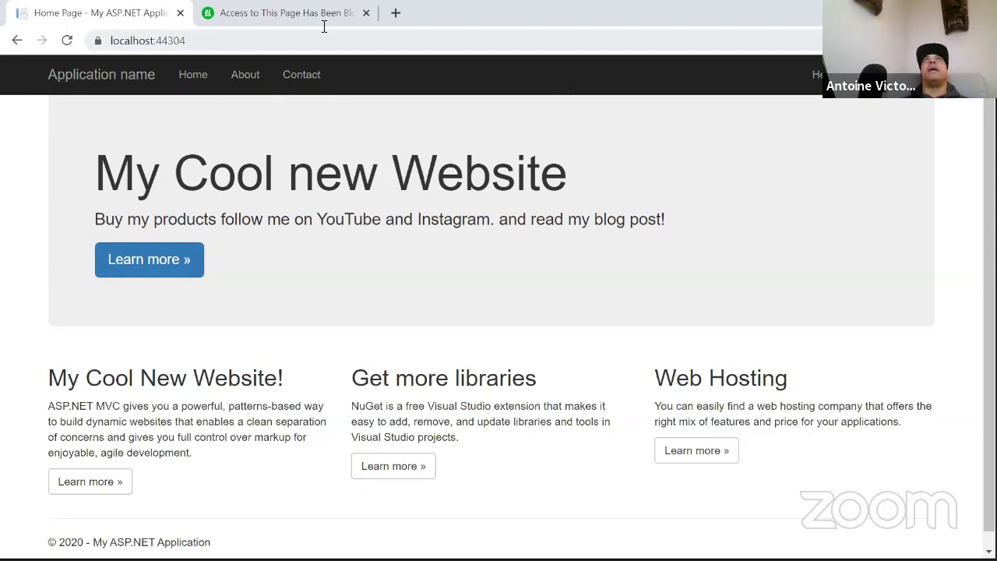
Switch to Visual Studio, collapse the Views folder, and expand the local machine under Servers in Server Explorer
key(alt+Tab)
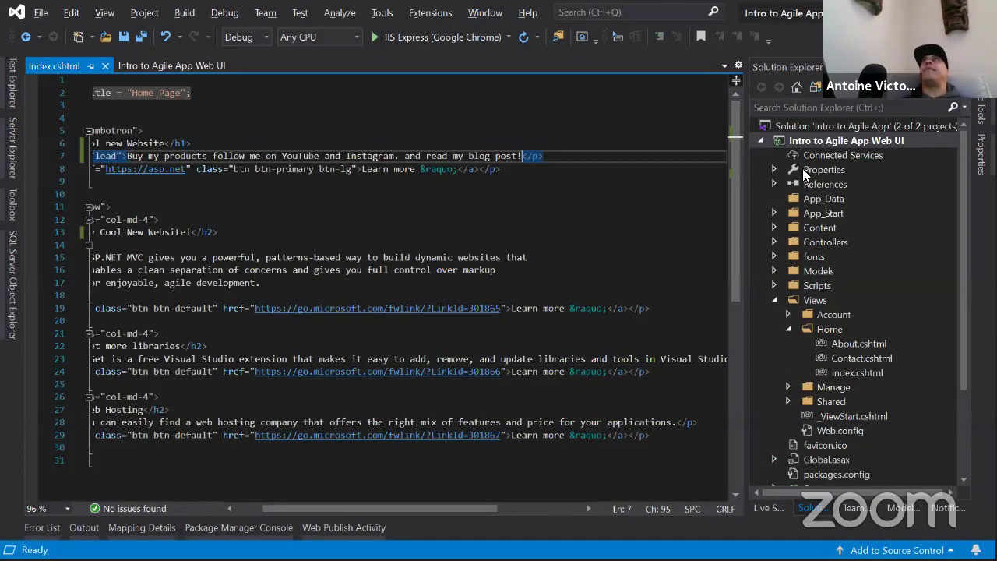
click(774, 299)
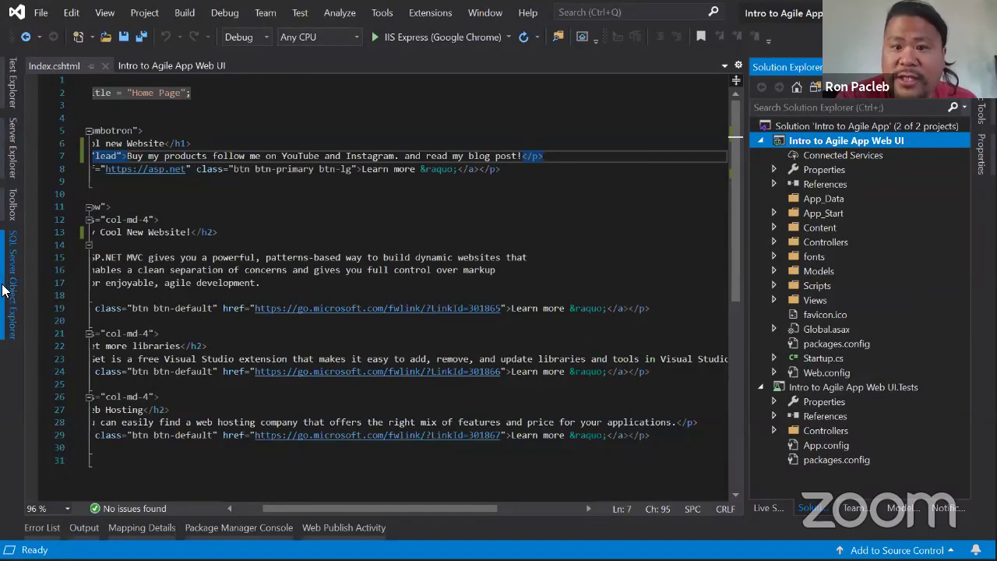
click(12, 142)
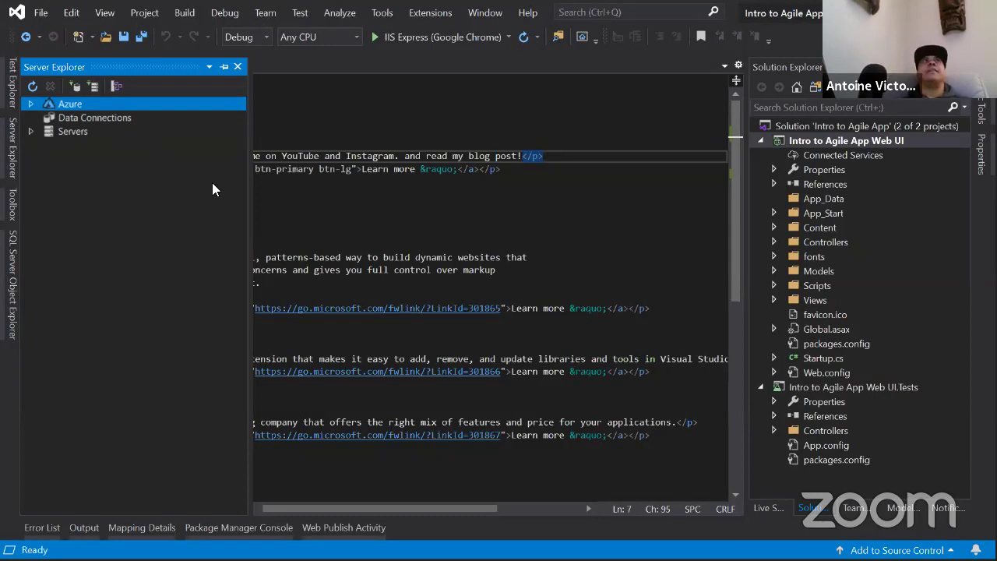
click(29, 132)
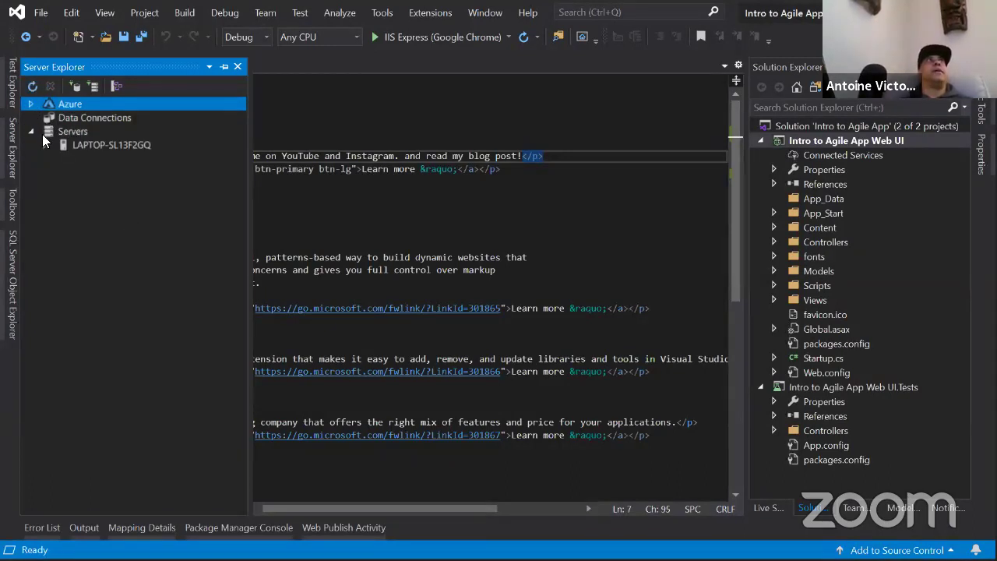
click(45, 144)
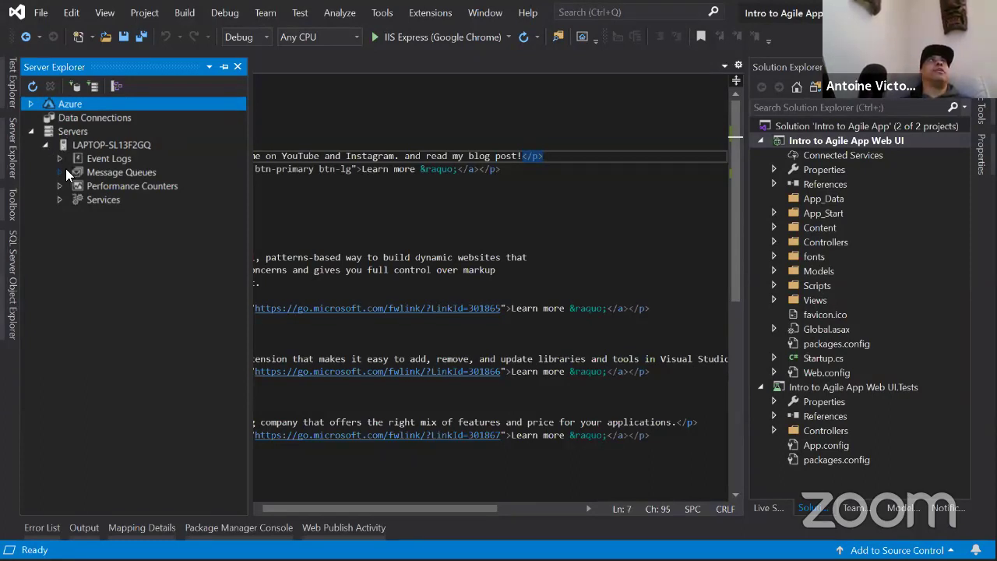
Refresh Data Connections in Server Explorer and expand it to show the project's database connections
click(55, 118)
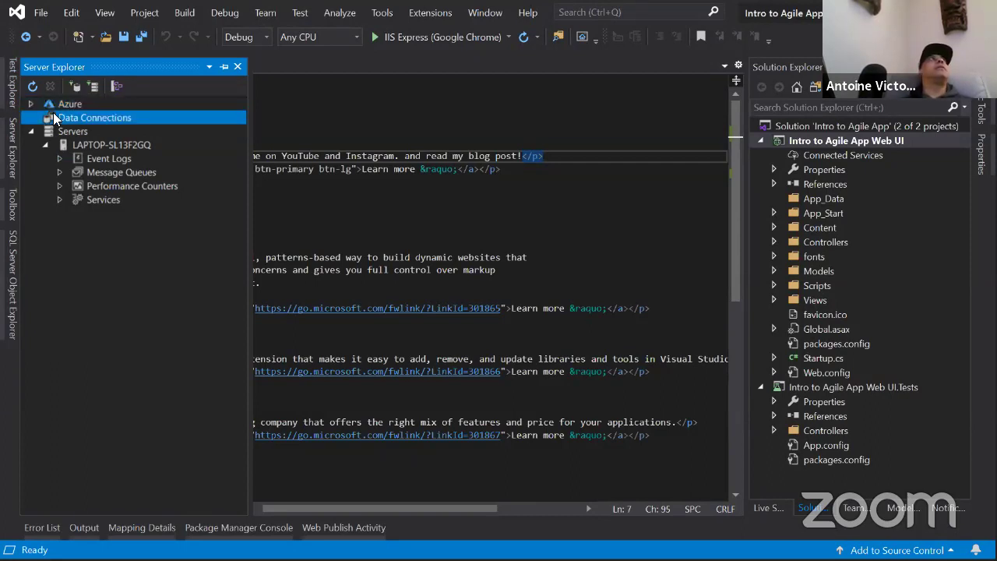
right_click(56, 116)
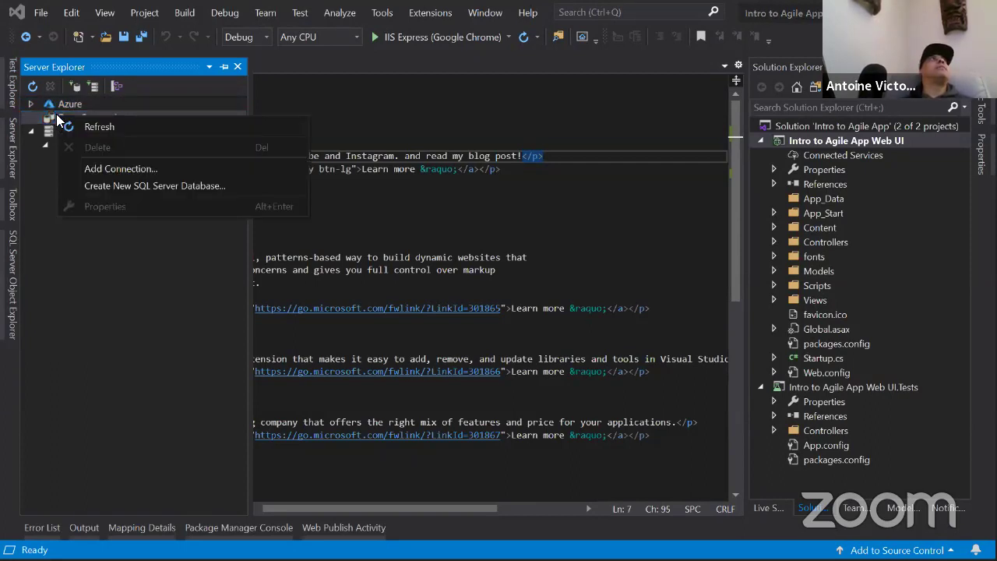
click(95, 126)
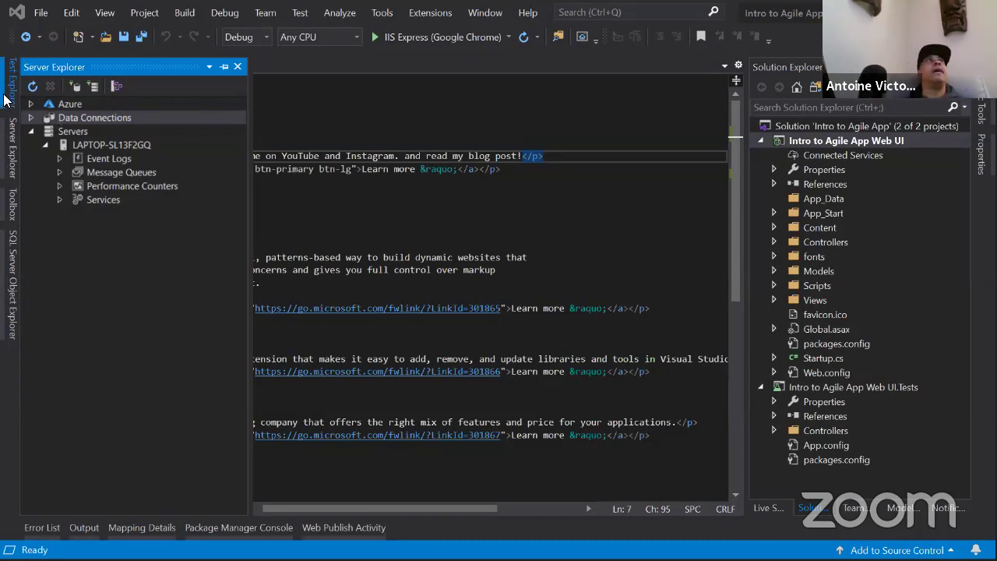
click(30, 118)
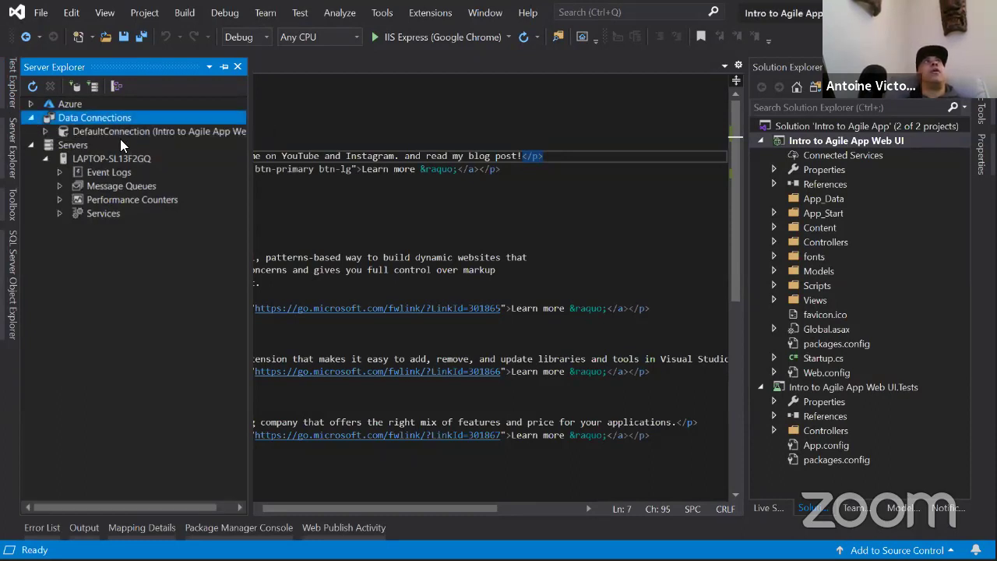
Open the web project's Web.config, enlarge the text, and examine the DefaultConnection name and its data source
double_click(815, 371)
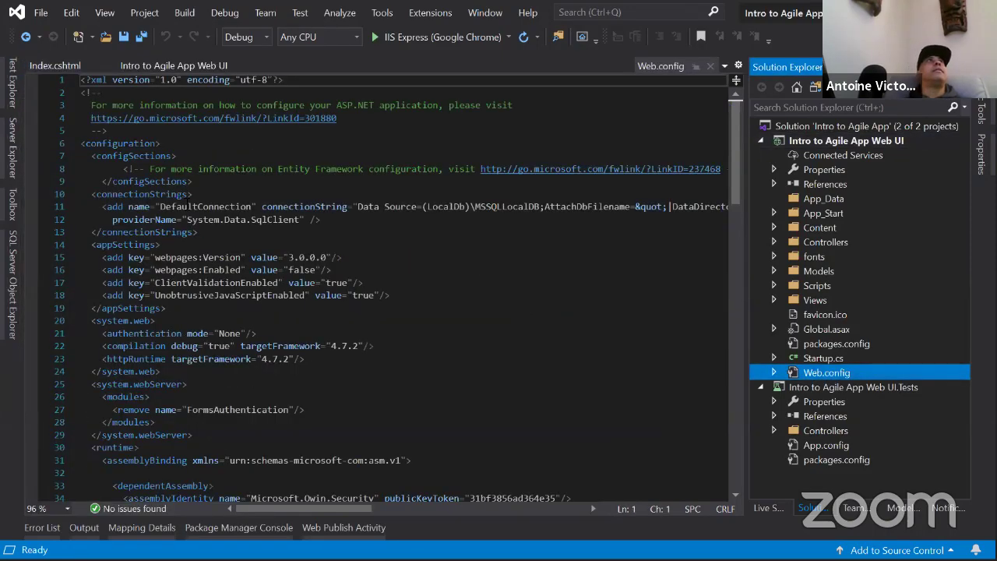
double_click(191, 206)
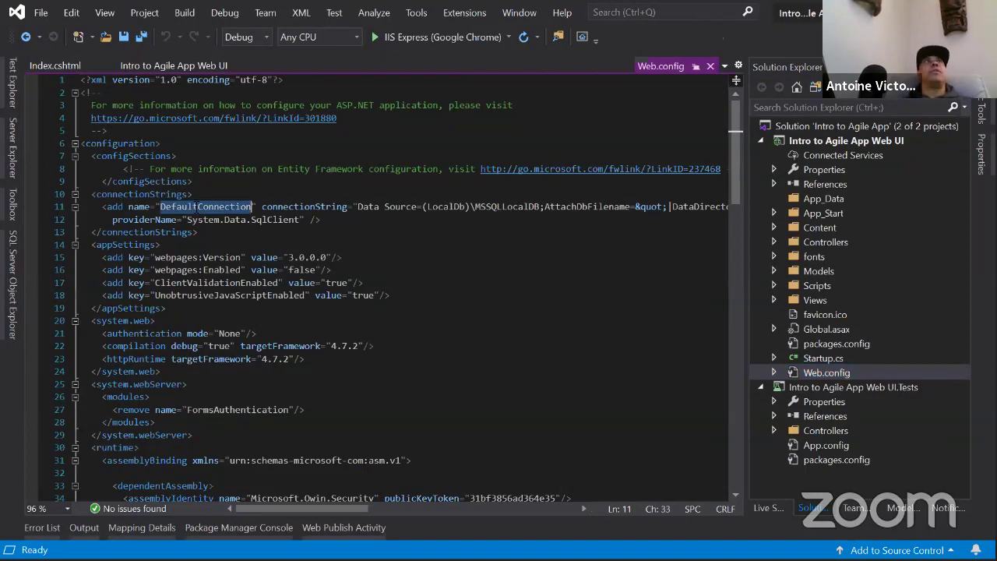
ctrl+scroll(192, 207, up, 2)
ctrl+scroll(275, 235, up, 1)
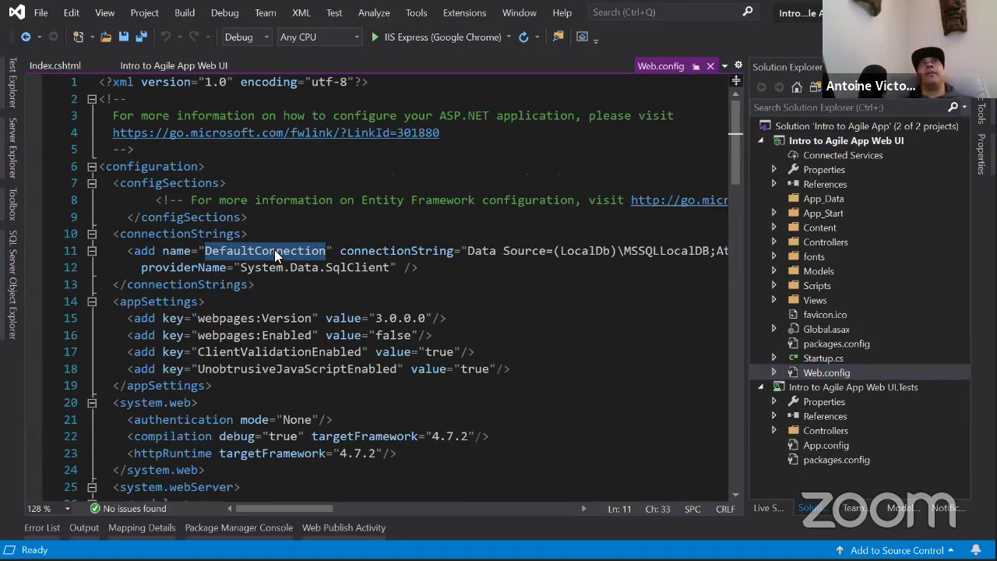
double_click(584, 252)
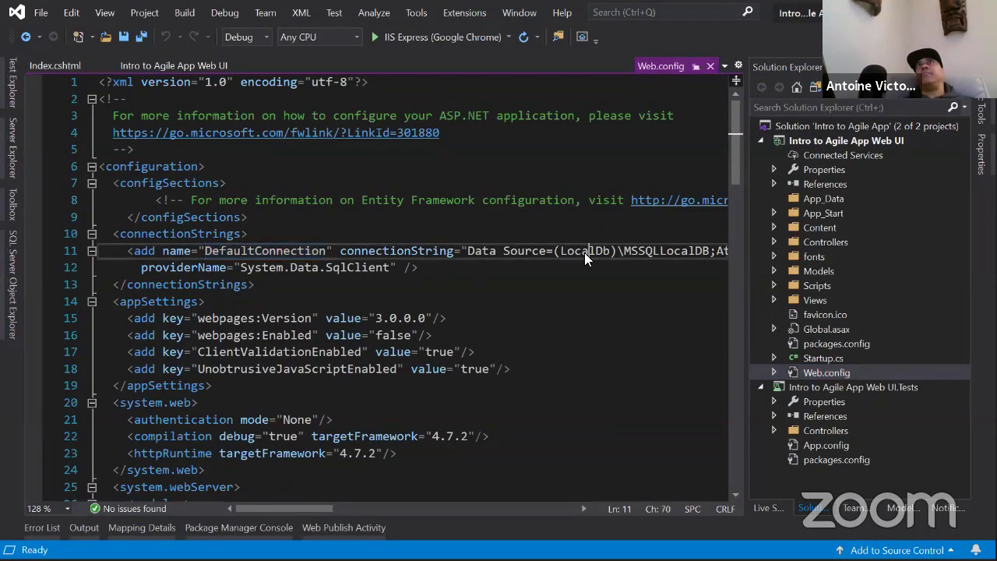
double_click(659, 249)
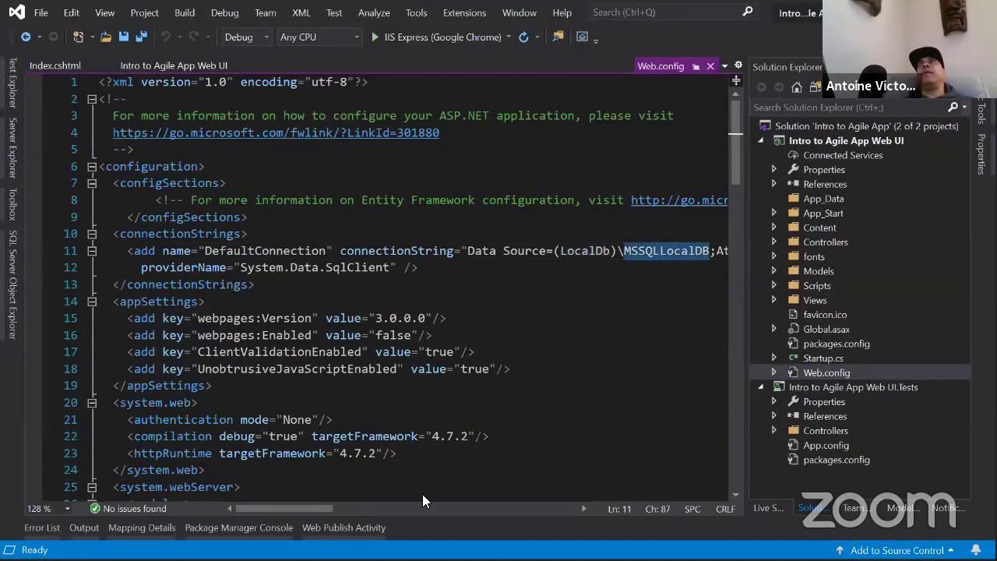
Examine the AttachDbFilename part of the connection string, including DataDirectory, the database file's numeric suffix and the mdf extension
drag(296, 505, 389, 508)
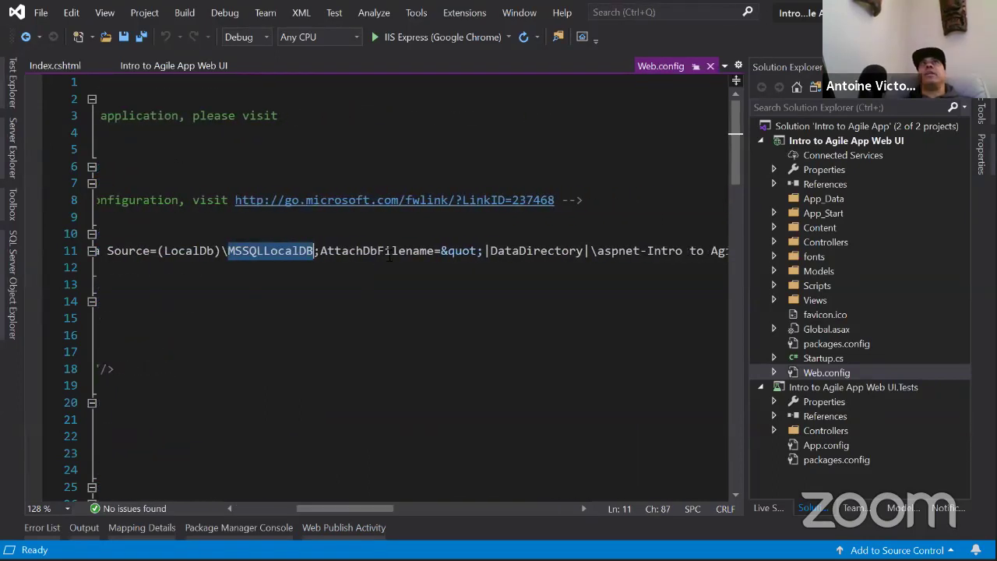
double_click(542, 254)
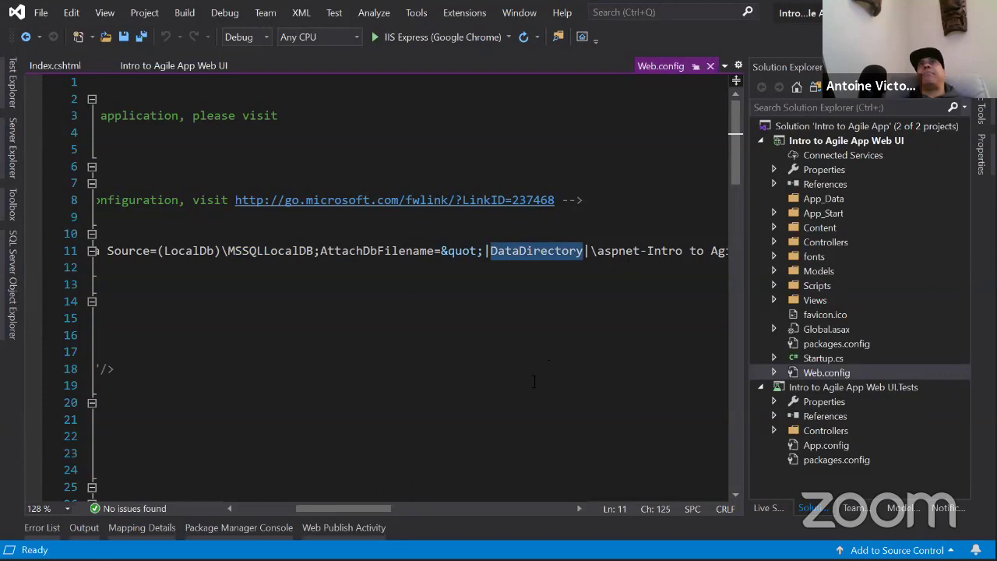
drag(381, 508, 408, 511)
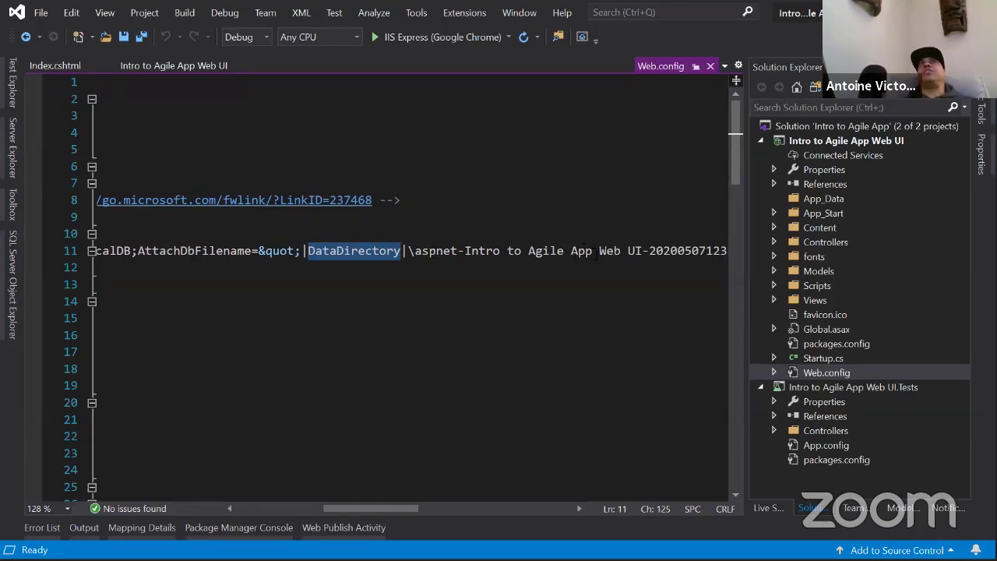
click(653, 250)
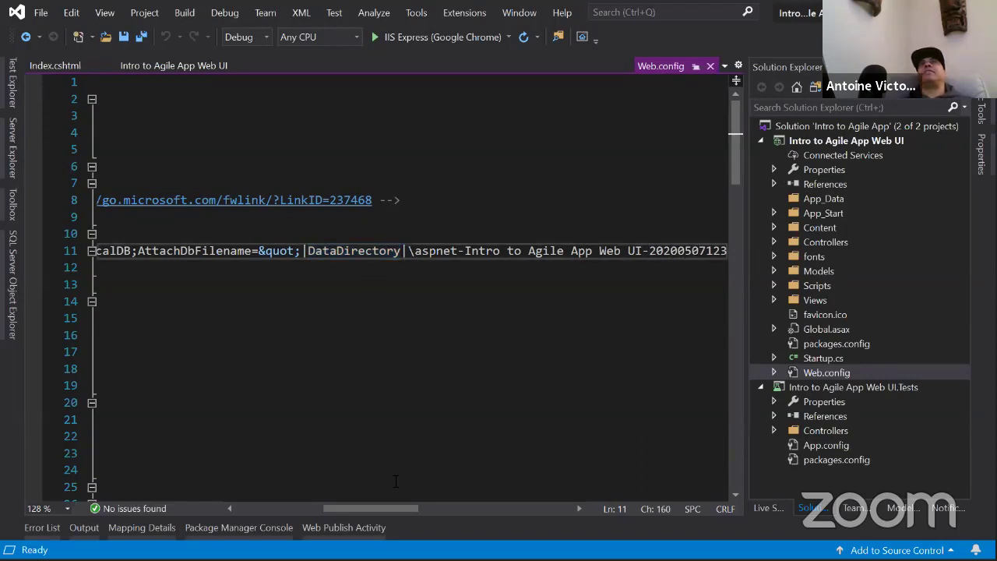
drag(391, 508, 419, 508)
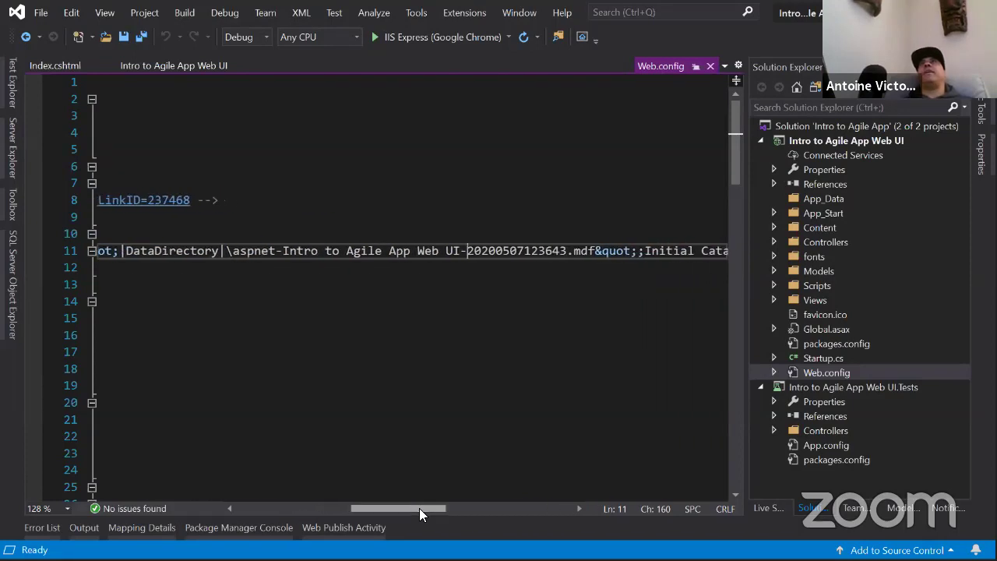
click(525, 250)
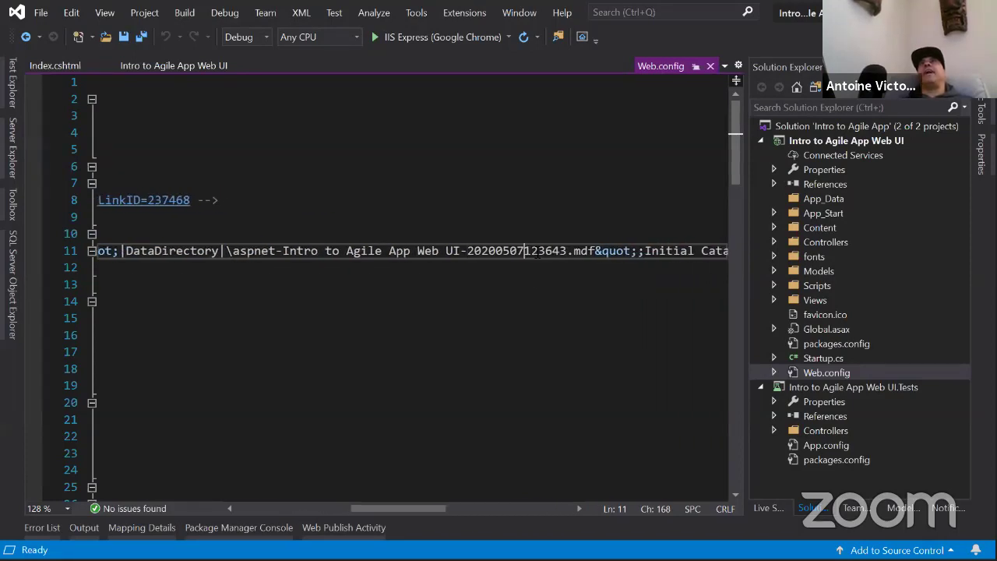
drag(524, 250, 575, 251)
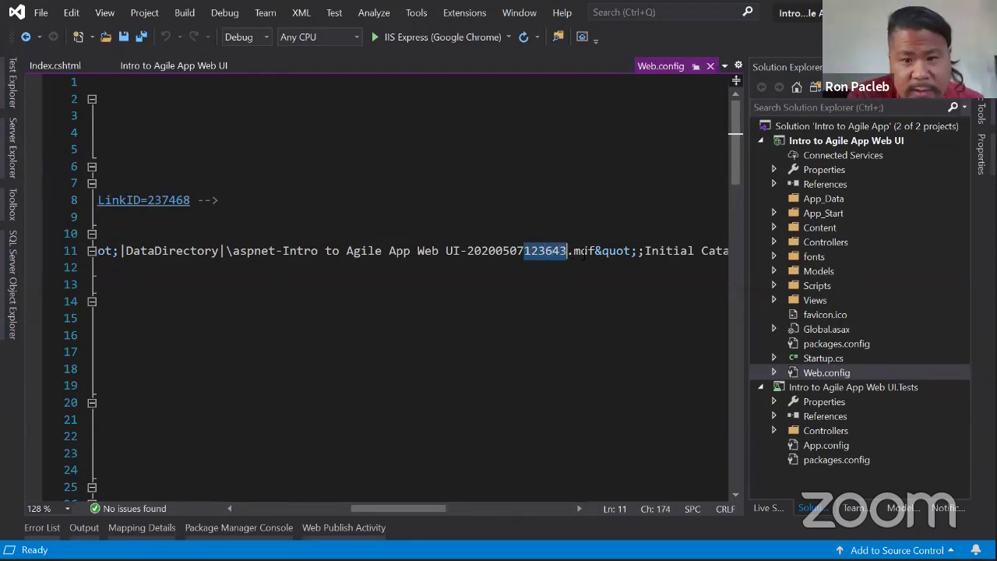
double_click(581, 251)
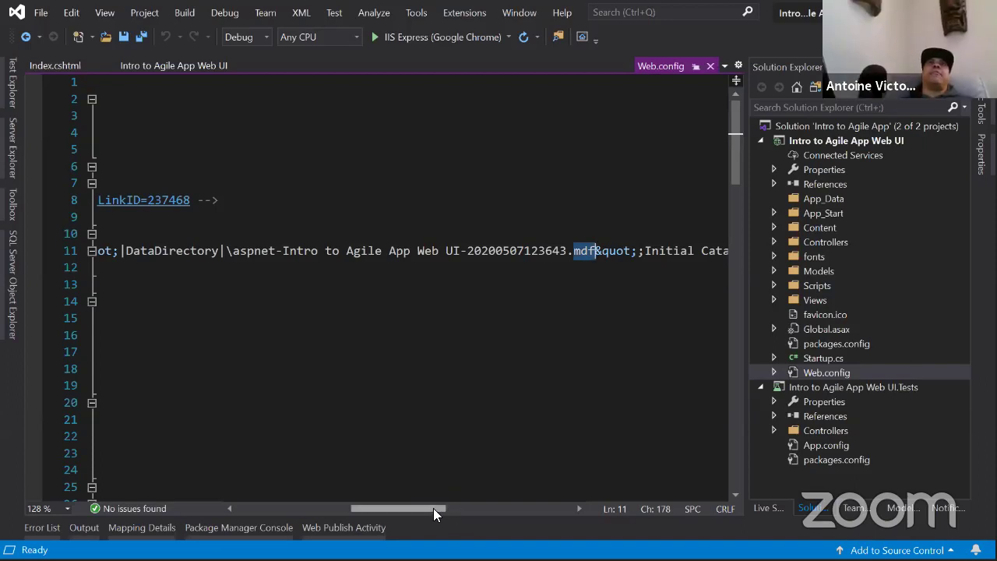
Examine the Initial Catalog and Integrated Security settings at the end of the connection string
drag(430, 507, 481, 508)
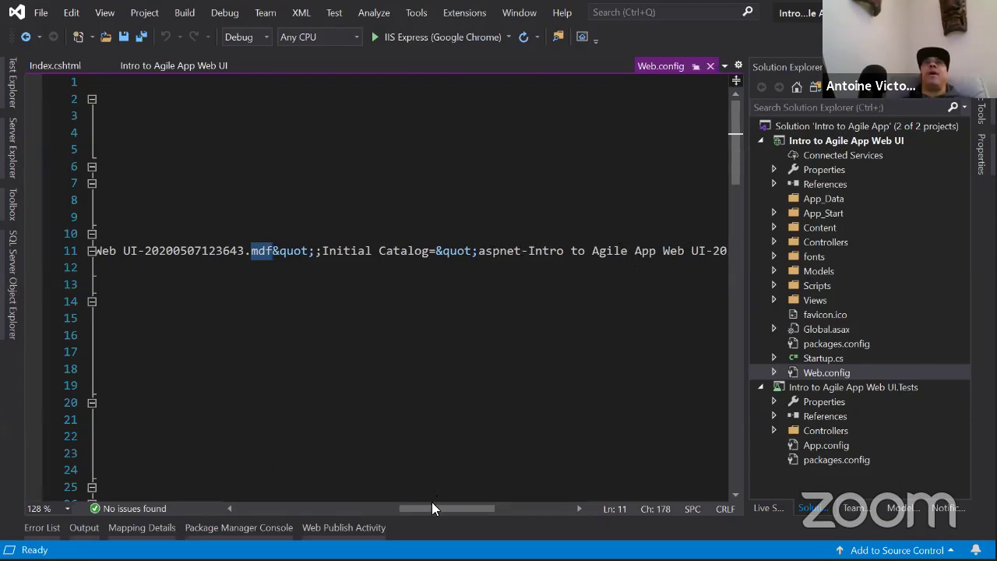
drag(431, 505, 490, 503)
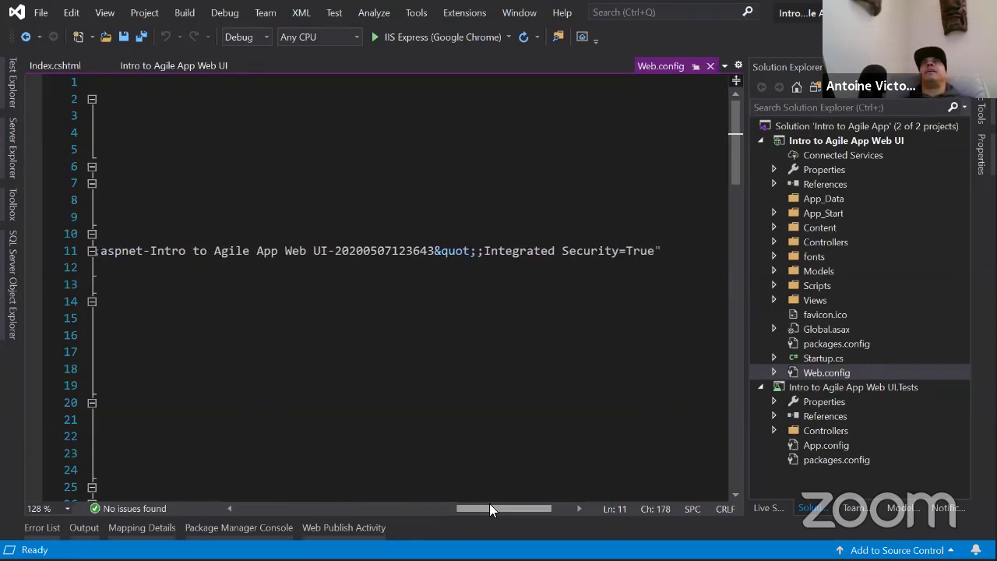
double_click(592, 250)
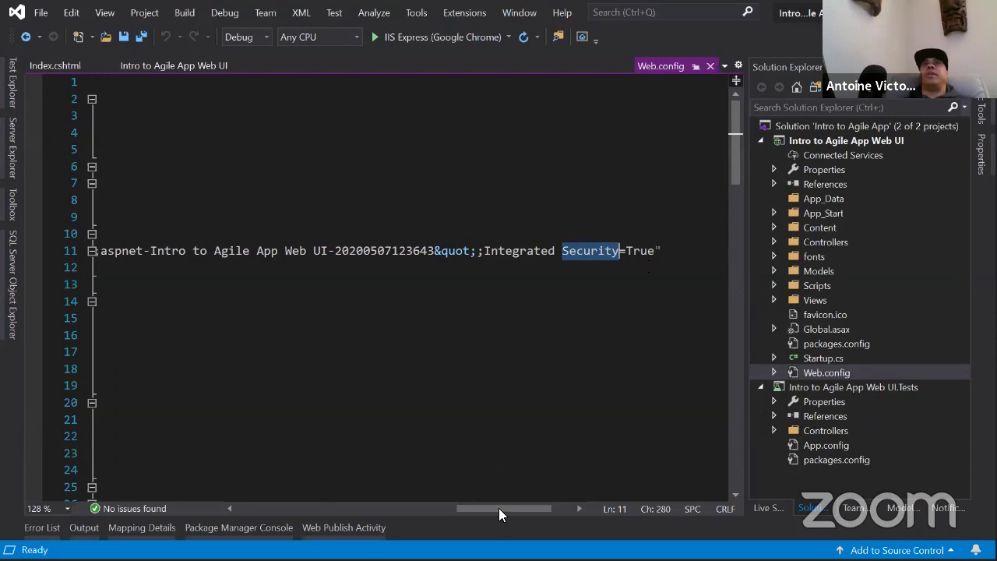
Expand the DefaultConnection database and its Tables folder in Server Explorer
drag(494, 504, 244, 505)
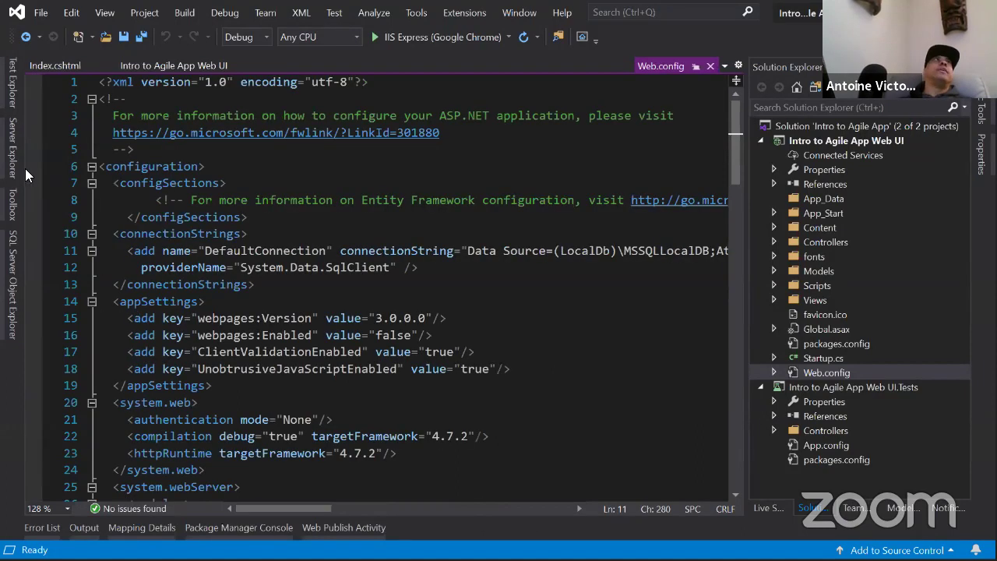
click(12, 148)
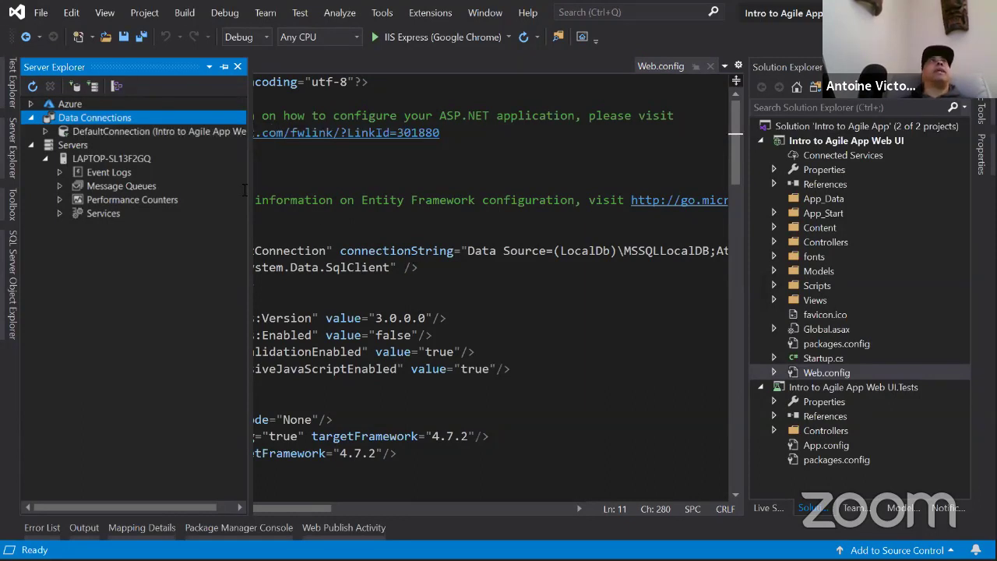
click(44, 131)
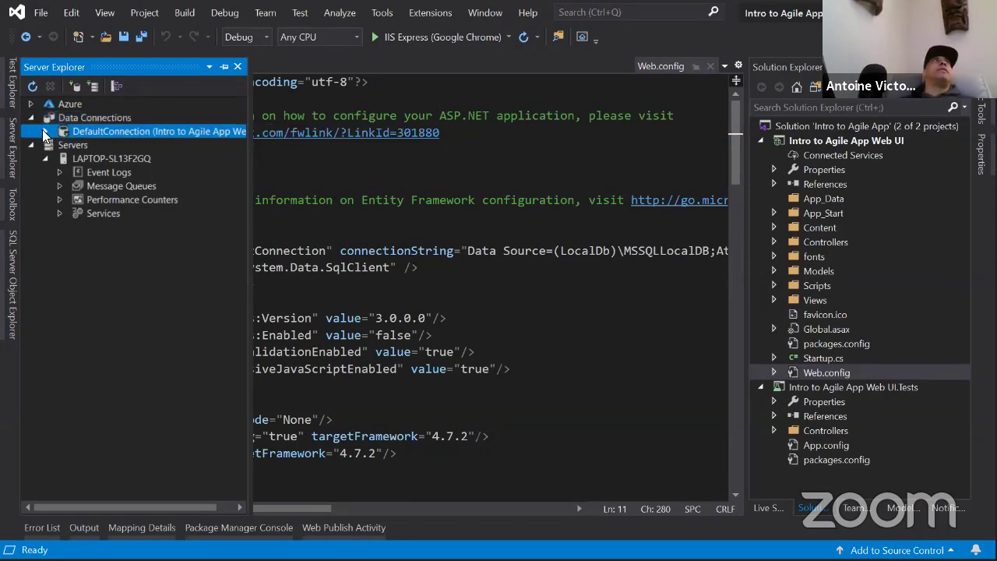
click(57, 145)
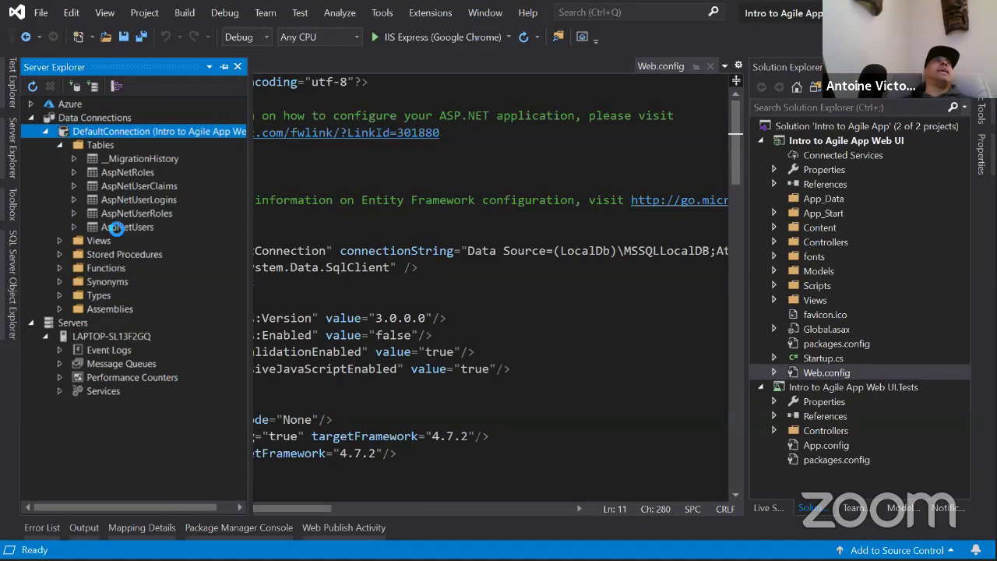
Show the data stored in the AspNetUsers table and examine the registered account's Email value
click(114, 227)
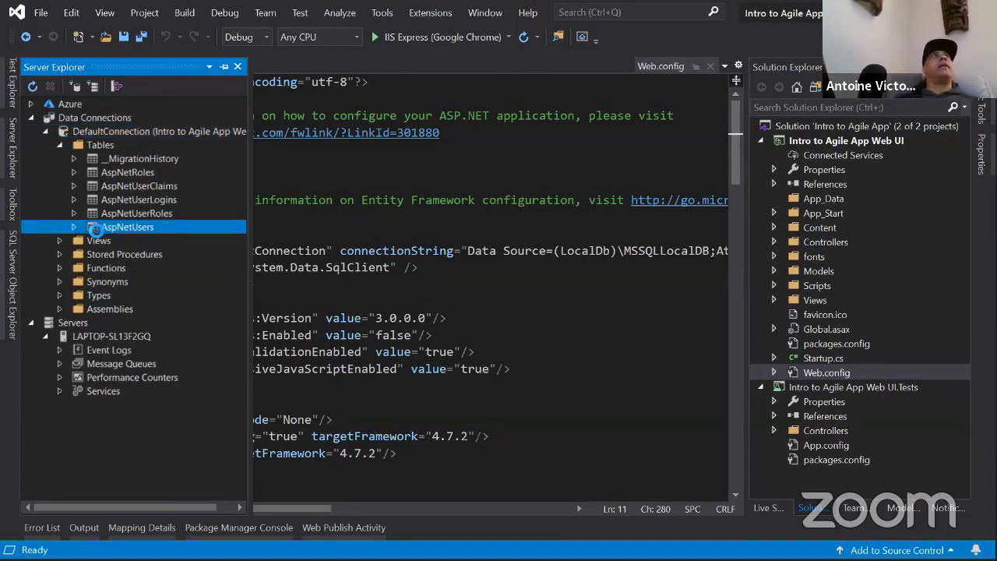
right_click(92, 226)
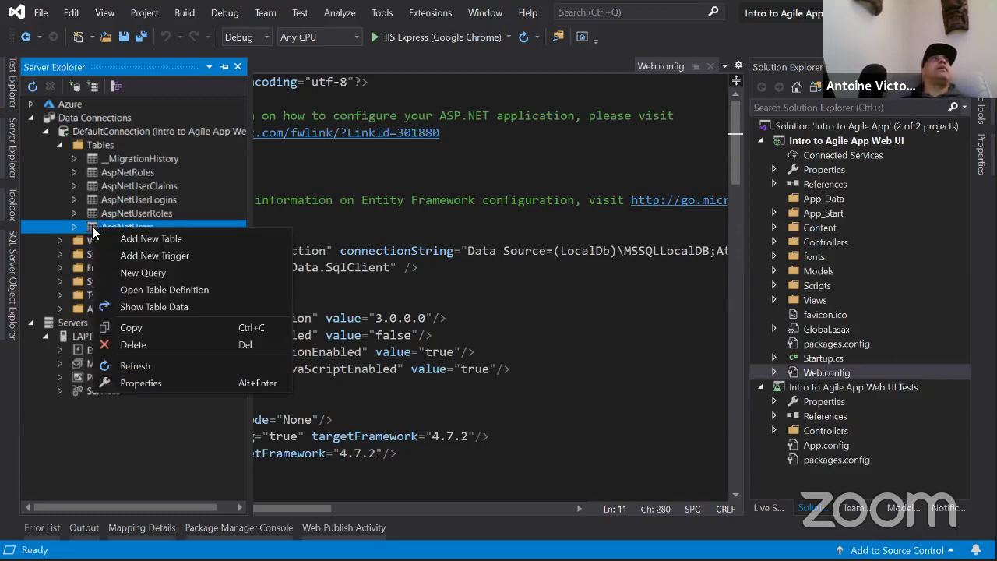
click(138, 307)
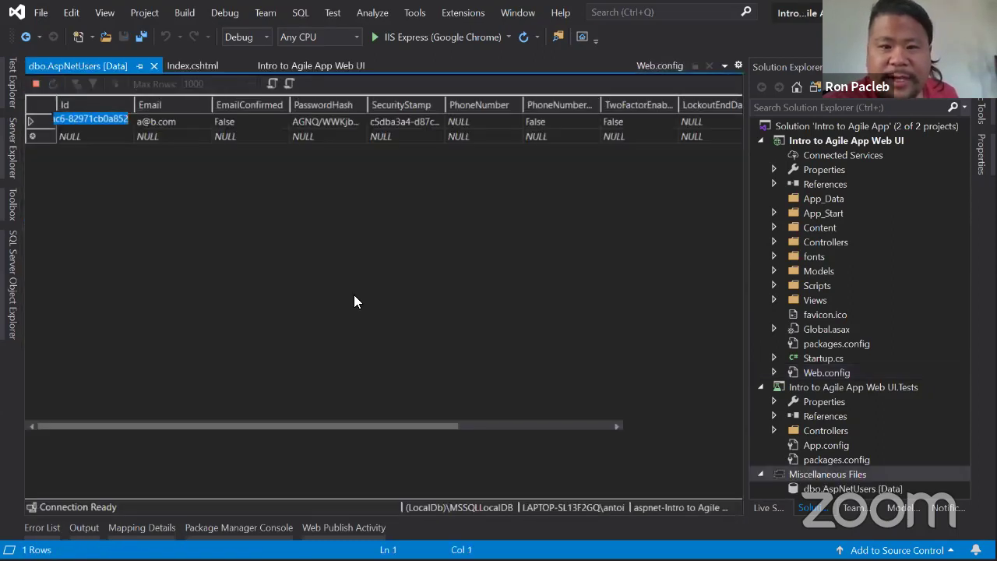
click(179, 121)
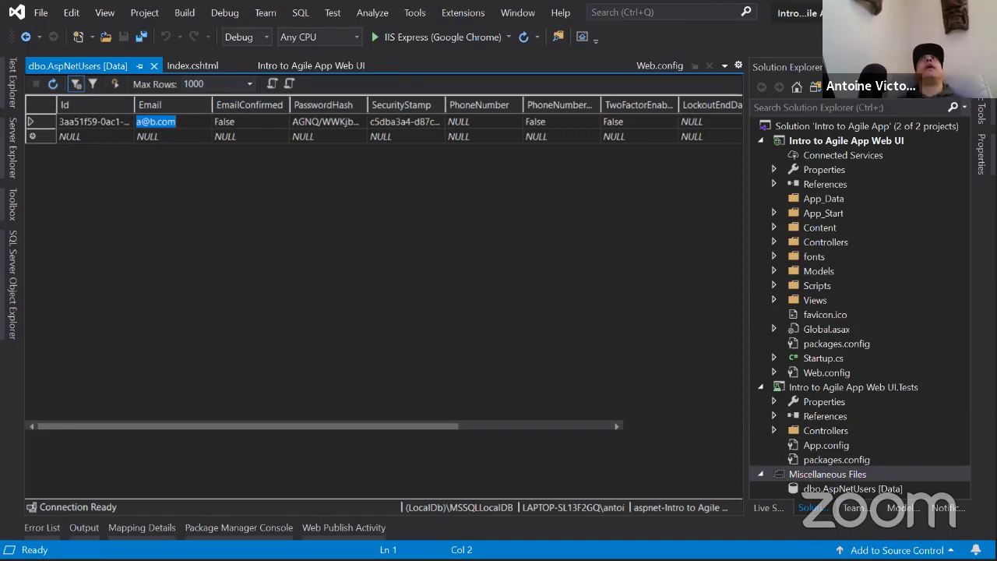
key(alt+Tab)
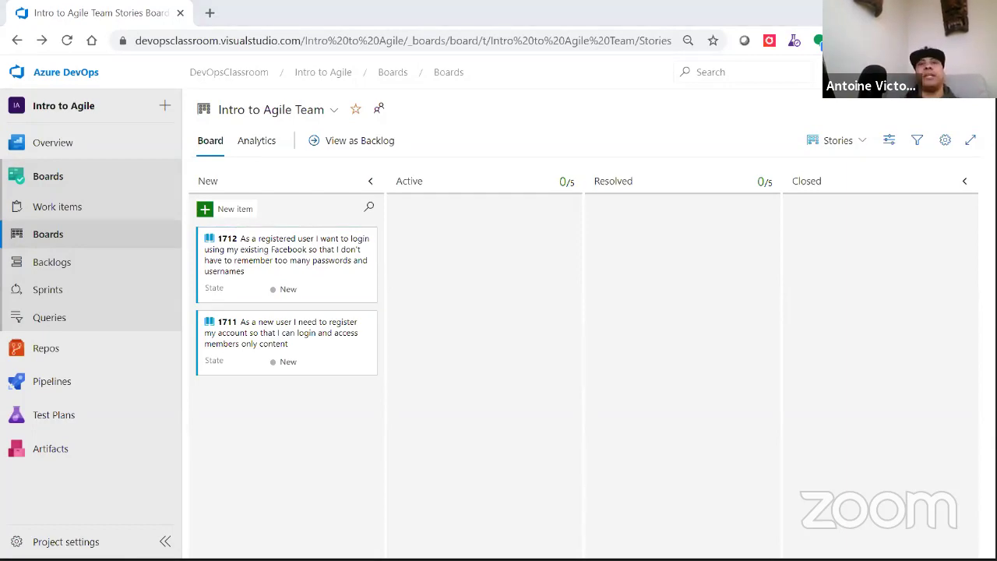
key(alt+Tab)
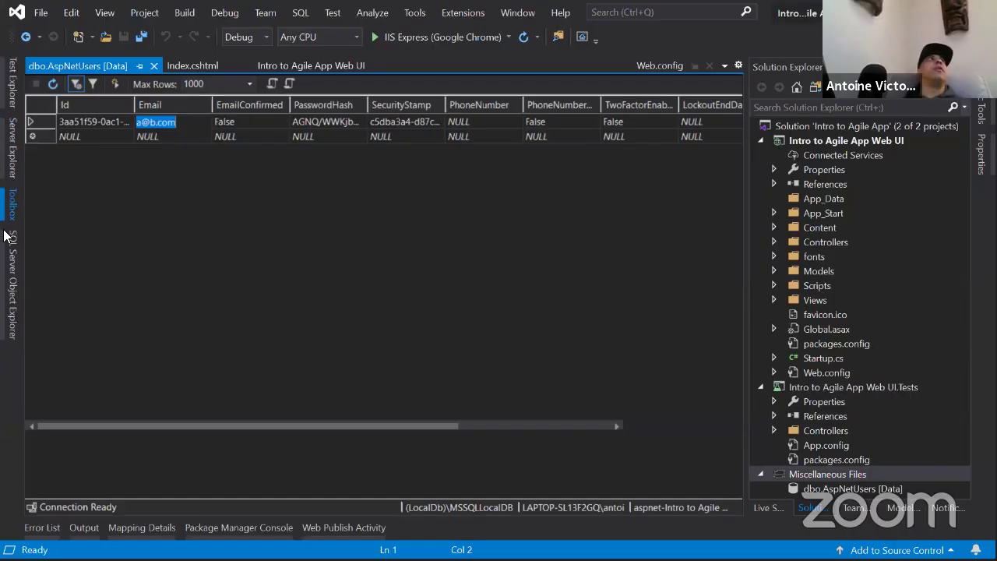
Browse the DefaultConnection database in SQL Server Object Explorer, expand its node, and review the operations available for it
click(9, 257)
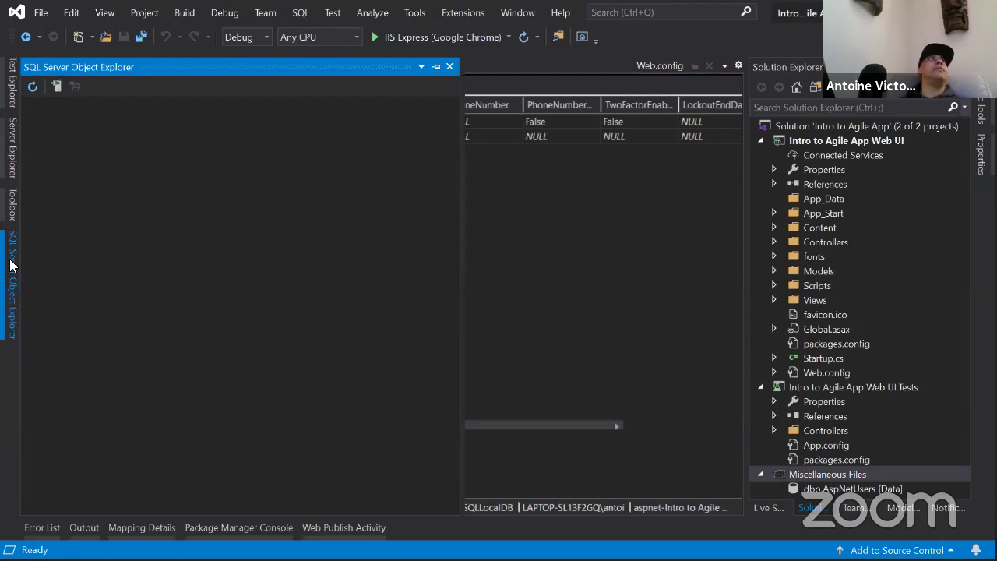
click(6, 129)
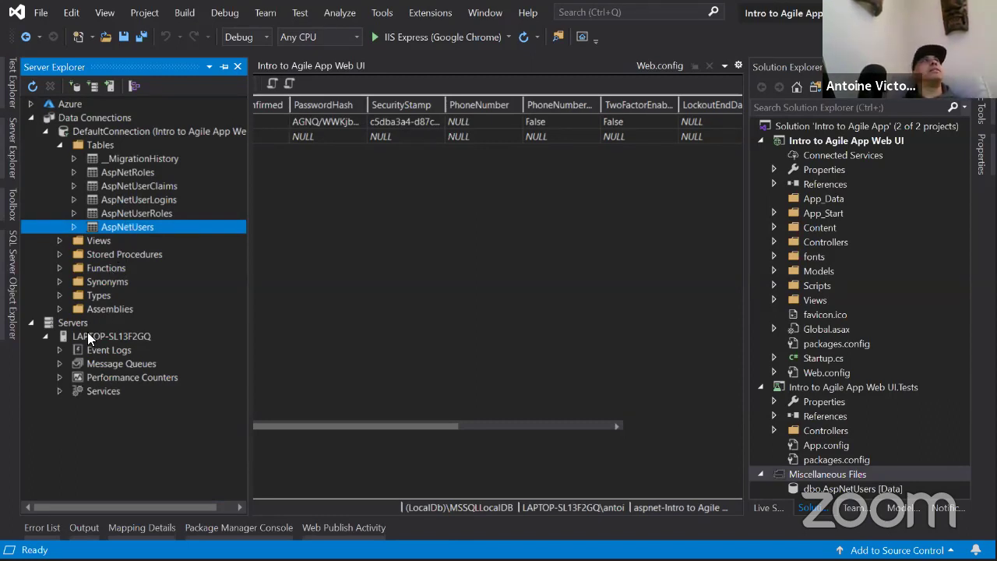
click(108, 134)
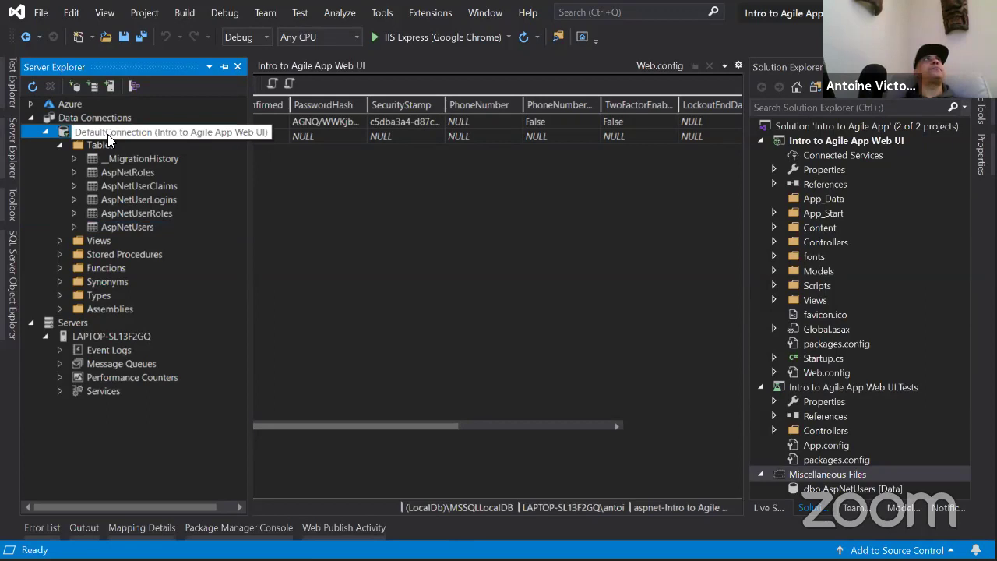
right_click(107, 134)
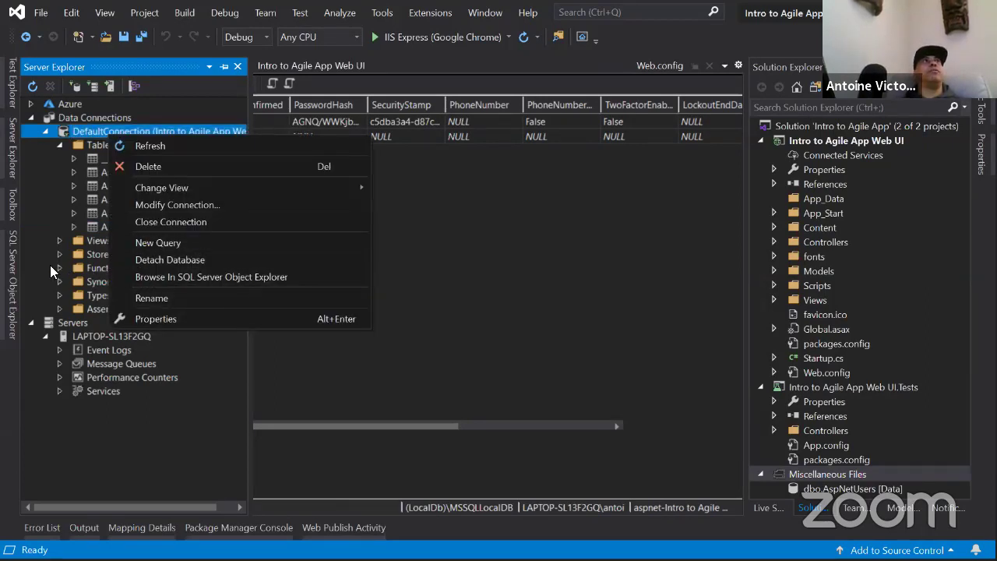
click(174, 282)
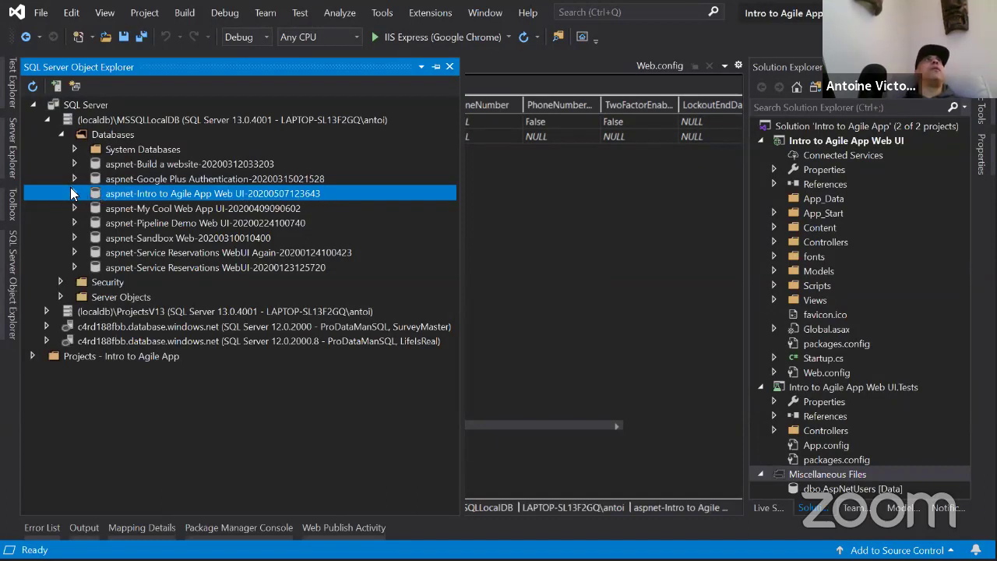
double_click(117, 194)
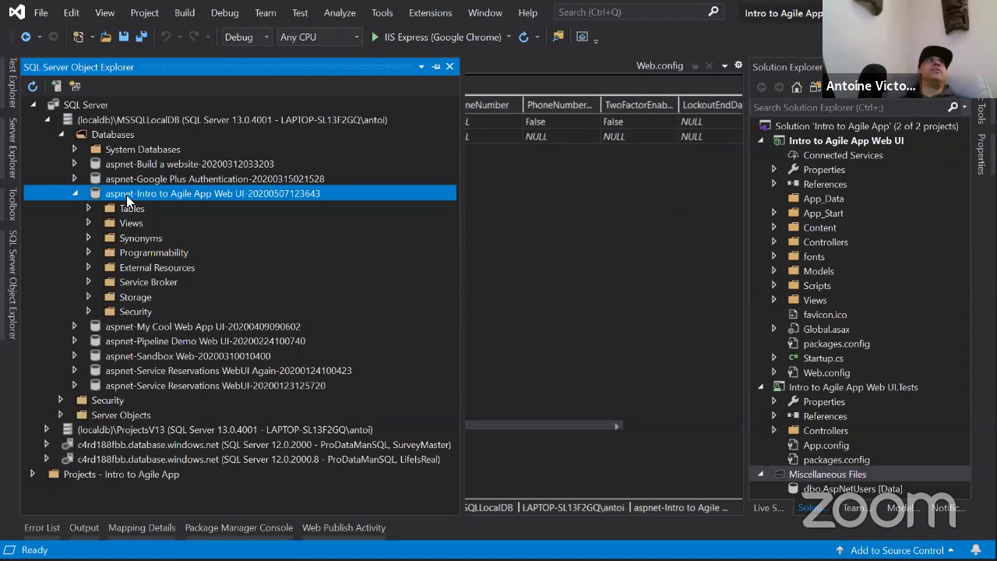
right_click(126, 199)
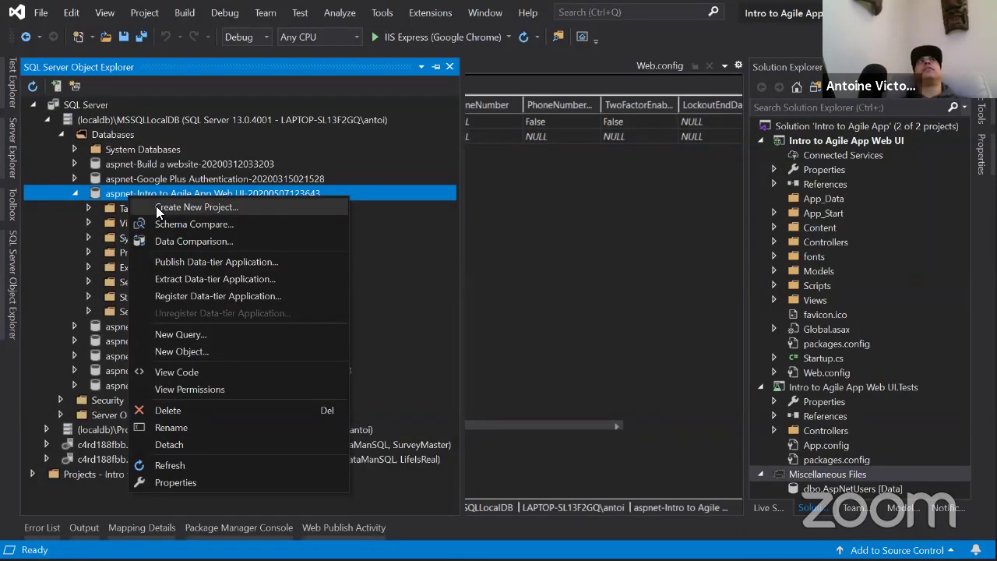
click(612, 234)
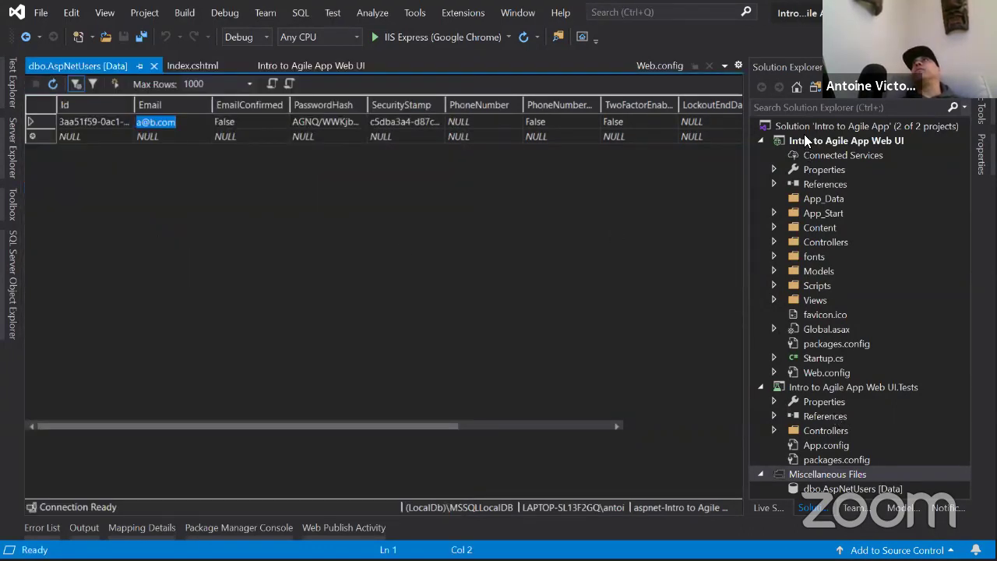
Show the properties of the Intro to Agile App solution and copy its Path value
click(804, 135)
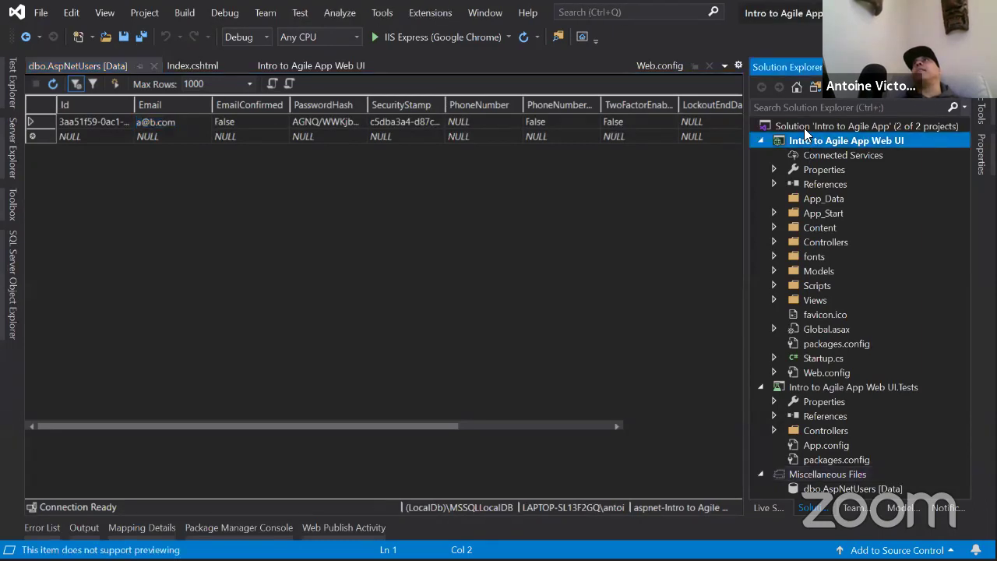
click(805, 129)
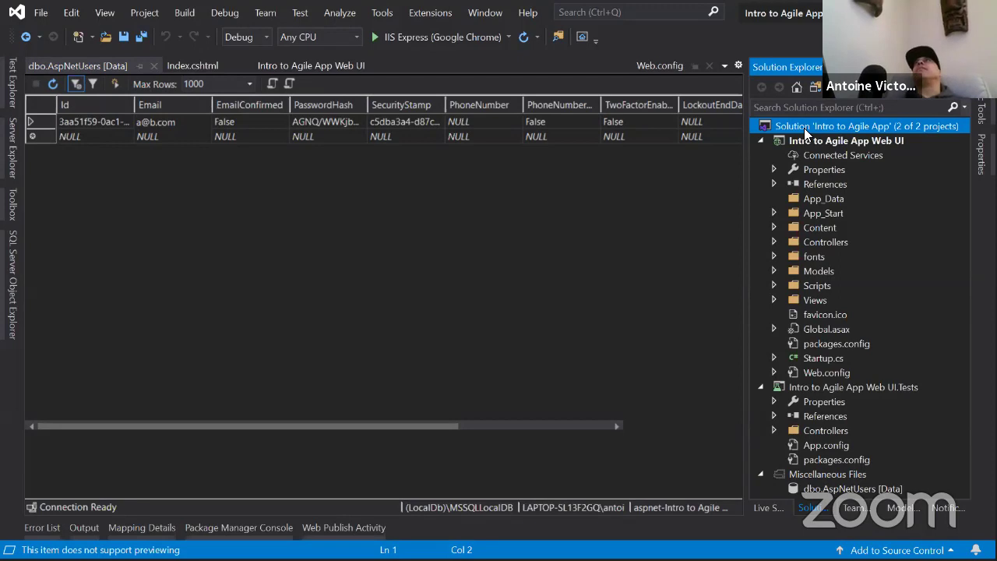
right_click(806, 133)
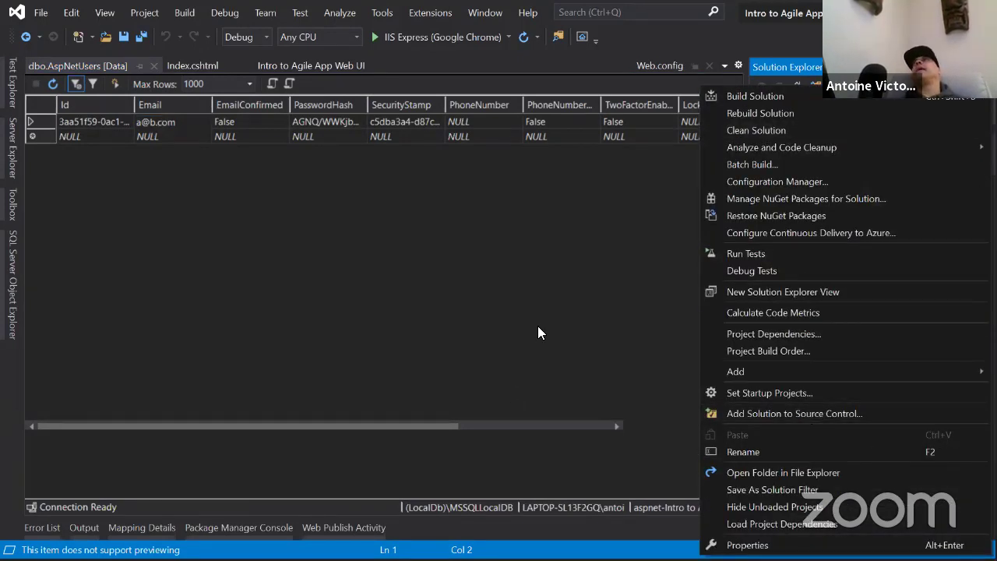
click(624, 253)
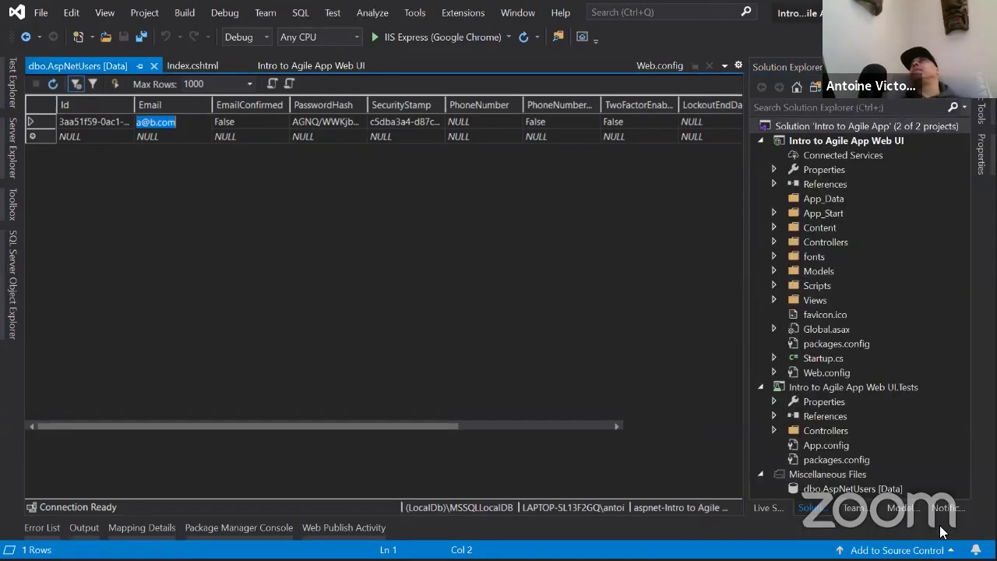
click(812, 127)
key(F4)
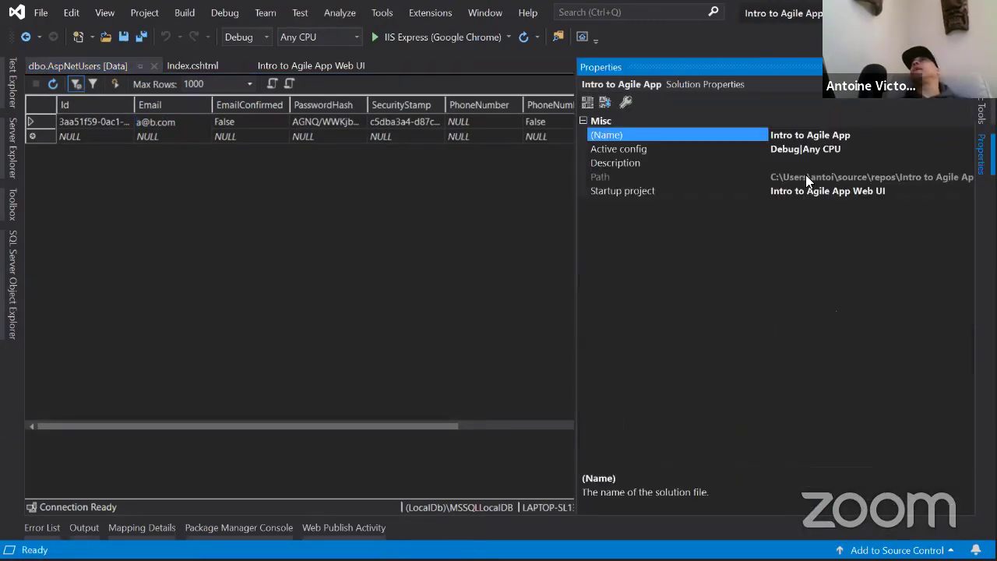
click(807, 177)
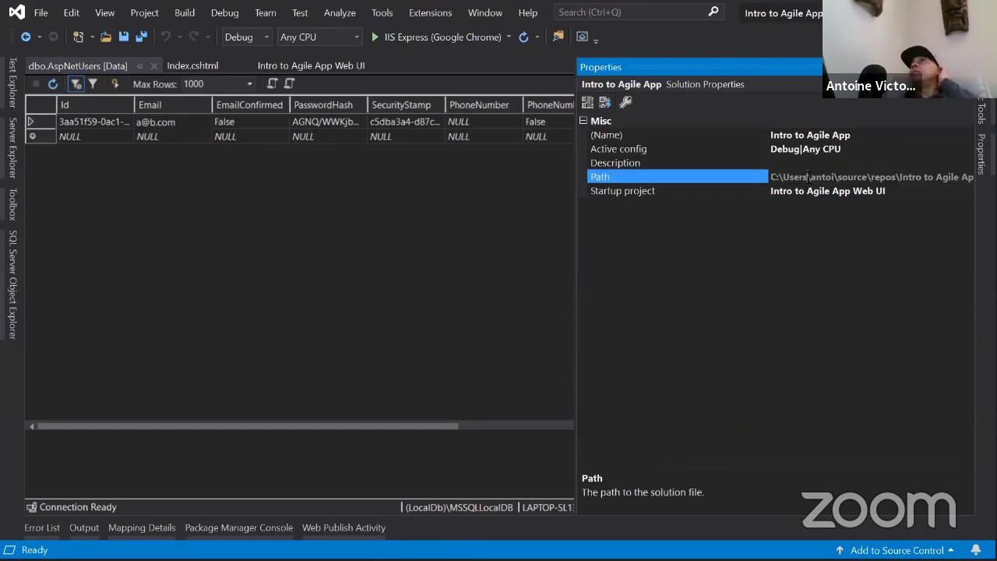
click(808, 177)
key(ctrl+c)
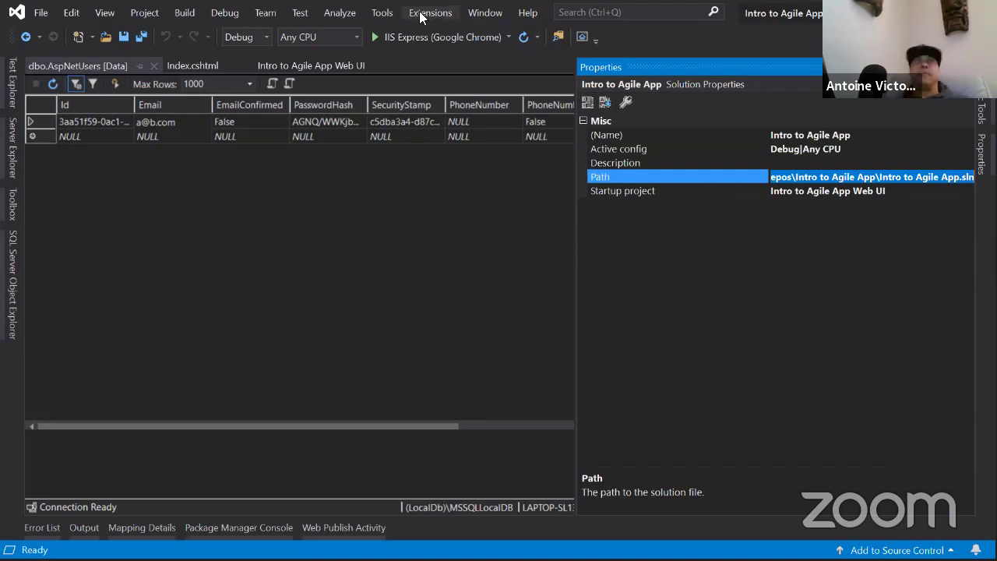
Start creating a new database project from the aspnet-Intro to Agile App Web UI database in SQL Server Object Explorer
click(13, 271)
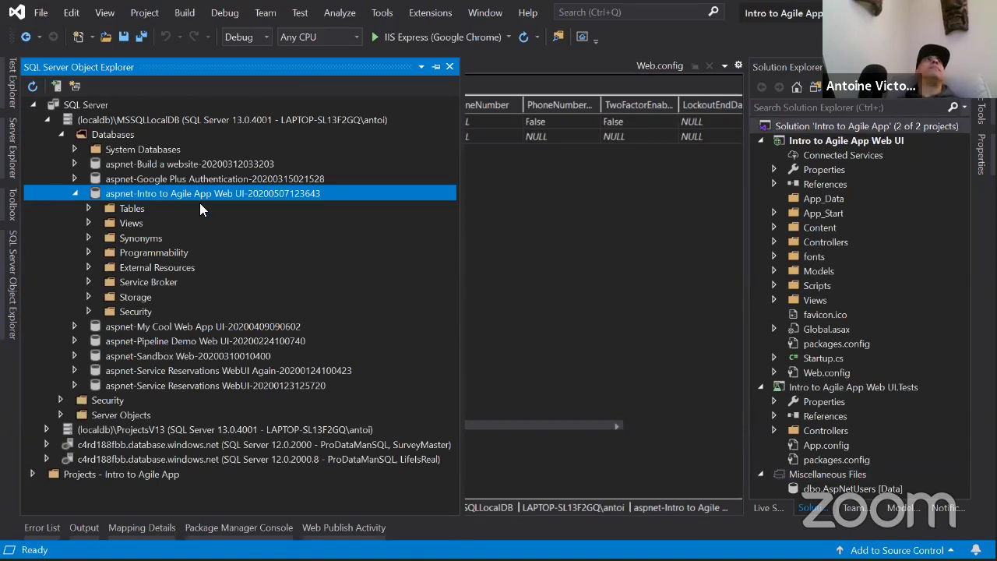
right_click(155, 193)
click(240, 204)
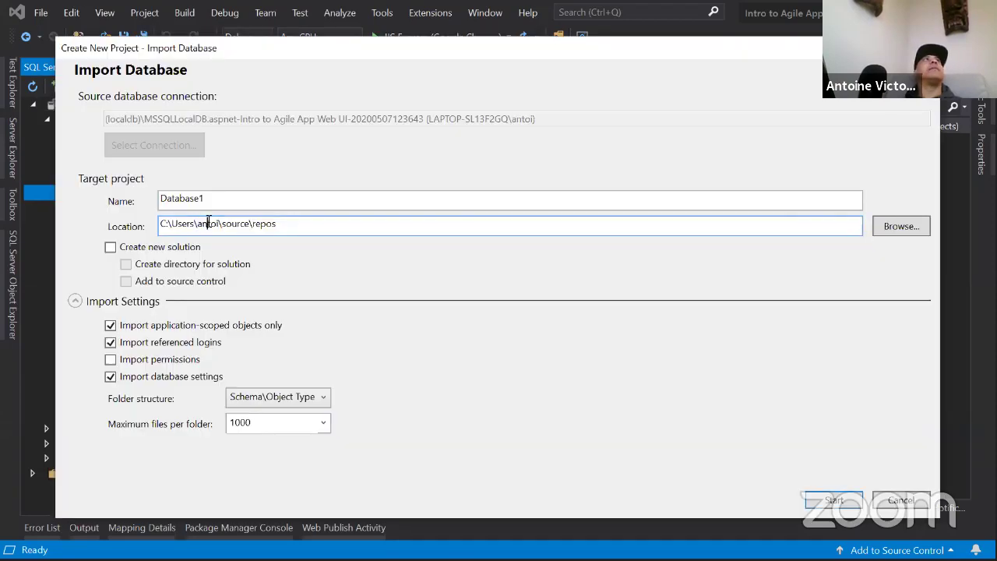
Set the target project's location to the solution's Intro to Agile App folder, using the copied path without the .sln file name
double_click(208, 224)
click(207, 224)
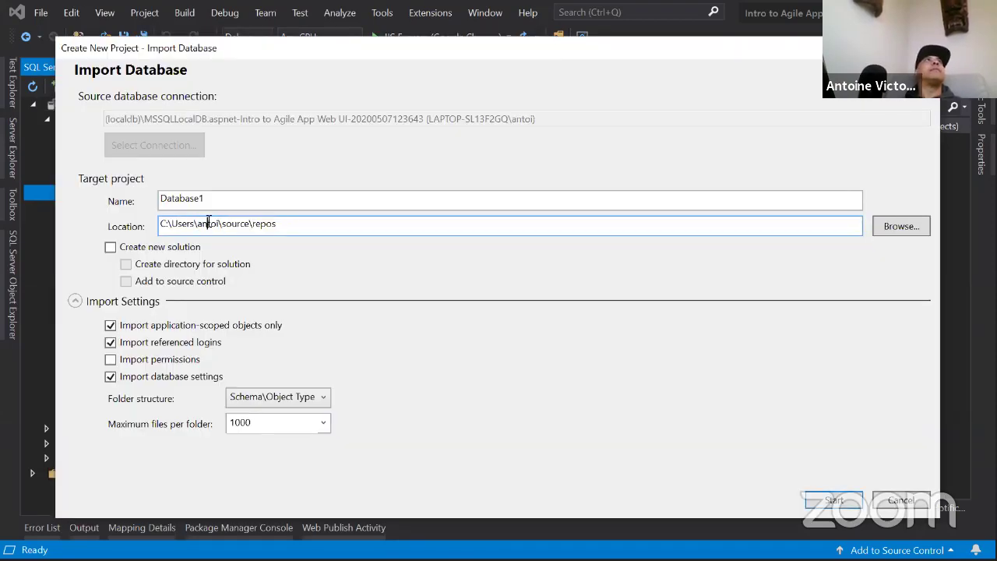
double_click(208, 224)
click(288, 226)
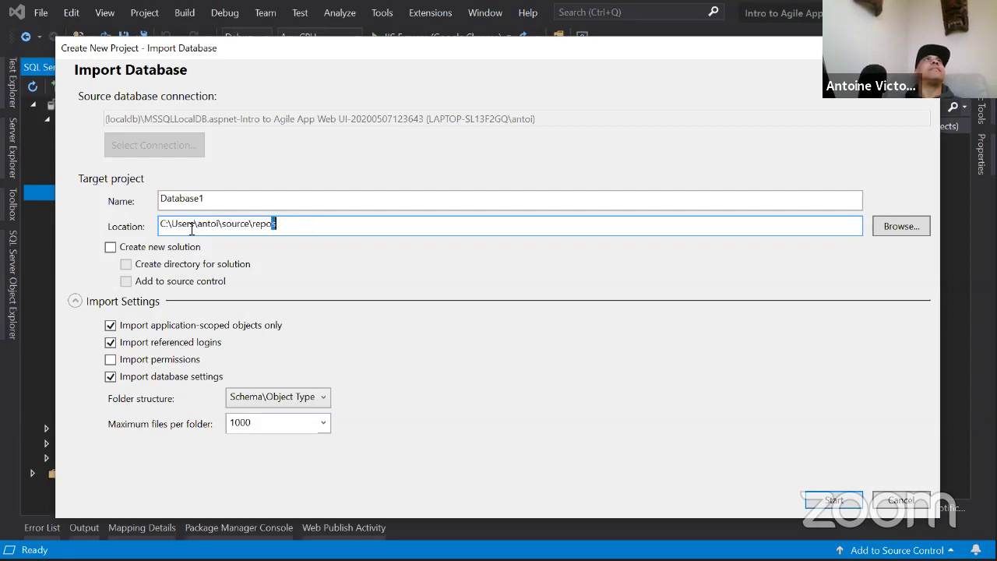
shift+click(161, 224)
key(ctrl+v)
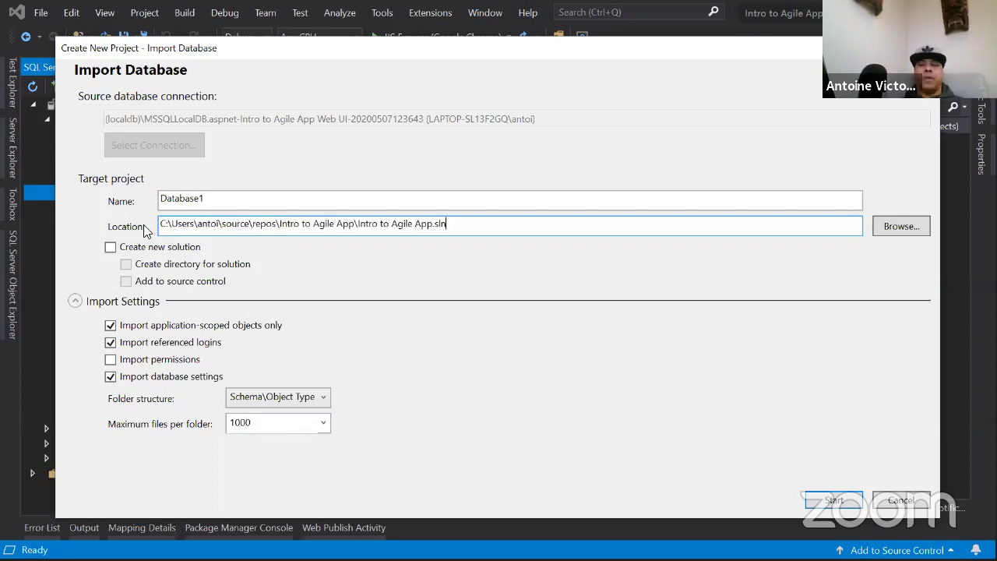
key(BackSpace)
key(BackSpace)
key(BackSpace)
key(BackSpace)
key(BackSpace)
key(BackSpace)
key(BackSpace)
key(BackSpace)
key(BackSpace)
key(BackSpace)
key(BackSpace)
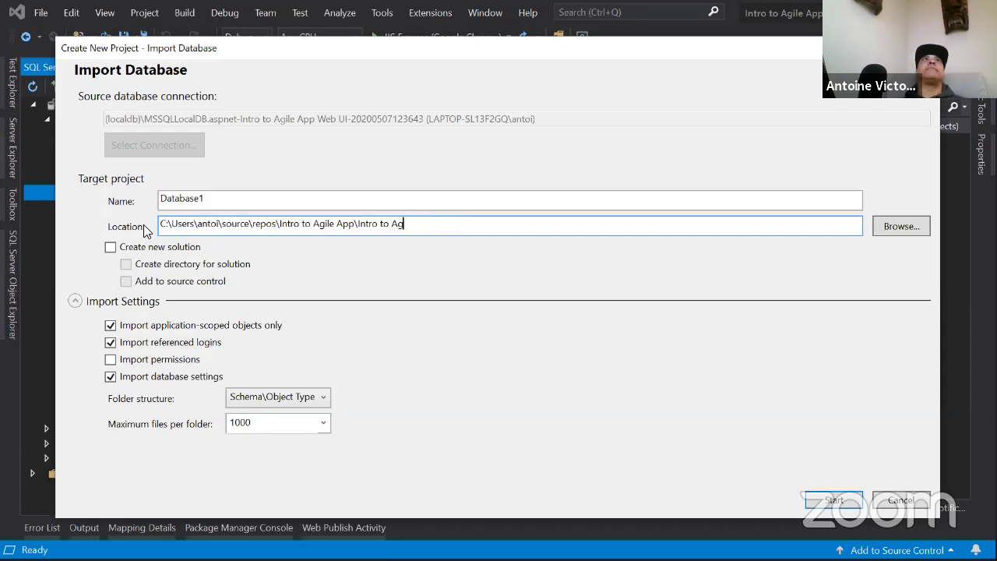
key(BackSpace)
key(BackSpace)
key(BackSpace)
key(BackSpace)
key(BackSpace)
key(BackSpace)
key(BackSpace)
key(BackSpace)
key(BackSpace)
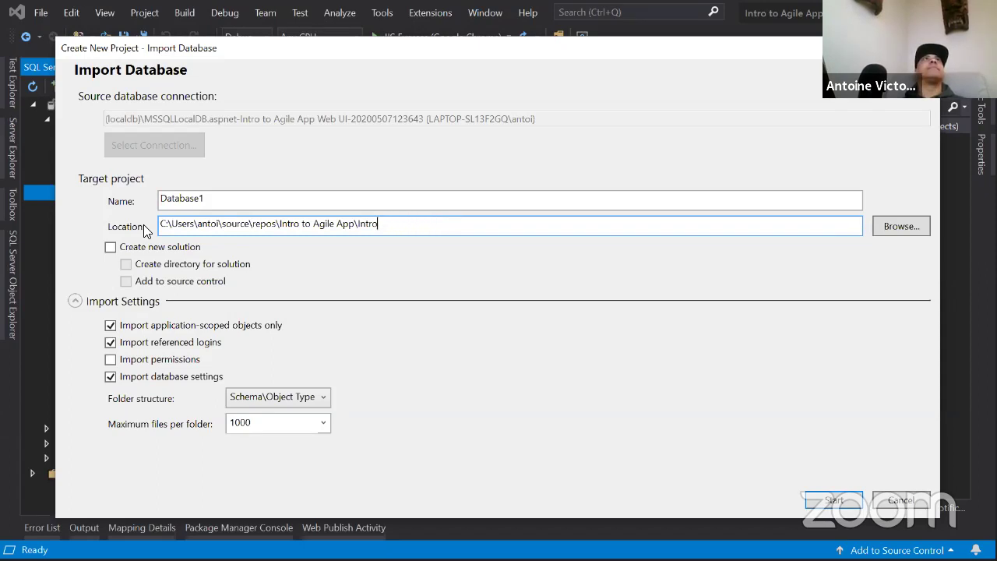
key(BackSpace)
key(BackSpace)
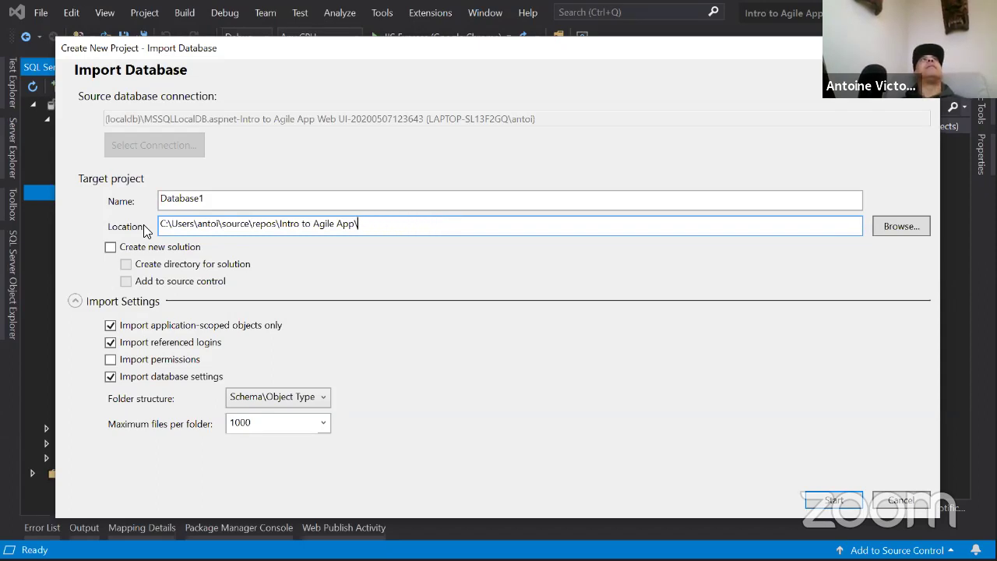
Name the target database project "Intro to Agile DB"
click(219, 199)
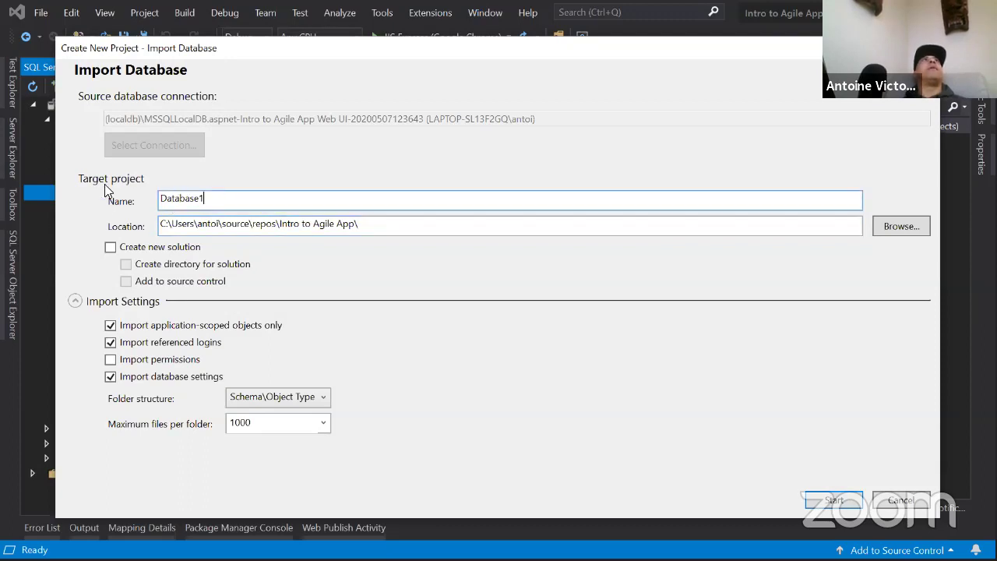
key(ctrl+a)
text(In)
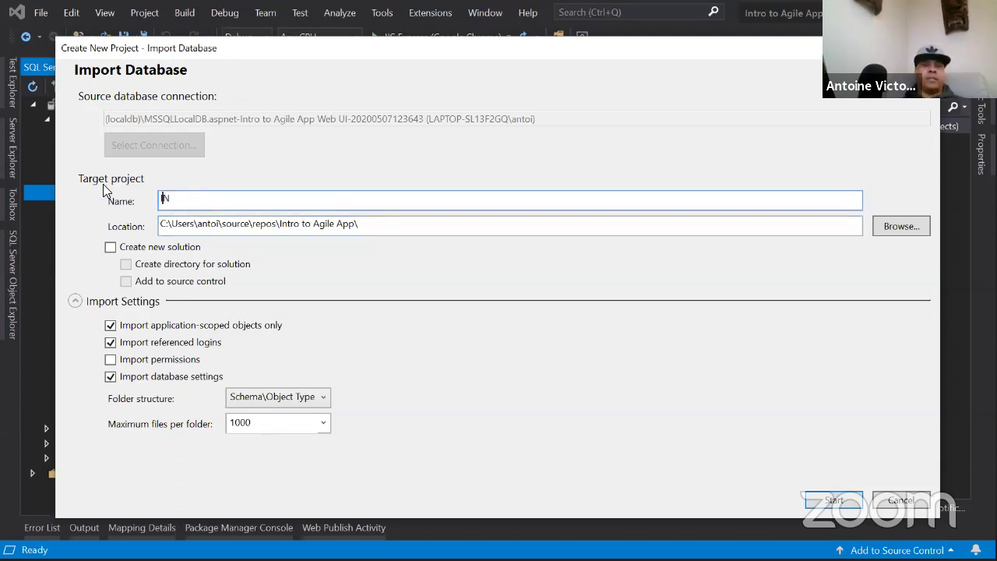
key(BackSpace)
text(ntr)
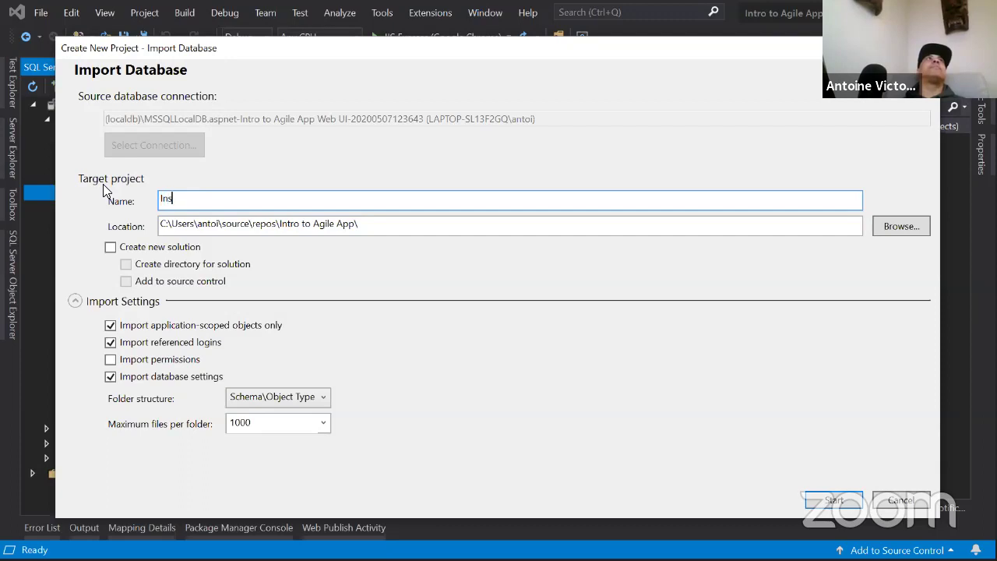
key(BackSpace)
key(BackSpace)
text(tro)
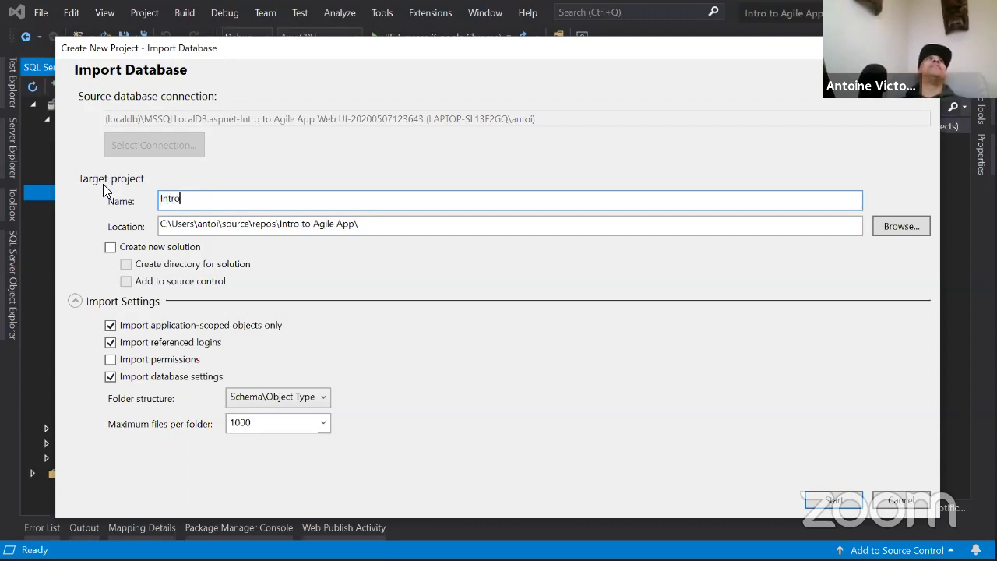
text( to Agile)
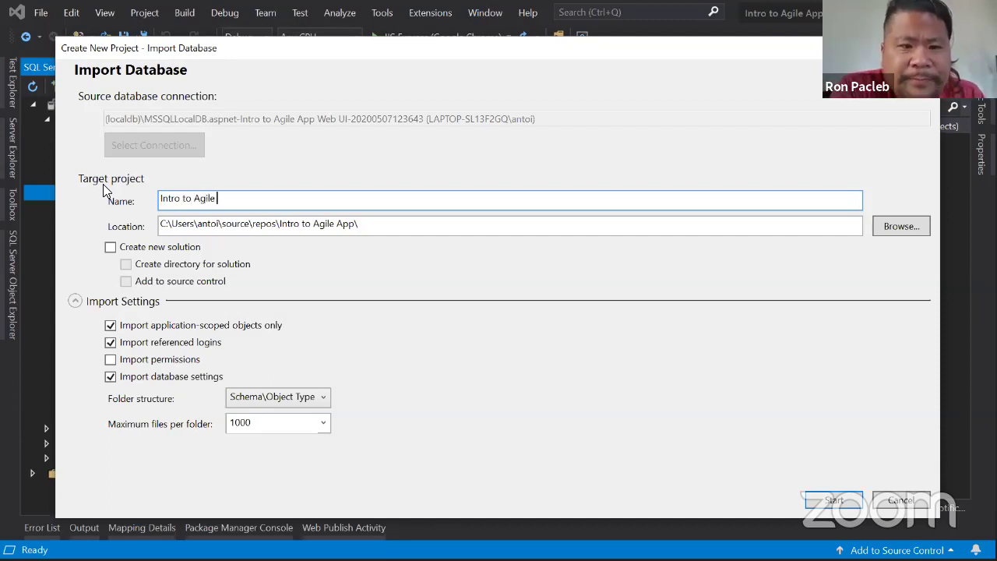
text( DB)
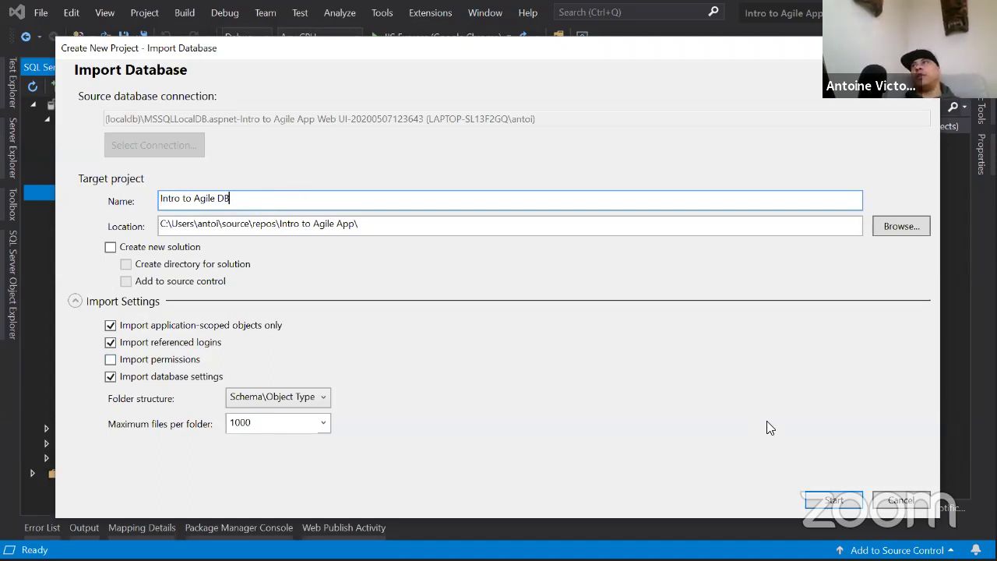
Run the database import with the current settings and finish the import summary
click(830, 502)
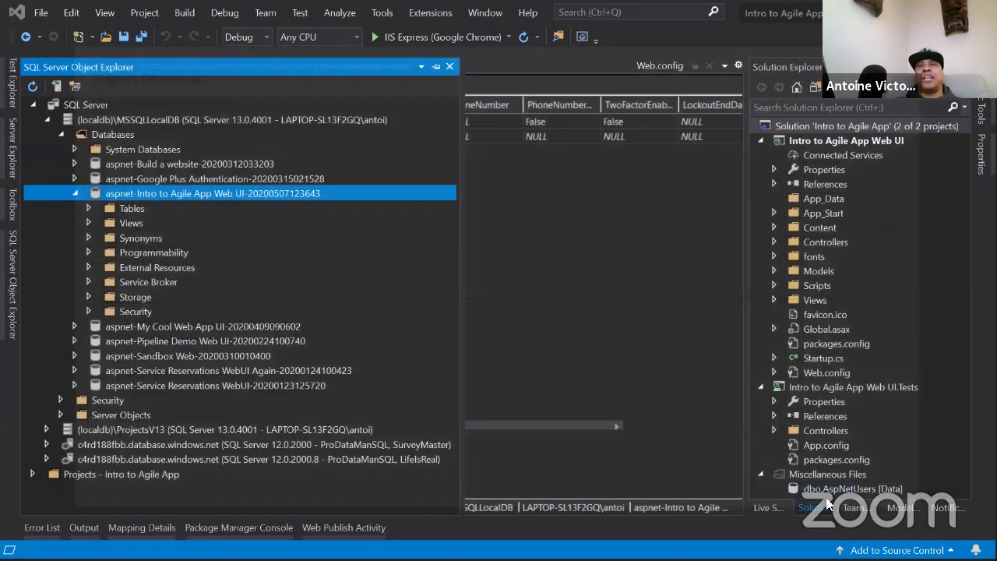
click(828, 505)
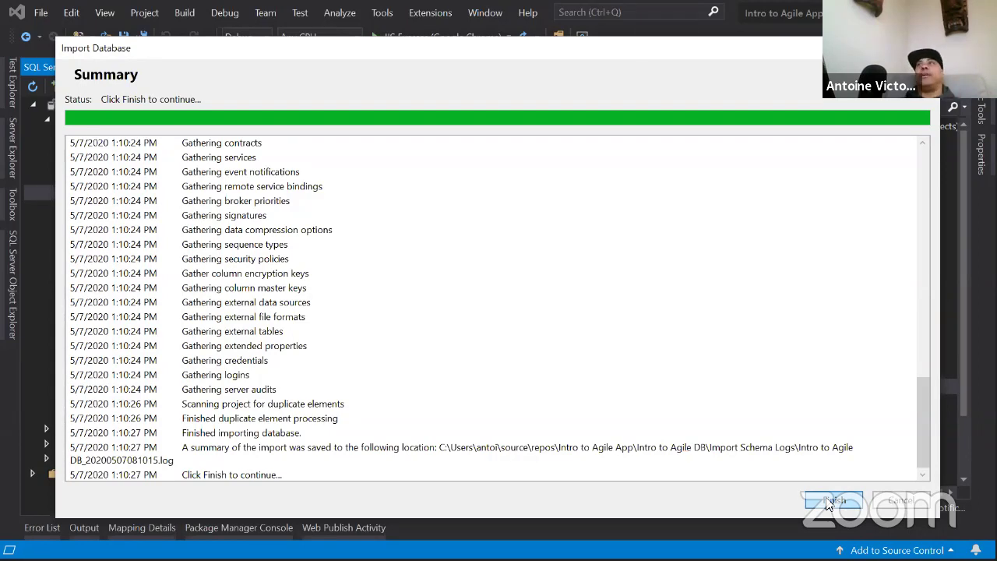
click(830, 502)
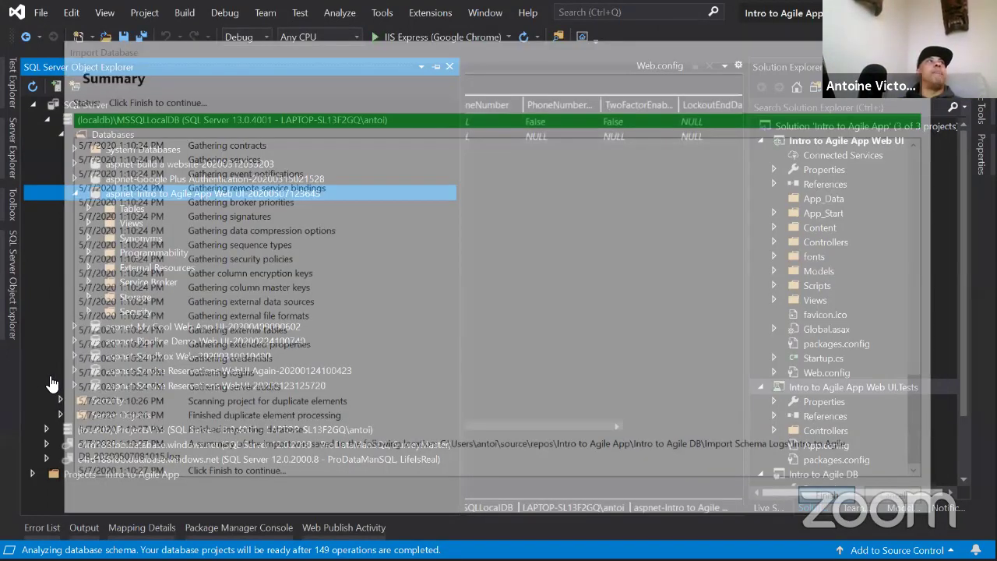
Switch to Azure DevOps, review the code source options for a new pipeline in Intro to Agile, and return to the Pipelines overview
key(alt+Tab)
click(100, 242)
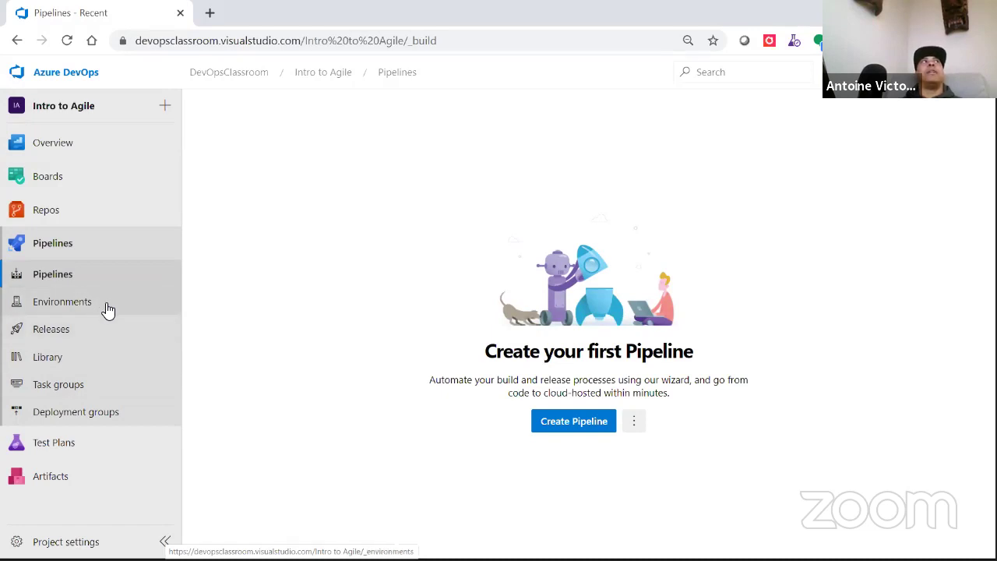
click(552, 423)
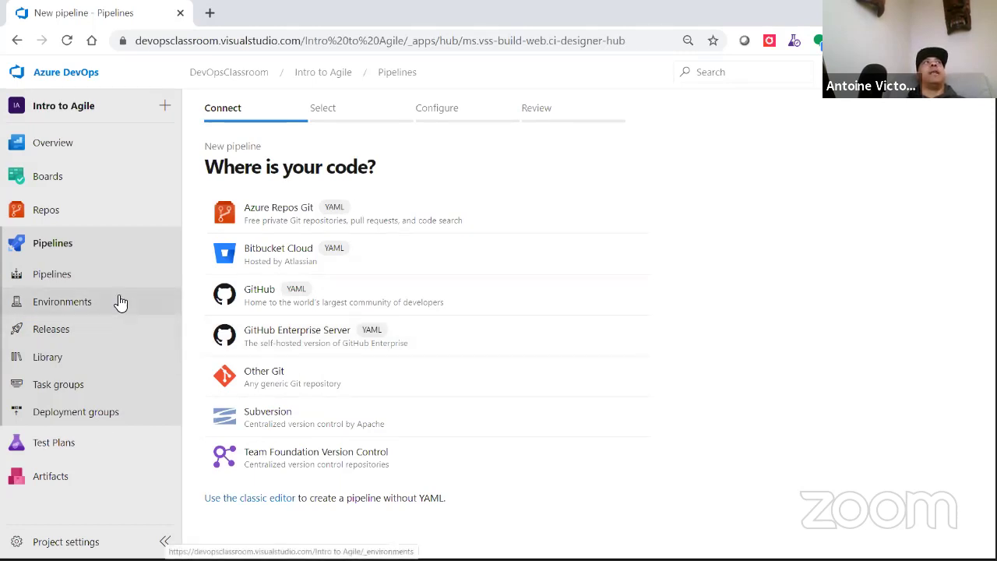
click(327, 461)
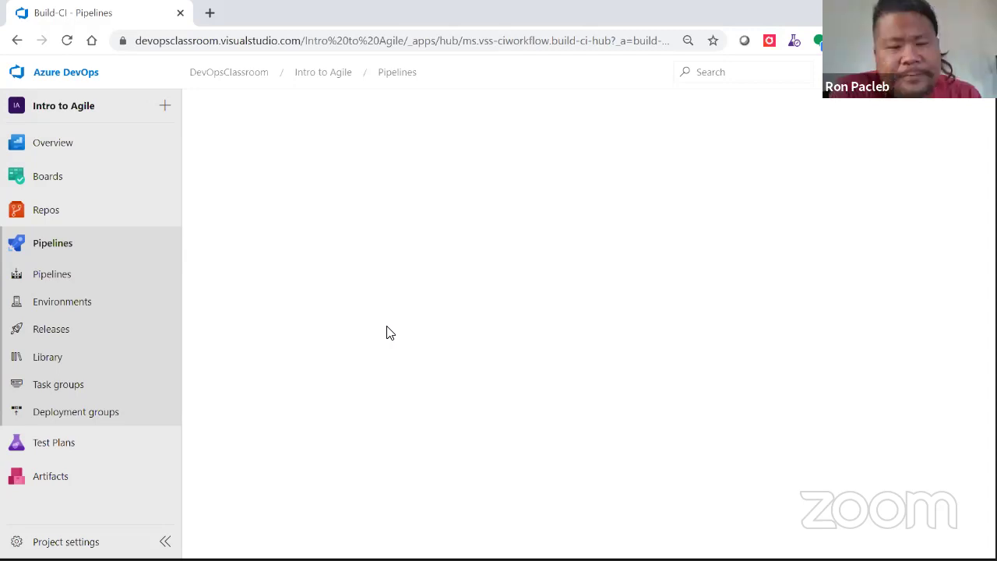
click(45, 276)
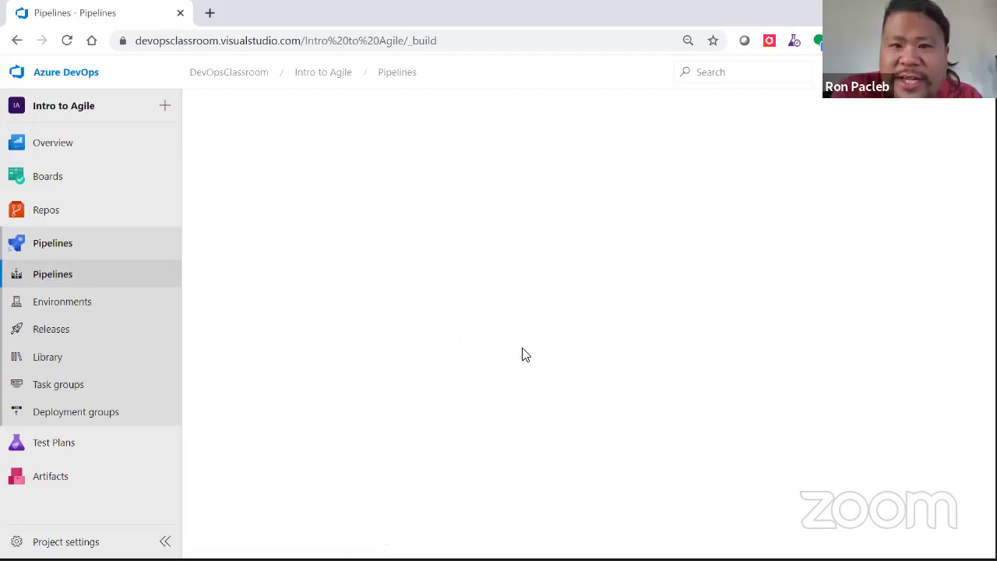
key(ctrl+minus)
key(ctrl+minus)
key(ctrl+minus)
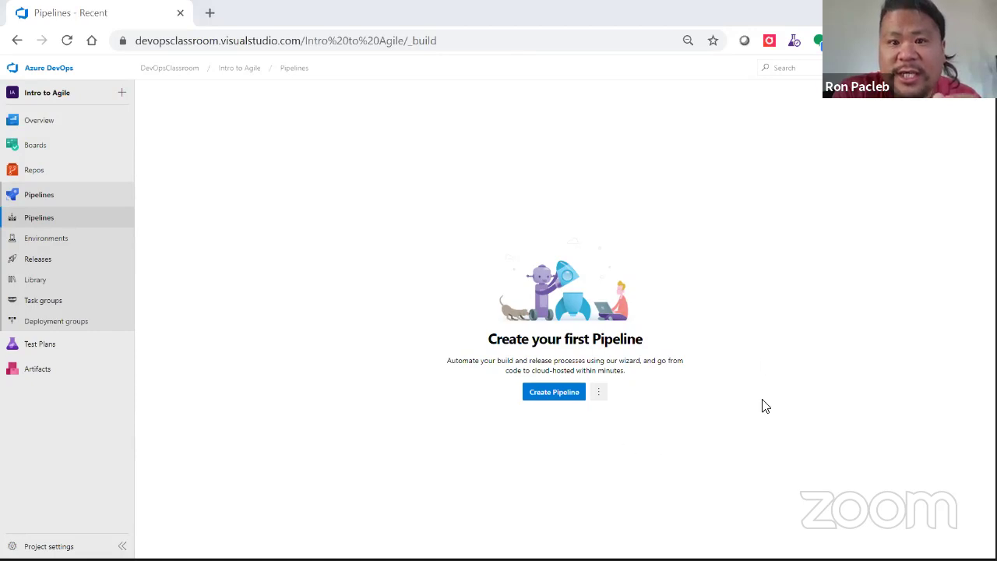
Switch back to Visual Studio and collapse all three projects and Miscellaneous Files in the Intro to Agile App solution
key(alt+Tab)
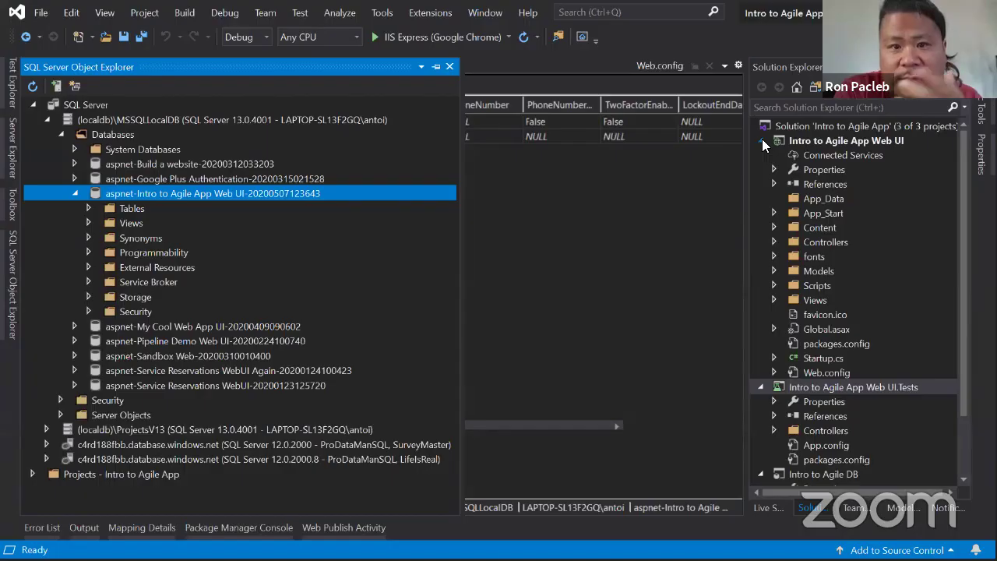
click(761, 144)
click(762, 156)
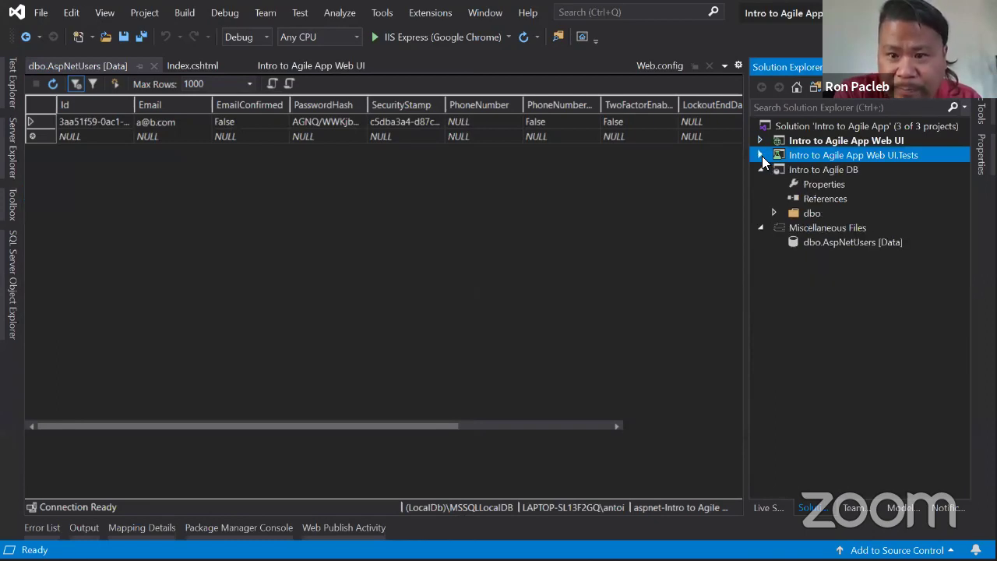
click(761, 170)
click(761, 185)
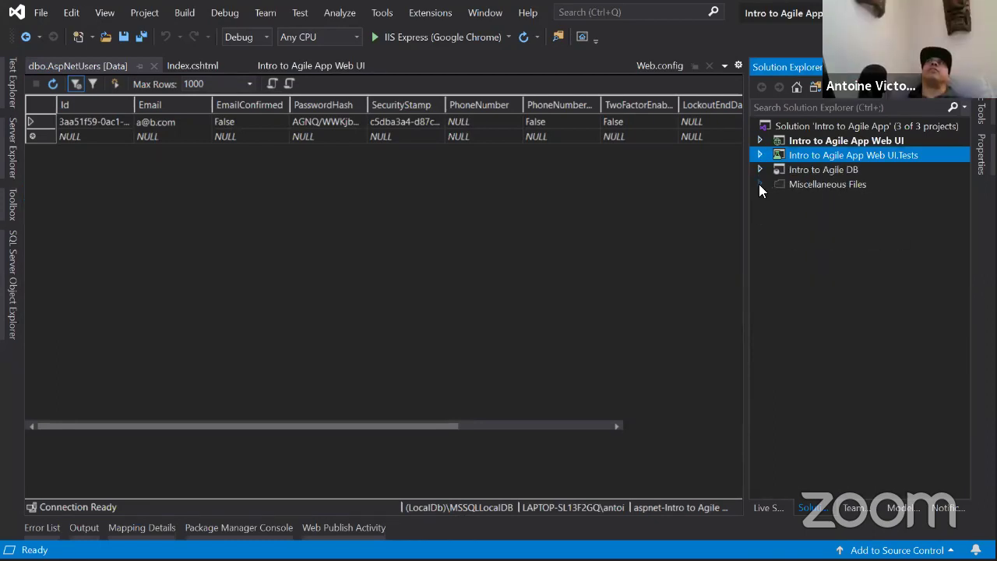
Review the contents of the Intro to Agile App Web UI project, collapse it again, and select the Intro to Agile DB project
click(817, 141)
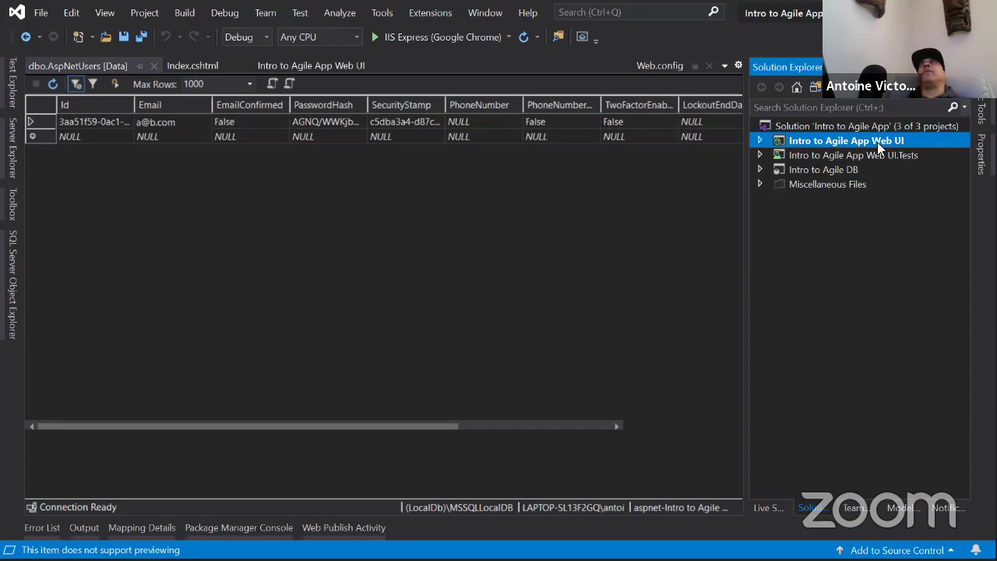
click(761, 142)
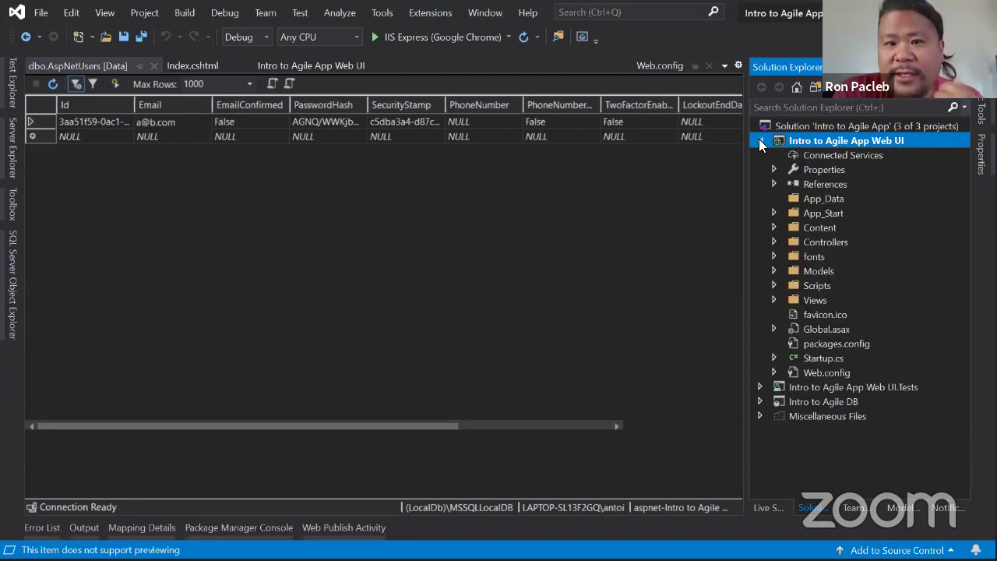
click(760, 141)
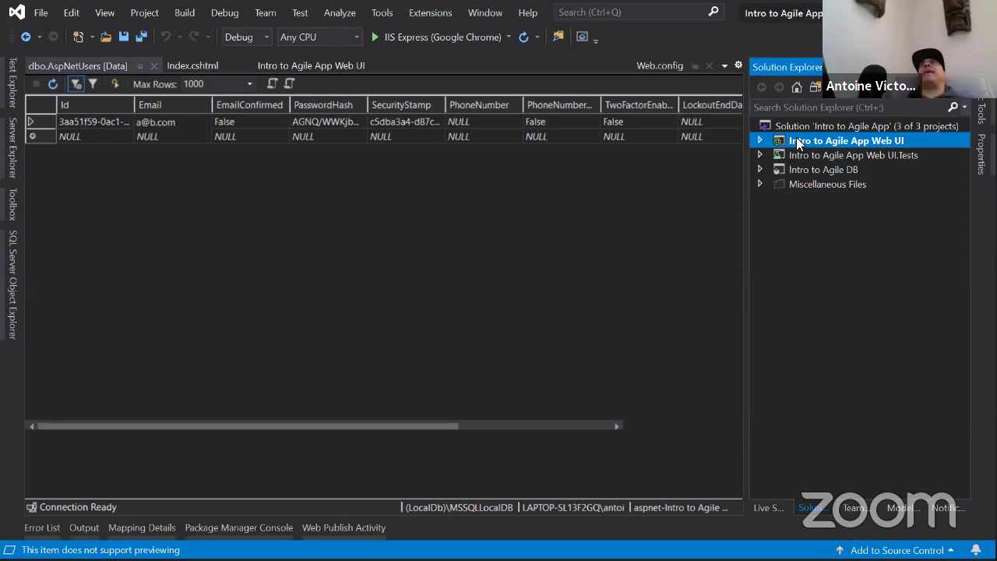
click(793, 171)
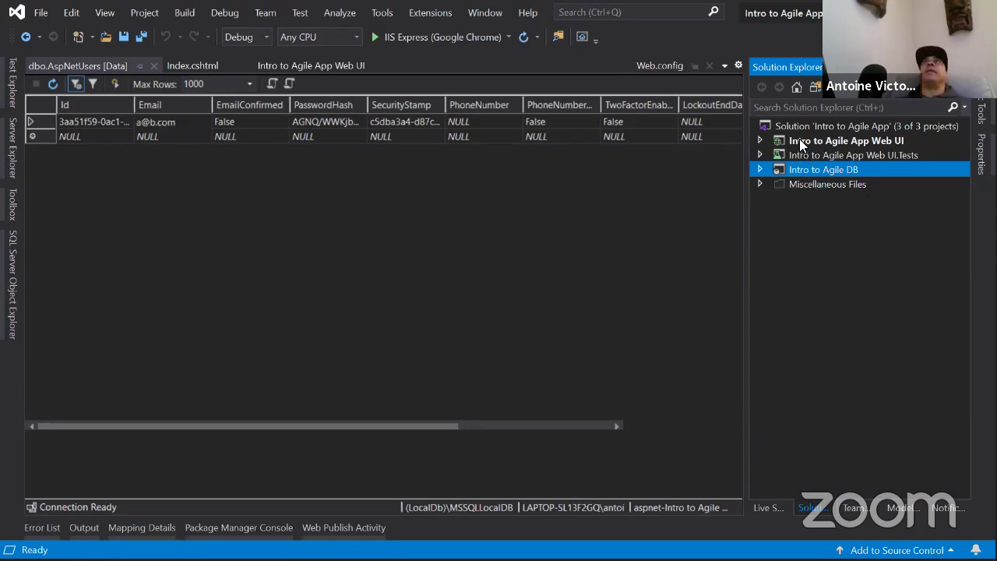
Switch to File Explorer and open the My Cool Web App folder in the user's source\repos directory on drive C
click(532, 480)
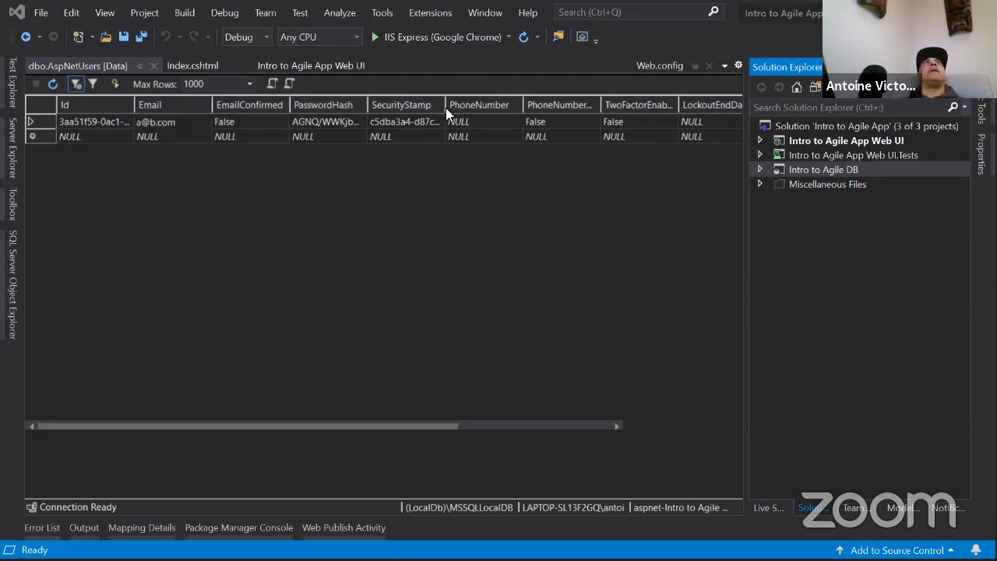
key(alt+Tab)
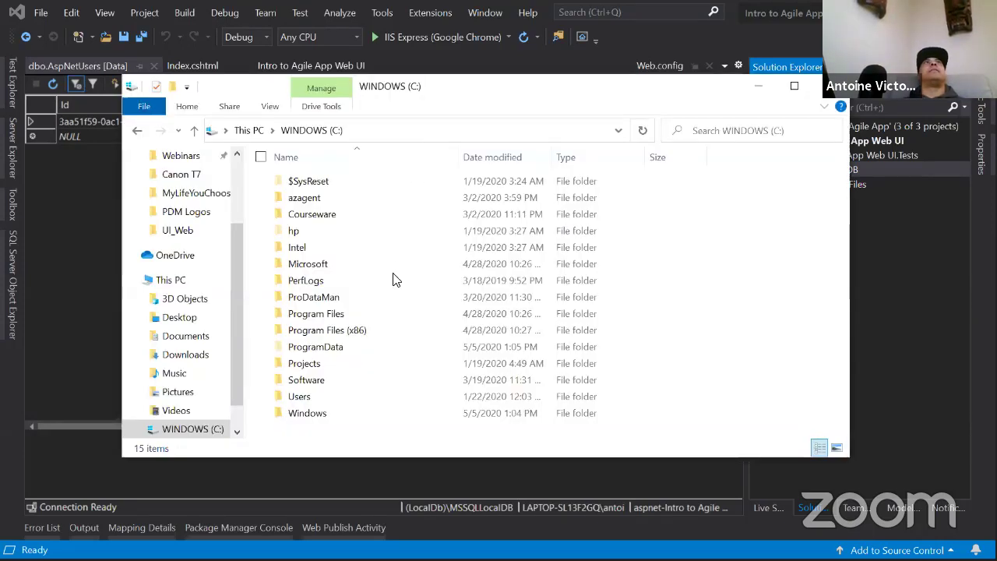
click(300, 399)
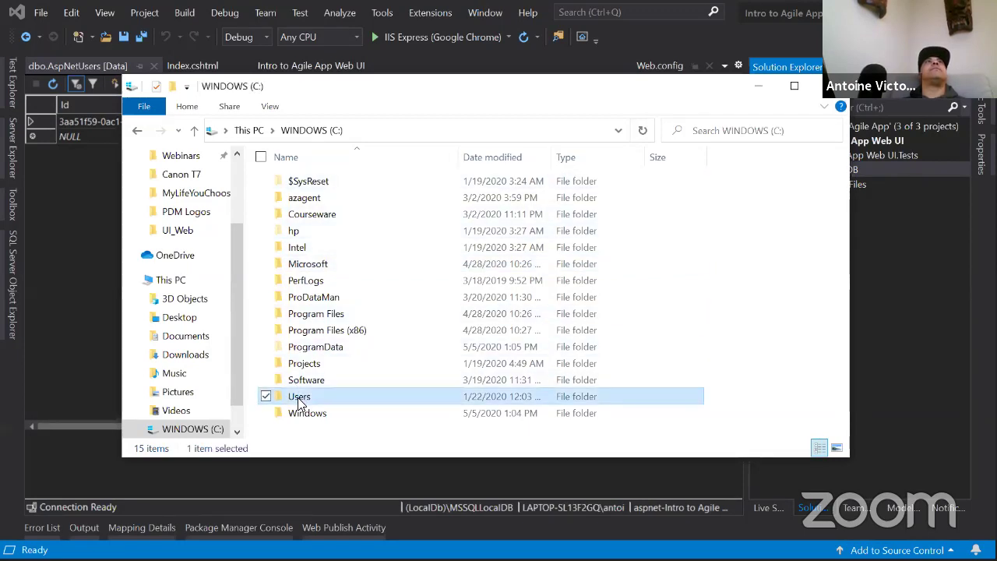
double_click(299, 398)
double_click(295, 182)
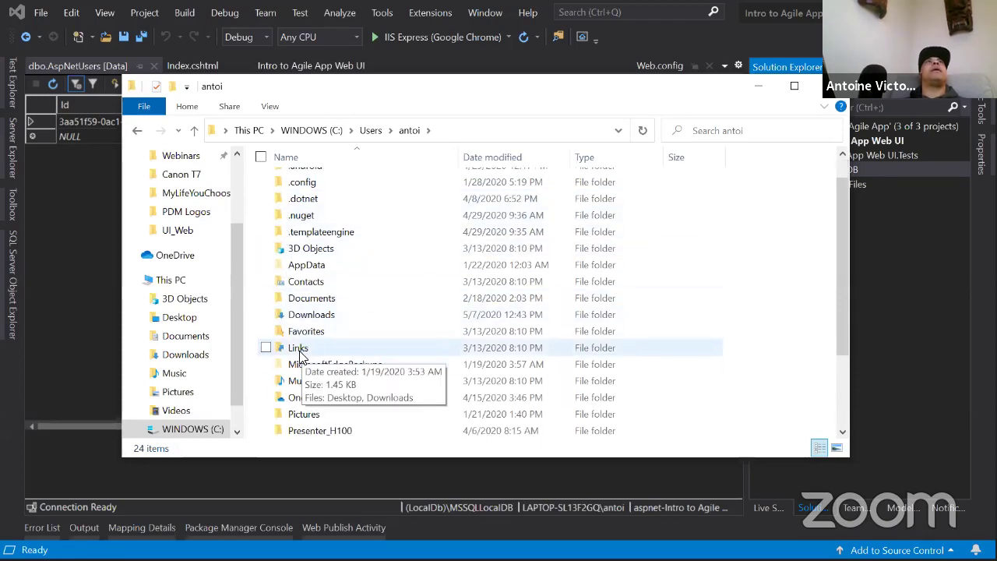
scroll(300, 354, down, 2)
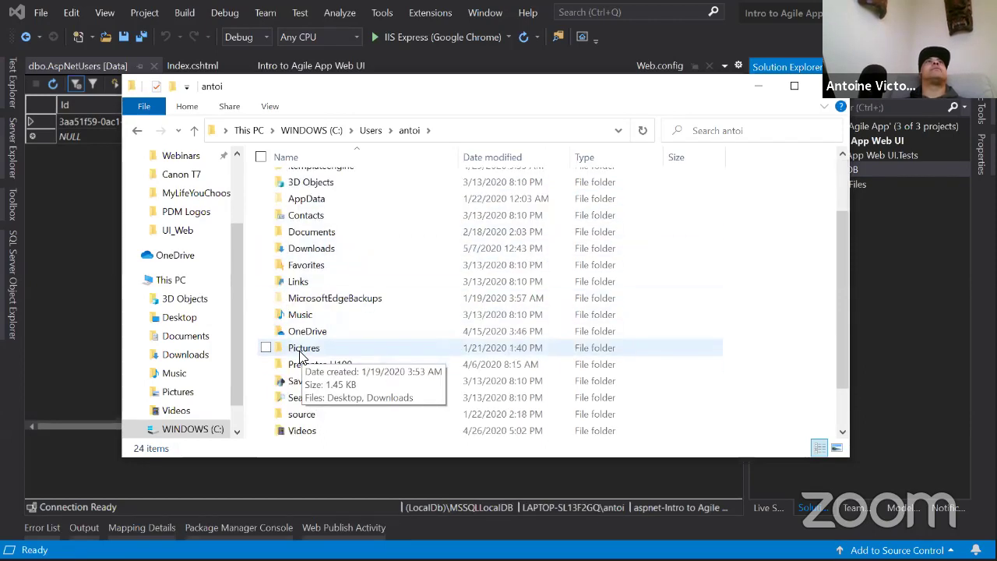
double_click(299, 418)
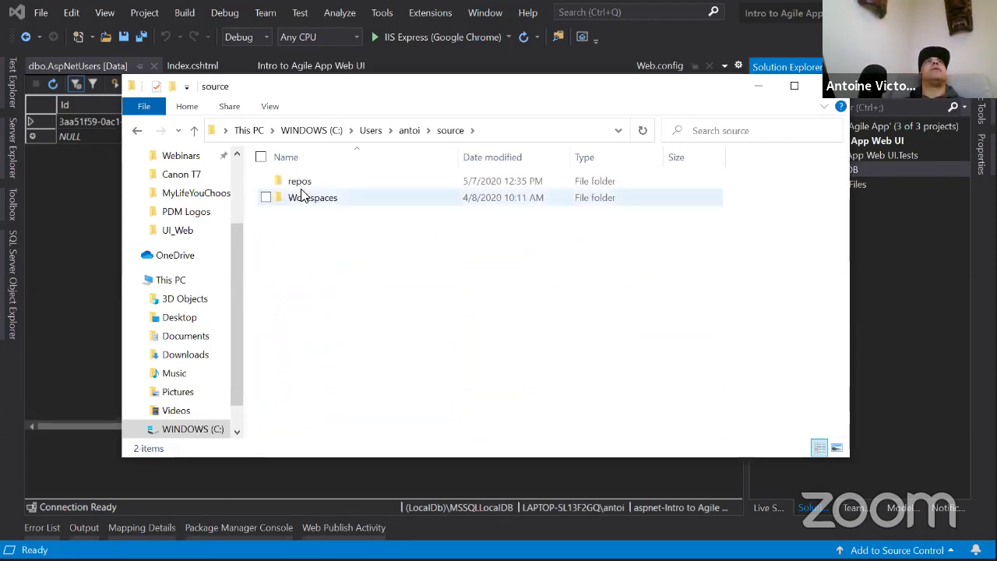
double_click(298, 181)
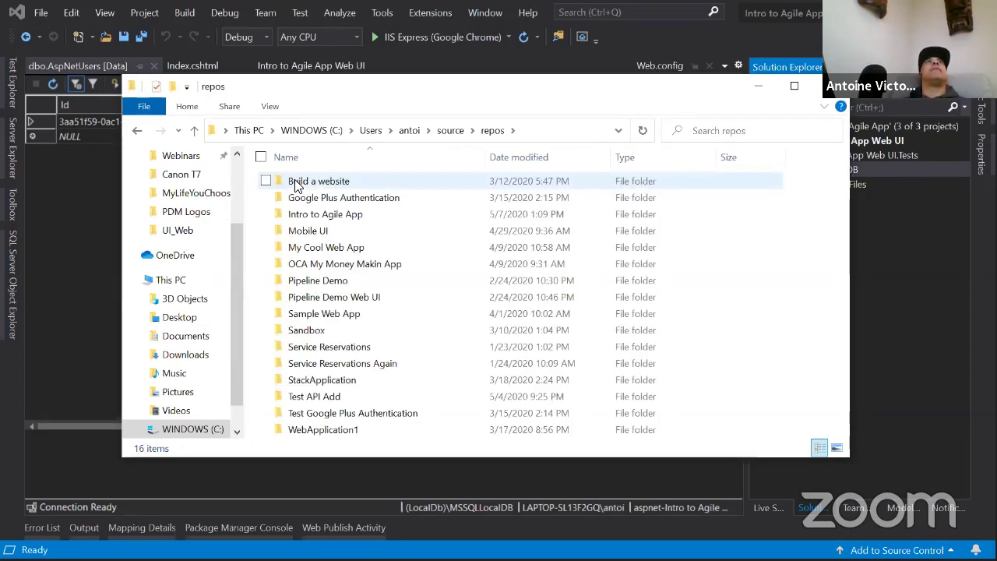
click(316, 251)
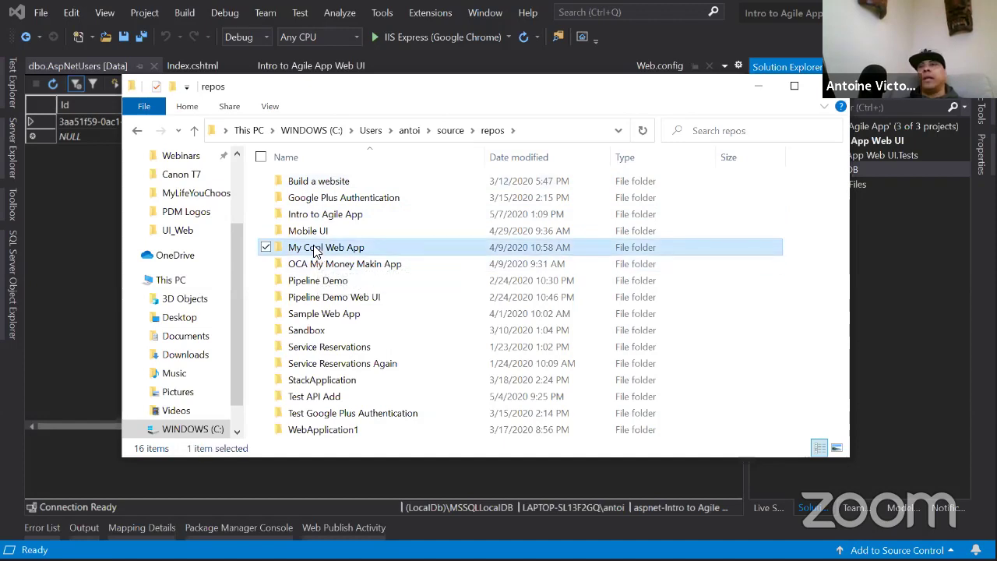
double_click(315, 251)
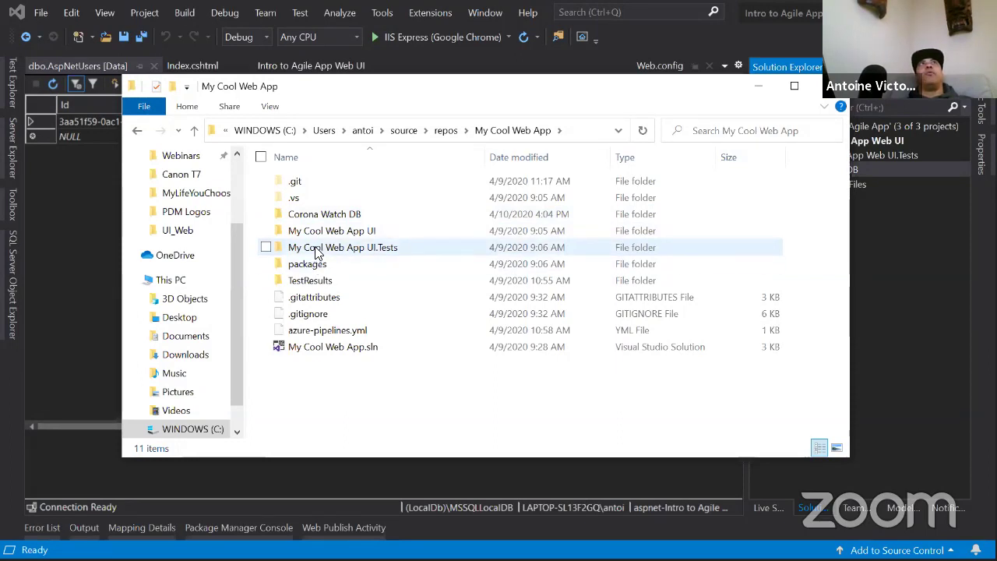
Examine the project folders of My Cool Web App and look through the files inside My Cool Web App UI
click(316, 251)
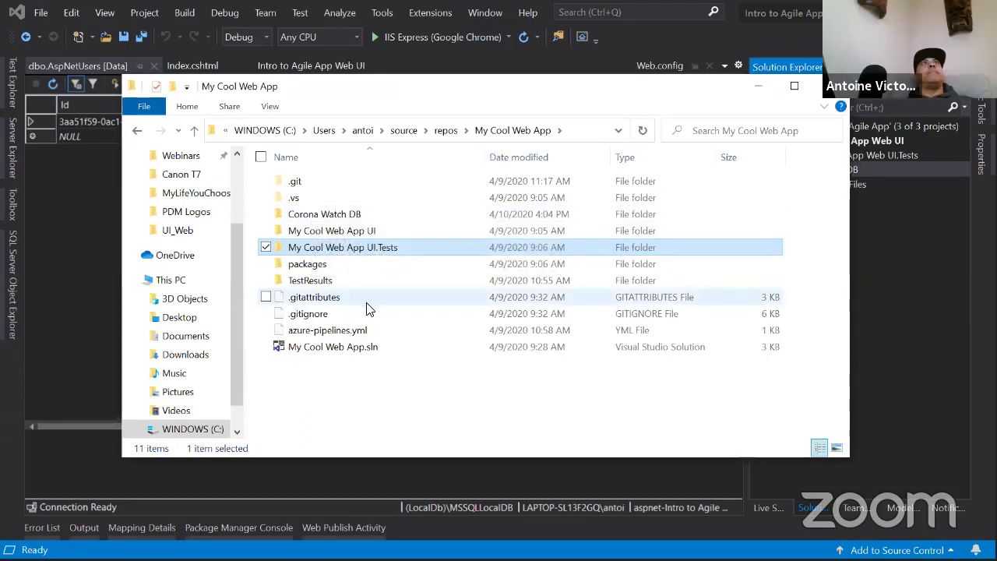
click(323, 214)
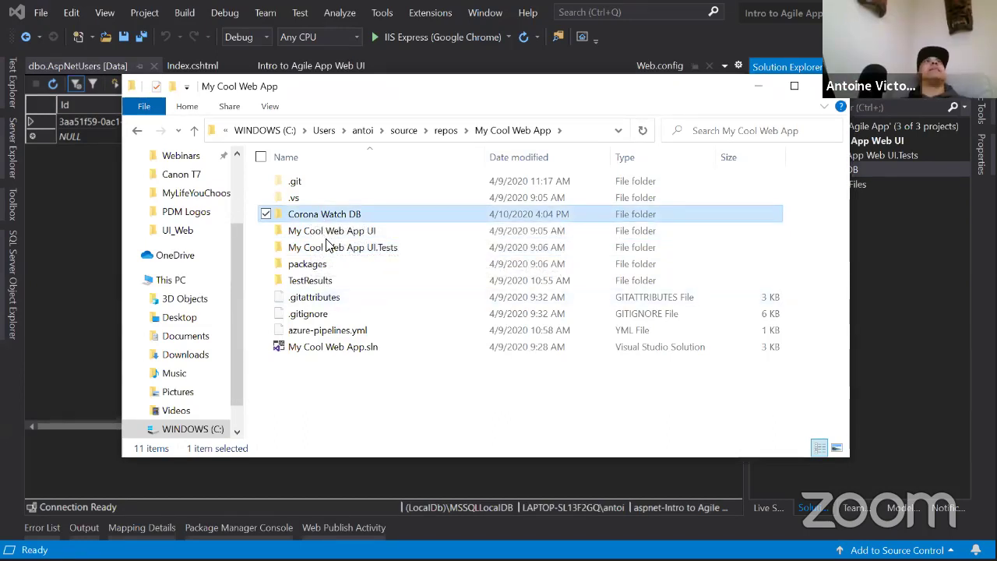
double_click(322, 232)
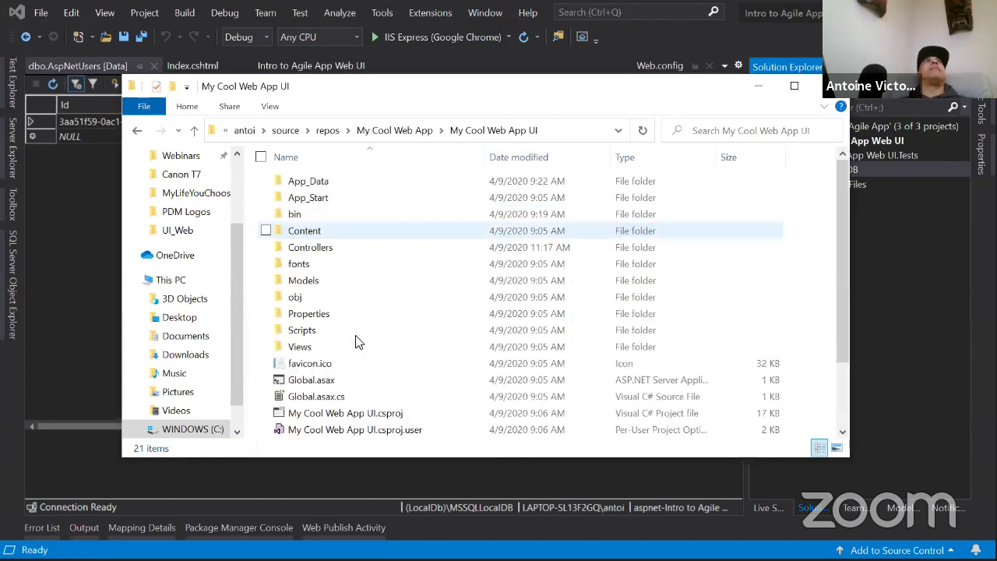
scroll(358, 343, down, 2)
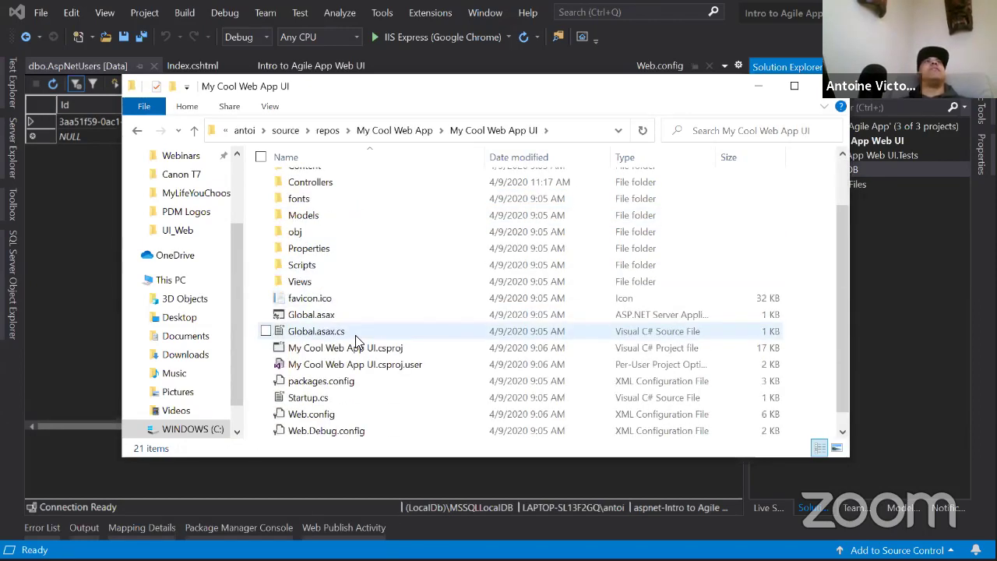
scroll(355, 341, down, 1)
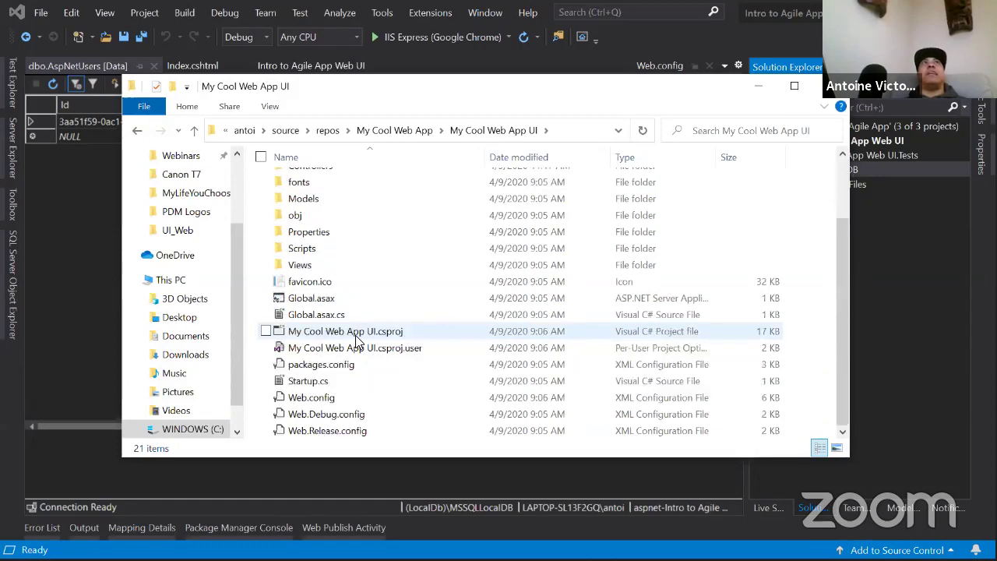
Look through the files inside My Cool Web App UI.Tests, return to the My Cool Web App folder, and switch to Visual Studio
key(alt+Left)
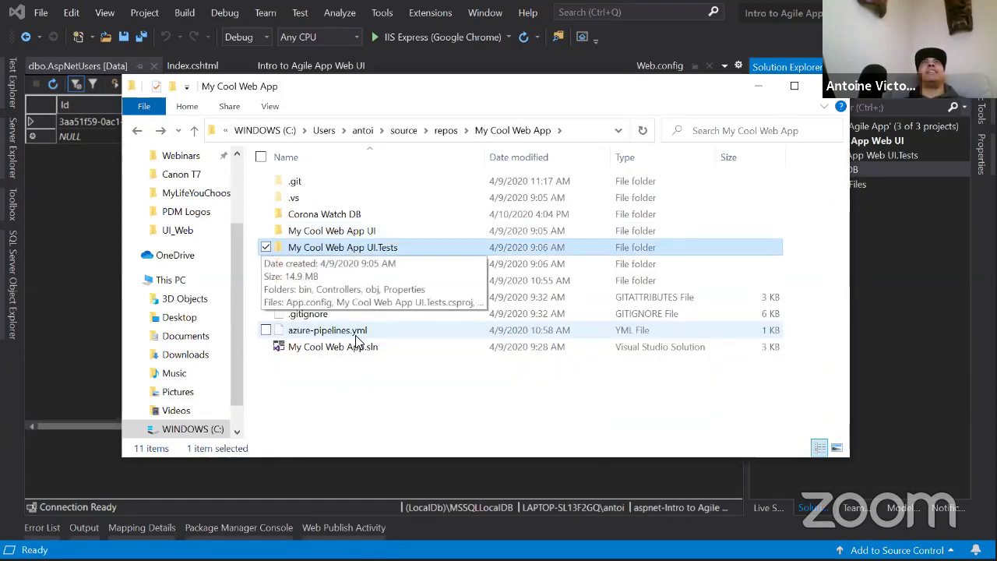
key(Return)
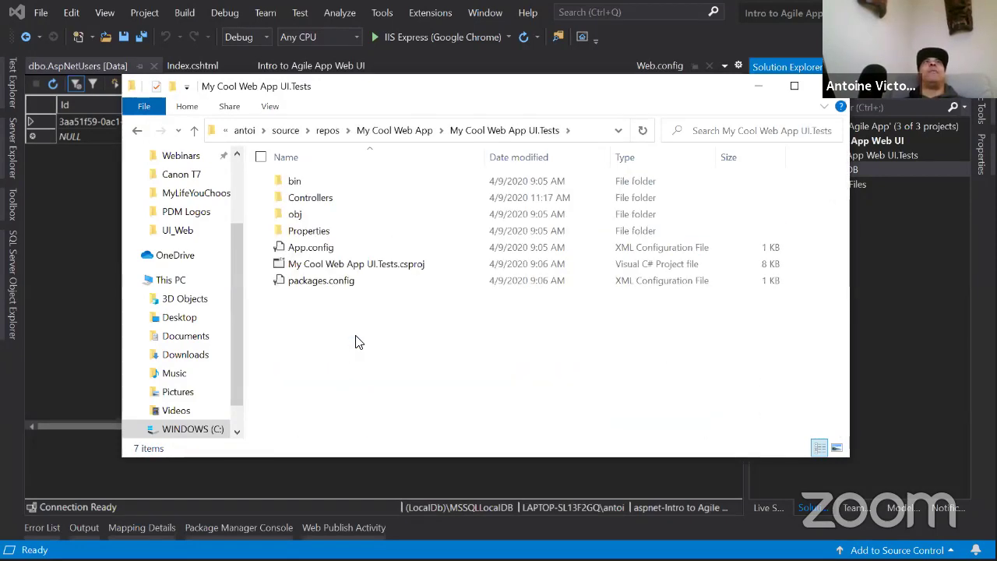
key(alt+Left)
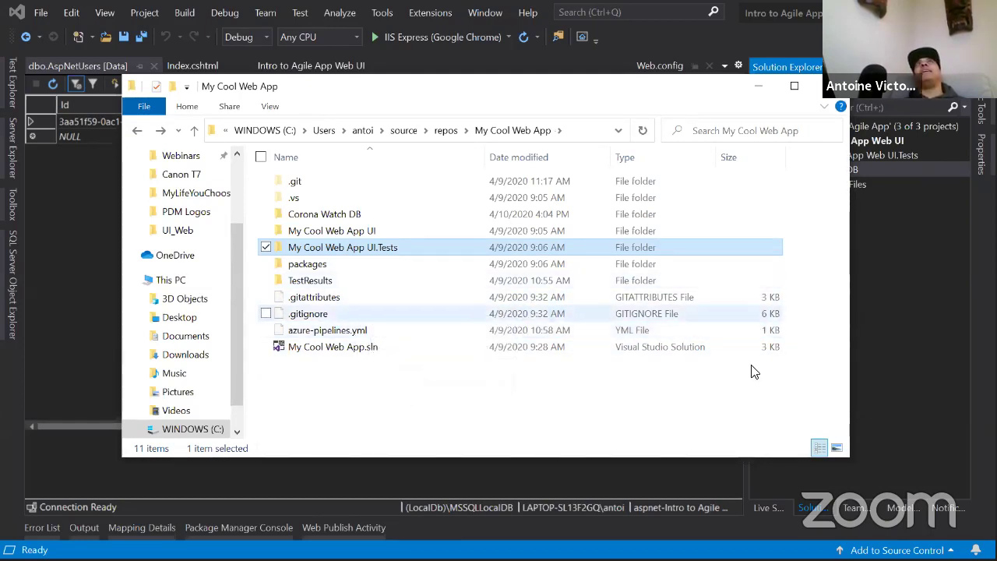
click(918, 290)
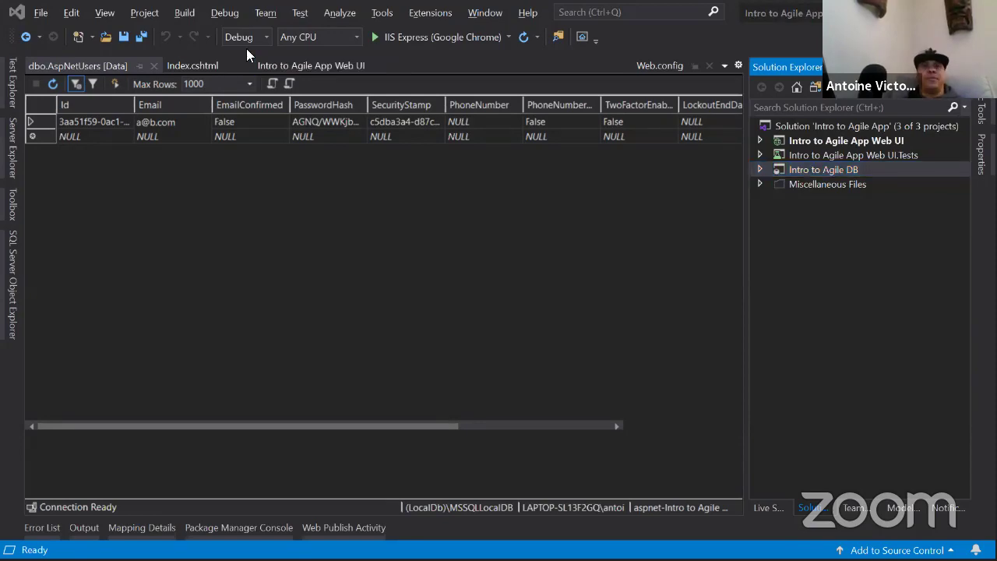
Switch to File Explorer, open the Intro to Agile App folder under repos, and examine its Web UI, Web UI.Tests and DB project folders
key(alt+Tab)
key(BackSpace)
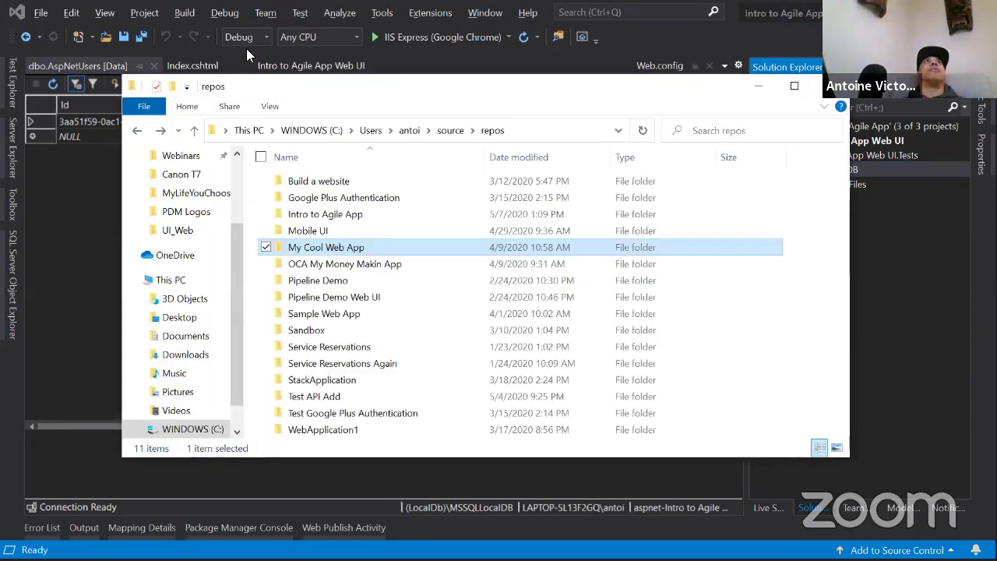
key(Up)
key(Up)
key(Return)
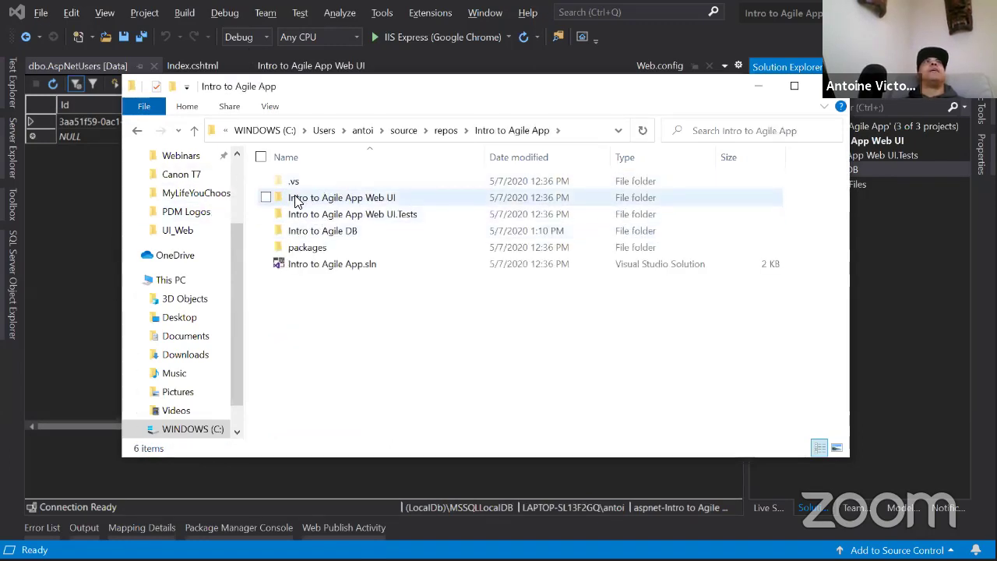
click(392, 199)
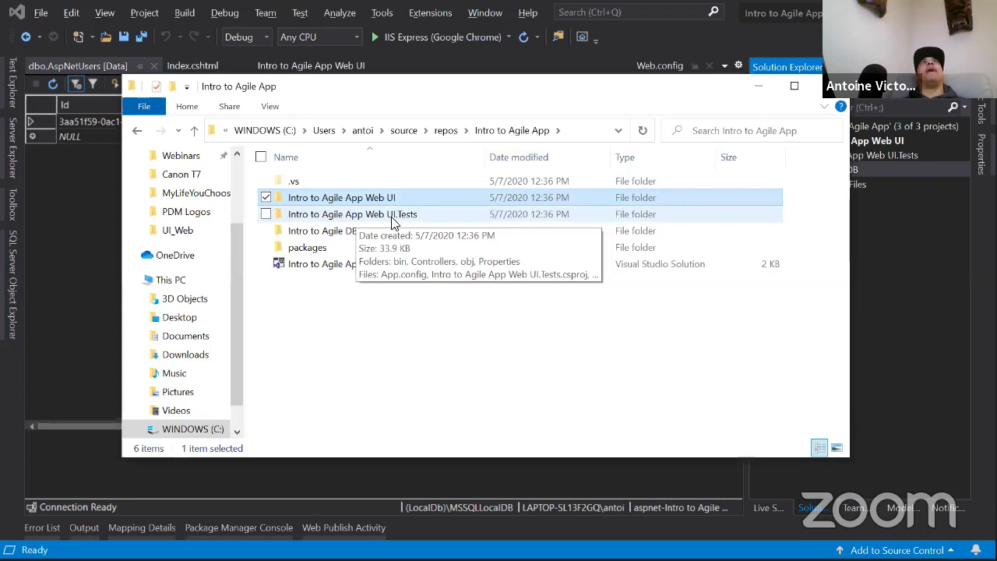
click(296, 234)
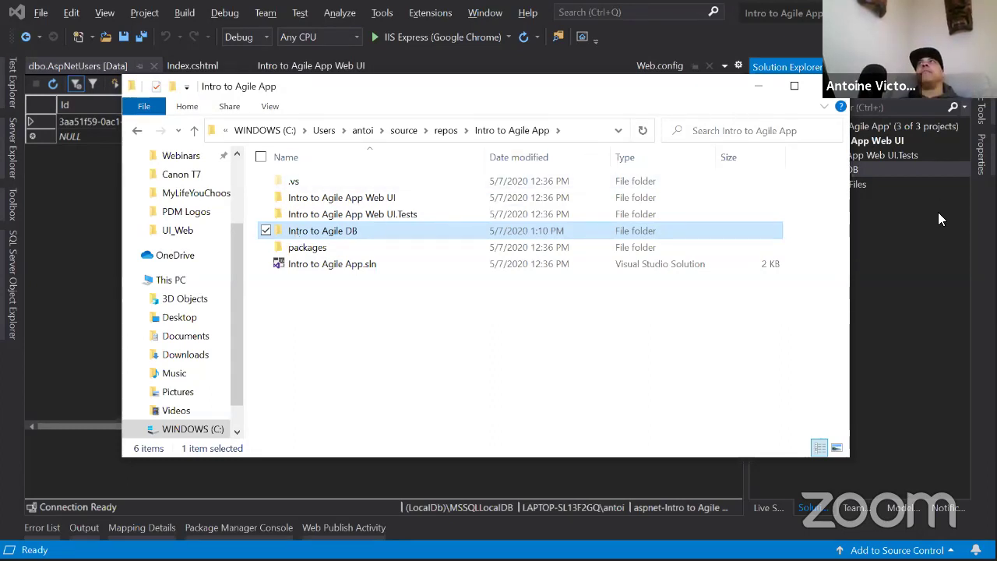
Switch to Visual Studio and compare the LocalDB databases in SQL Server with the Intro to Agile DB and Web UI projects
click(76, 95)
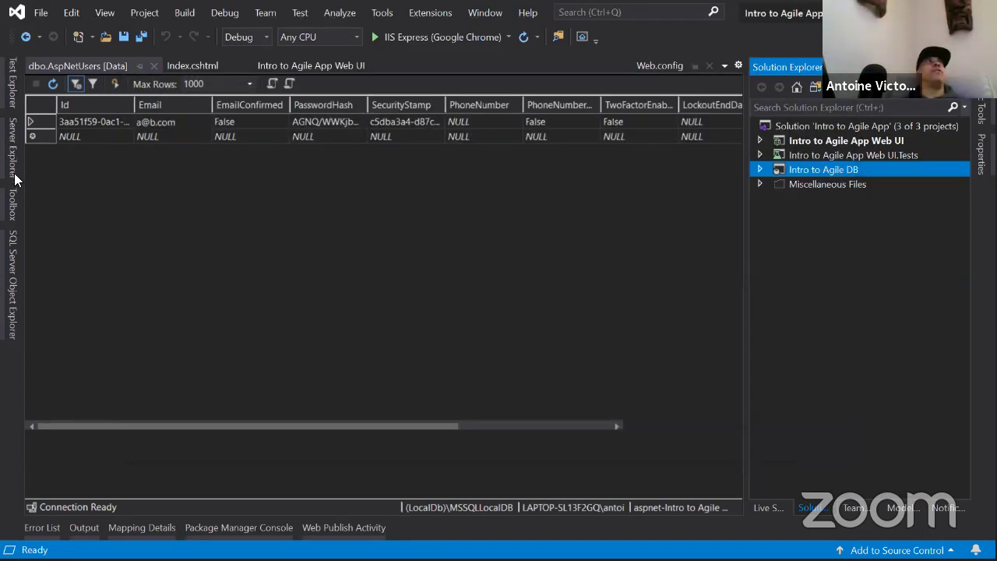
click(4, 274)
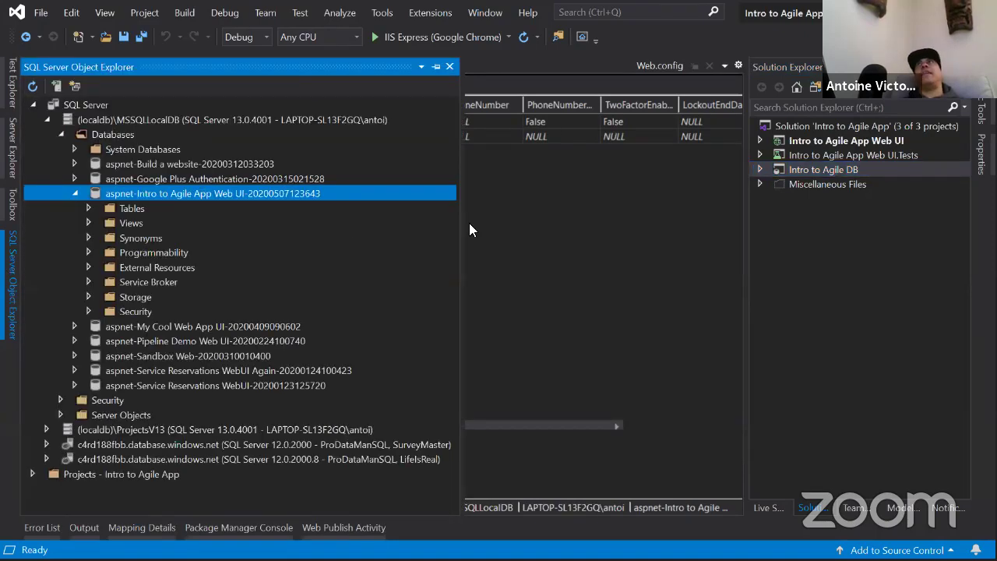
click(800, 170)
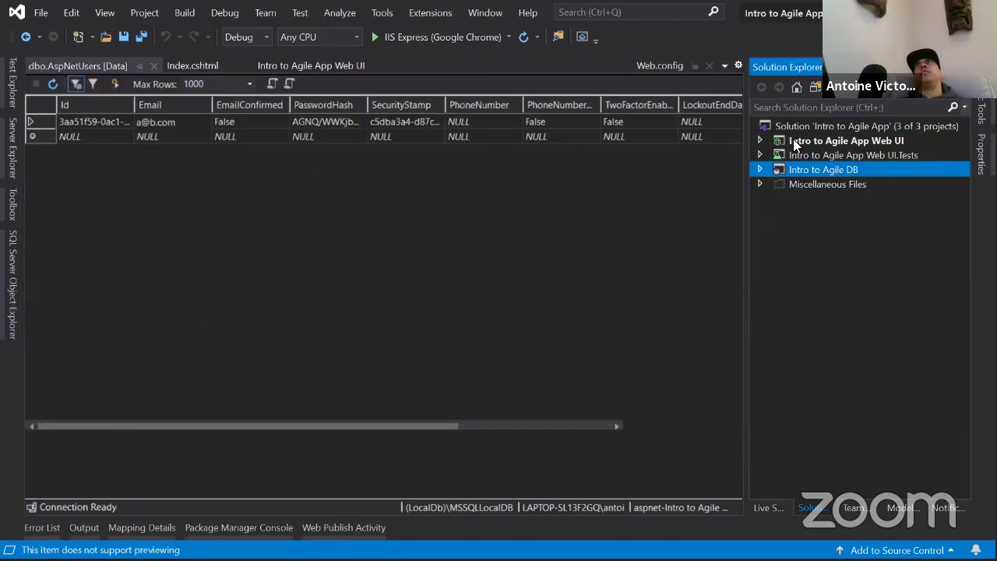
click(794, 141)
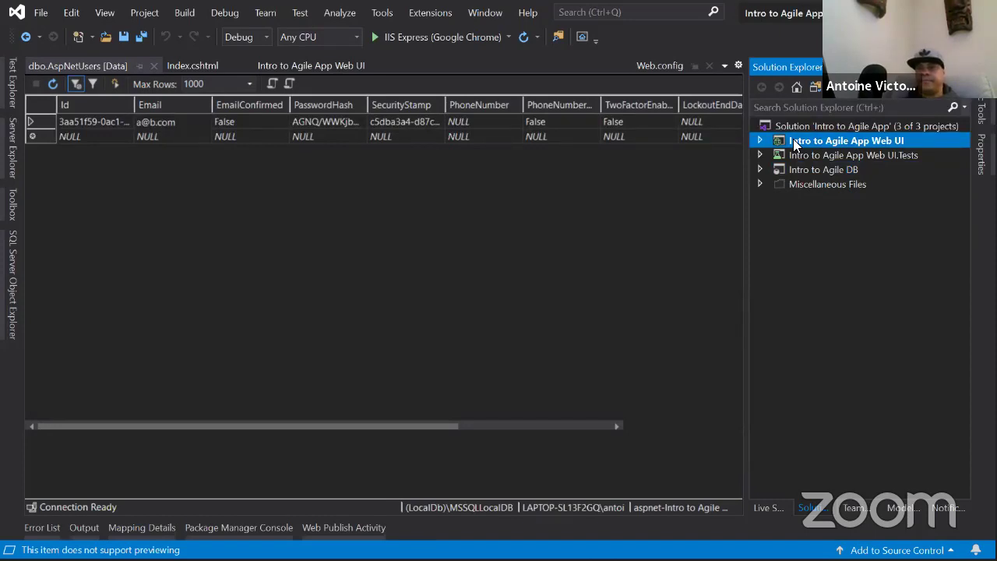
click(552, 207)
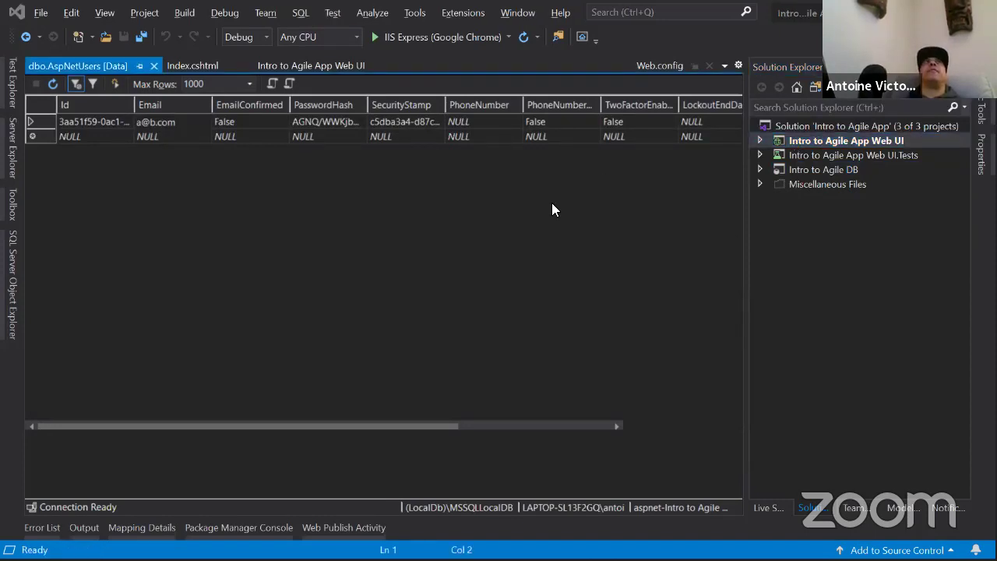
Examine the available commands for the Intro to Agile App solution, including adding it to source control, without running any
click(852, 270)
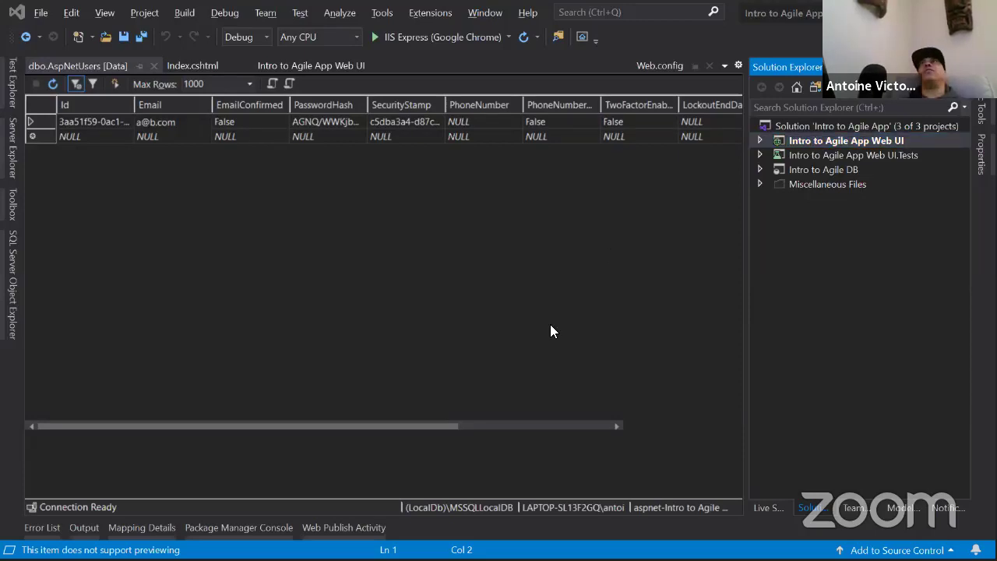
click(796, 125)
right_click(796, 124)
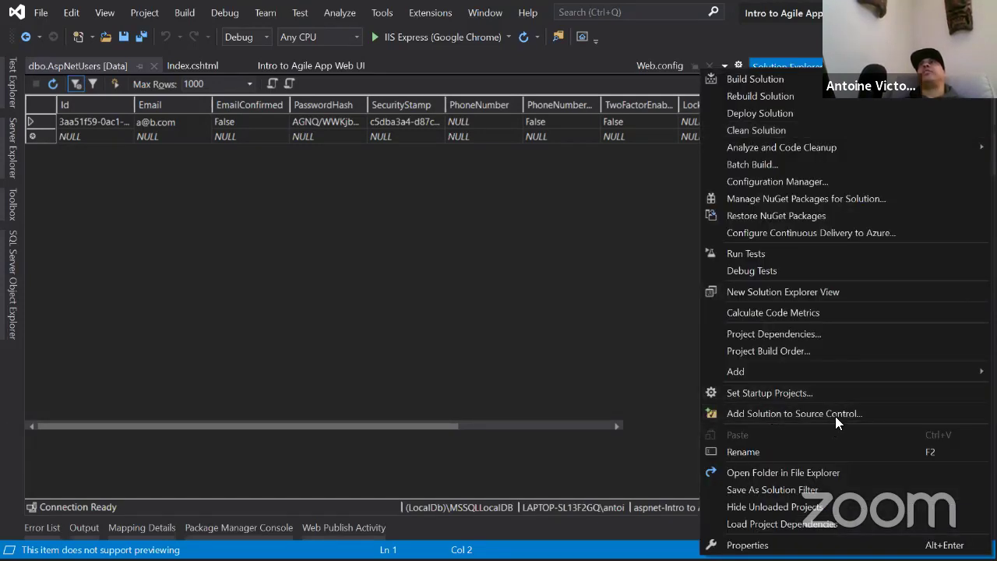
click(565, 353)
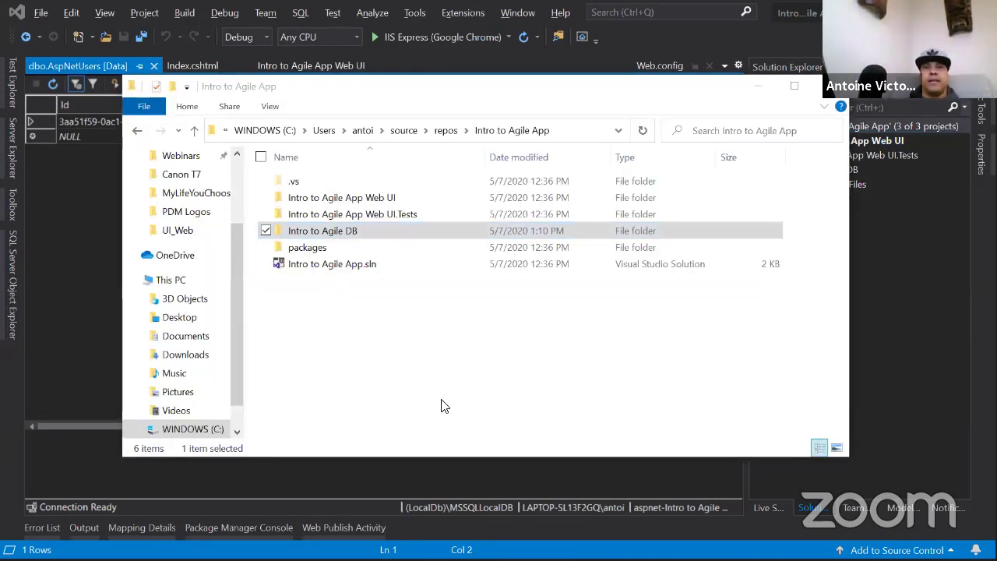
Switch to Azure DevOps in the browser and create a build pipeline from the TFVC source $/Intro to Agile using the ASP.NET template
key(alt+Tab)
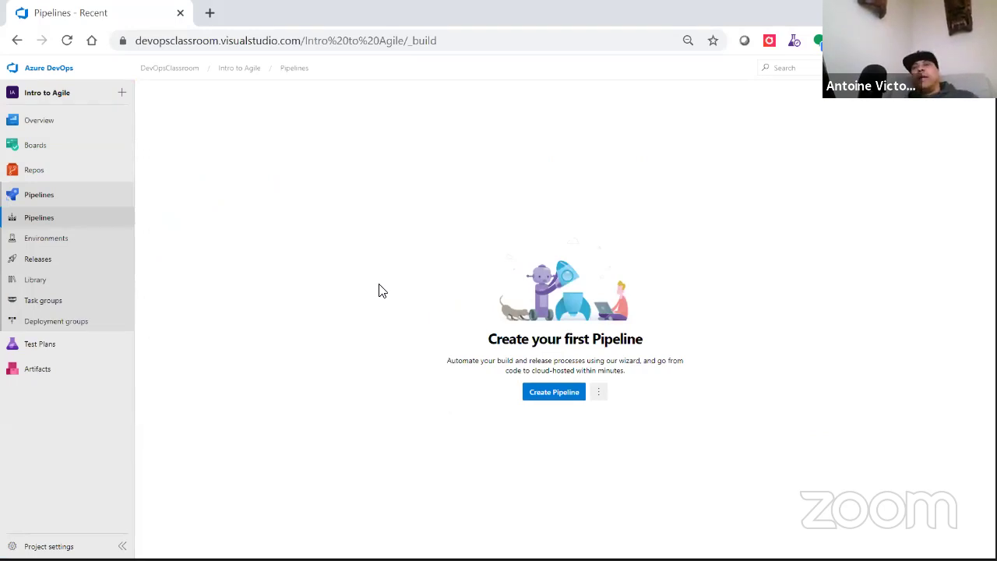
click(562, 393)
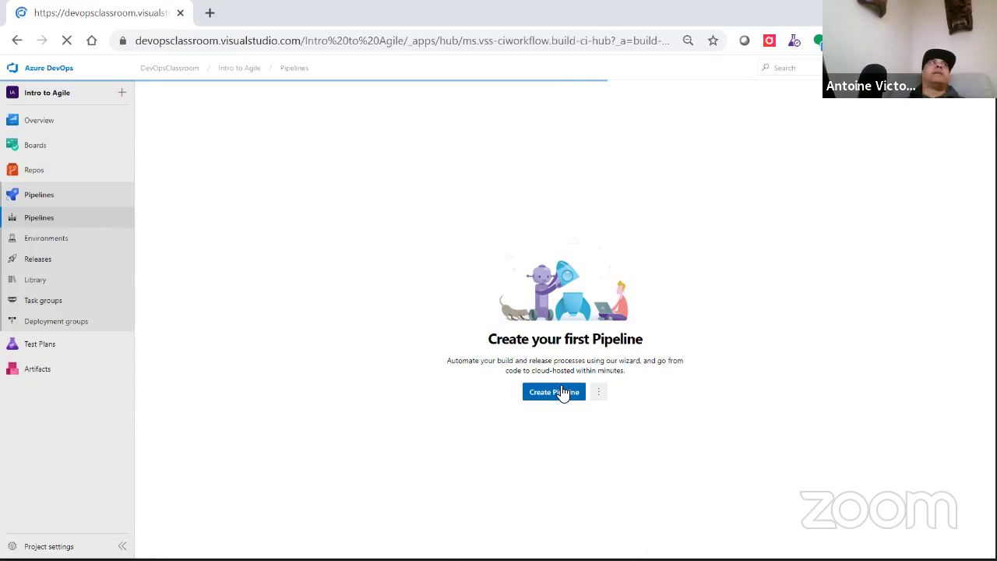
click(554, 392)
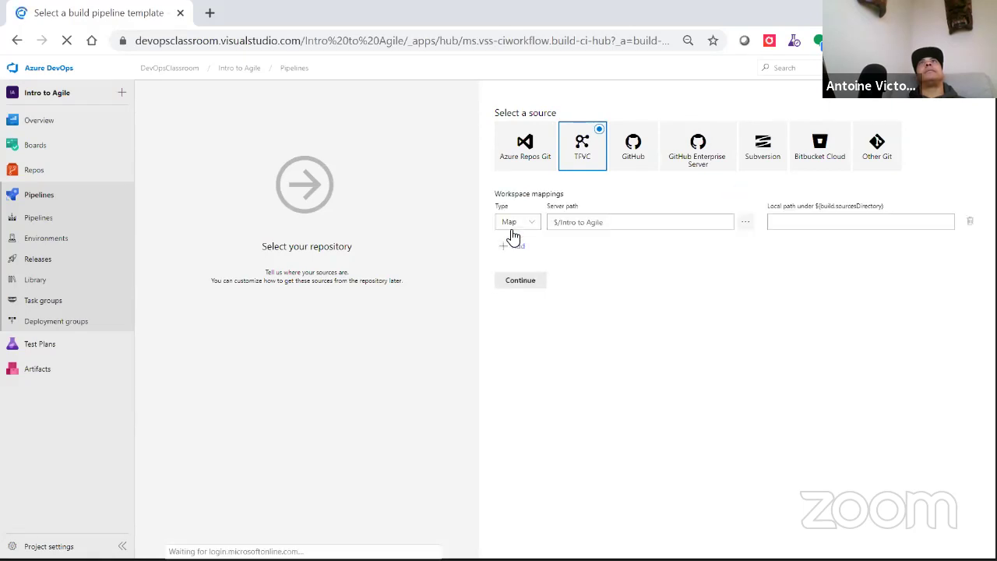
click(519, 280)
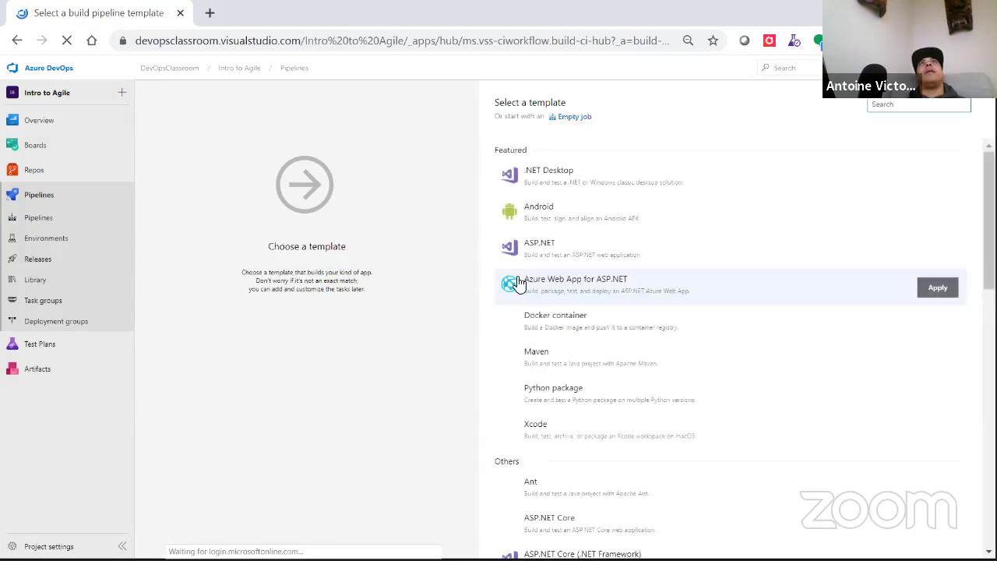
click(570, 250)
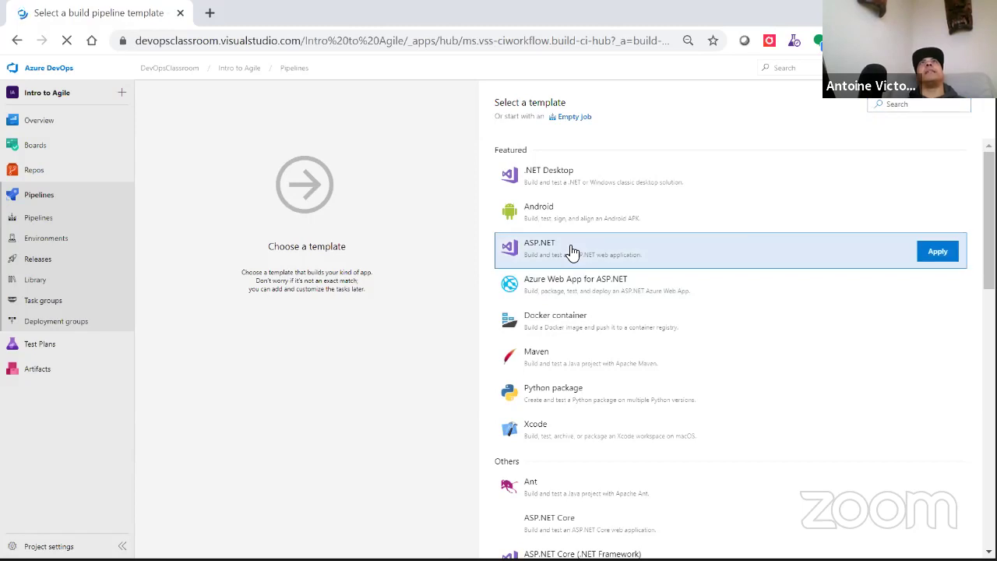
click(937, 252)
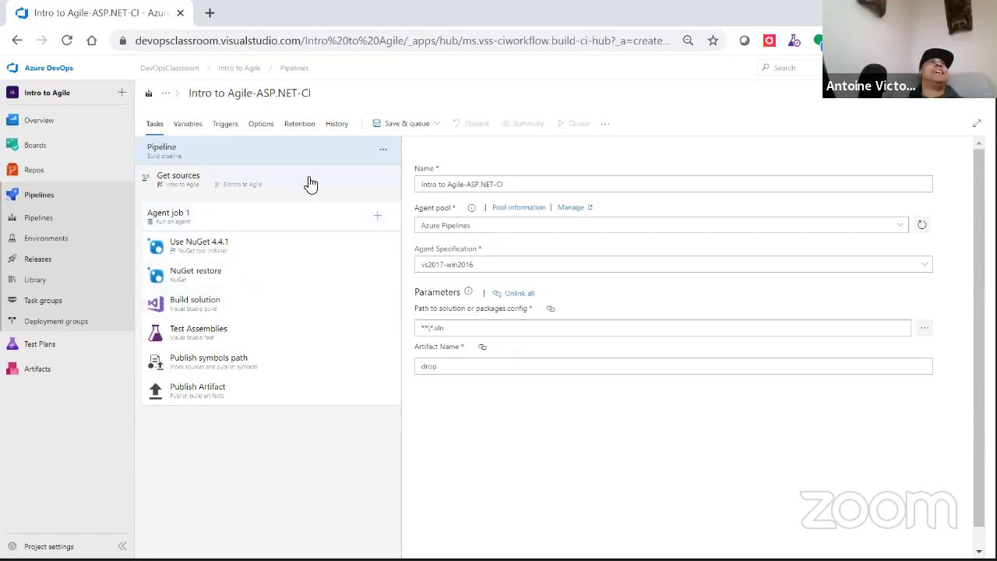
Enable code coverage in the execution options of the pipeline's Test Assemblies task
click(221, 332)
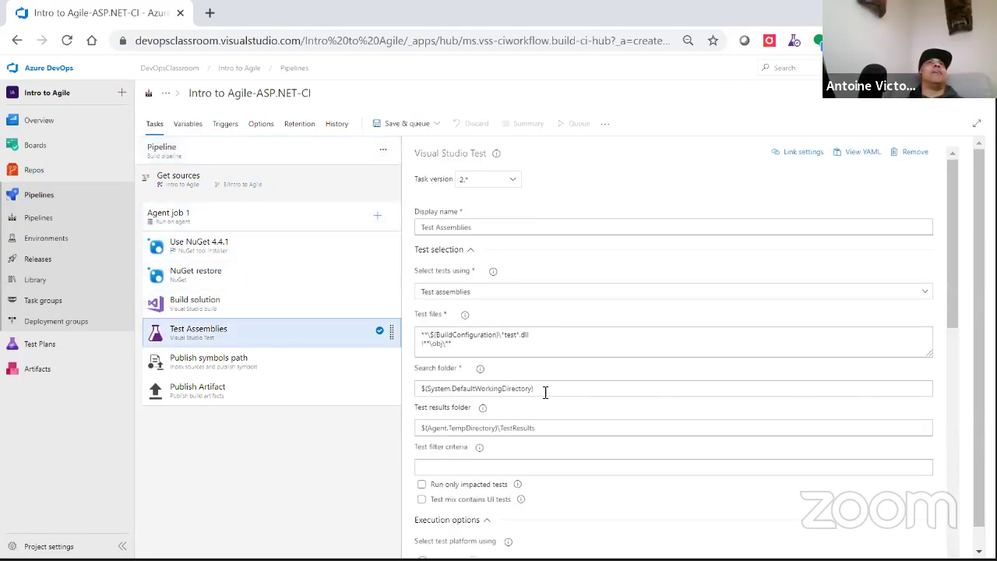
scroll(457, 533, down, 3)
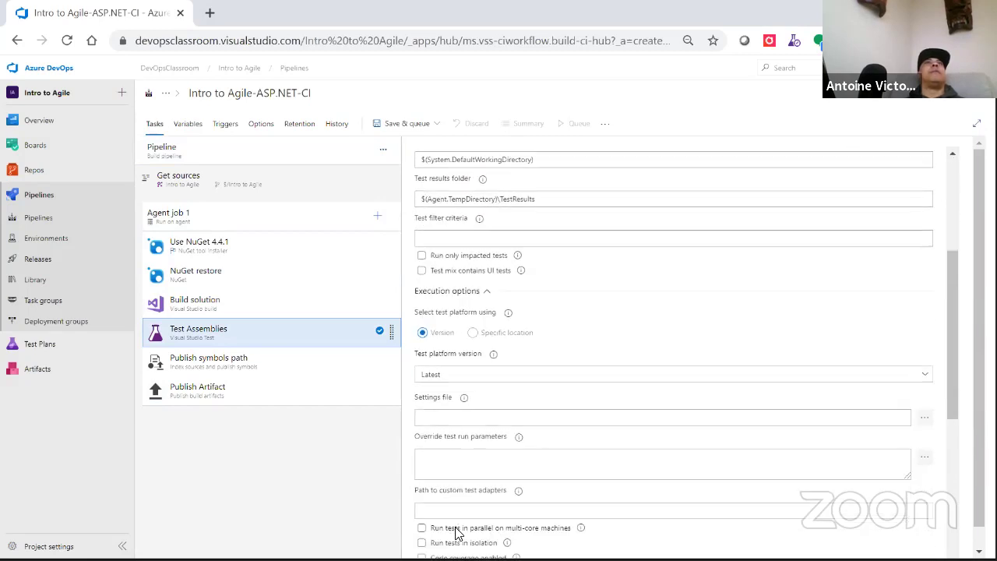
scroll(457, 534, down, 2)
click(422, 460)
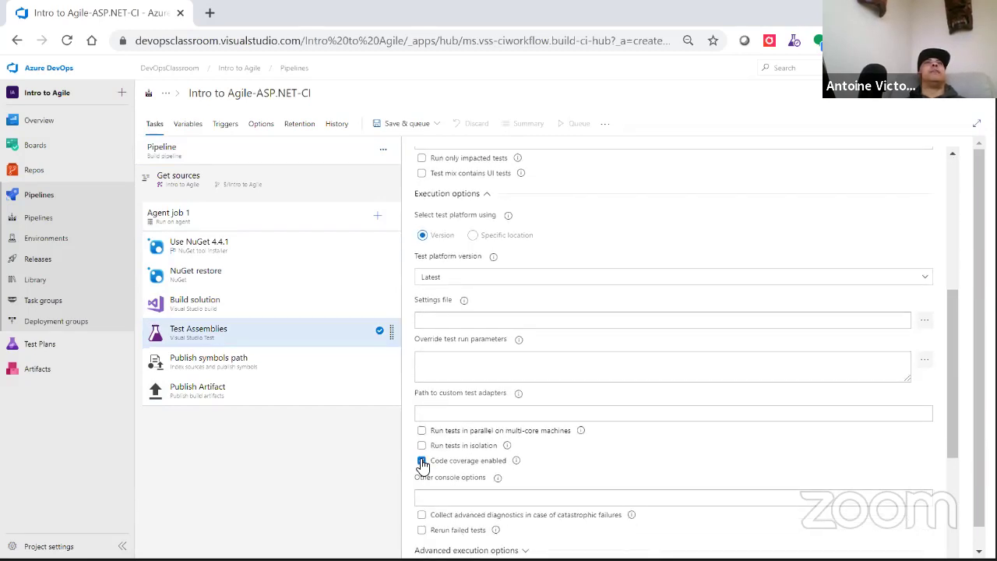
Enable both the continuous integration trigger and the gated check-in trigger for Intro to Agile
click(226, 124)
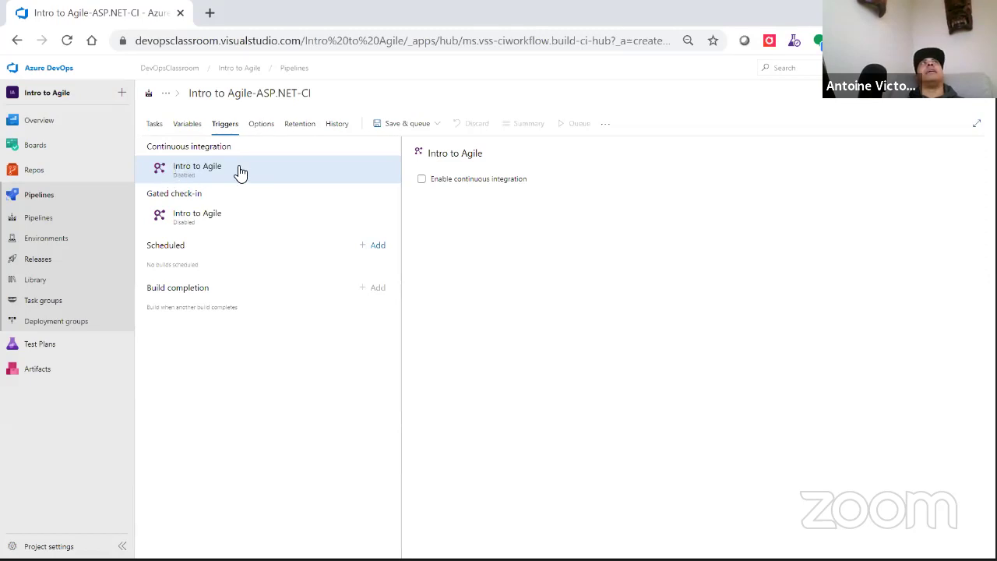
click(421, 179)
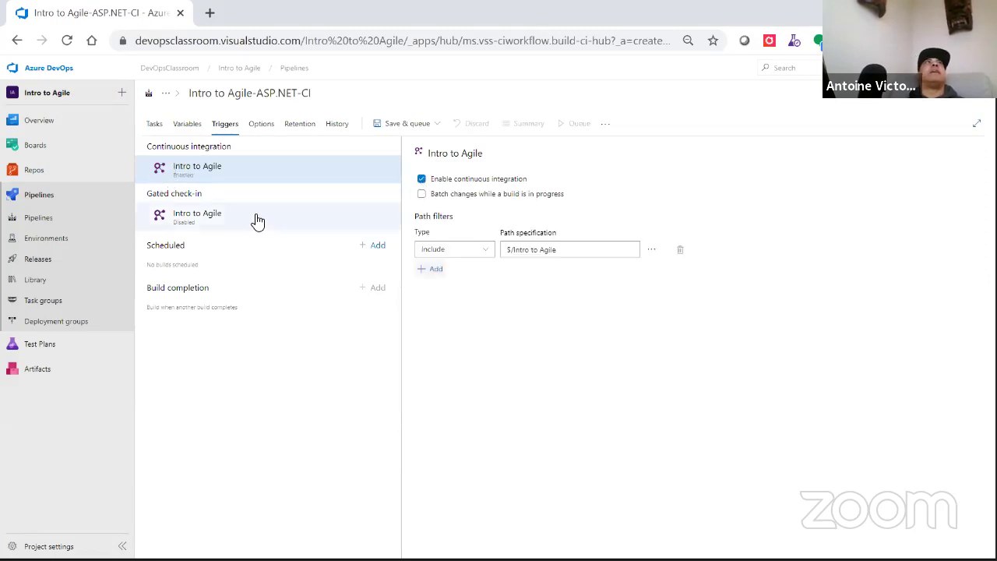
click(231, 219)
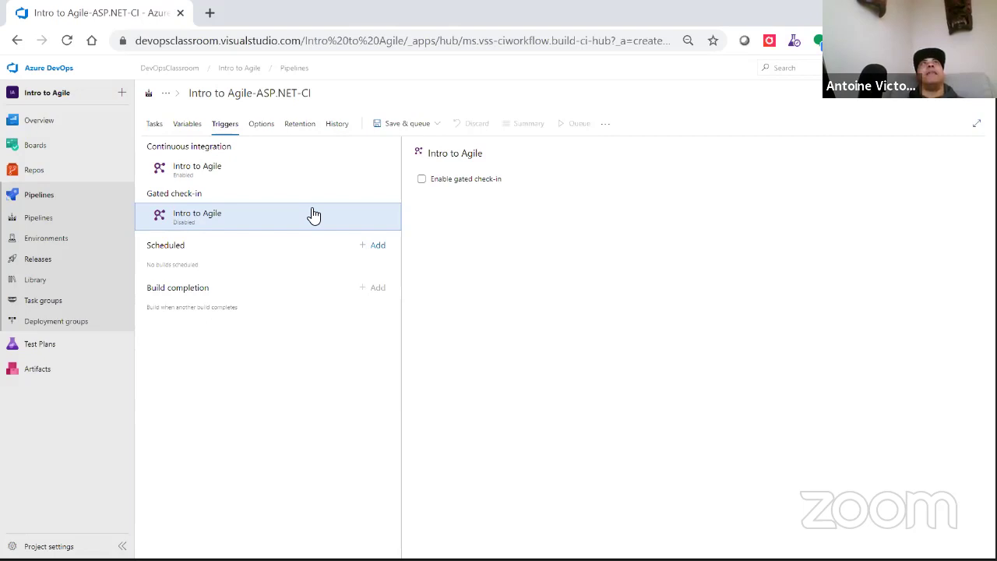
click(422, 180)
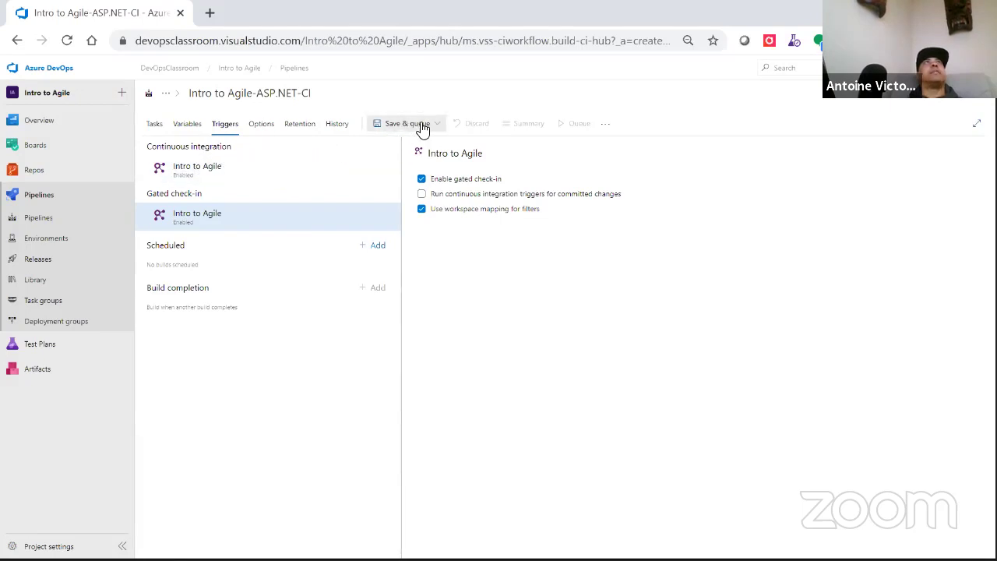
Enable creating a work item on build failure in the pipeline's options, with Bug as the work item type
click(266, 125)
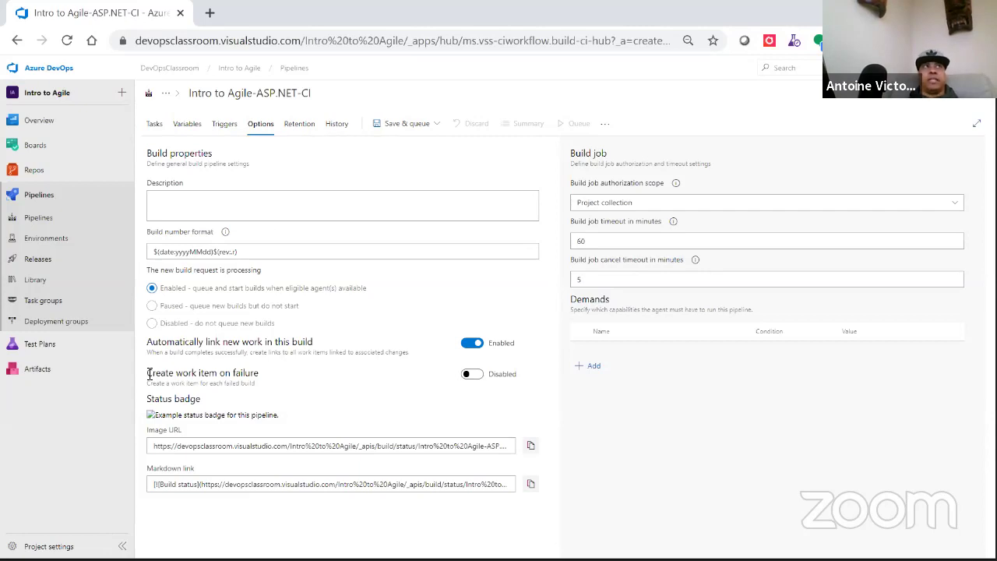
click(472, 375)
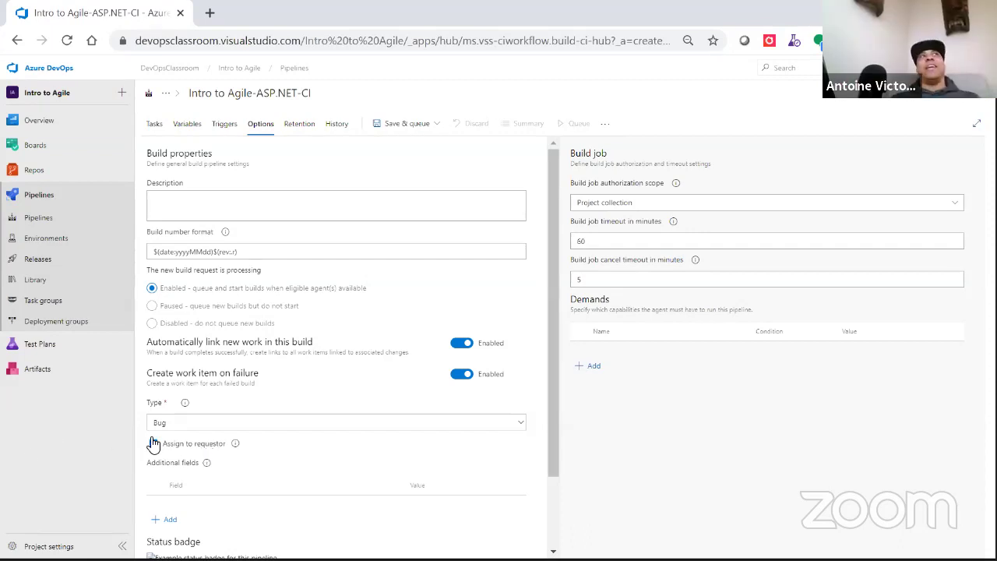
click(459, 375)
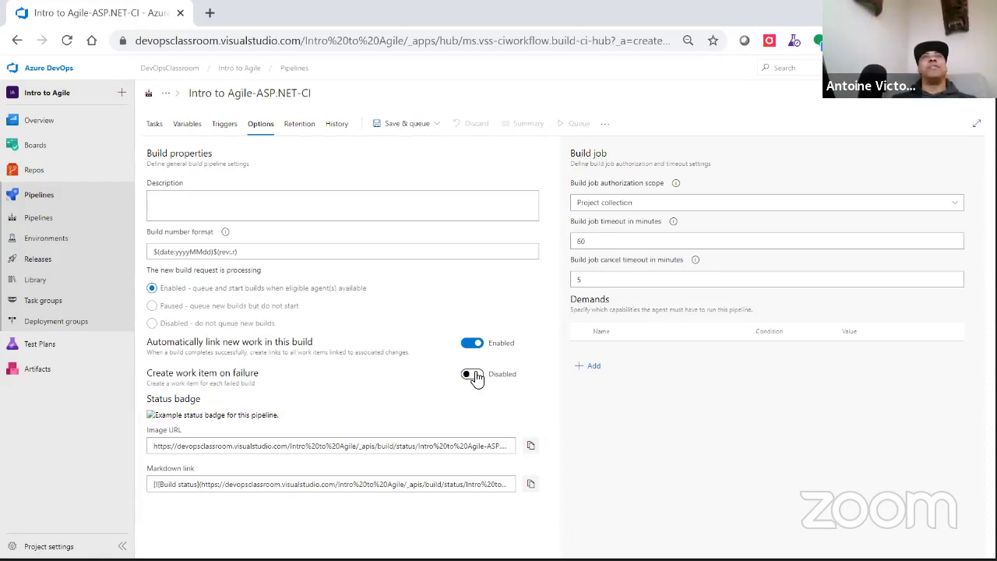
click(467, 381)
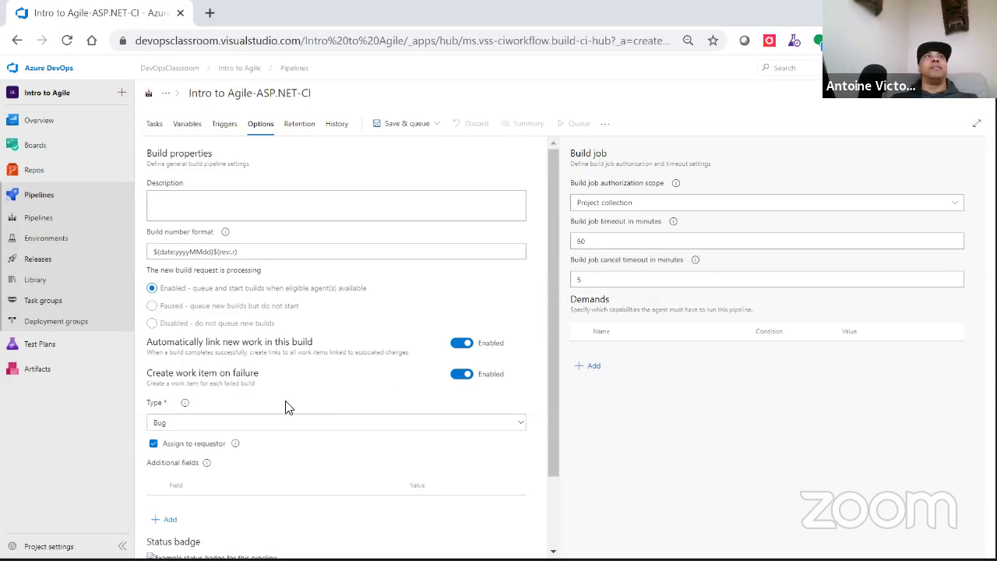
click(284, 427)
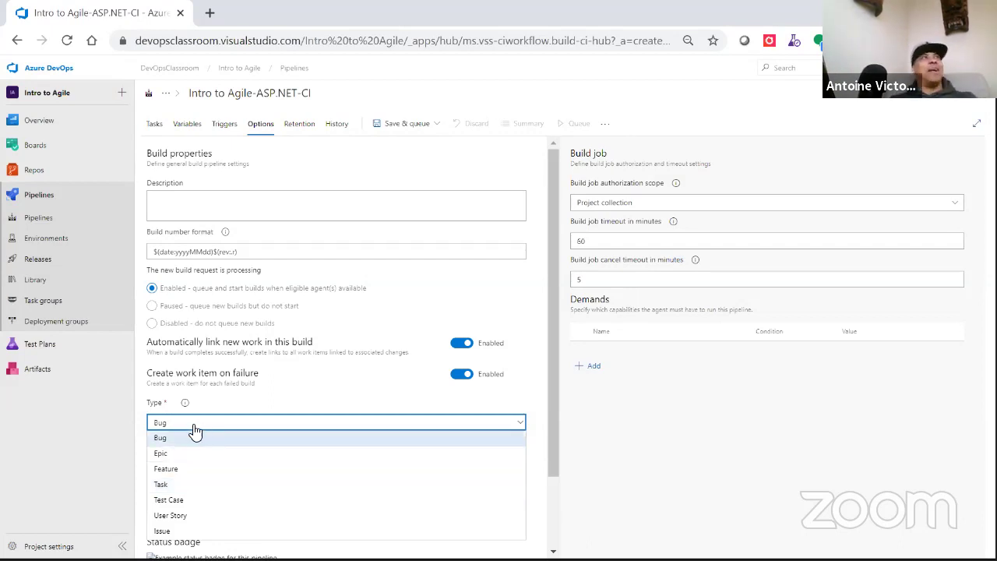
click(159, 440)
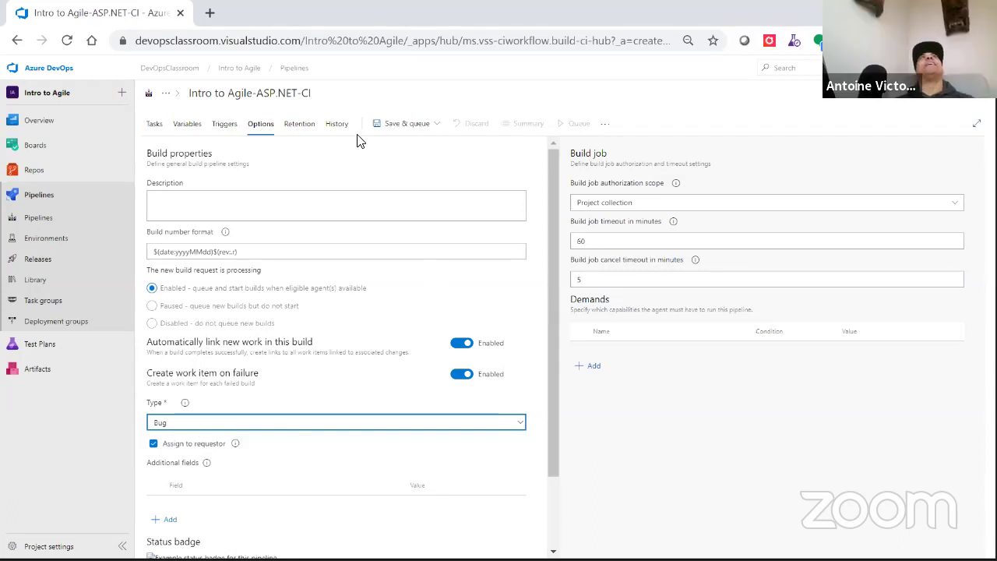
Save the Intro to Agile-ASP.NET-CI build pipeline without queuing it, in the root folder with the comment "Did some stuff"
click(438, 127)
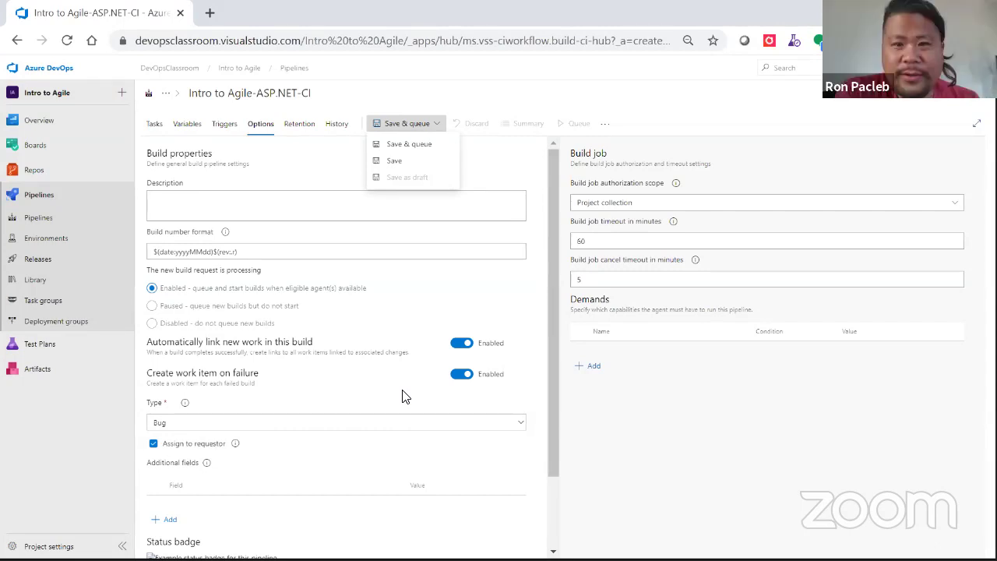
click(395, 162)
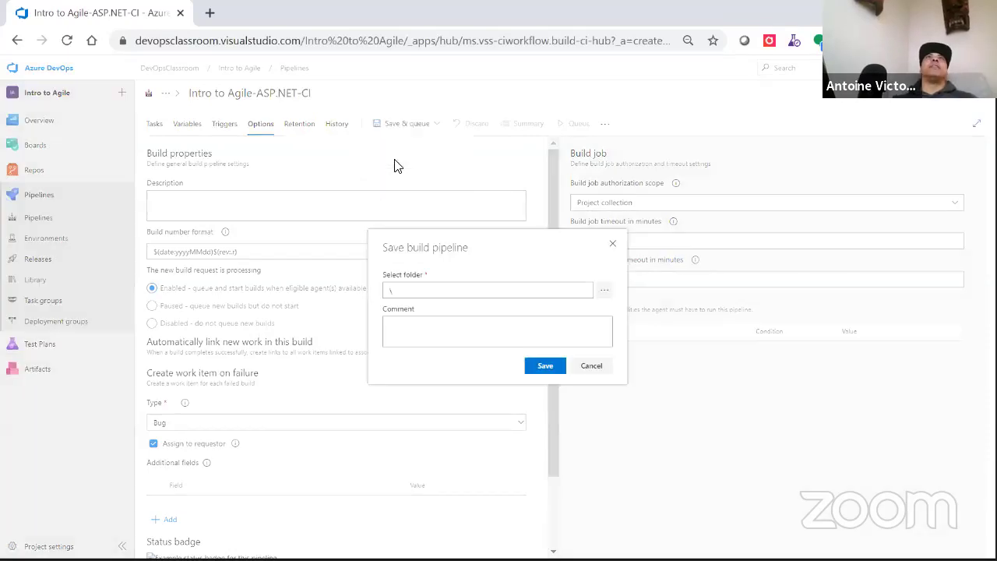
click(465, 328)
text(Did)
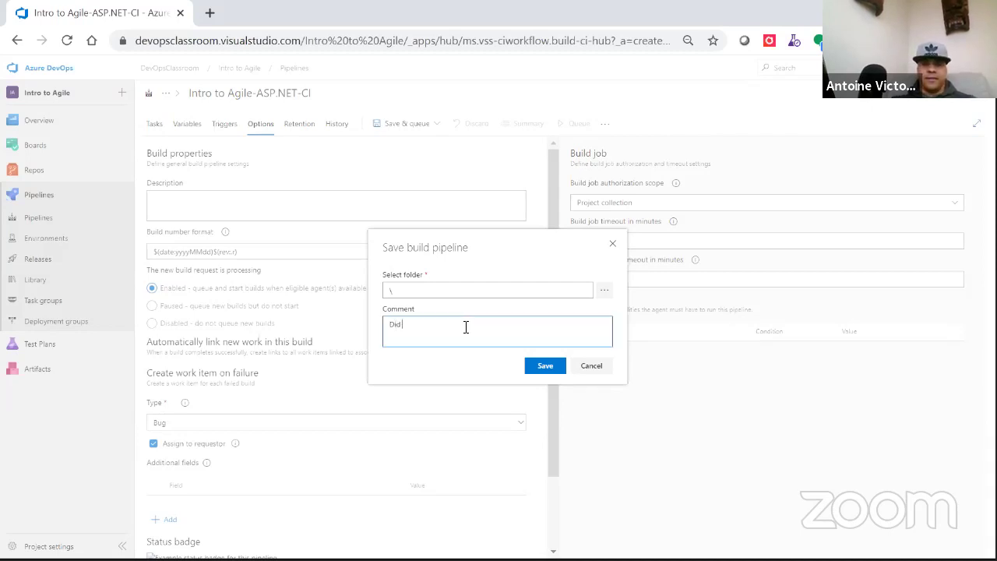
text( some stuff)
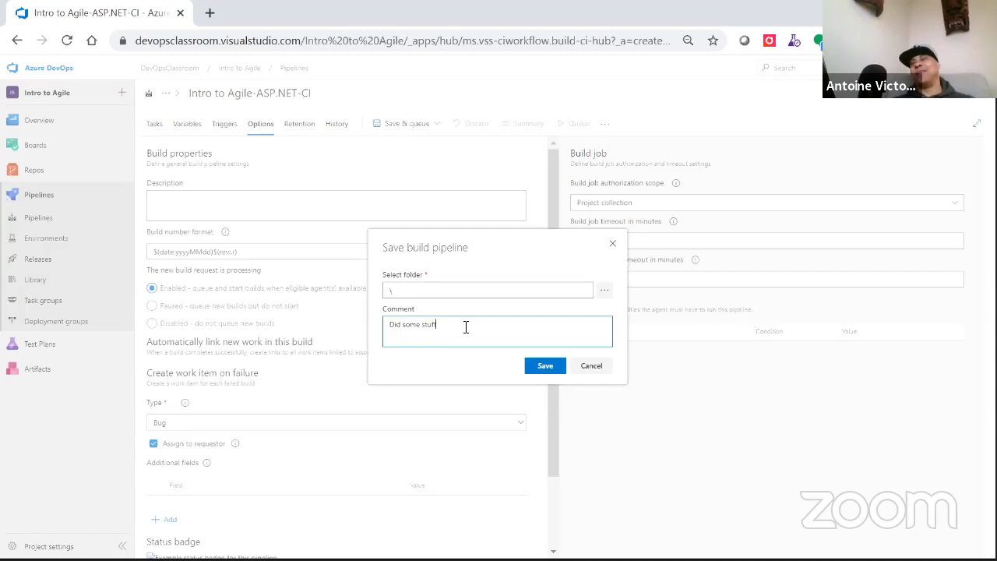
click(549, 366)
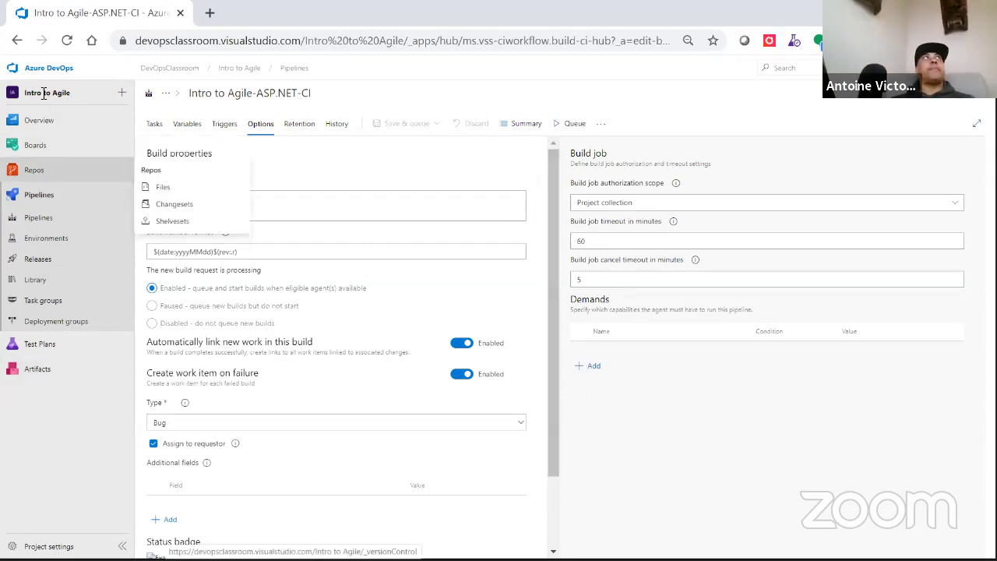
In the Intro to Agile Team backlog, move the new-user account registration story above the Facebook login story
click(29, 121)
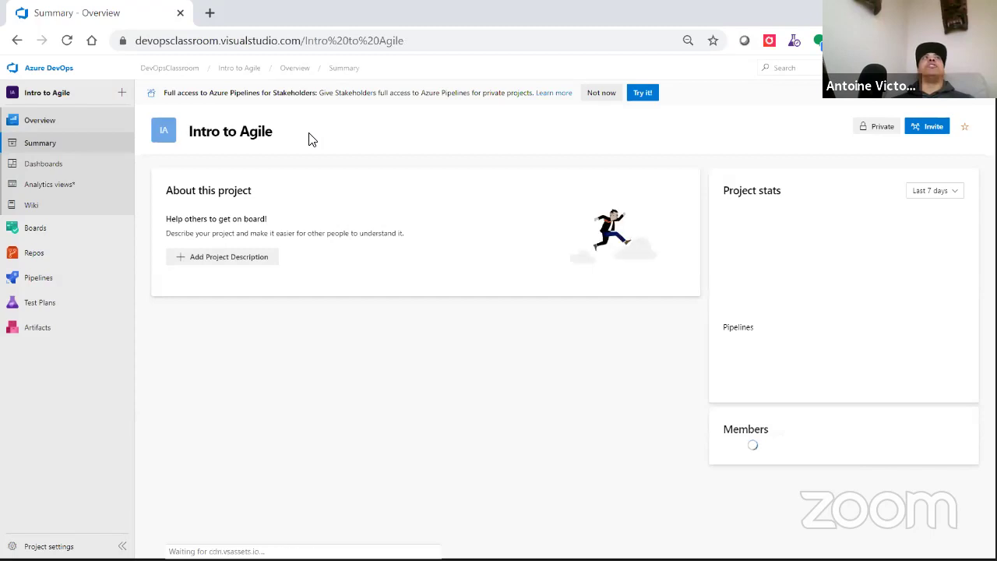
click(45, 228)
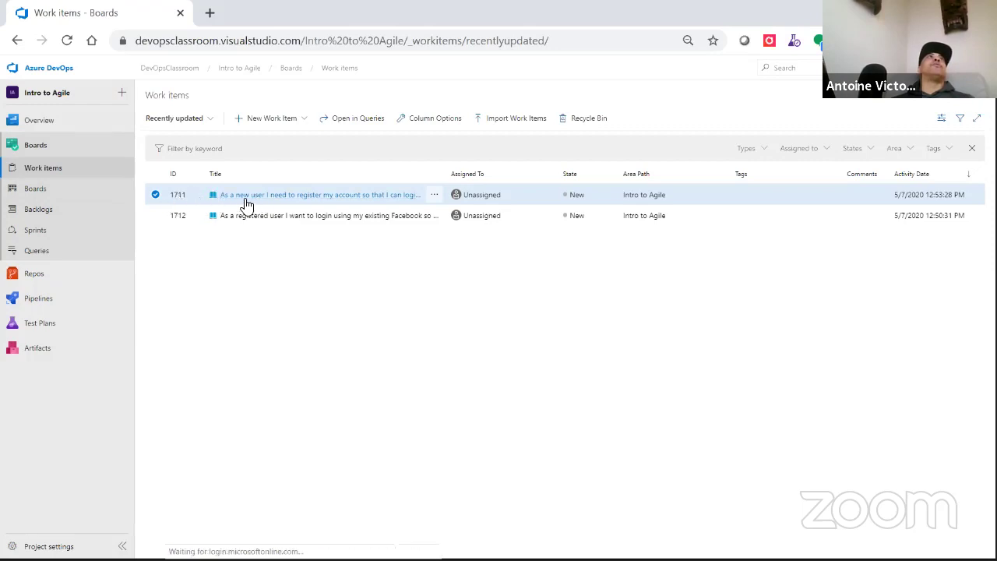
click(56, 216)
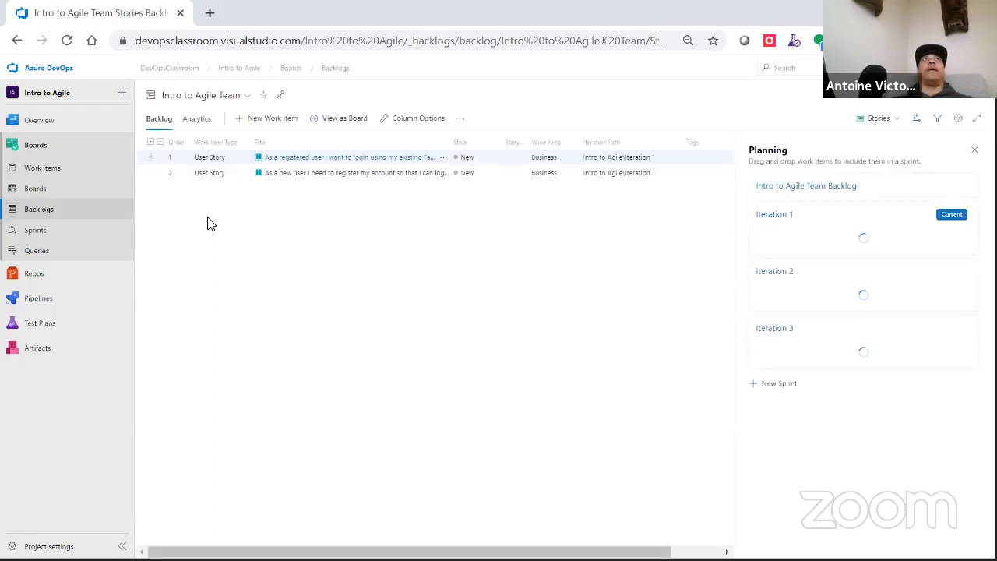
shift+click(171, 176)
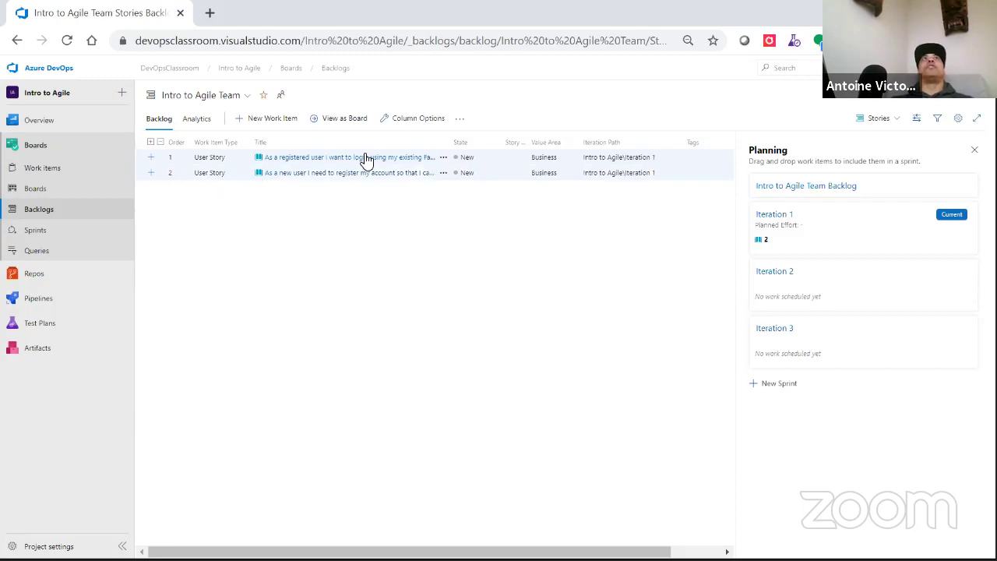
click(326, 158)
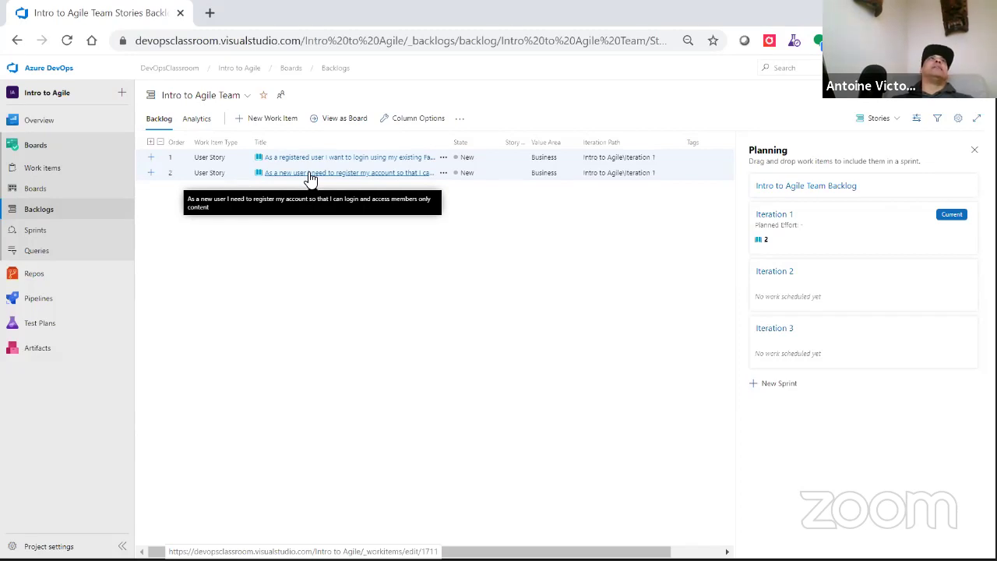
click(175, 178)
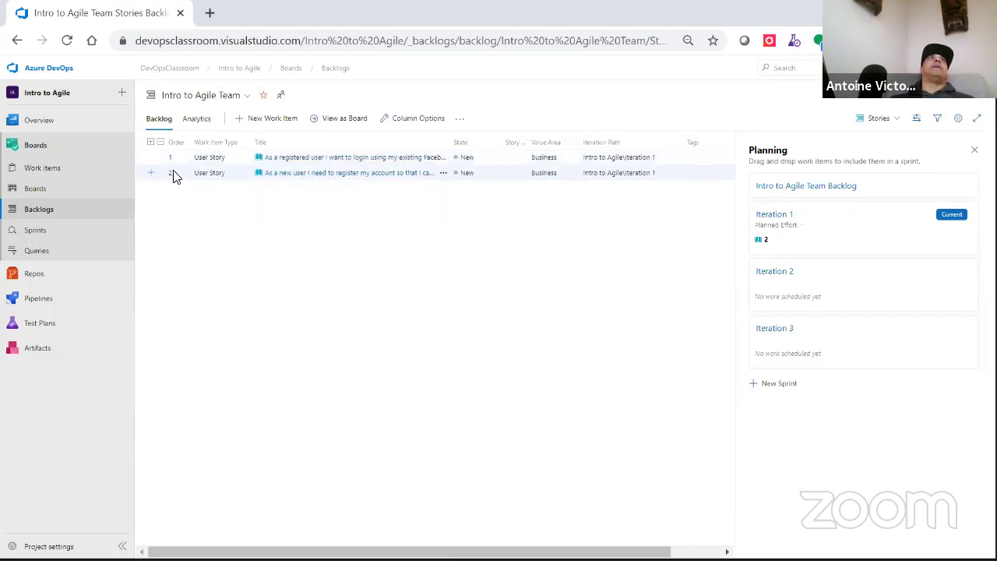
drag(174, 176, 174, 159)
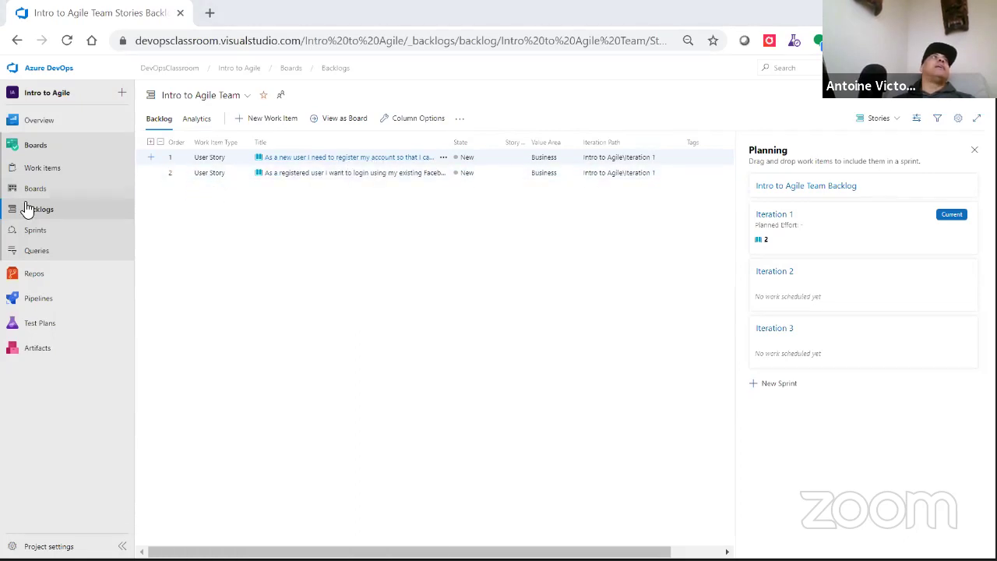
View the project's list of build pipelines and its release pipelines
mouse_move(39, 300)
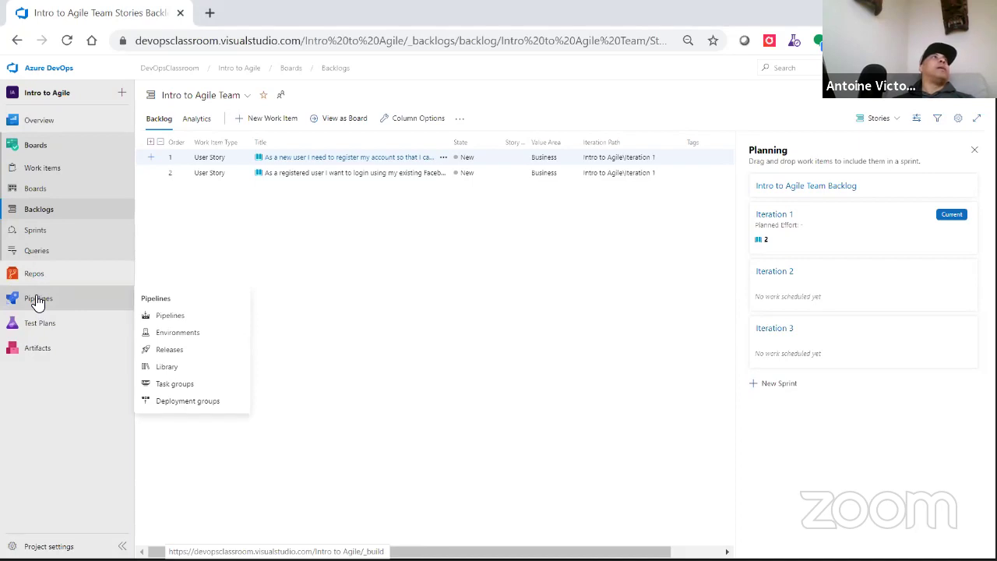
click(163, 318)
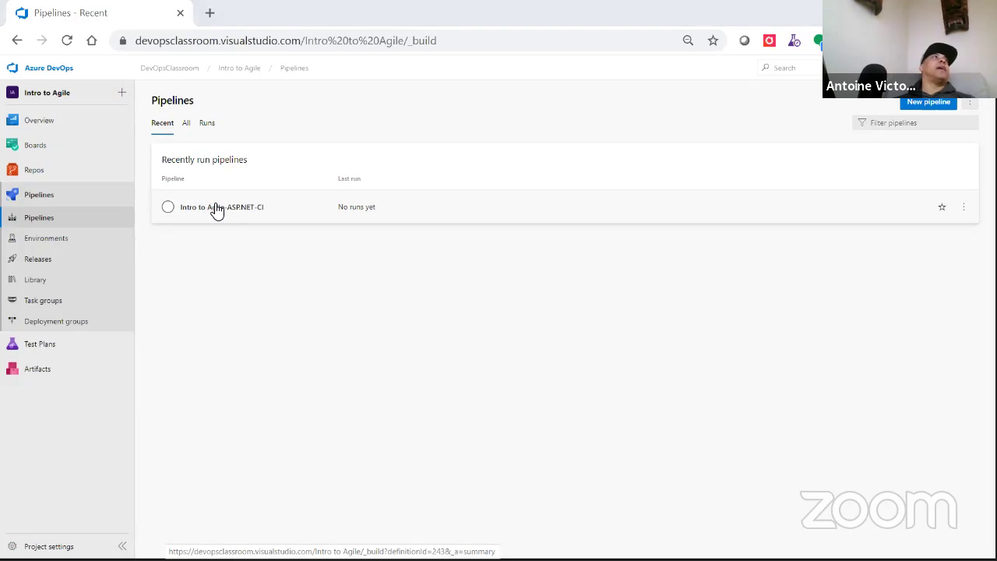
click(39, 261)
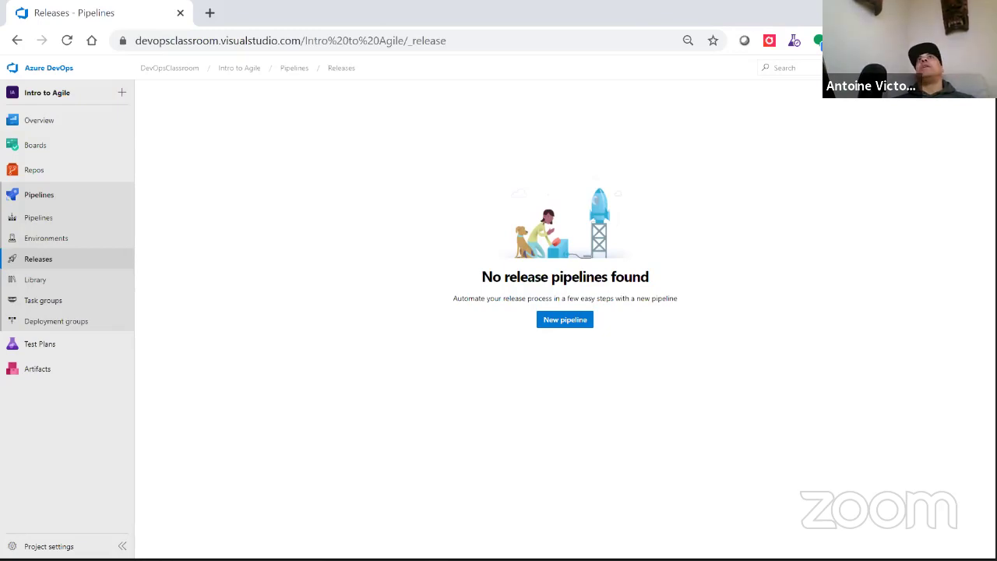
Switch to Visual Studio and examine the option for adding the Intro to Agile App solution to source control
key(alt+Tab)
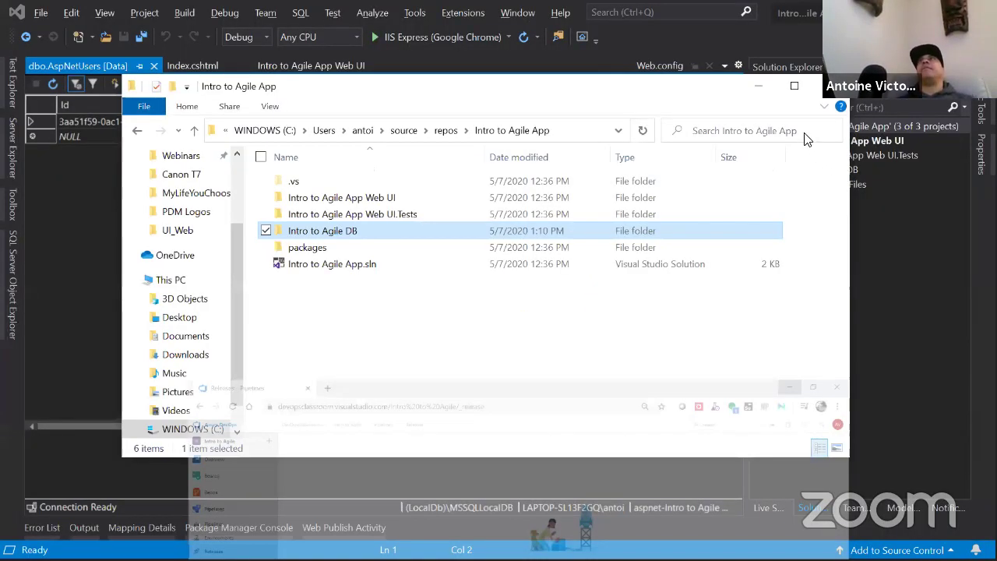
click(795, 128)
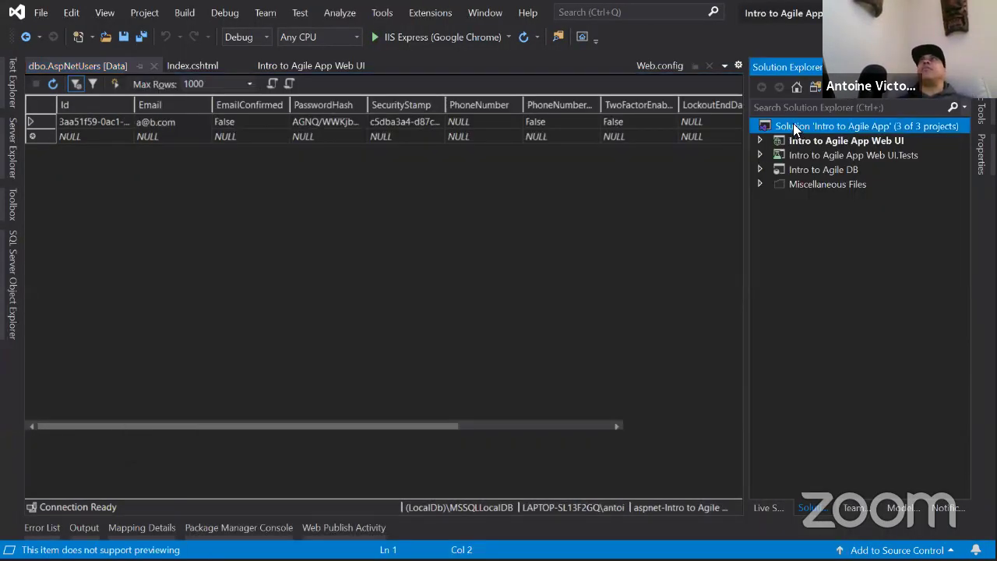
right_click(795, 128)
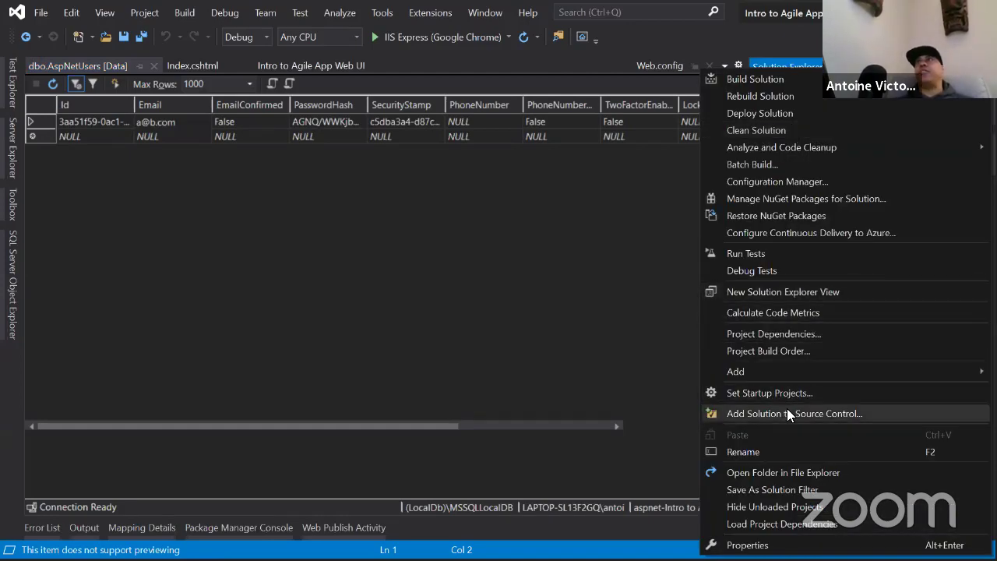
click(392, 310)
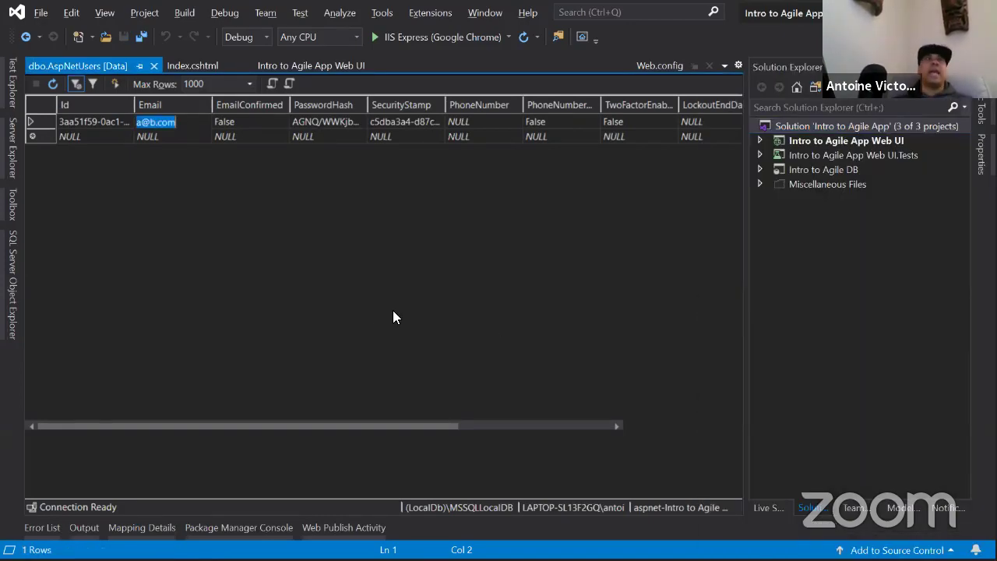
Switch back to Azure DevOps in the browser and open the Intro to Agile repository's files
key(alt+Tab)
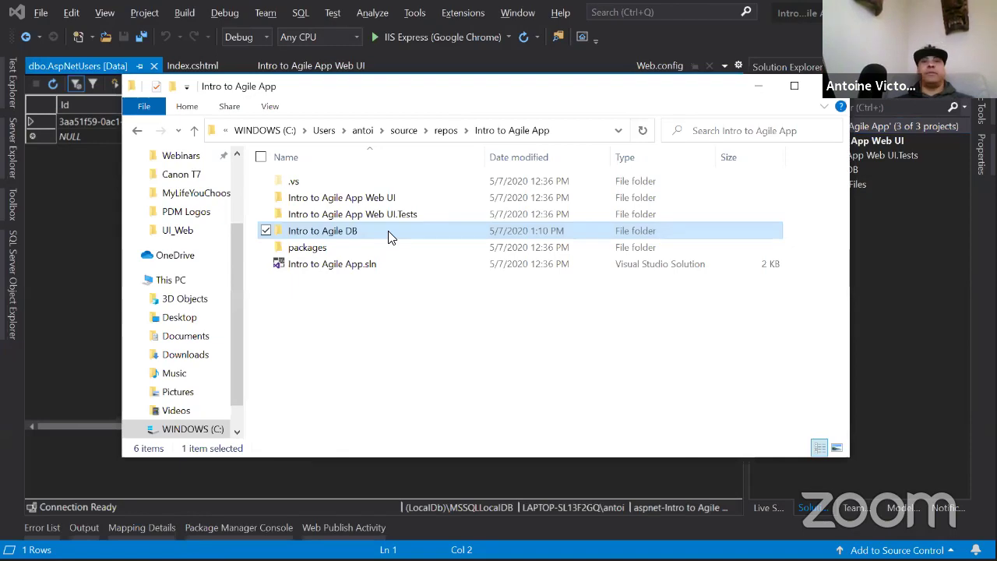
key(alt+Tab)
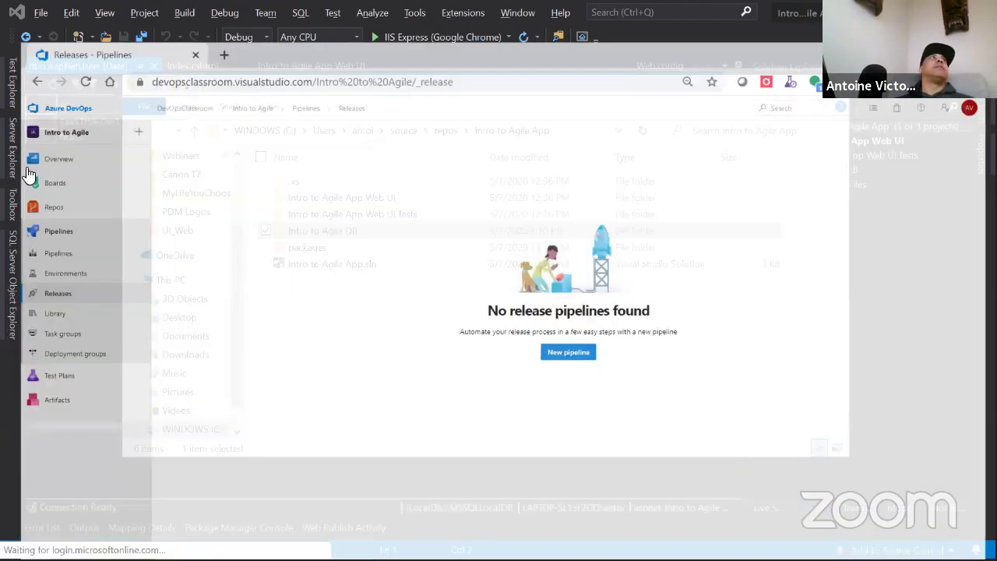
click(26, 170)
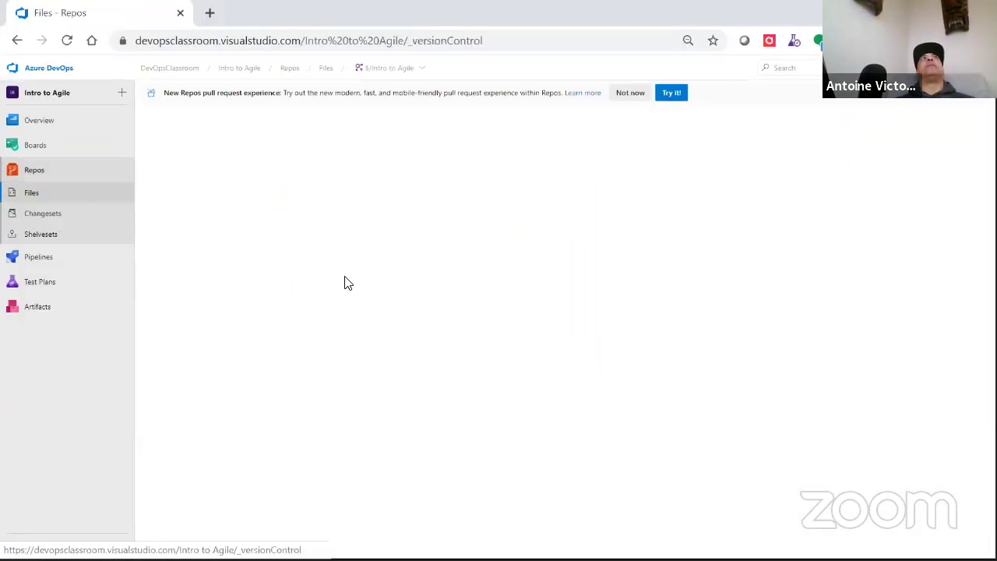